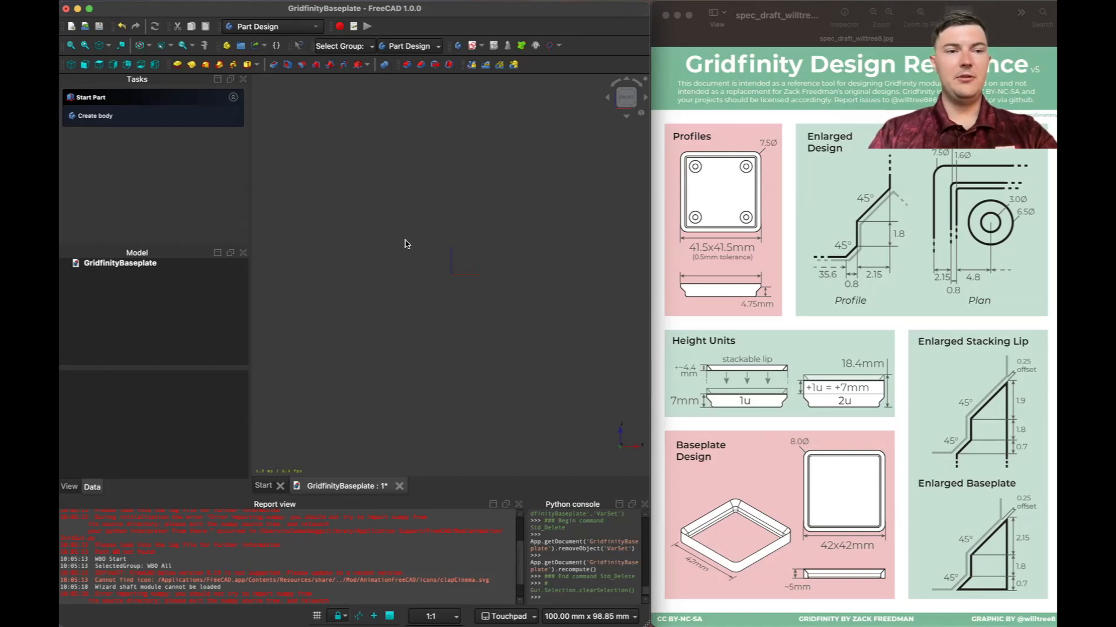
Create a new Part container and rename it Baseplate
click(227, 46)
click(138, 275)
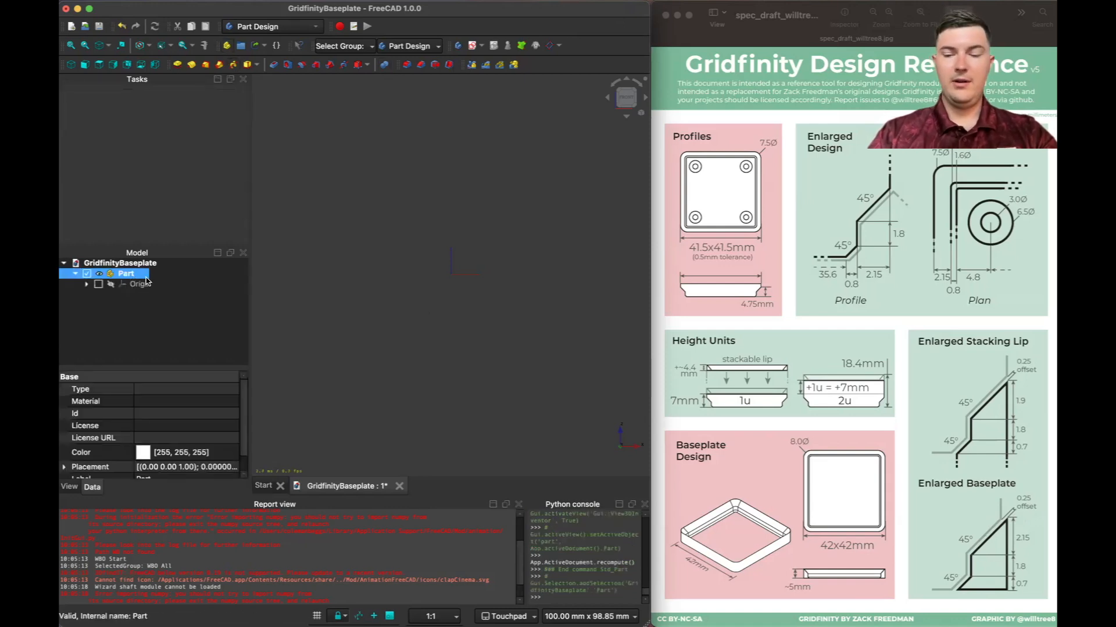
click(146, 274)
text(Baseplate)
key(Return)
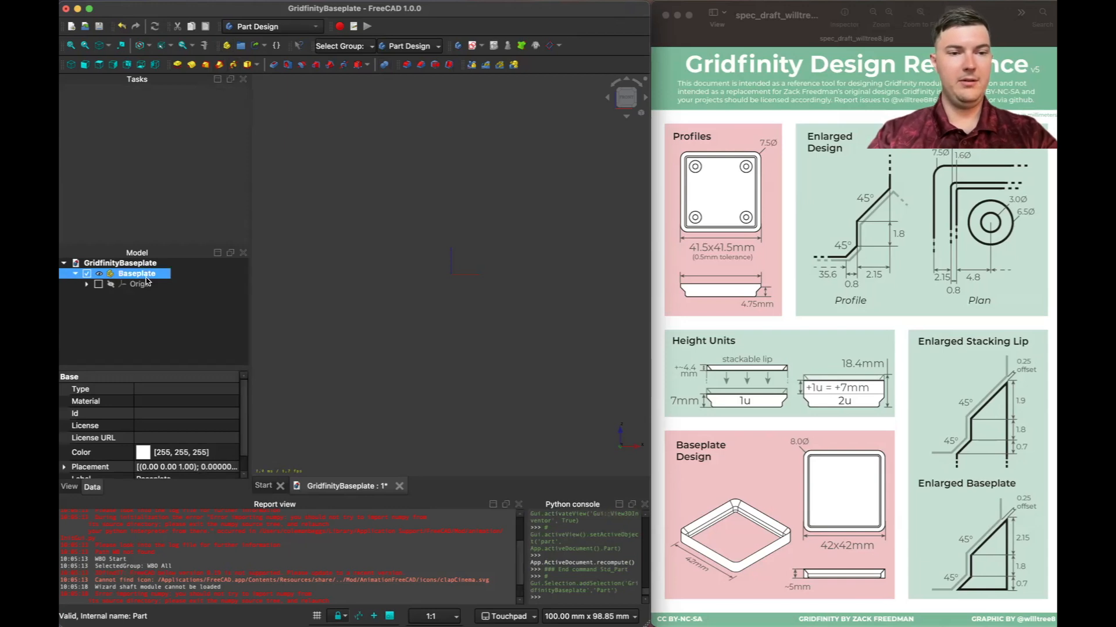
Create a Body inside the Baseplate part and rename it basplateBody
click(363, 220)
click(145, 274)
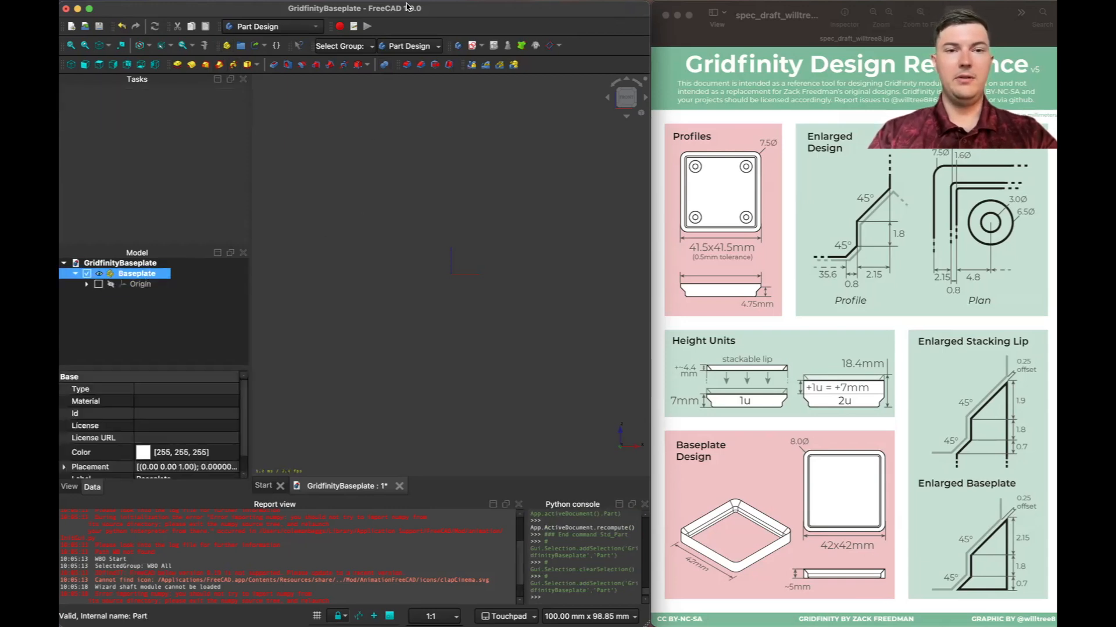
click(458, 45)
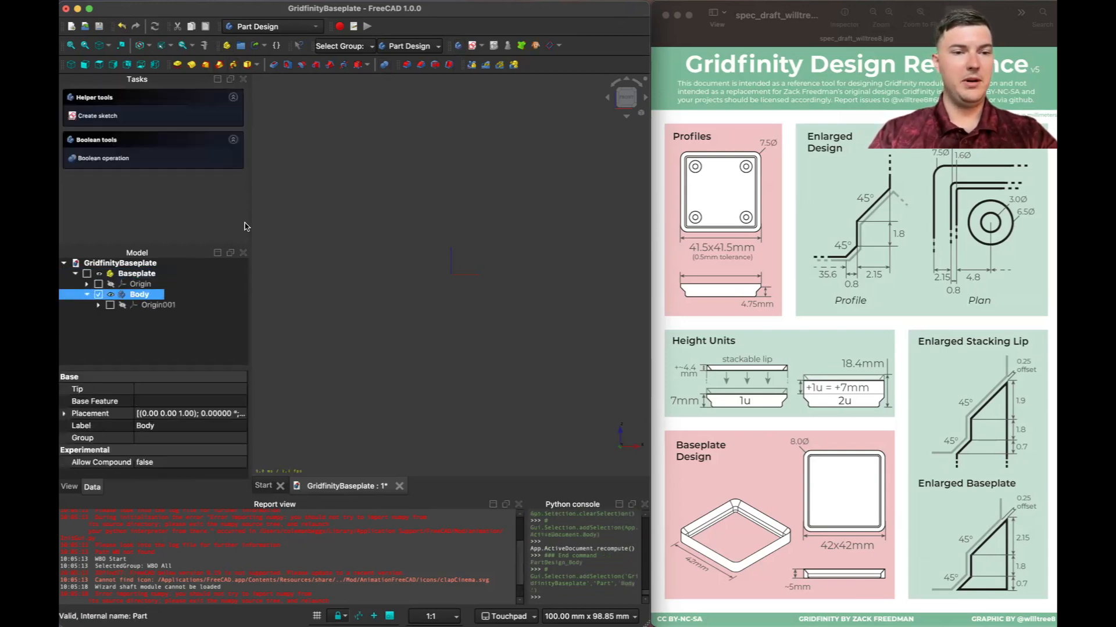
click(134, 294)
key(Left)
text(Baseplate)
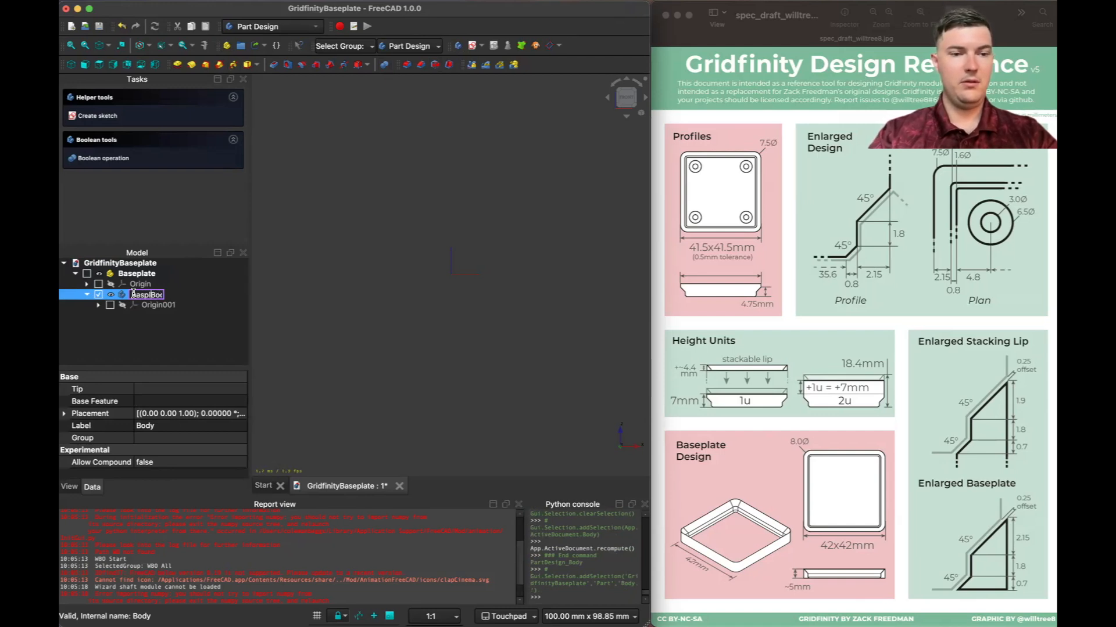
text(ate)
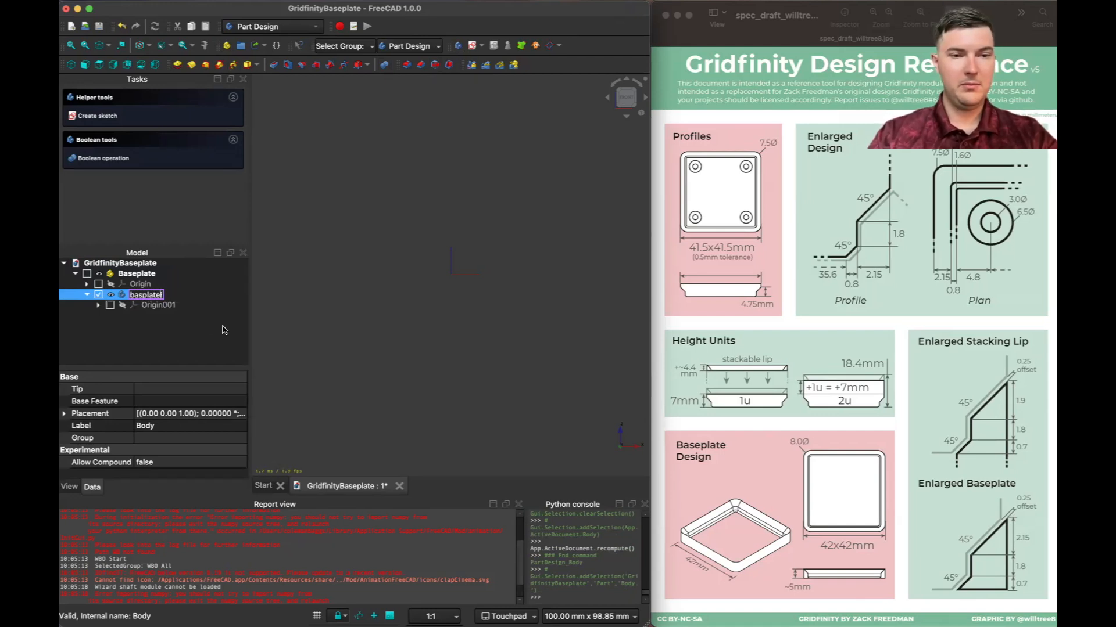
key(Return)
Create a VarSet in the document with a placeholder length property named asdf
click(368, 292)
click(112, 266)
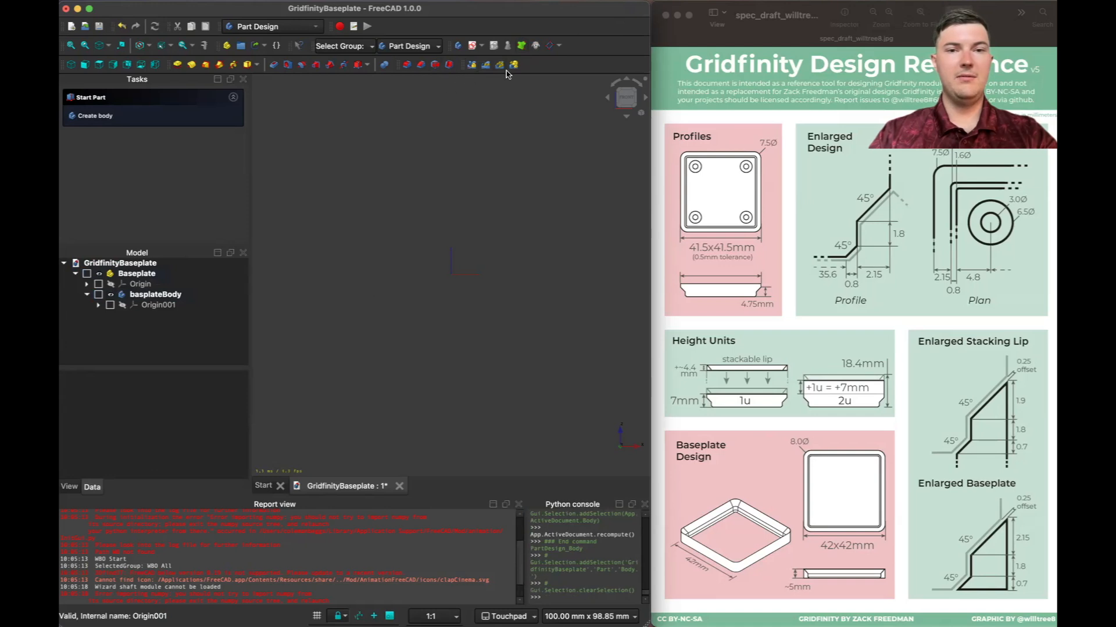
click(276, 47)
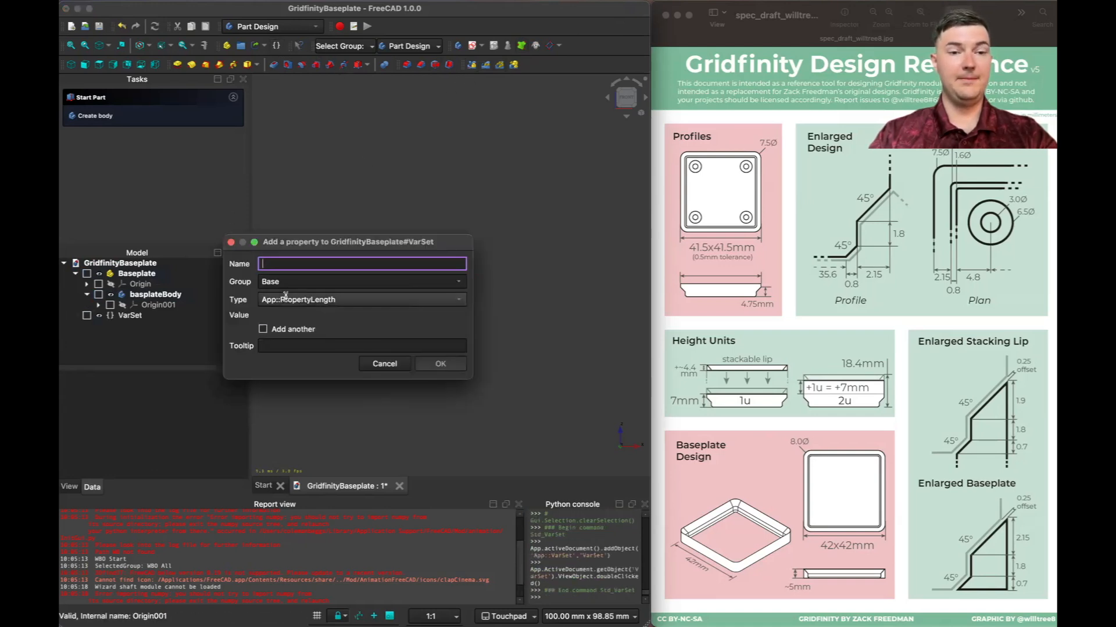
click(287, 326)
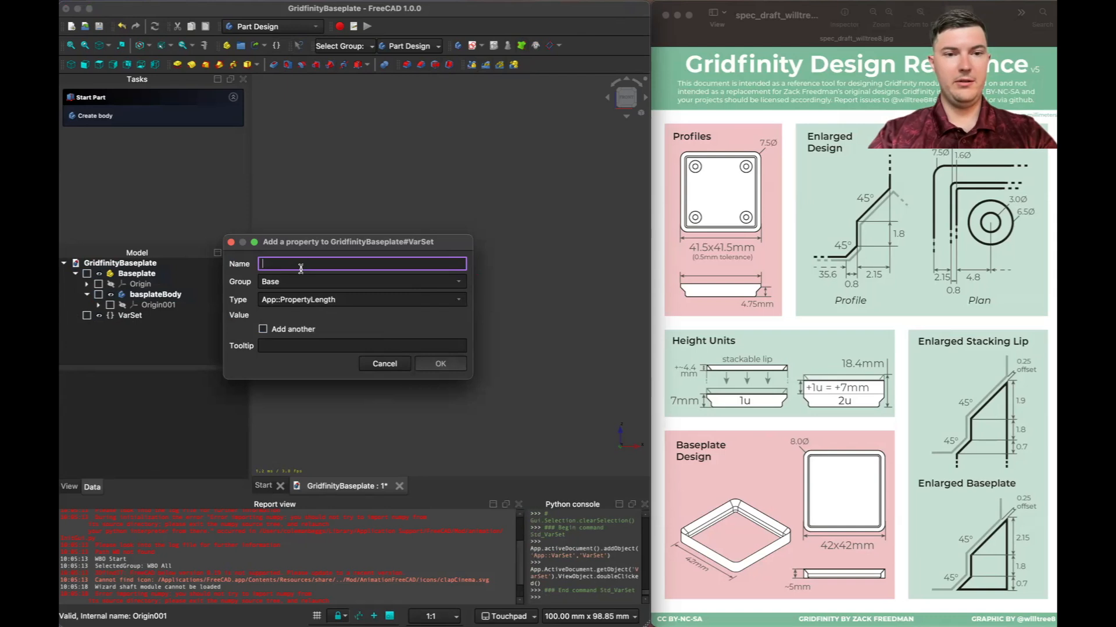
text(asdf)
key(Return)
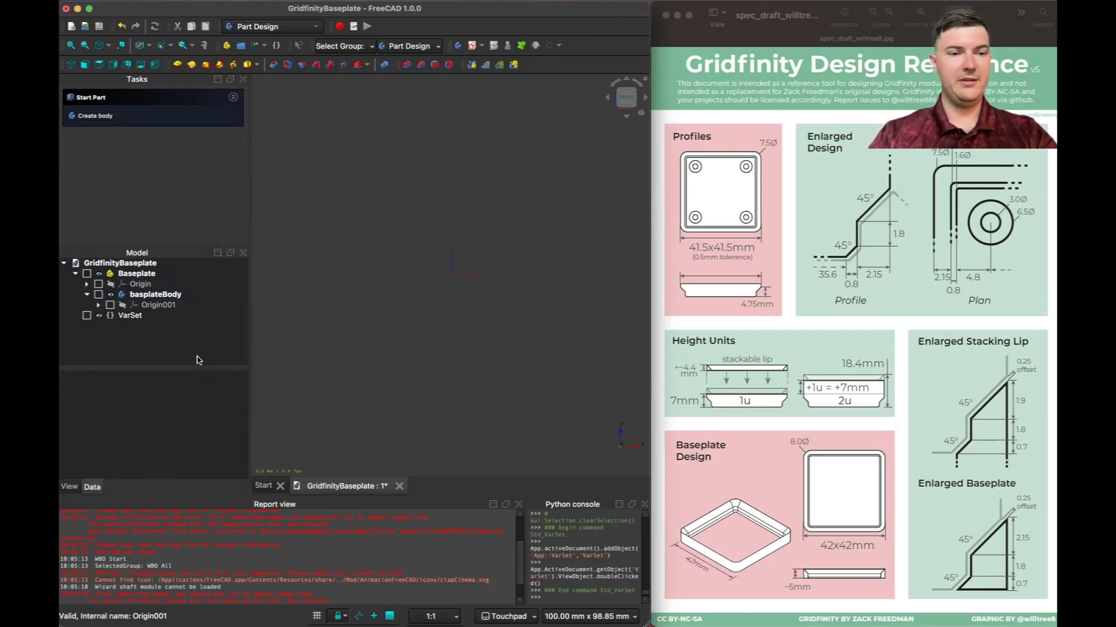
Rename the VarSet's label to basplateVariables
click(136, 317)
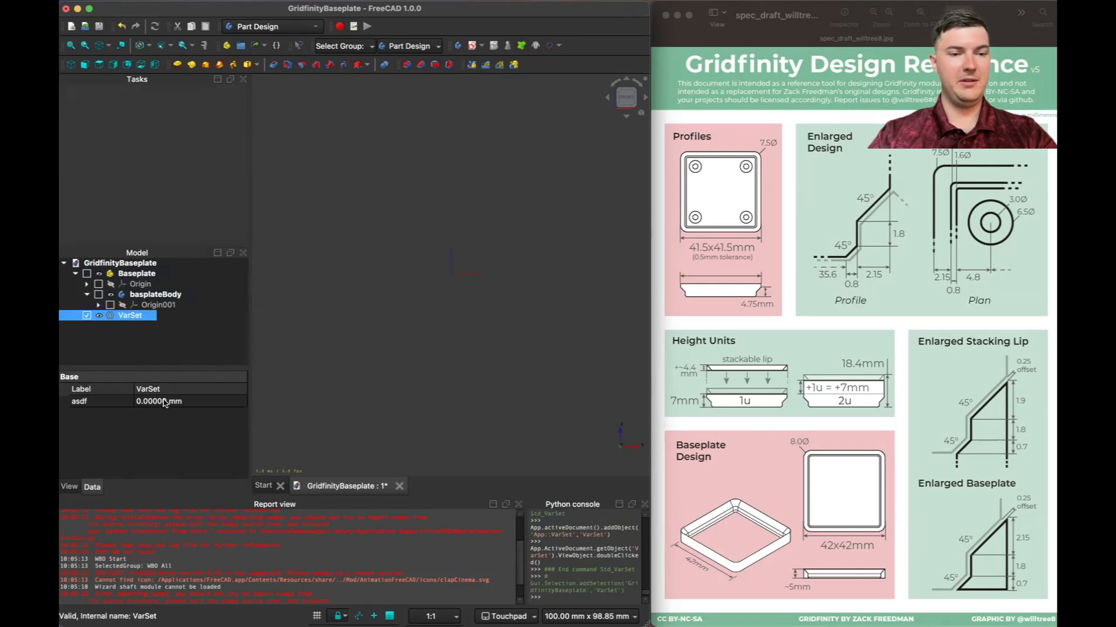
click(156, 388)
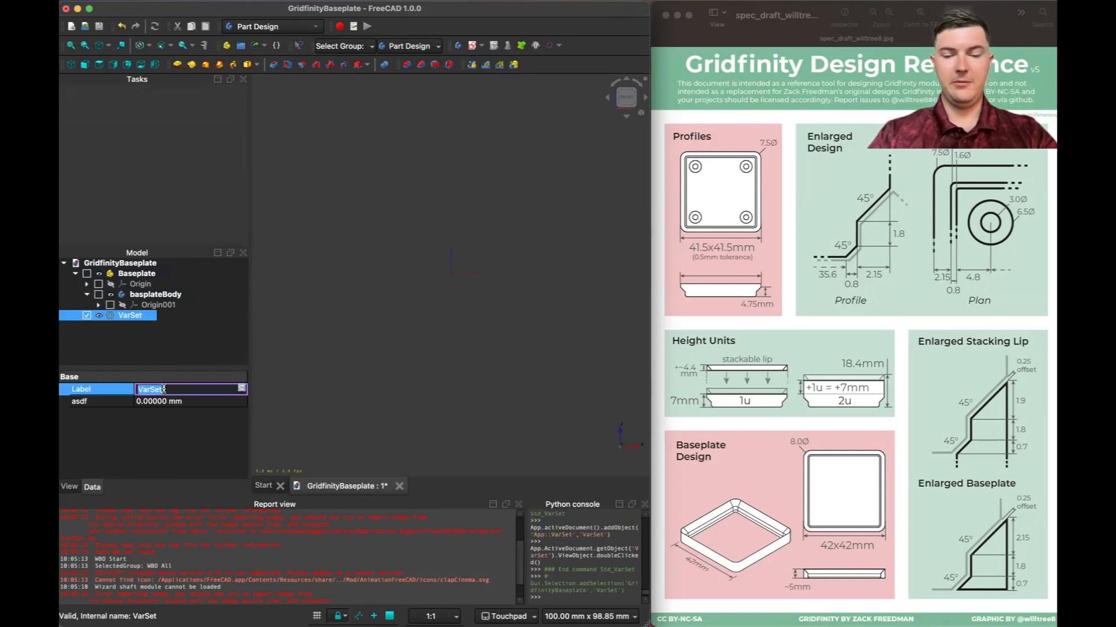
text(basplate)
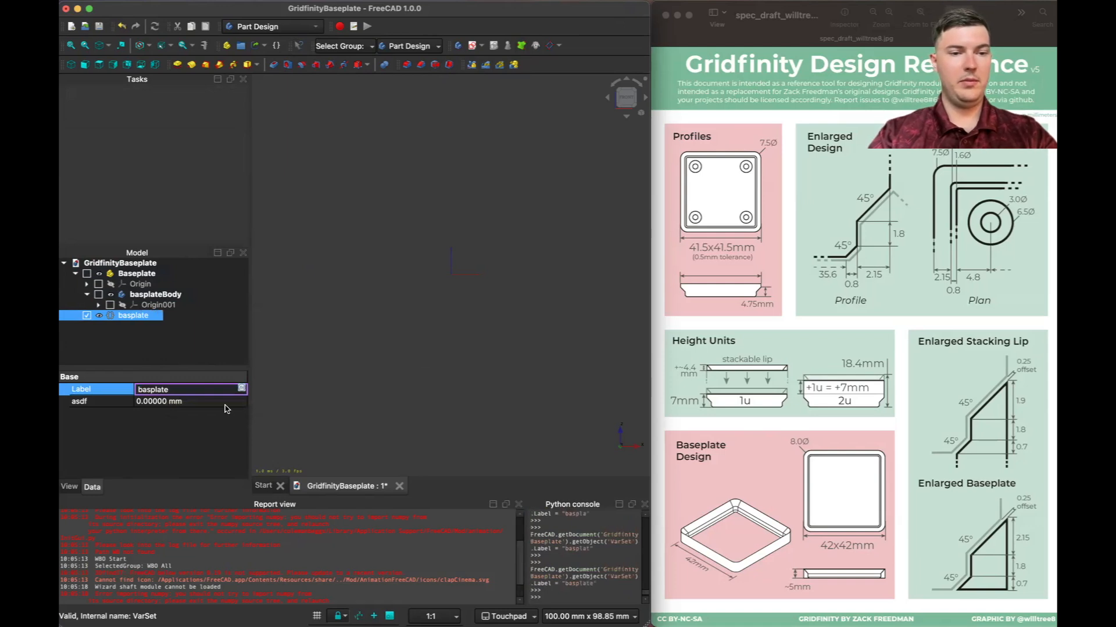
text(Variab)
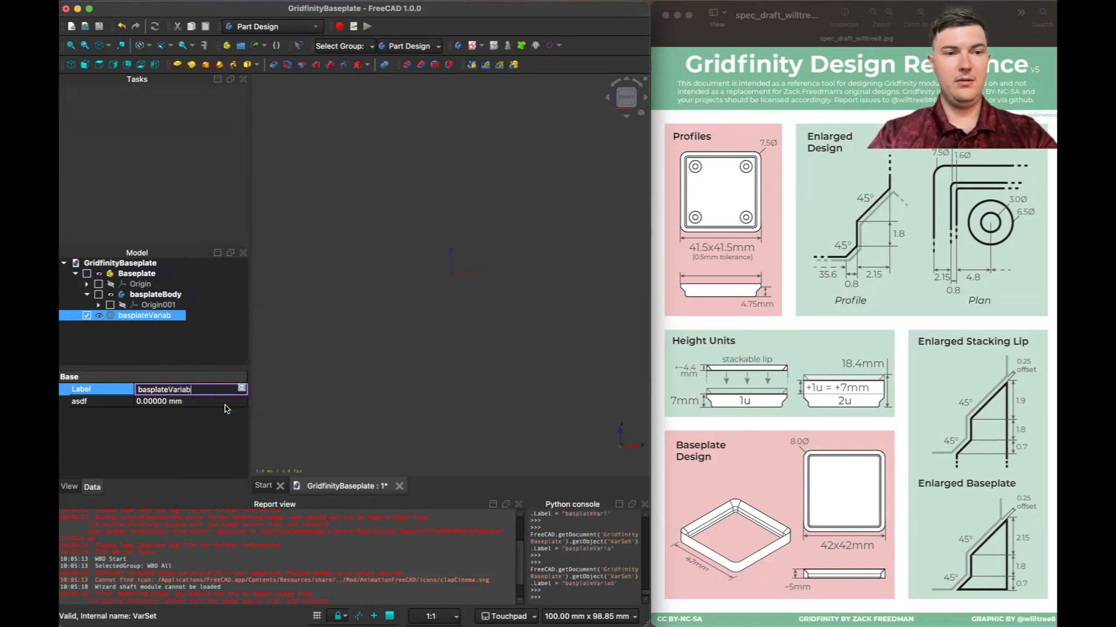
text(les)
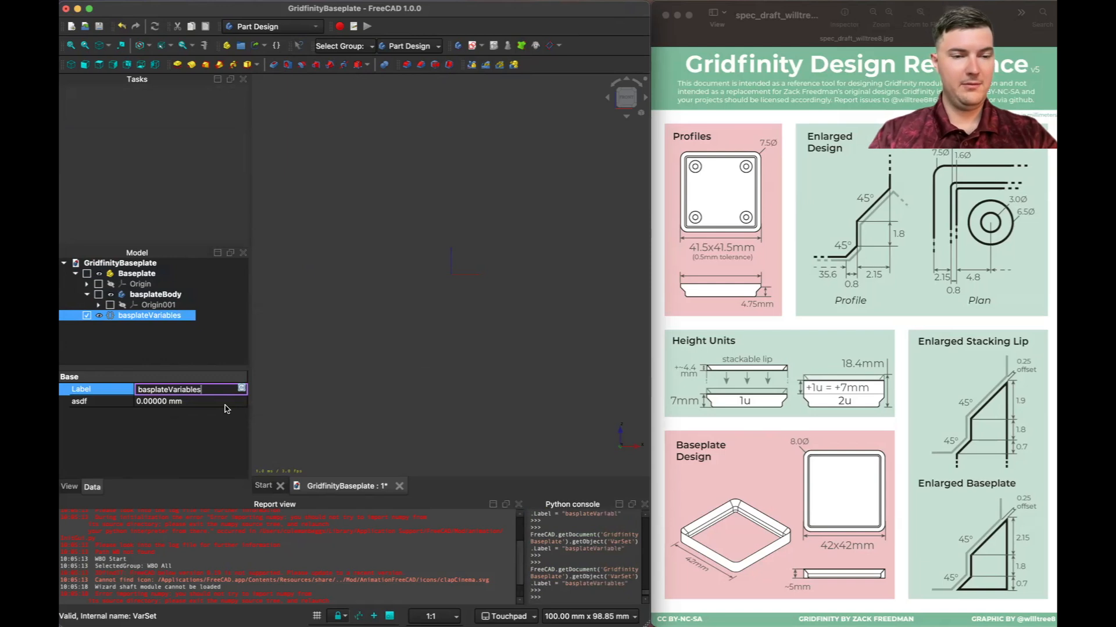
key(Return)
Remove the placeholder asdf property from the VarSet
click(106, 403)
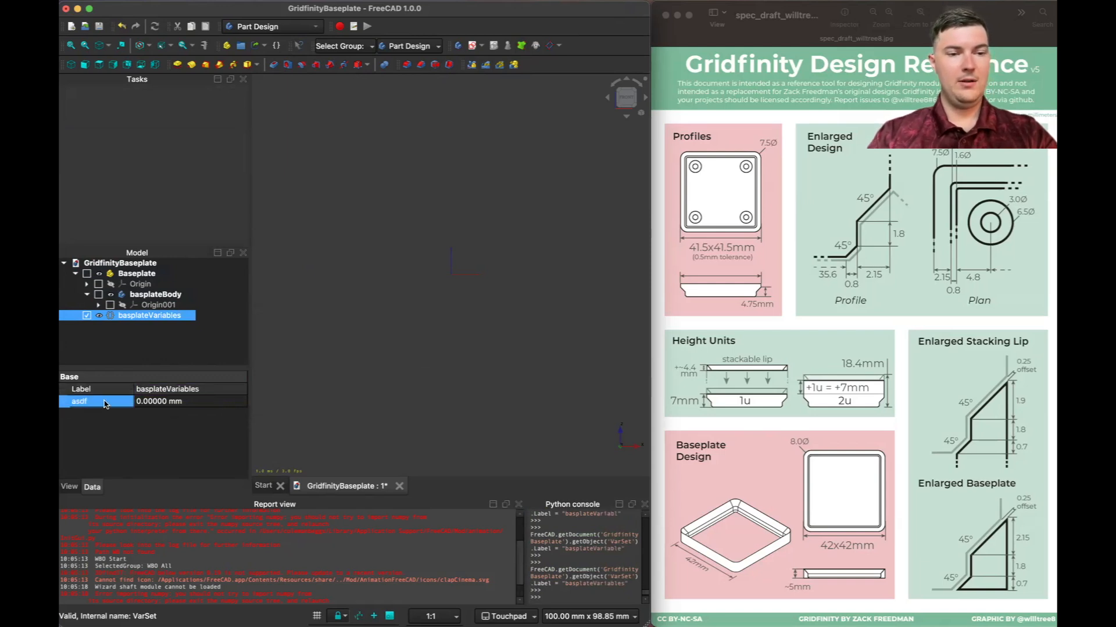
right_click(105, 404)
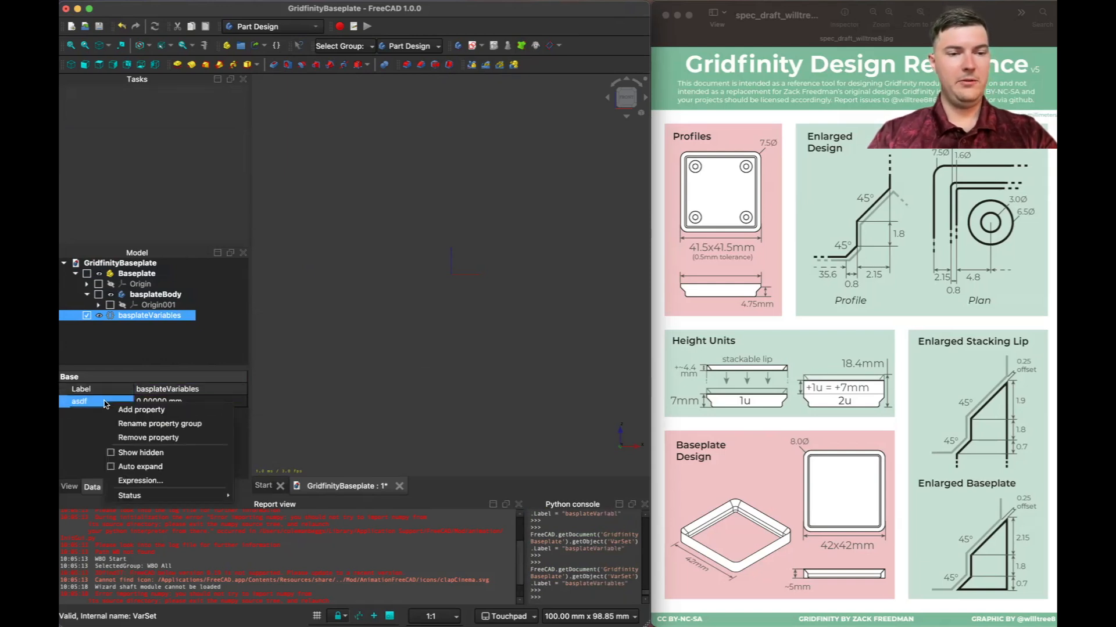
click(146, 438)
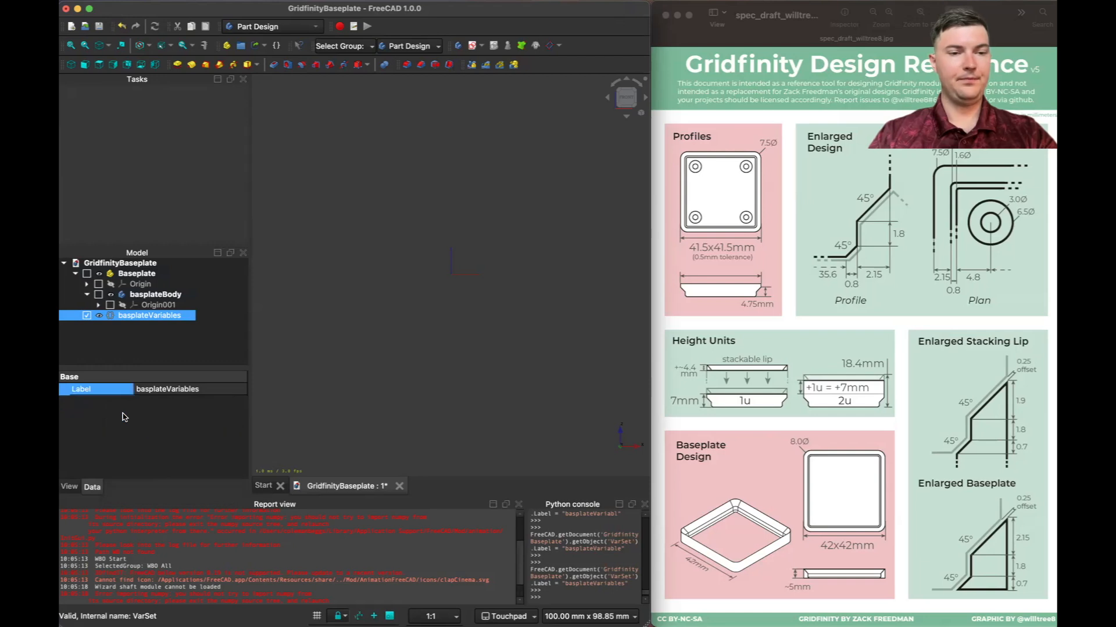
Add an integer property named xUnits to the VarSet in a new group called Gridfnity
right_click(124, 417)
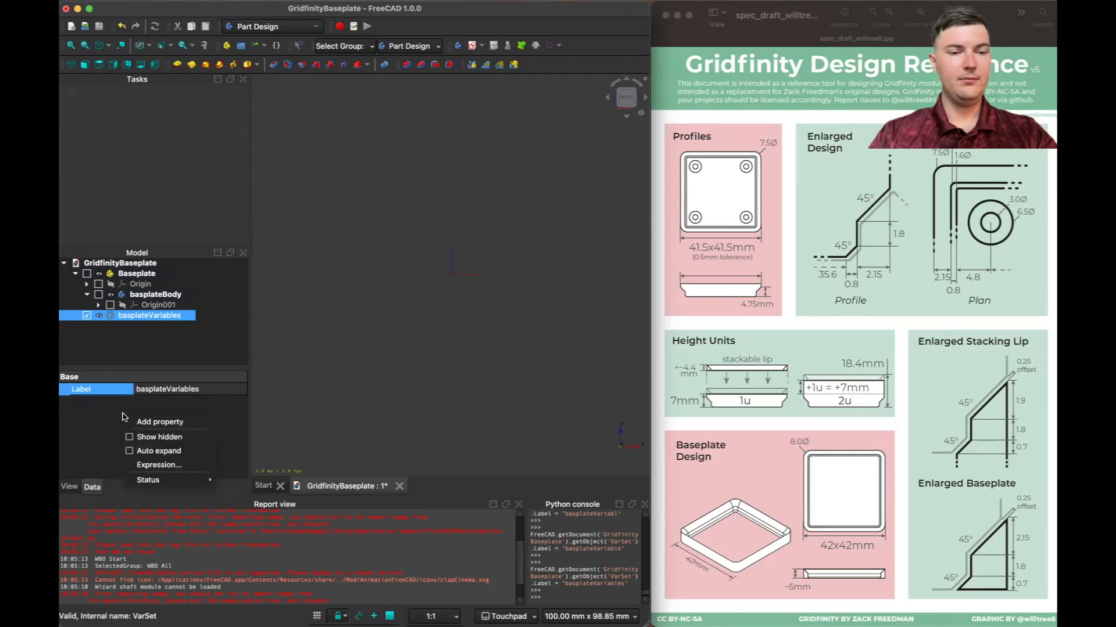
click(155, 422)
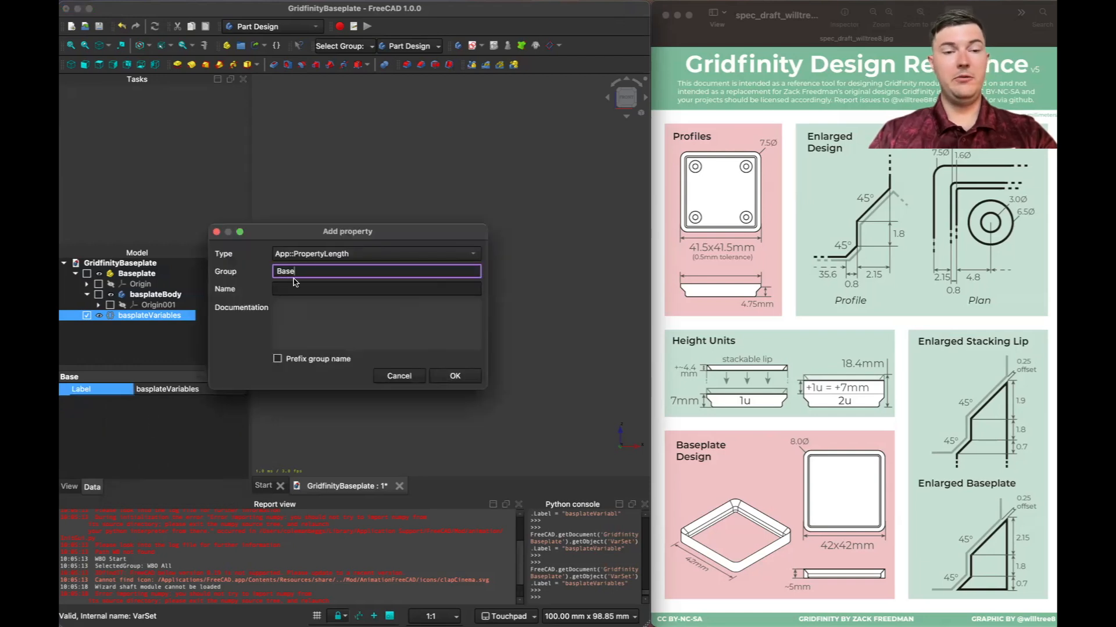
drag(298, 270, 265, 275)
text(Gridfnity)
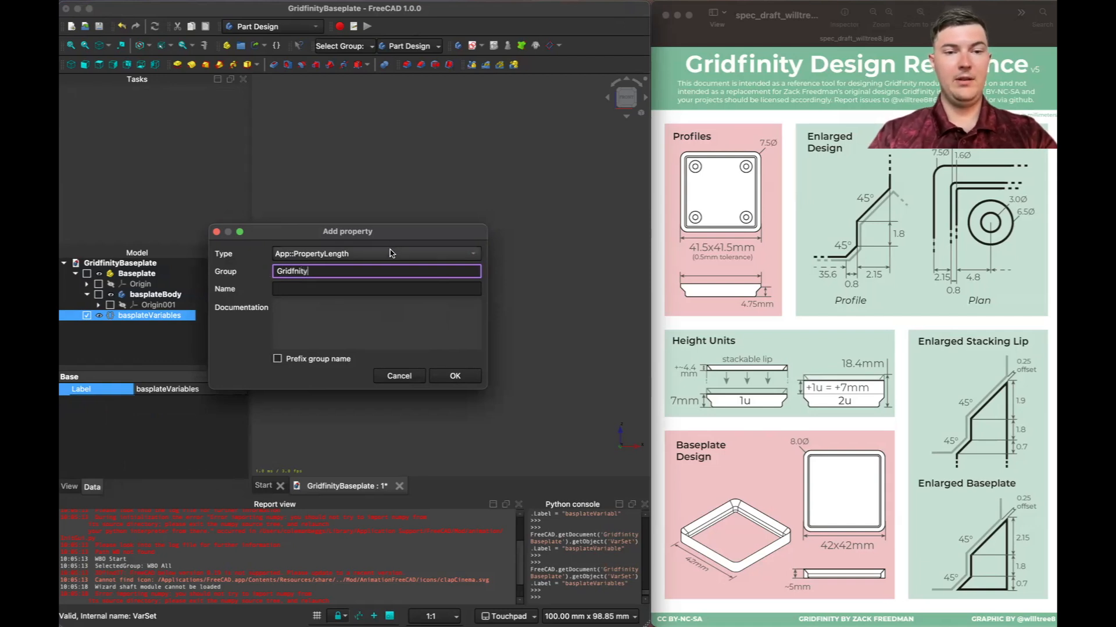
click(391, 253)
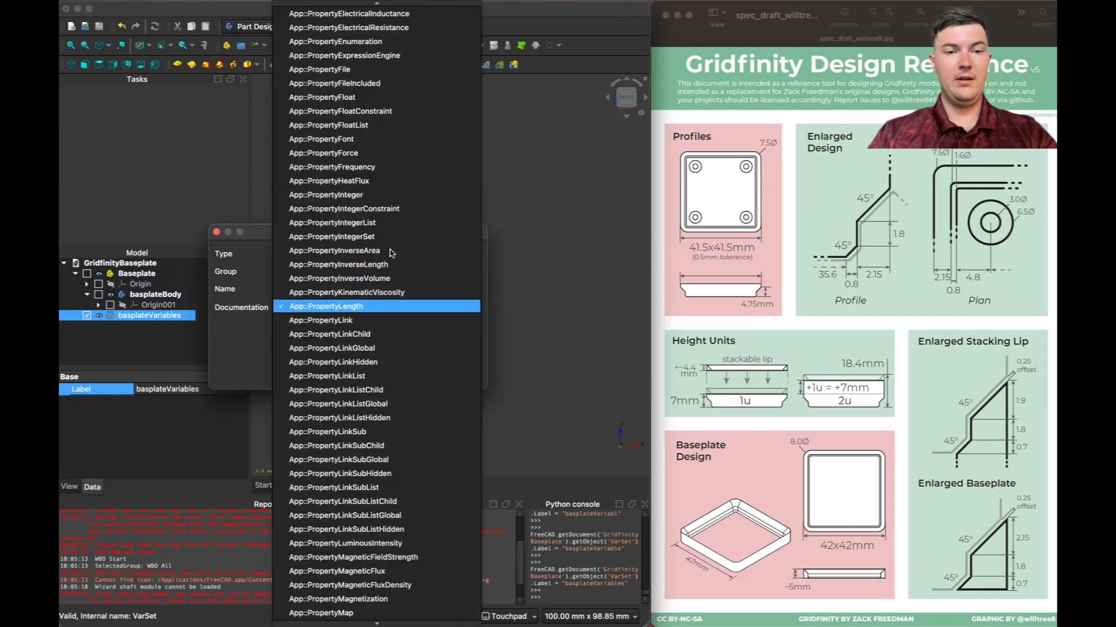
click(372, 196)
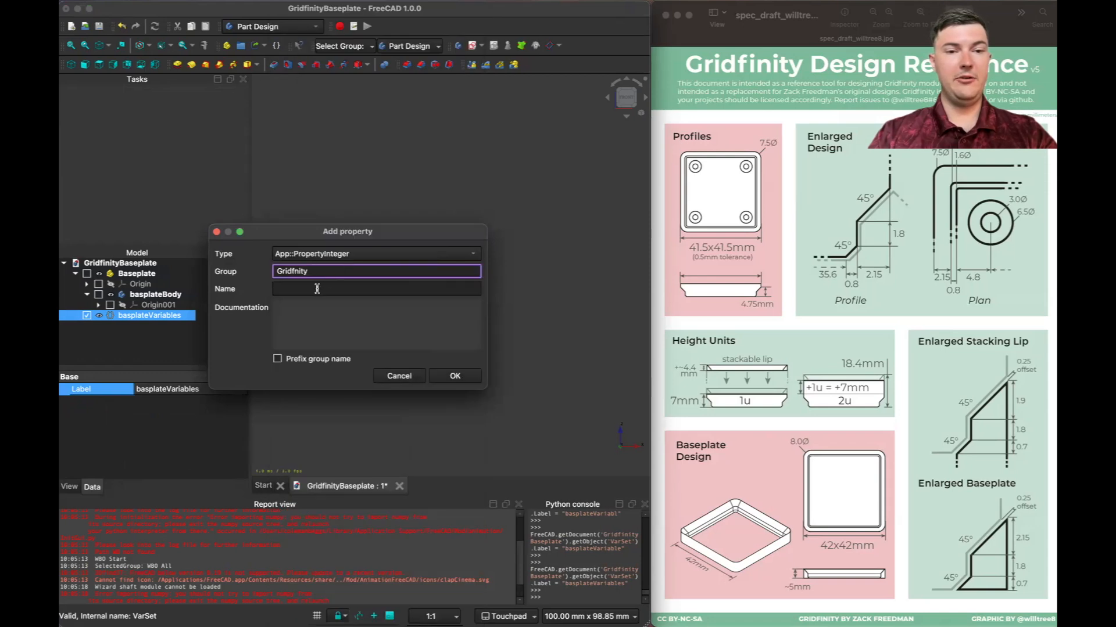
click(316, 289)
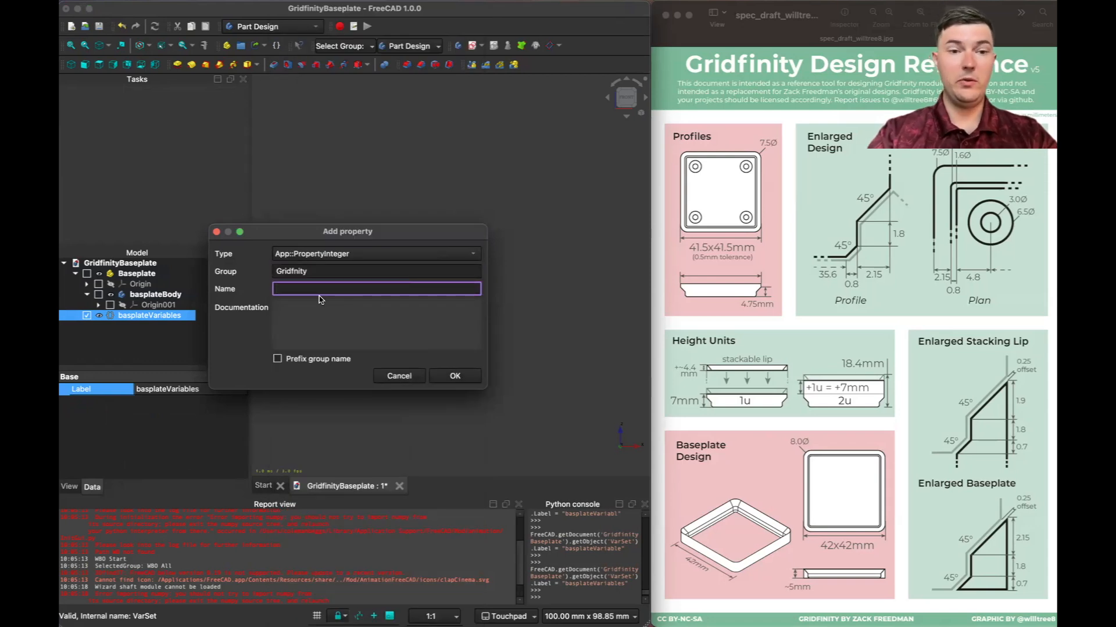
text(xUnits)
click(452, 376)
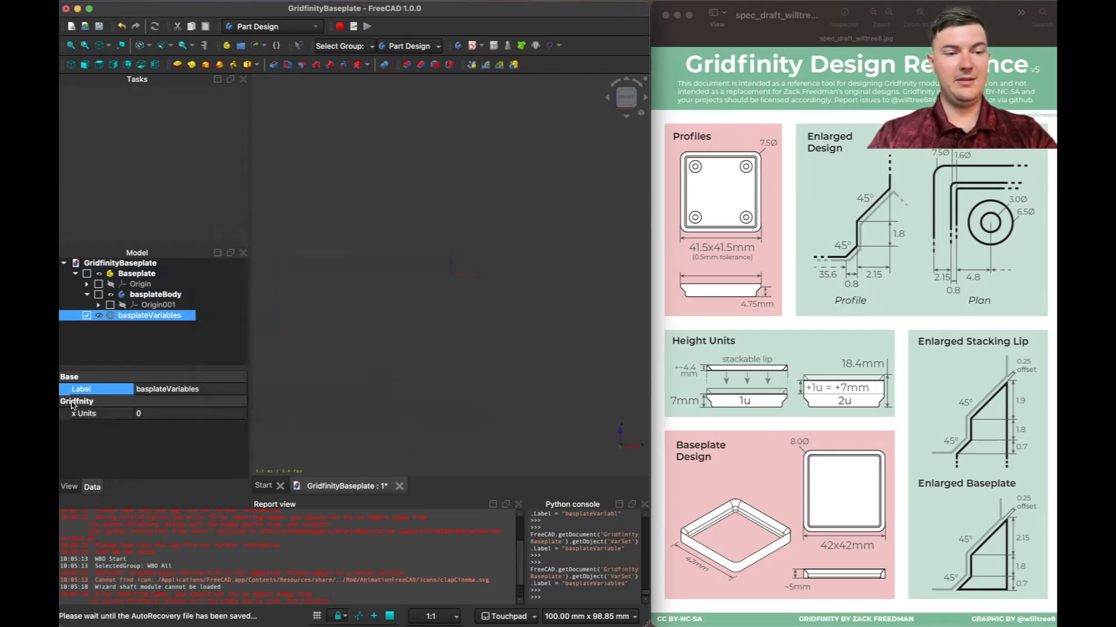
Set the x Units property value to 1
click(163, 414)
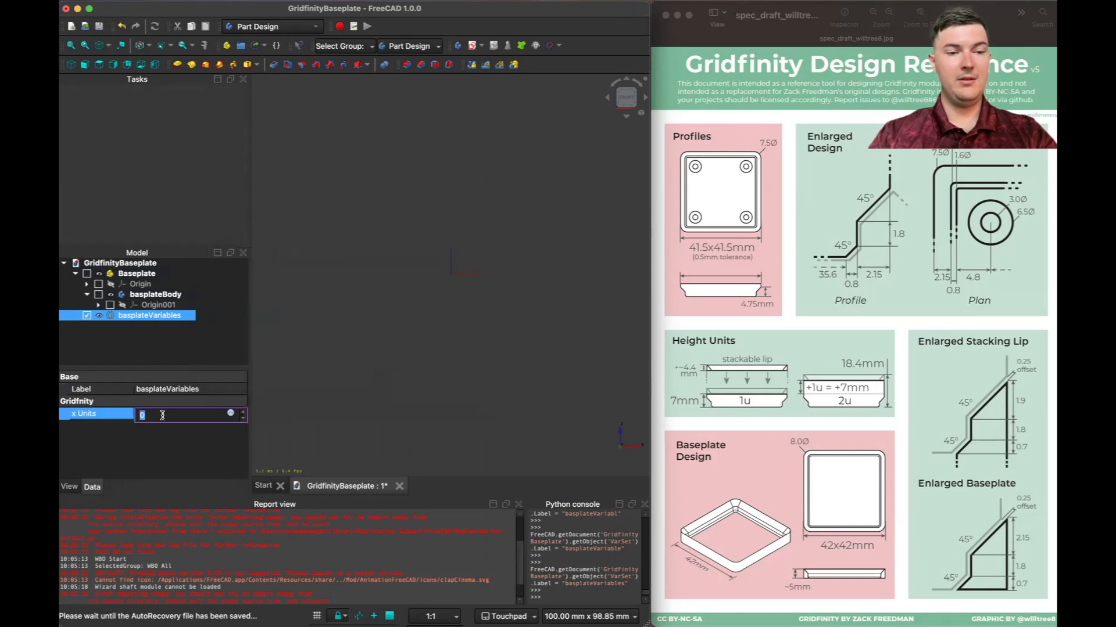
text(1)
key(Return)
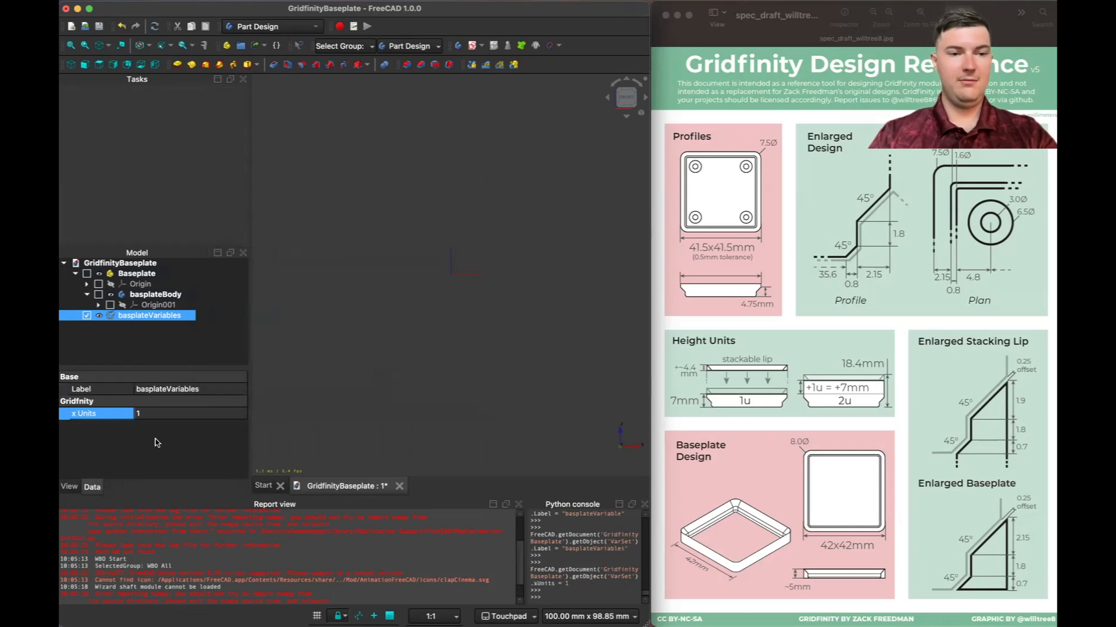
Add an integer property named yUnits to the Gridfnity group and set its value to 1
right_click(126, 448)
click(140, 451)
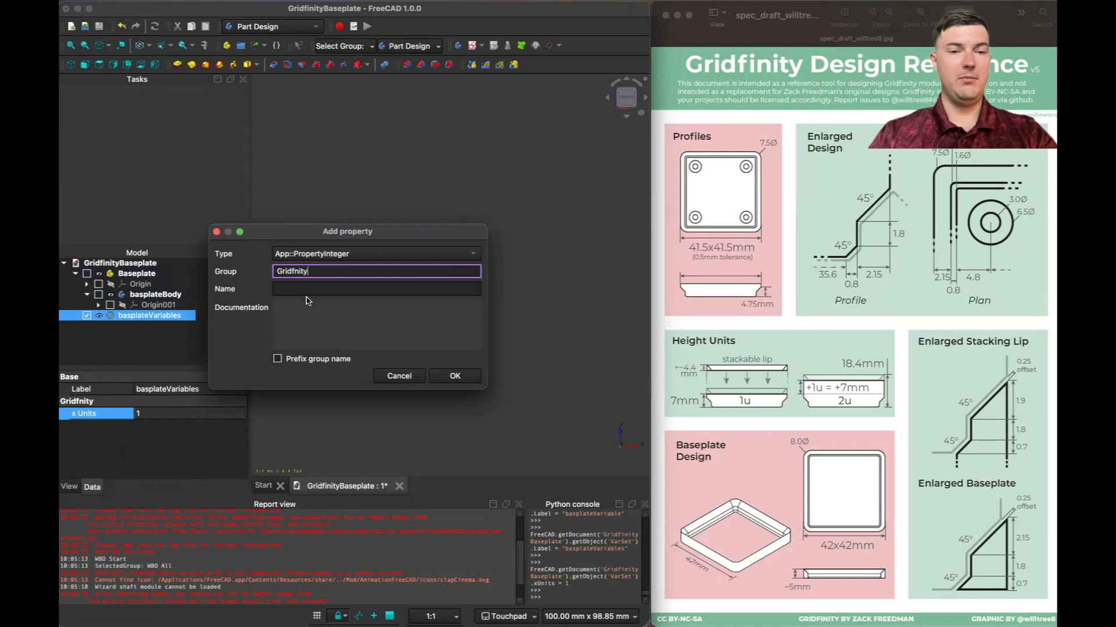
click(307, 291)
text(yUnits)
click(465, 377)
click(173, 427)
text(1)
click(171, 442)
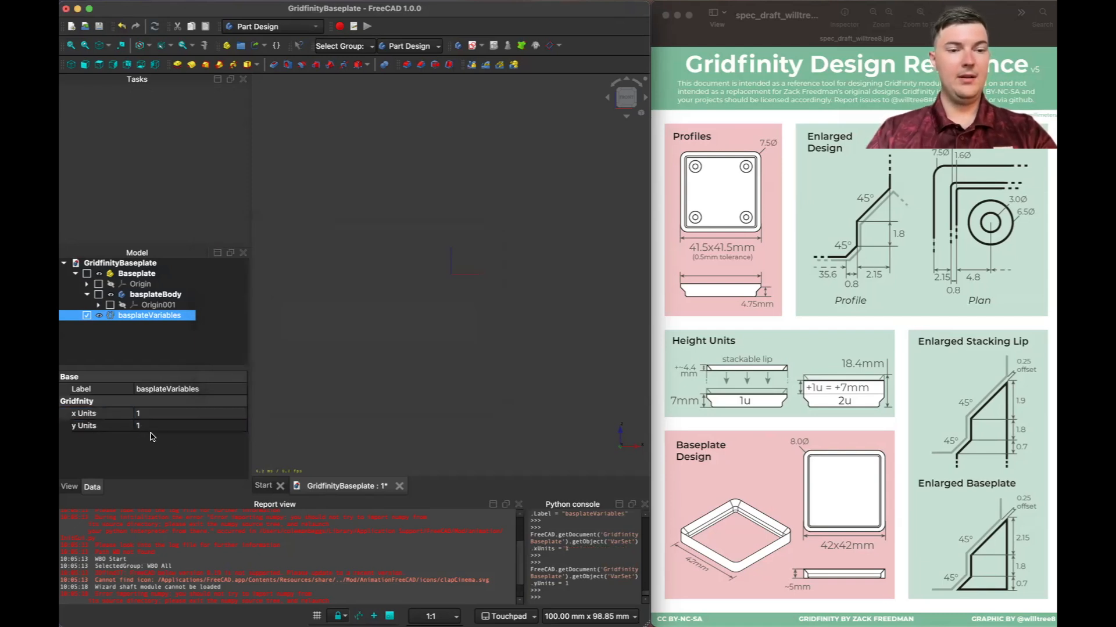
Add a length property named plateOffset1 to the VarSet in a new group called Offsets
right_click(121, 446)
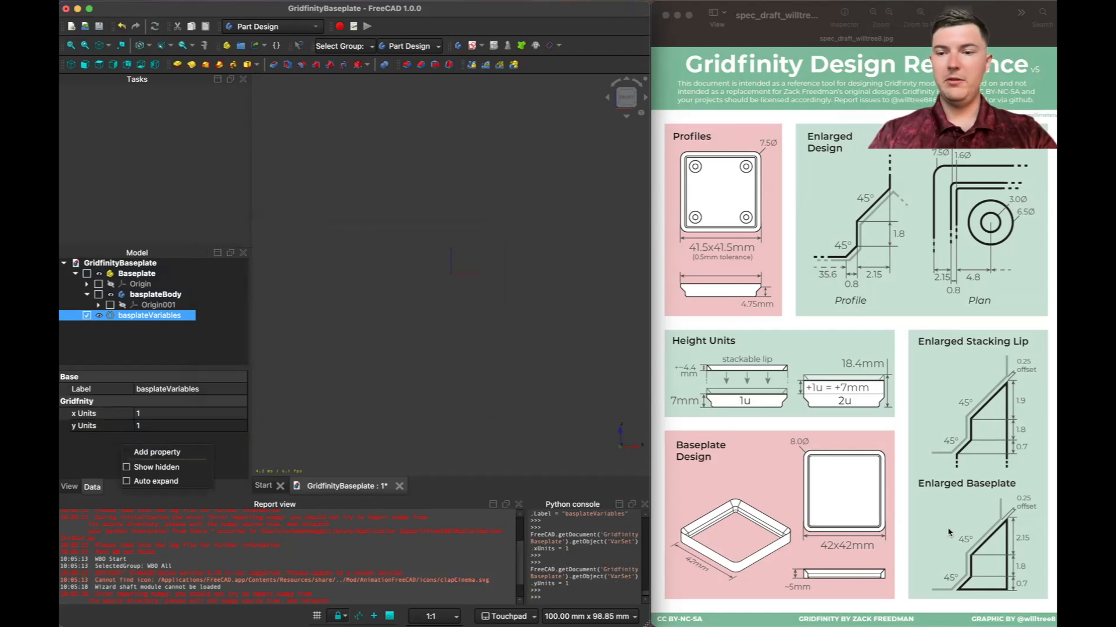
click(119, 444)
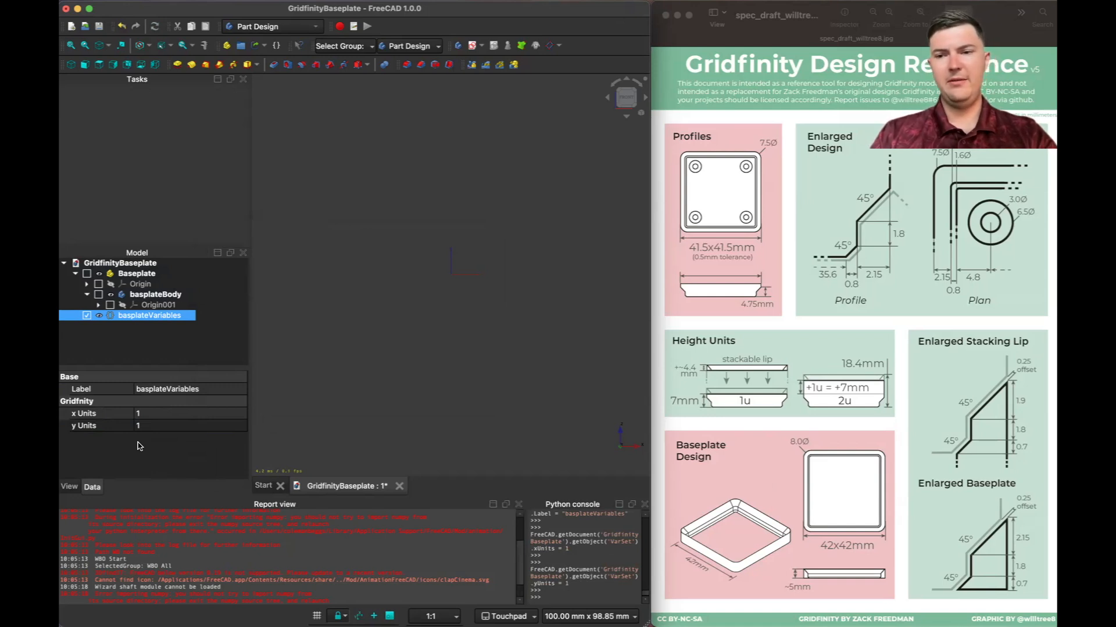
right_click(112, 442)
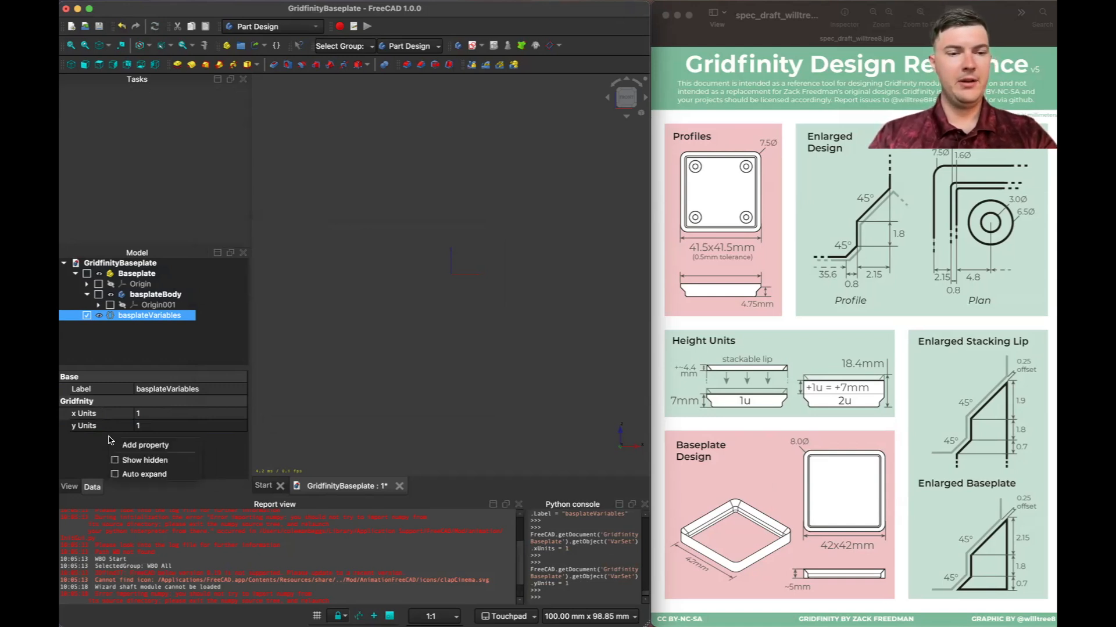
click(119, 445)
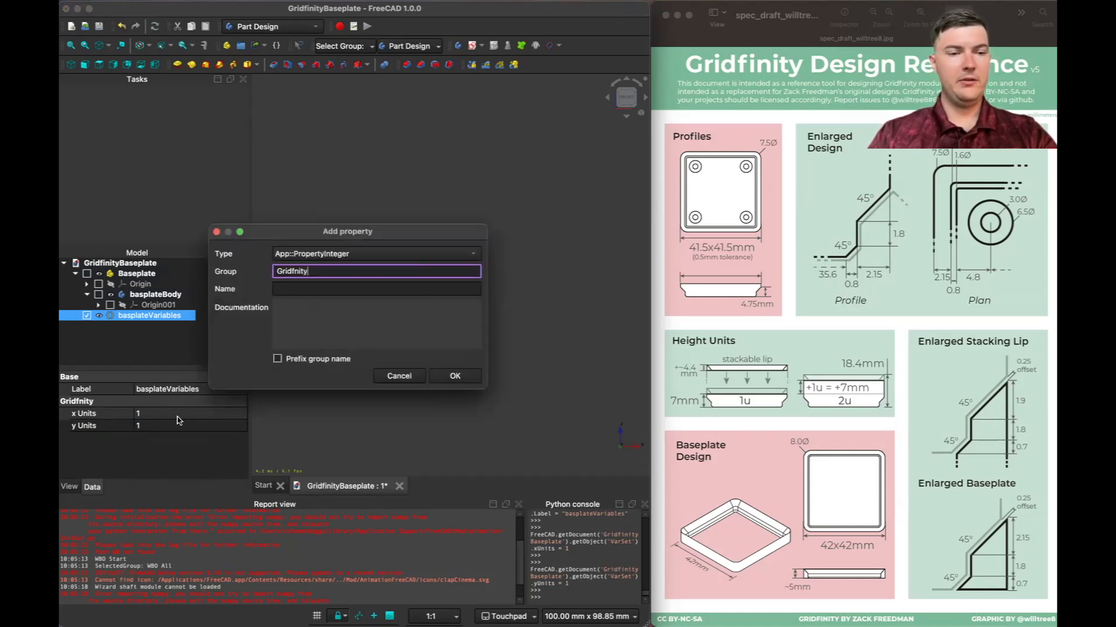
click(390, 257)
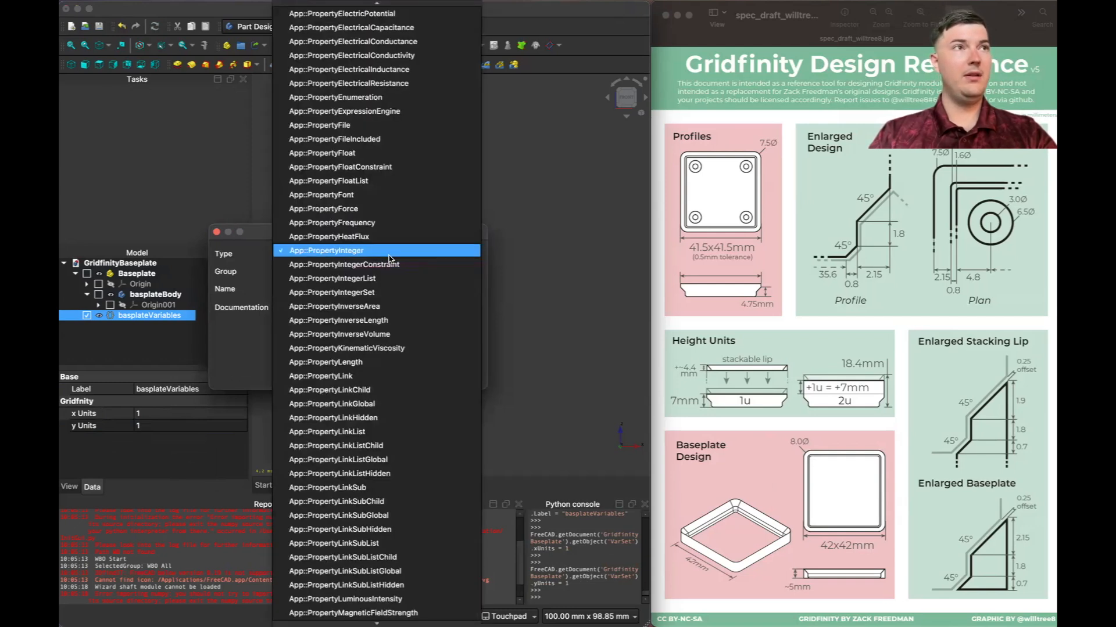
click(379, 361)
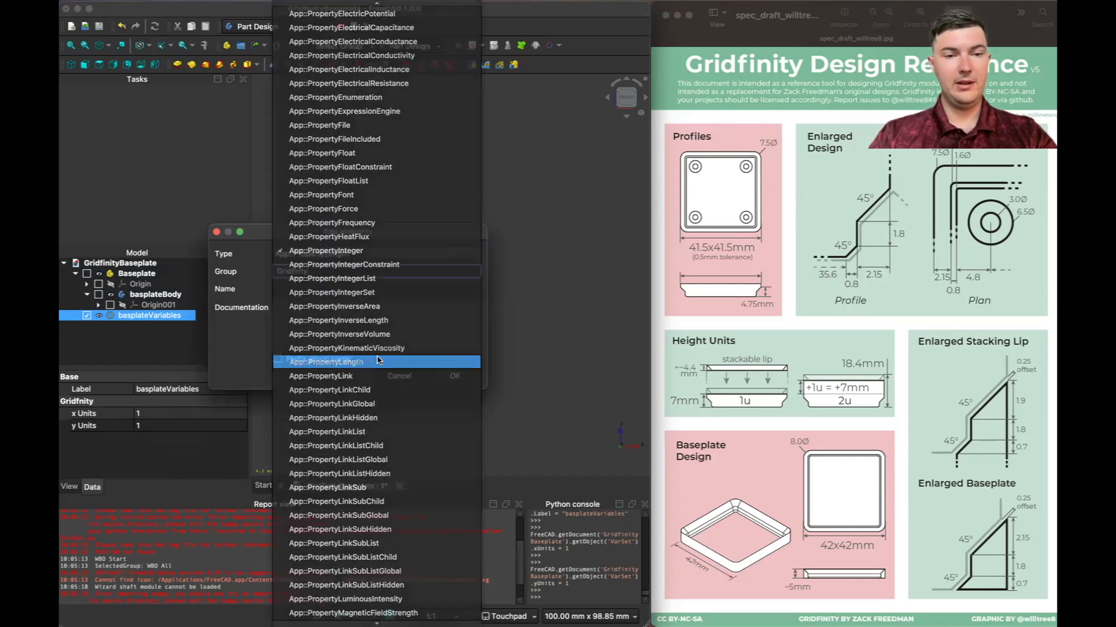
click(295, 290)
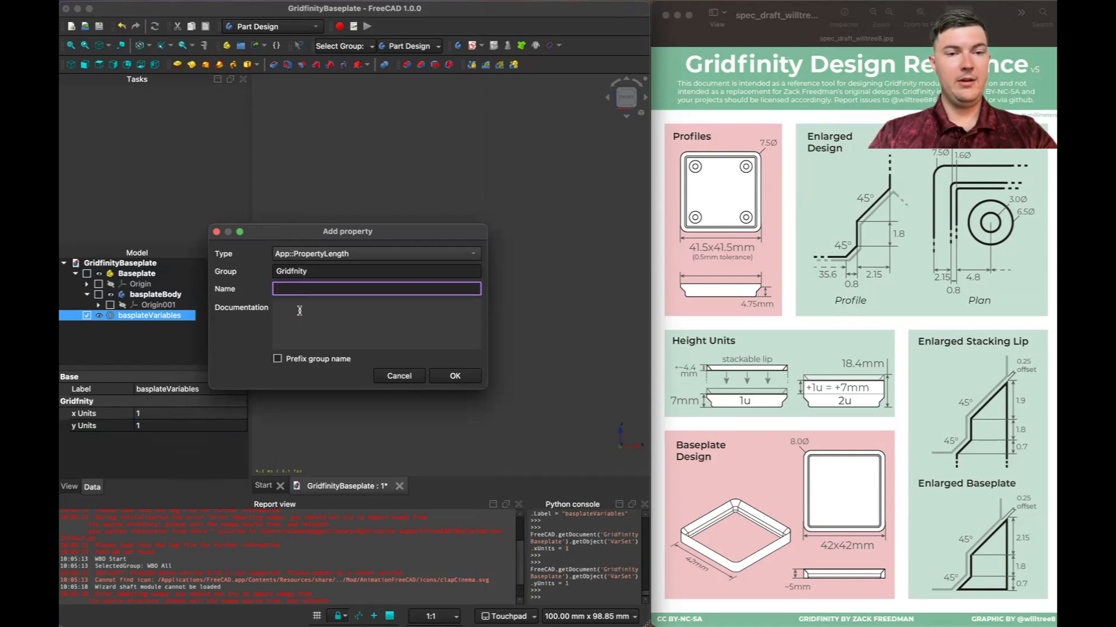
drag(311, 272, 273, 272)
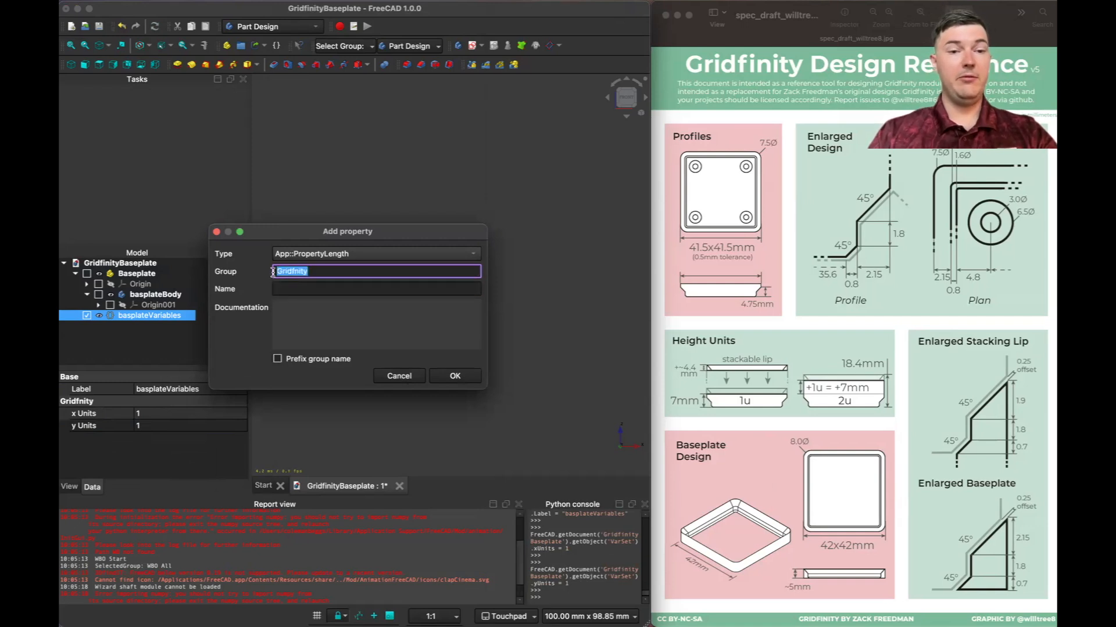
text(Offsets)
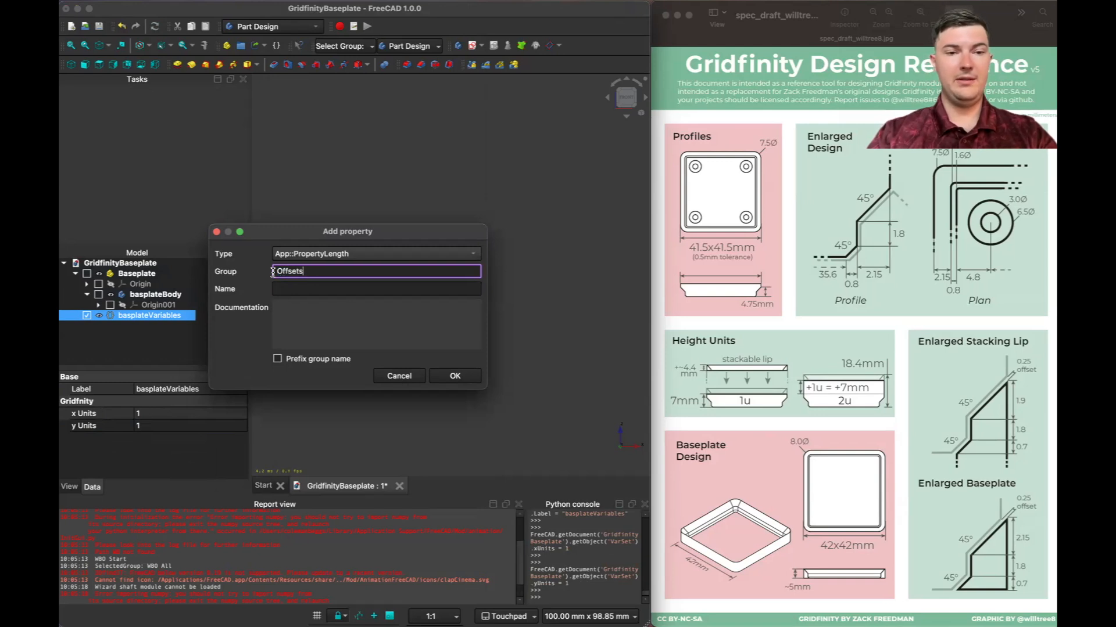
click(306, 288)
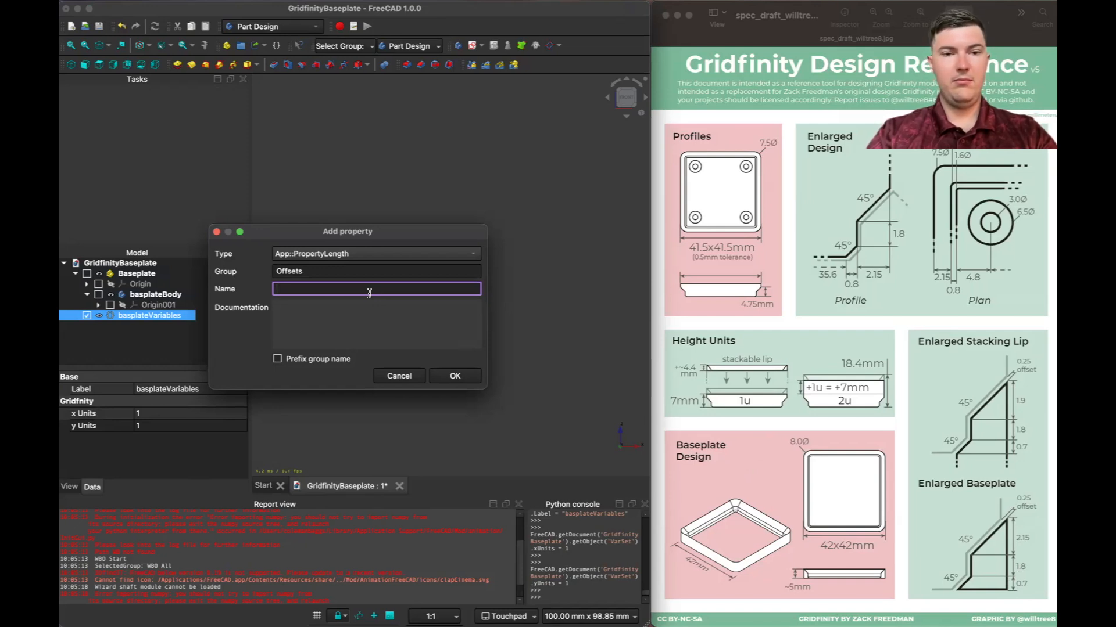
text(teOffset1)
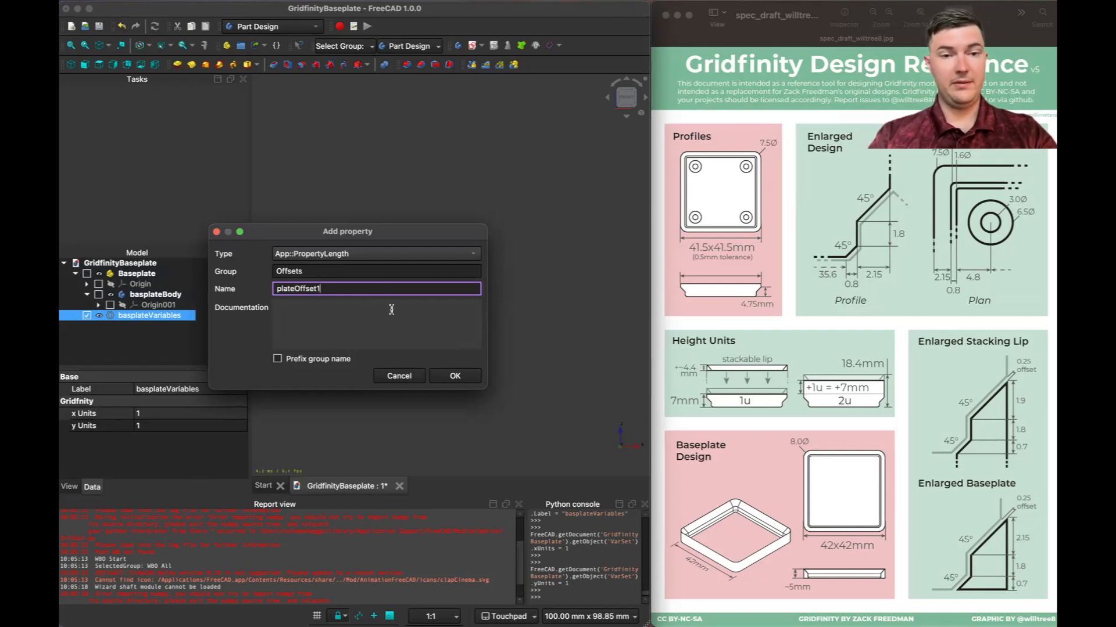
click(454, 376)
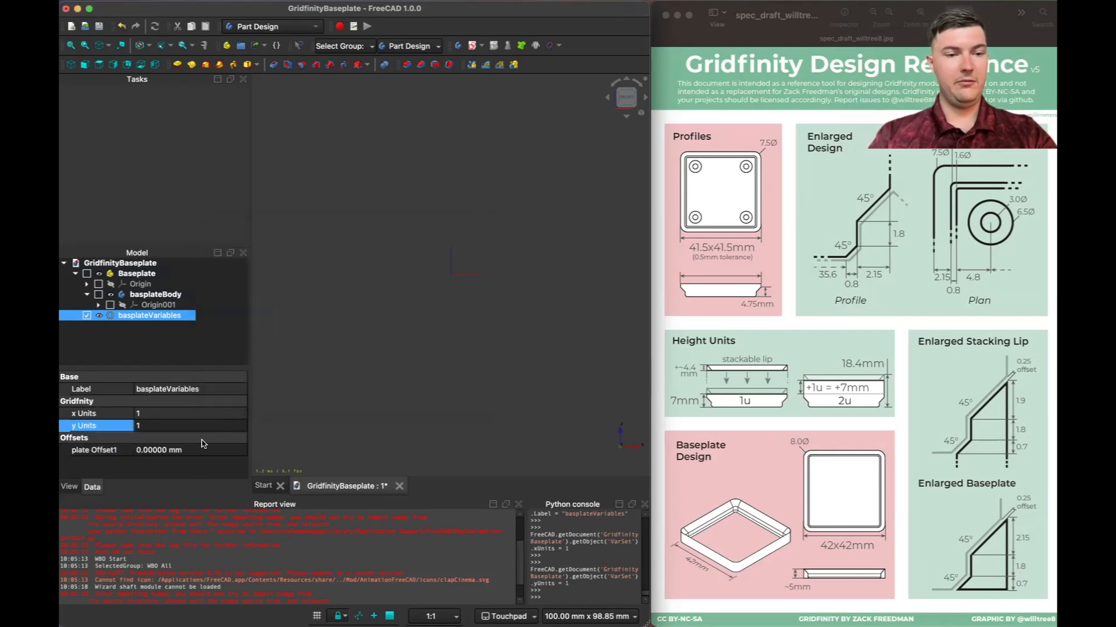
Set the plateOffset1 value to 2.15 mm through the expression editor
click(157, 451)
click(230, 450)
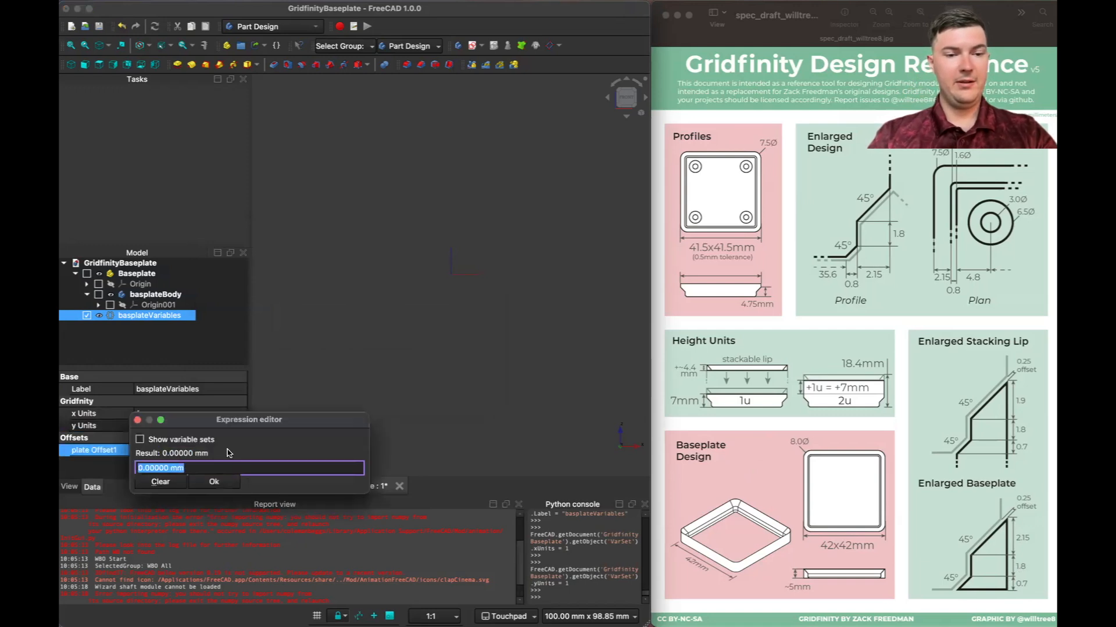
click(167, 468)
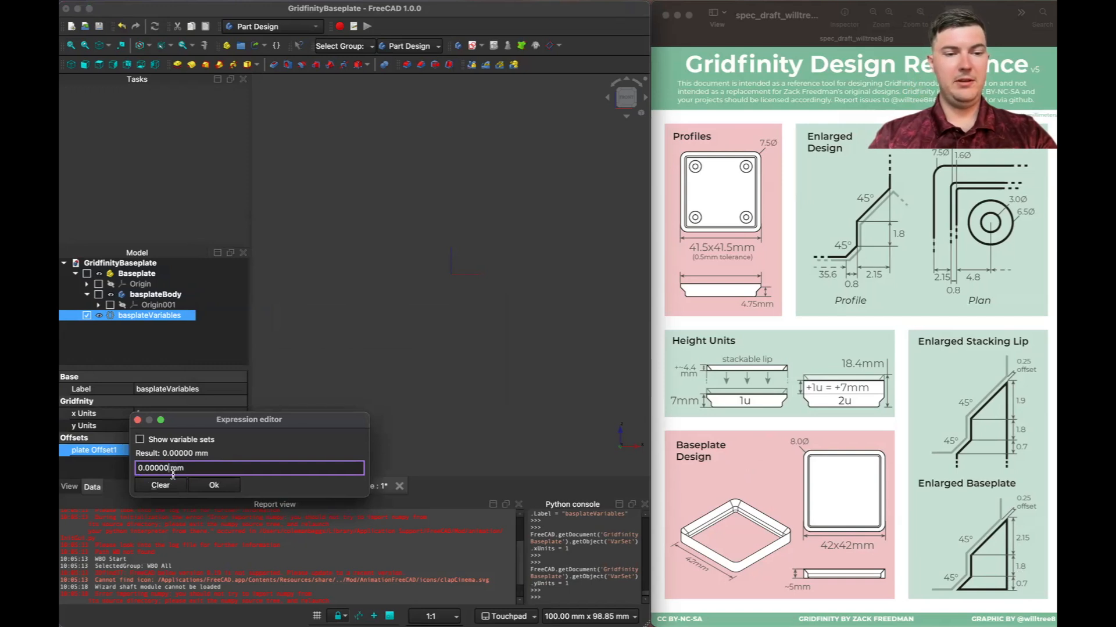
drag(189, 467, 136, 468)
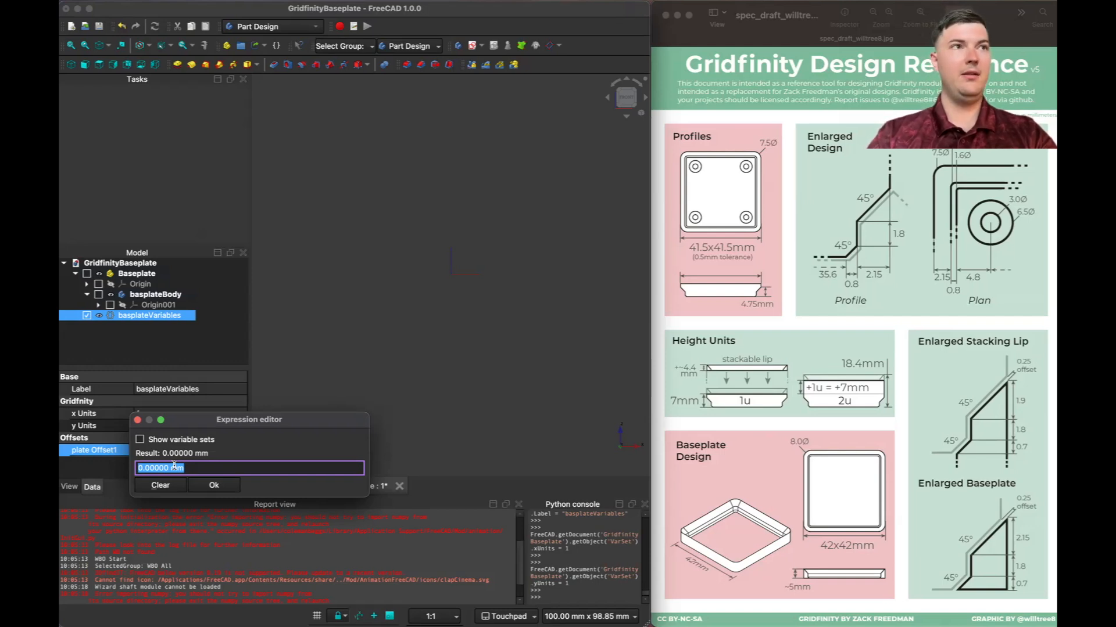
text(2.)
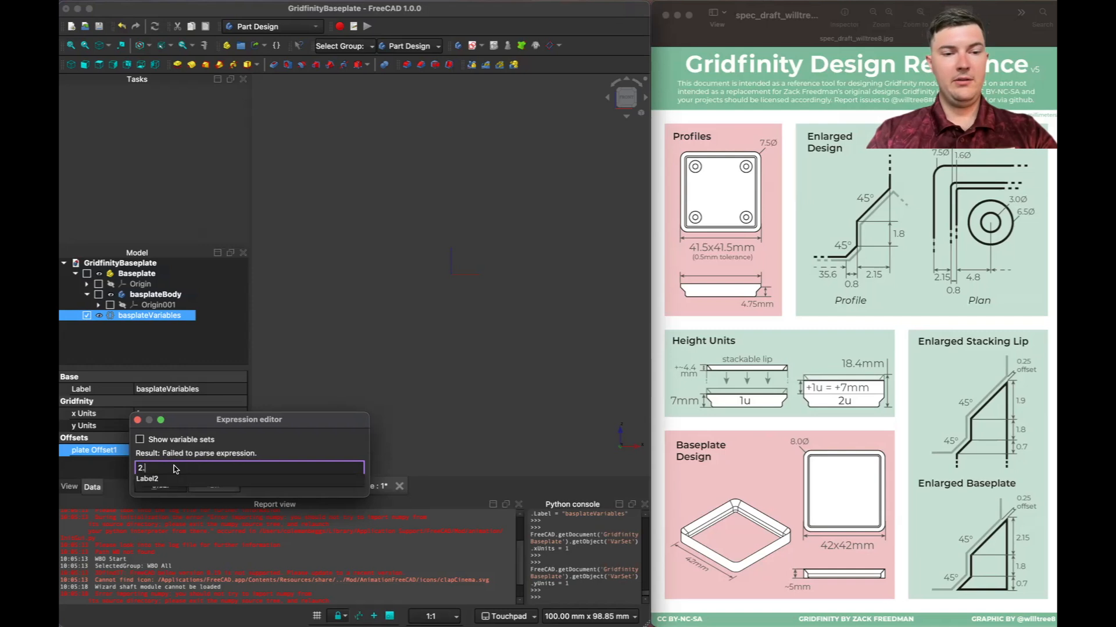
text(15 mm)
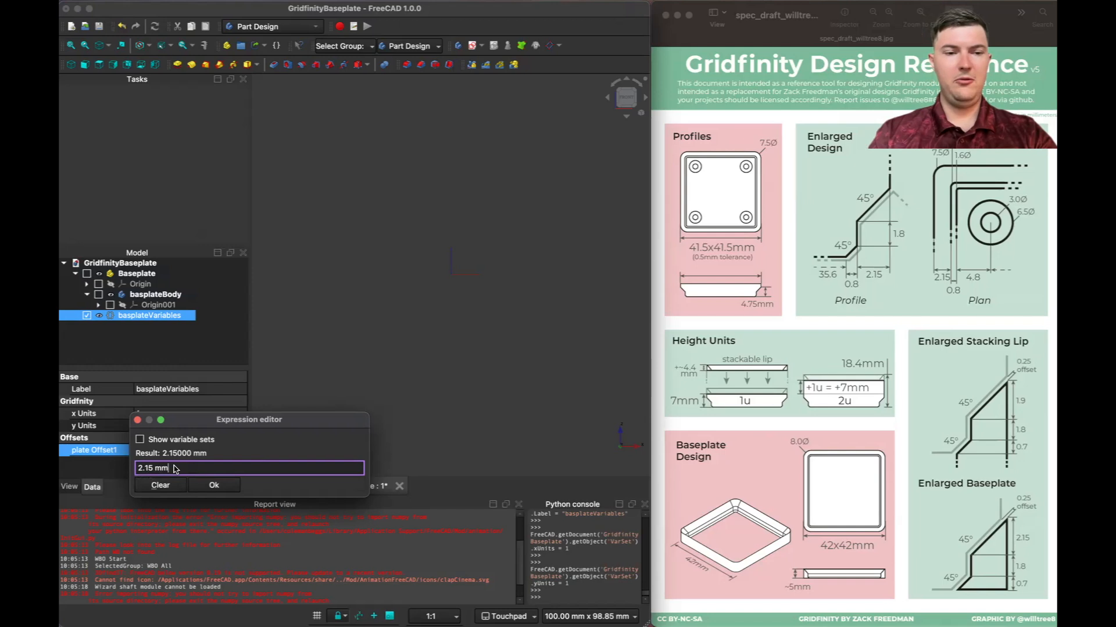
key(Return)
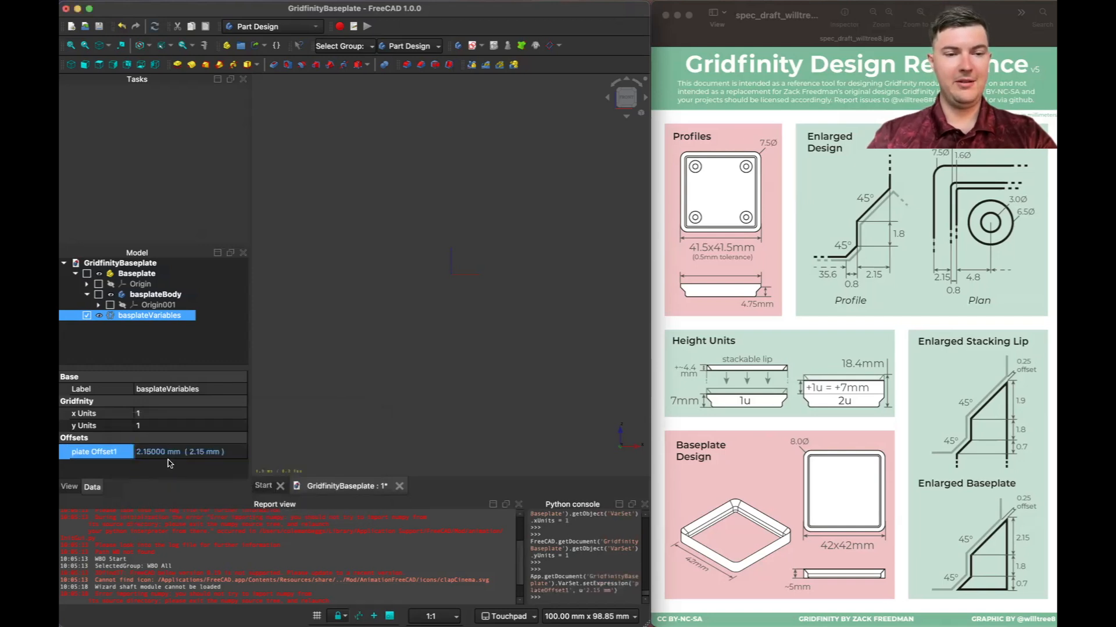
click(152, 453)
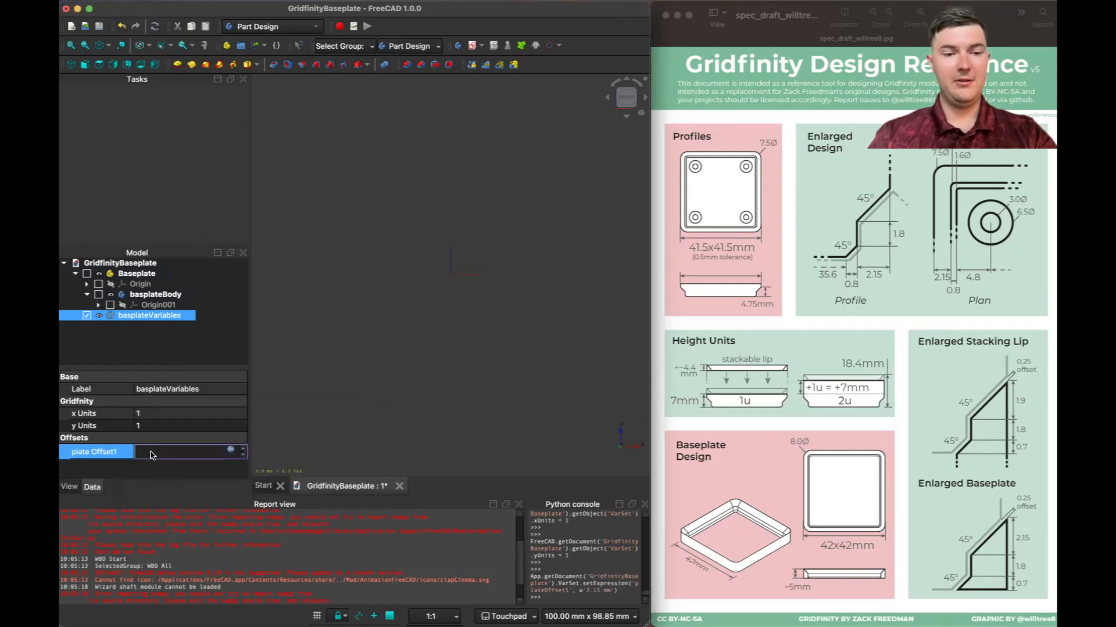
key(1)
click(160, 468)
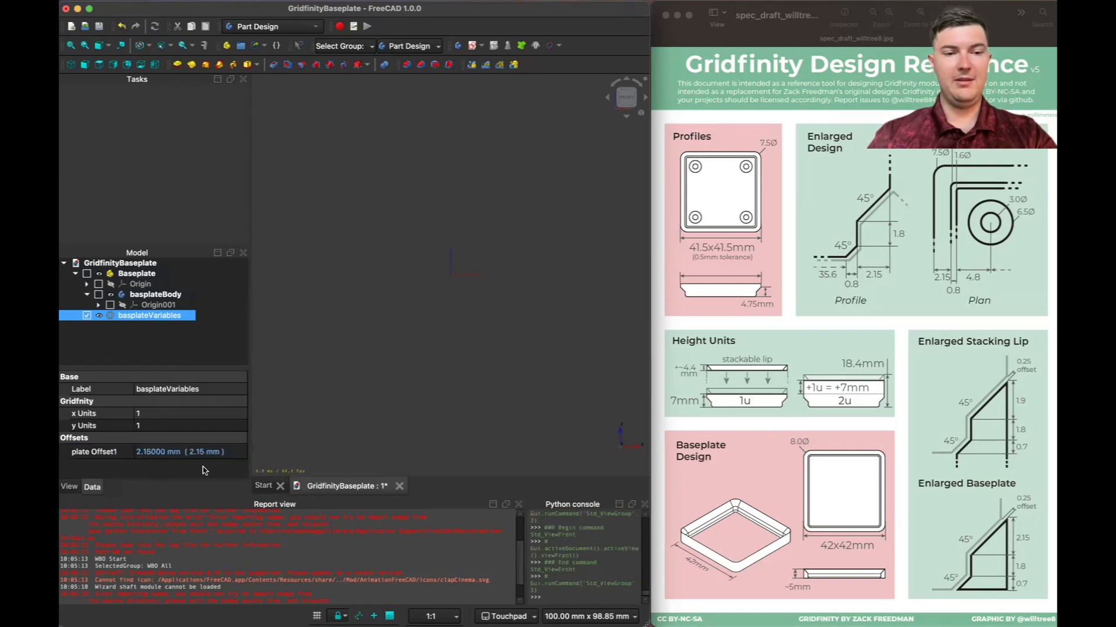
Add a length property named plateOffset2 to the Offsets group and set its value to 1.8 mm
right_click(148, 466)
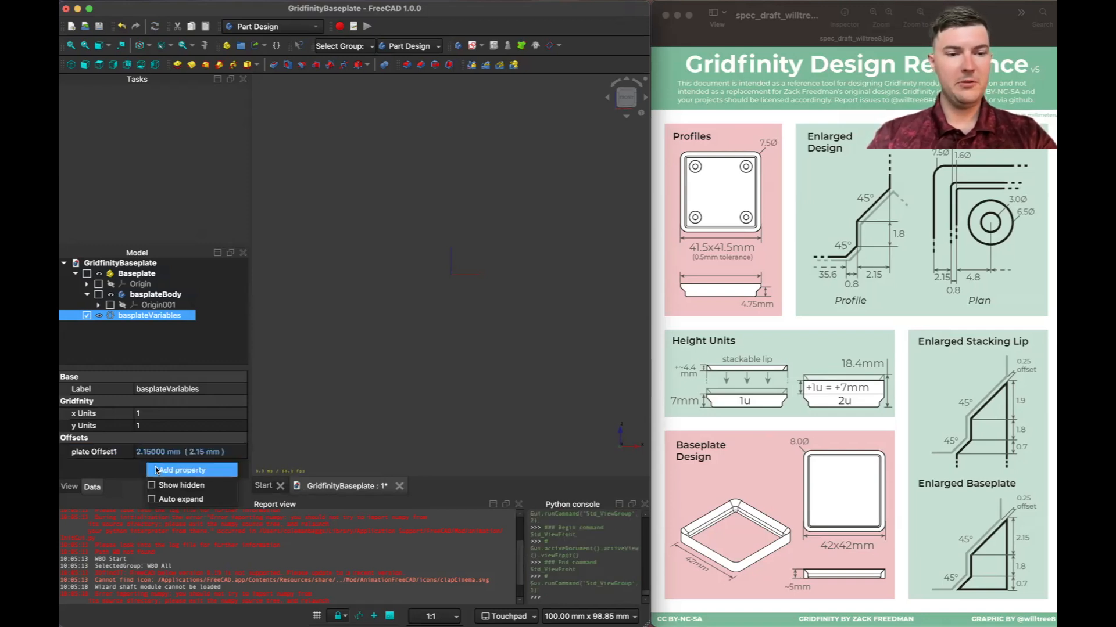
click(157, 469)
click(304, 290)
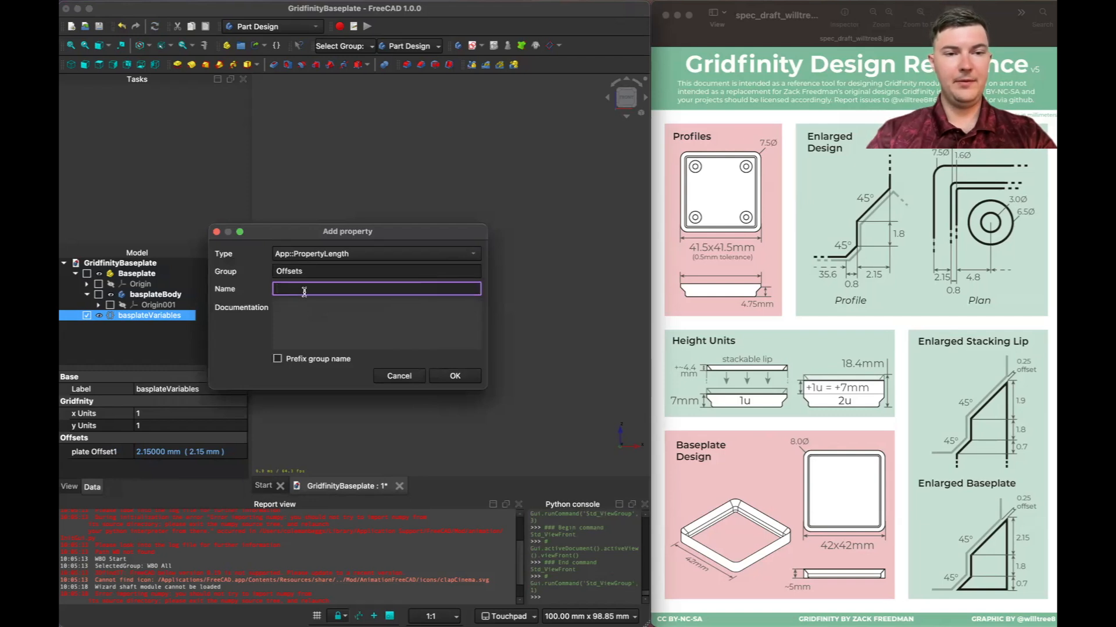
text(plate)
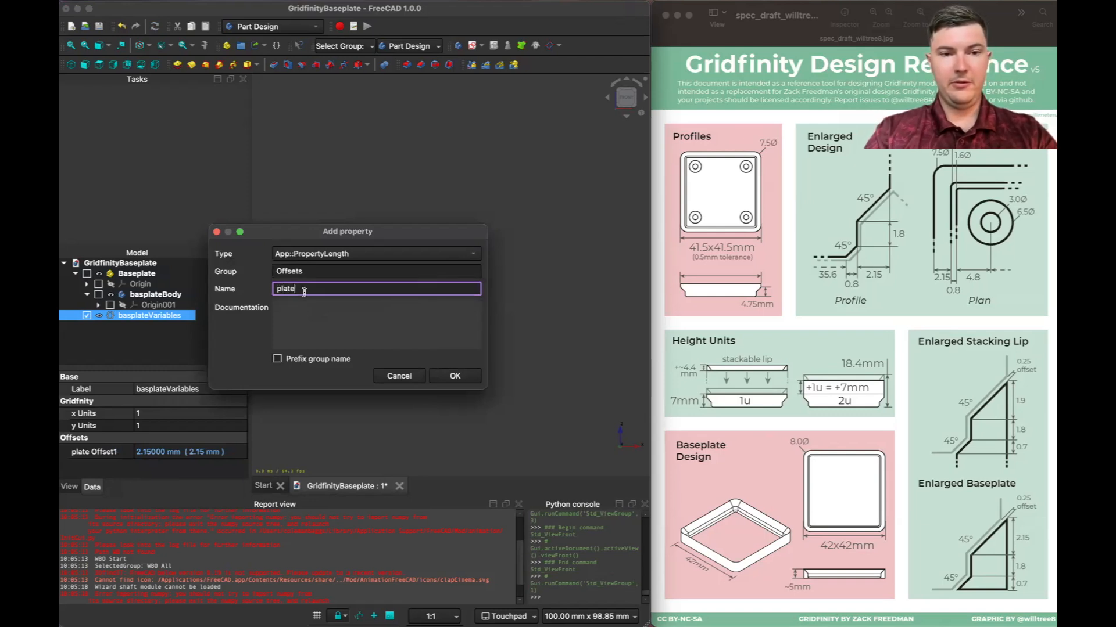
text(Offset2)
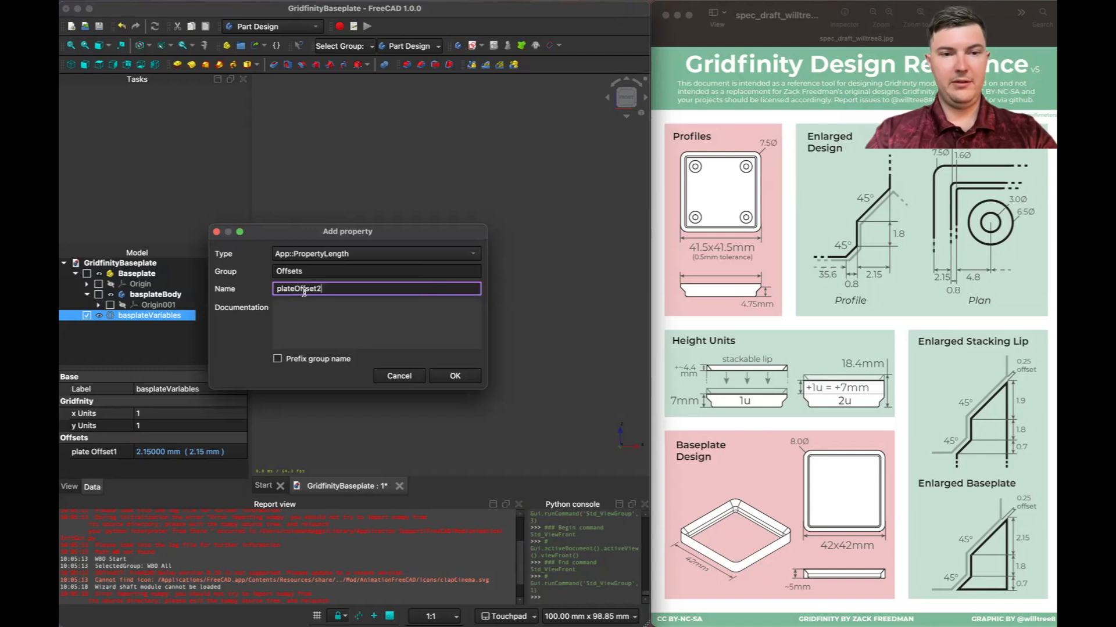
click(455, 376)
click(149, 462)
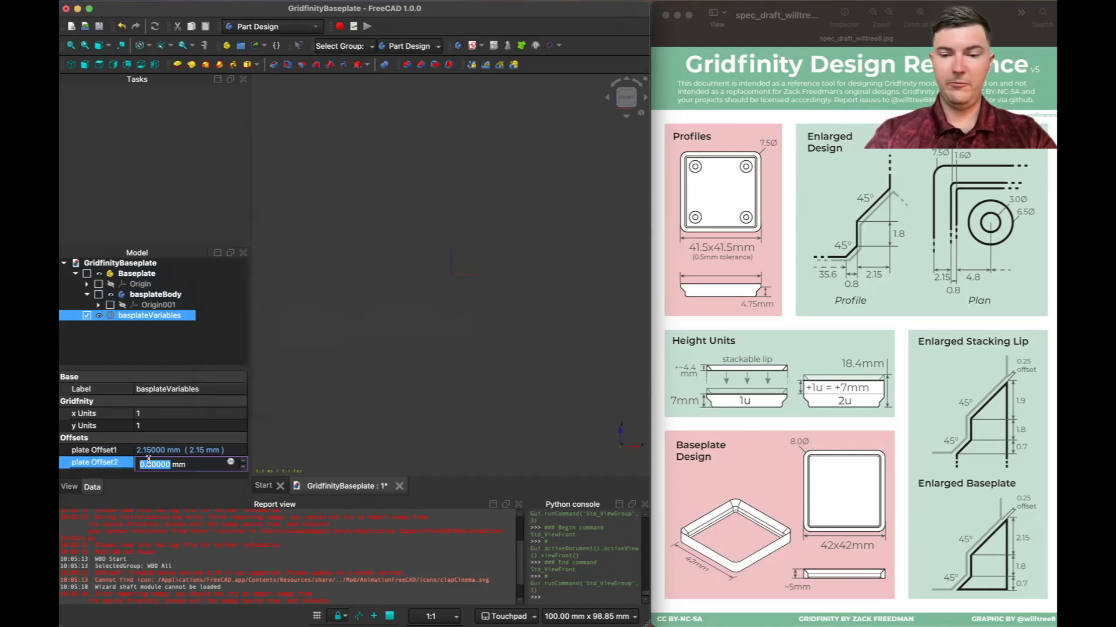
key(=)
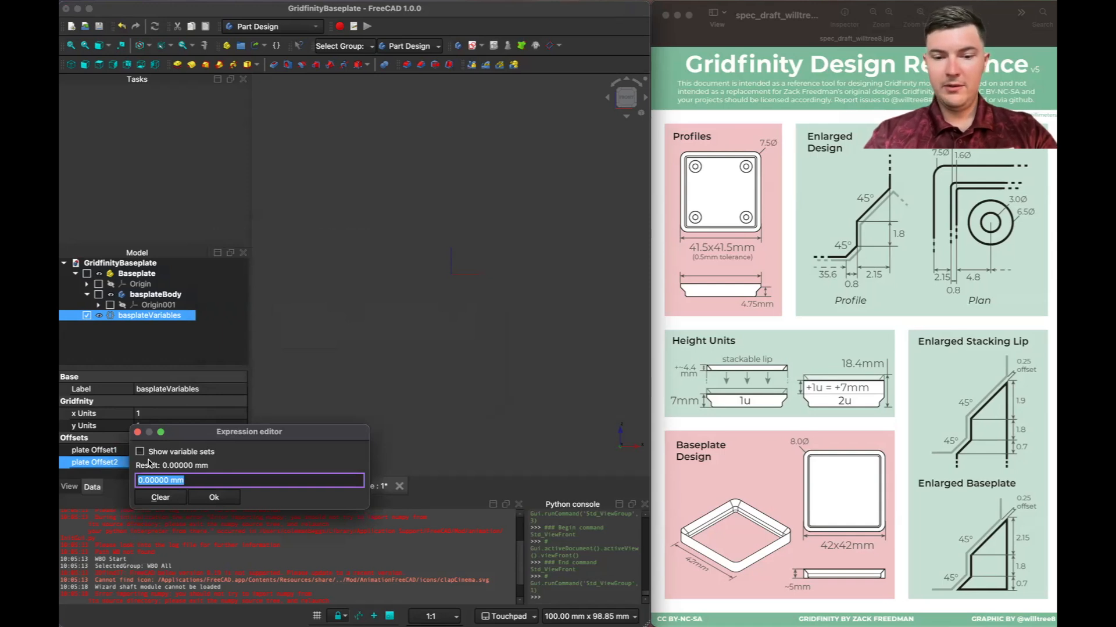
text(1.8 mm)
key(Return)
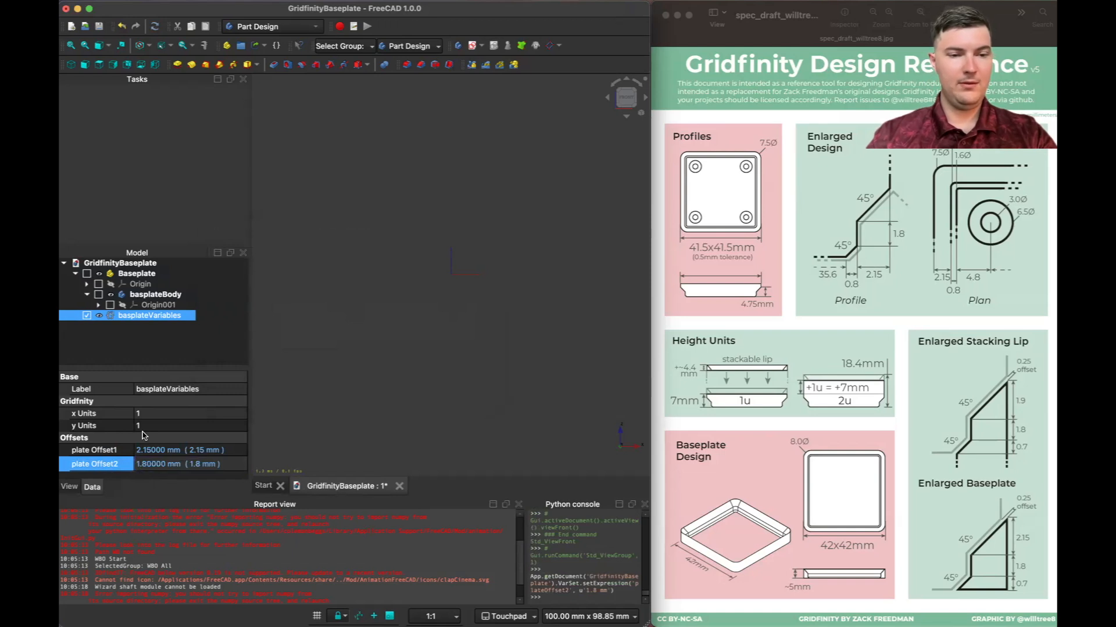
Add a length property named plateOffset3 to the Offsets group and set its value to 0.7 mm
right_click(111, 469)
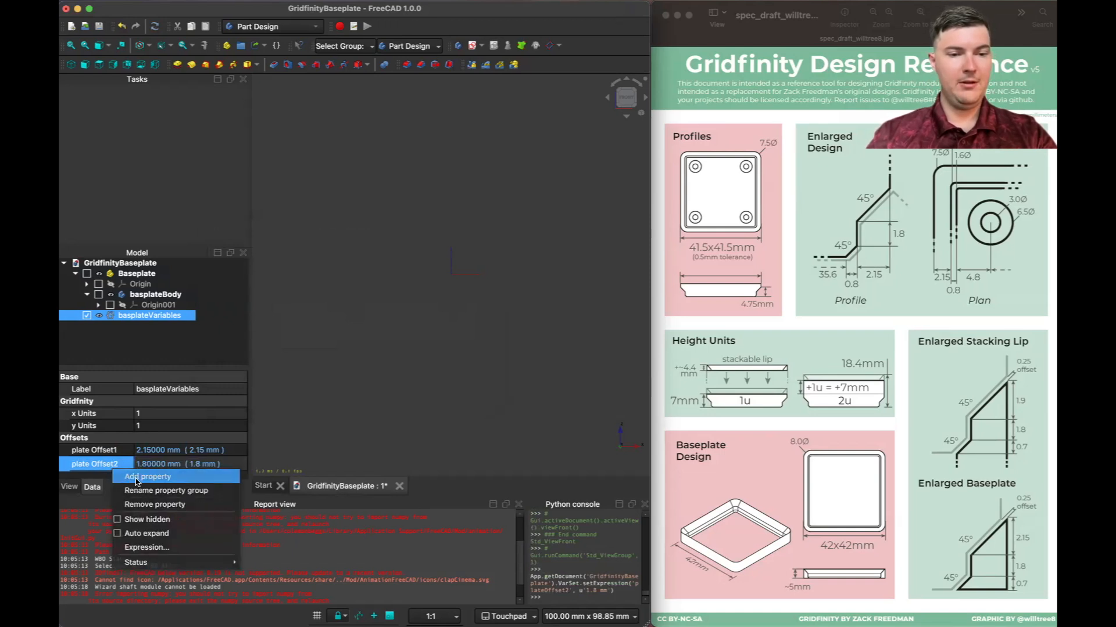
click(137, 479)
click(297, 289)
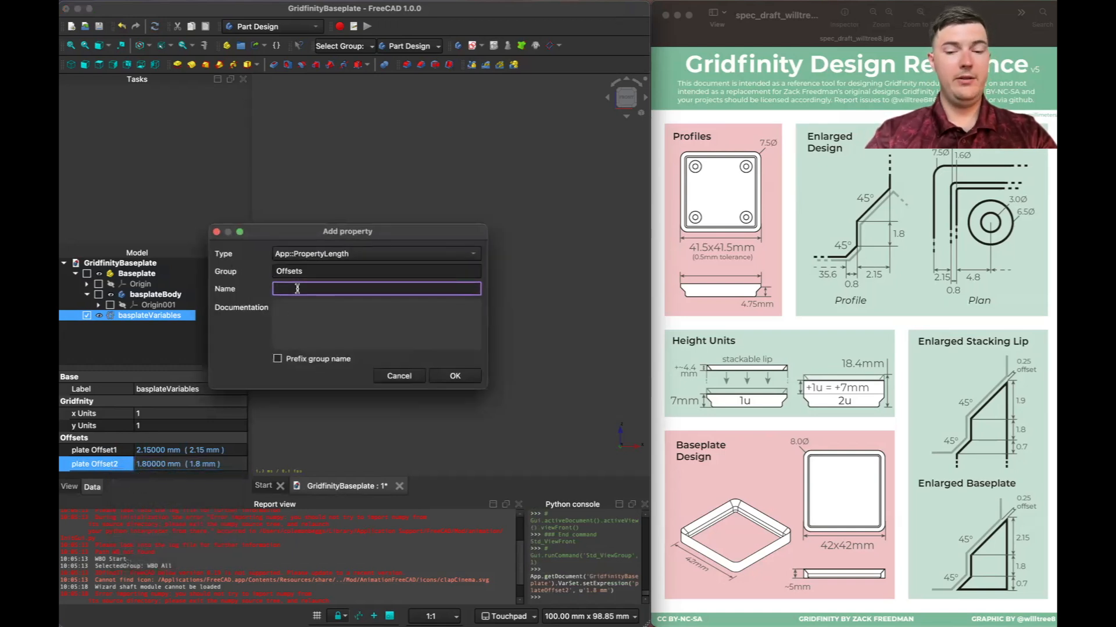
text(plateOffset3)
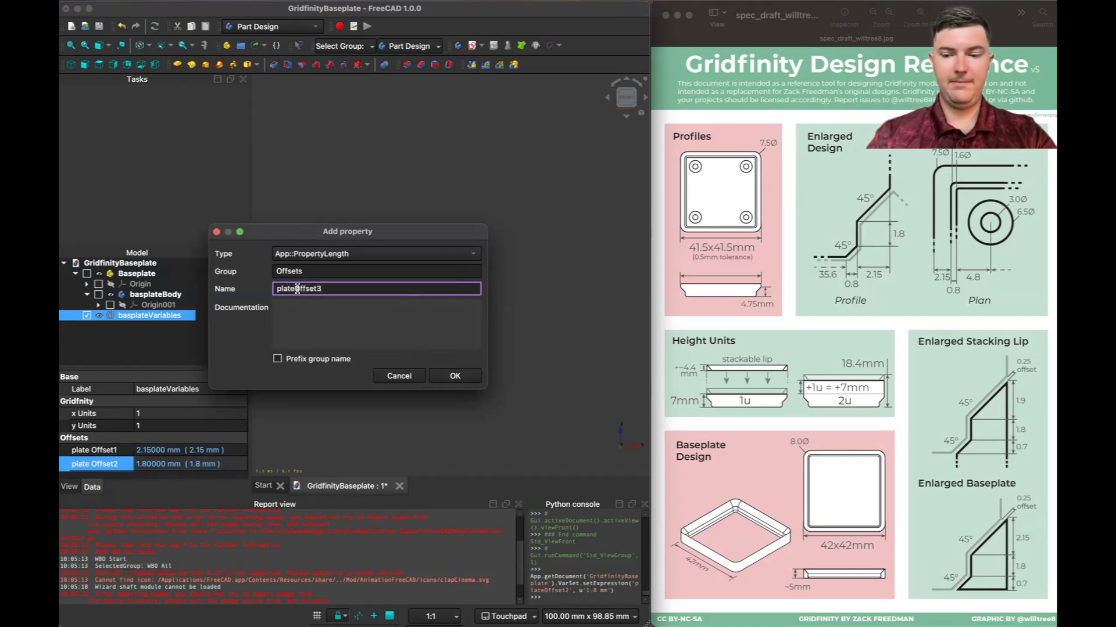
key(Return)
click(162, 473)
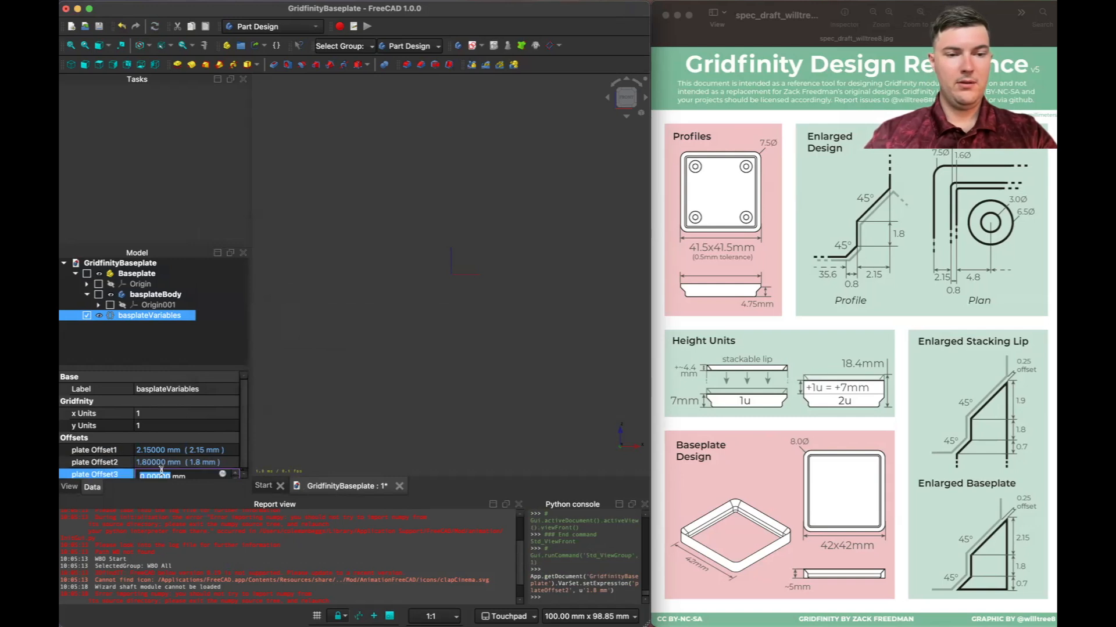
text(=)
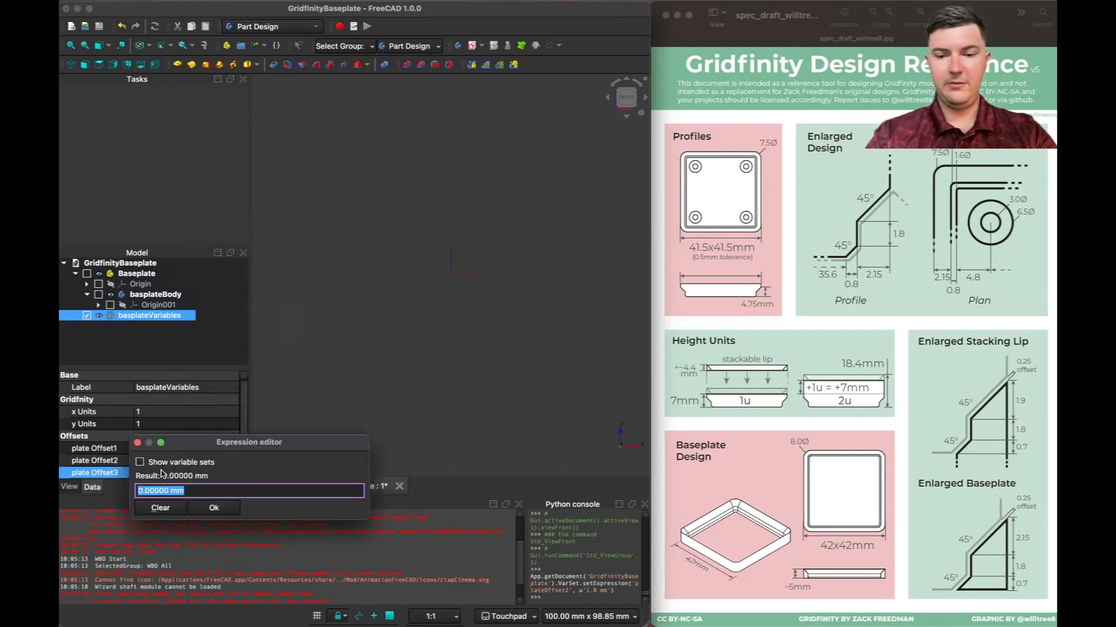
text(0.7)
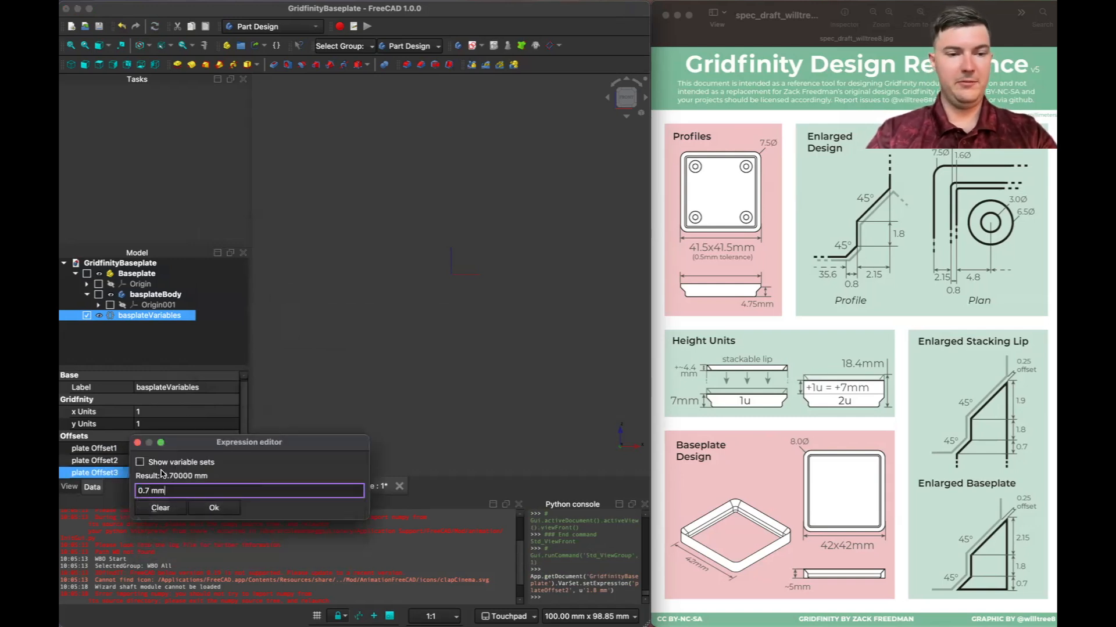
key(Return)
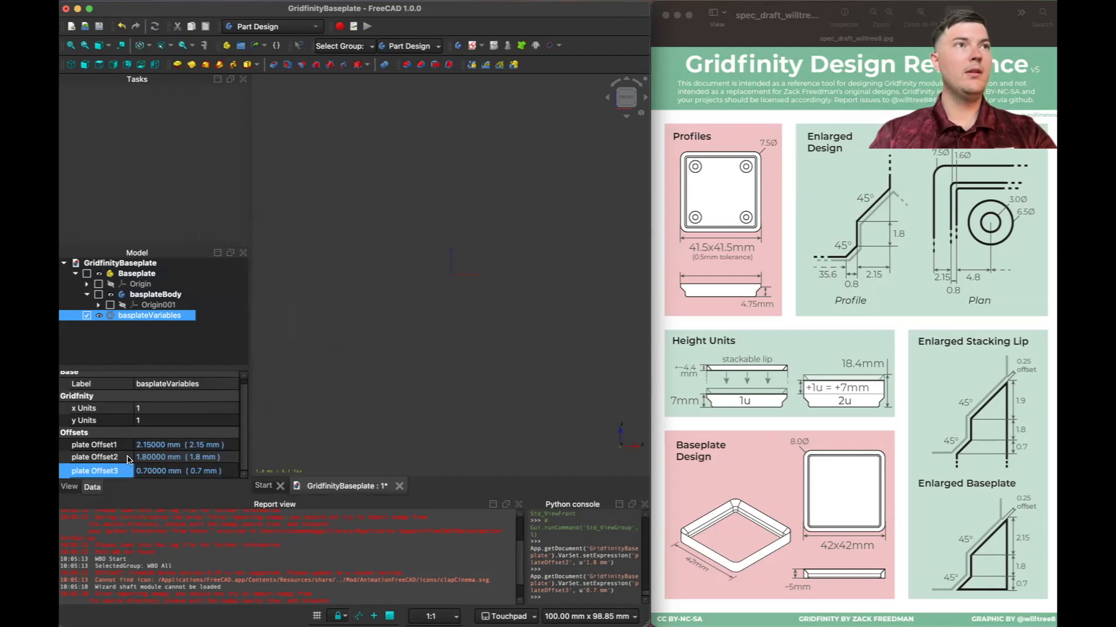
Add a length property named gridPitch to the Offsets group and set its value to 42 mm
right_click(119, 471)
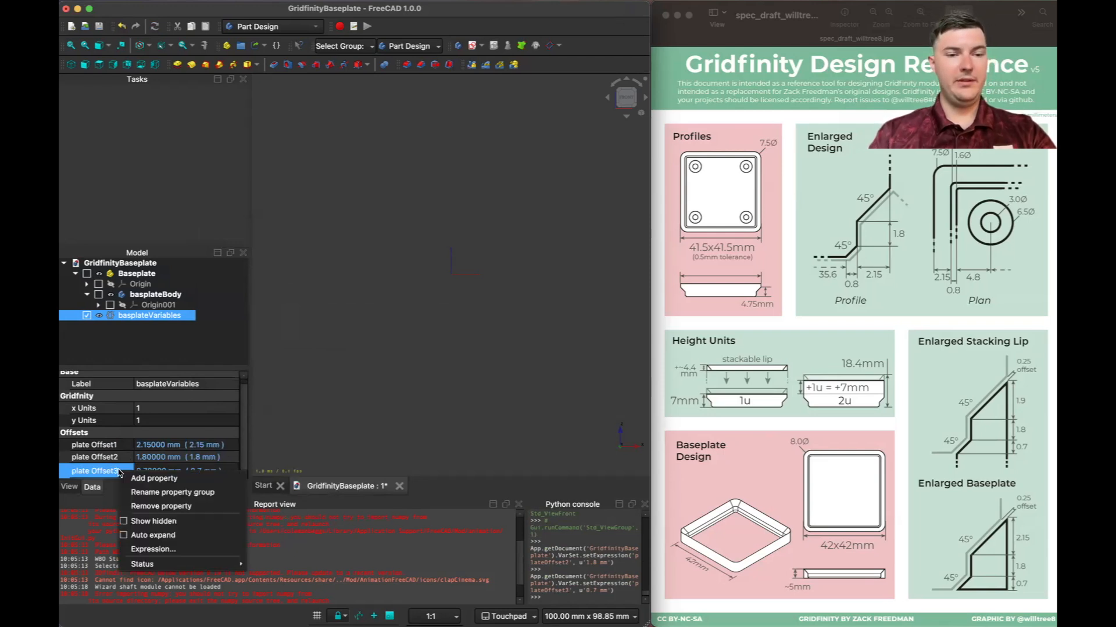
click(138, 478)
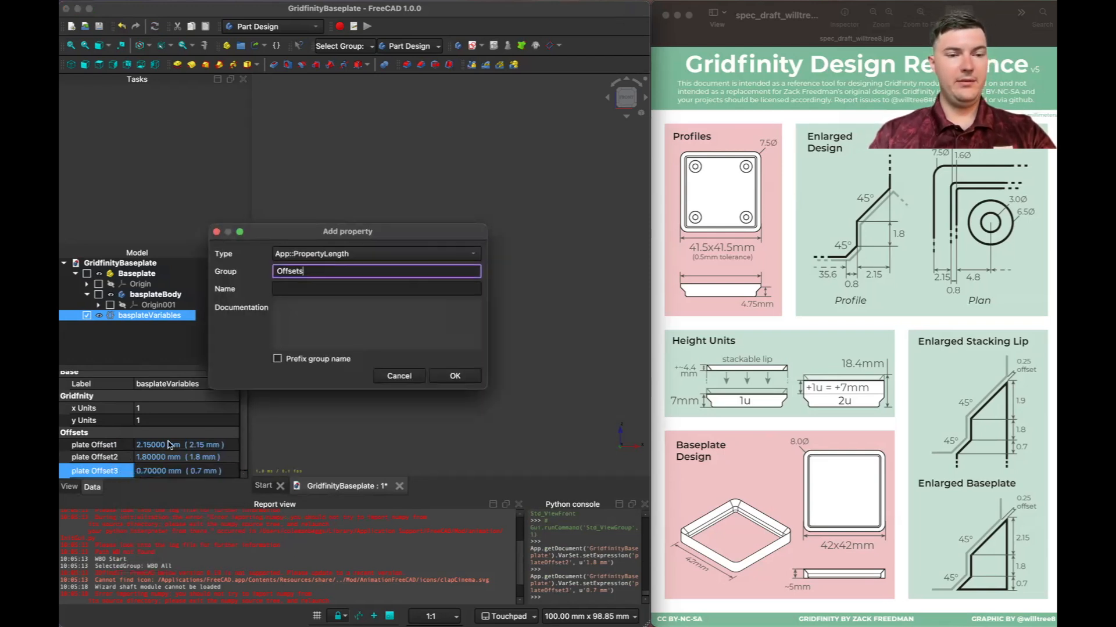
click(293, 288)
text(grid)
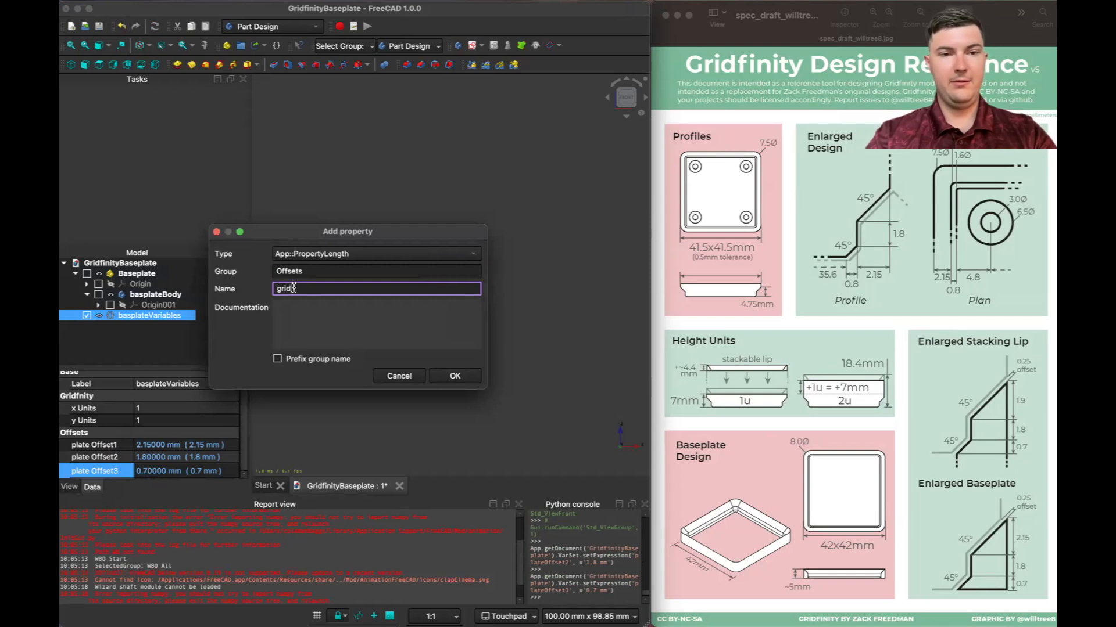
text(Pitch)
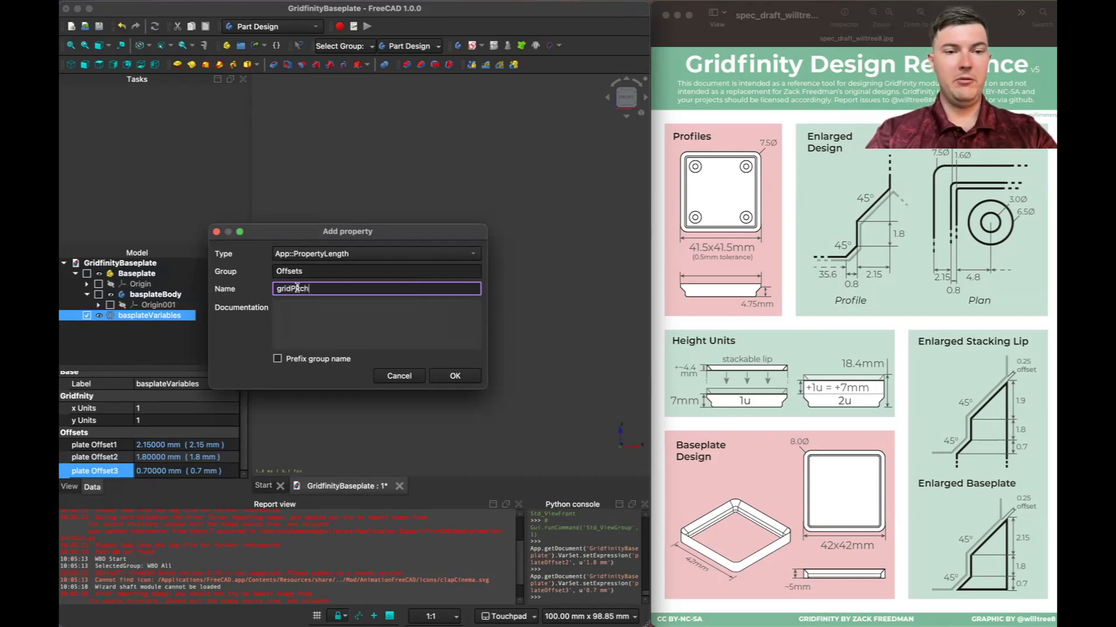
key(Return)
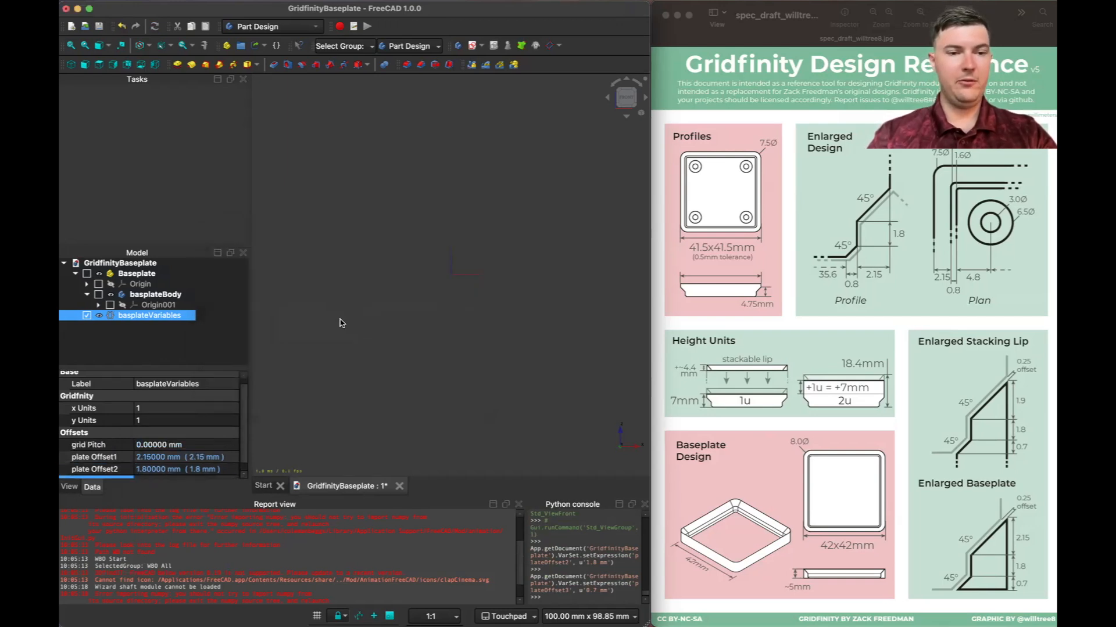
click(150, 445)
text(42)
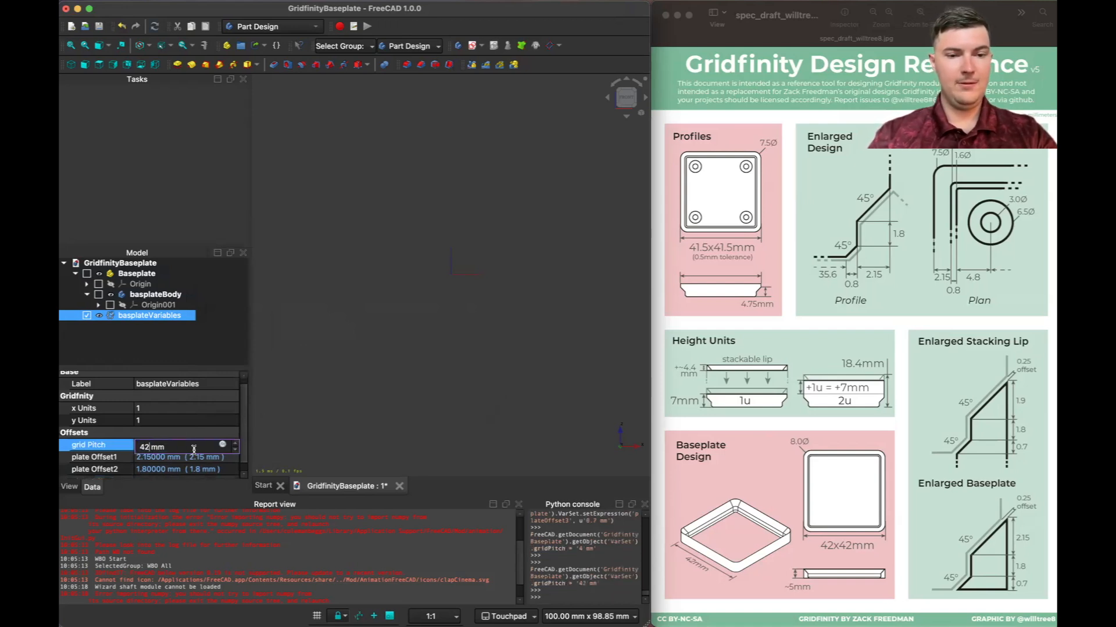
text(=)
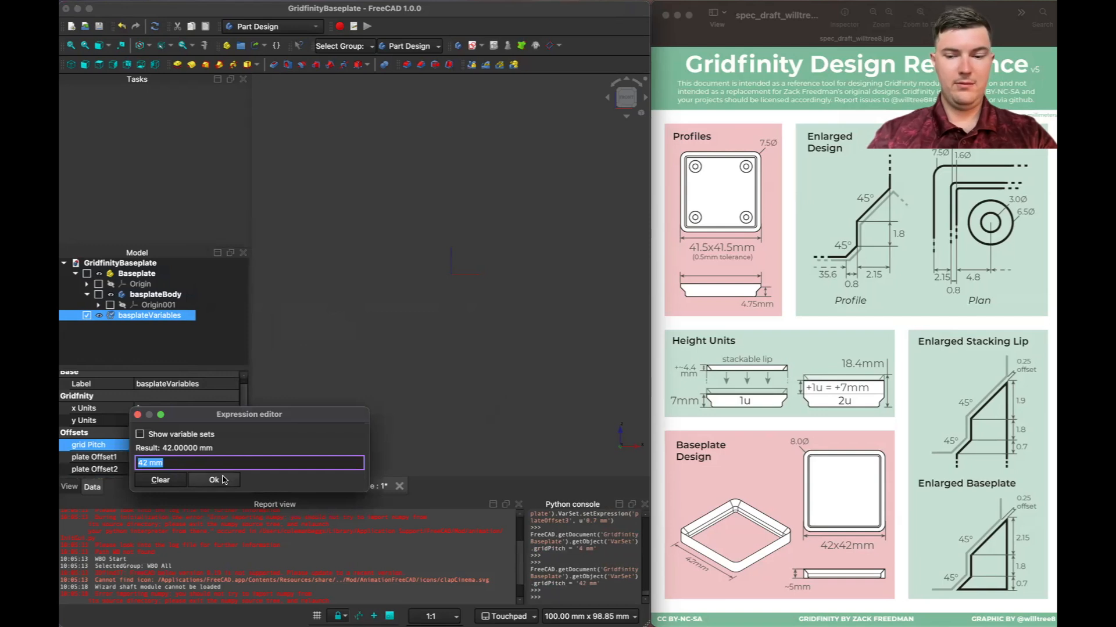
click(214, 480)
scroll(132, 464, down, 1)
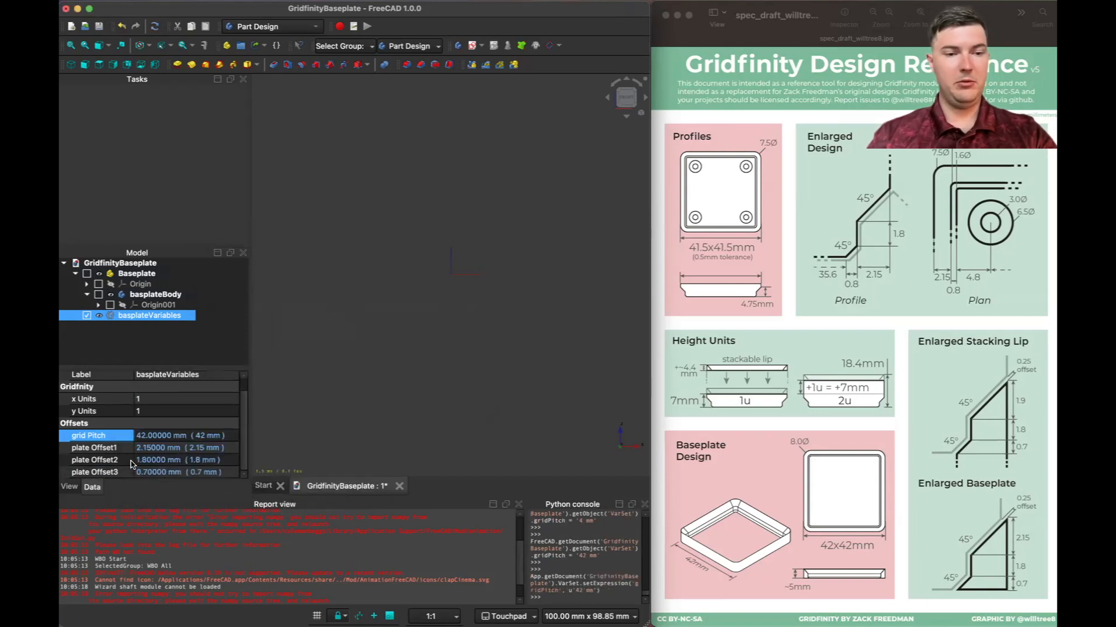
Add a length property named holeOffset to the Offsets group and set its value to 4.8 mm through the expression editor
right_click(124, 452)
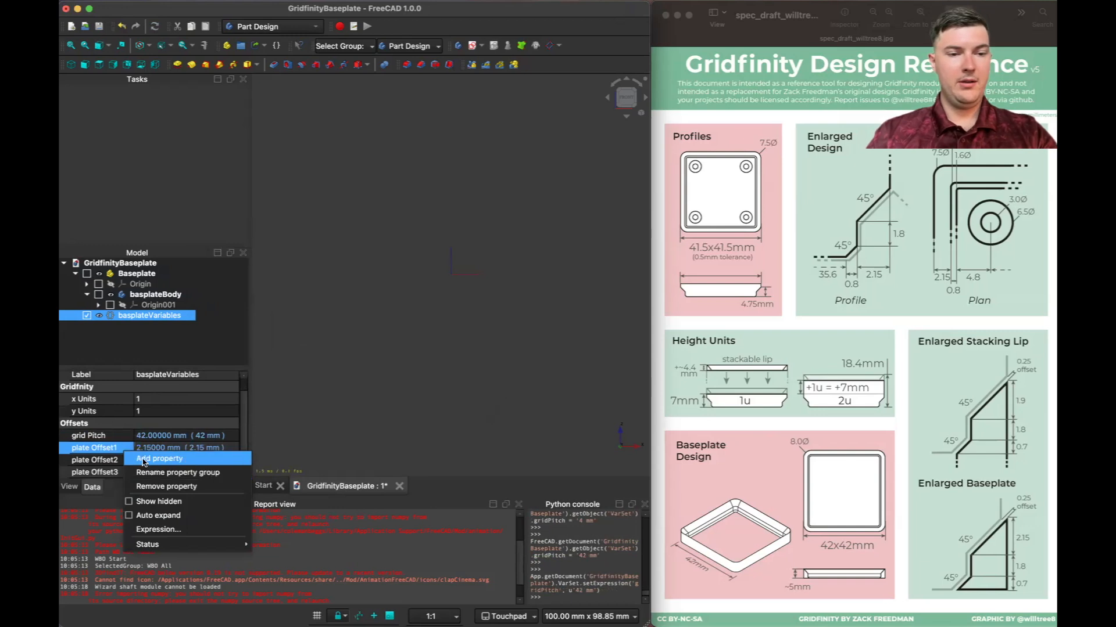
click(145, 458)
click(326, 284)
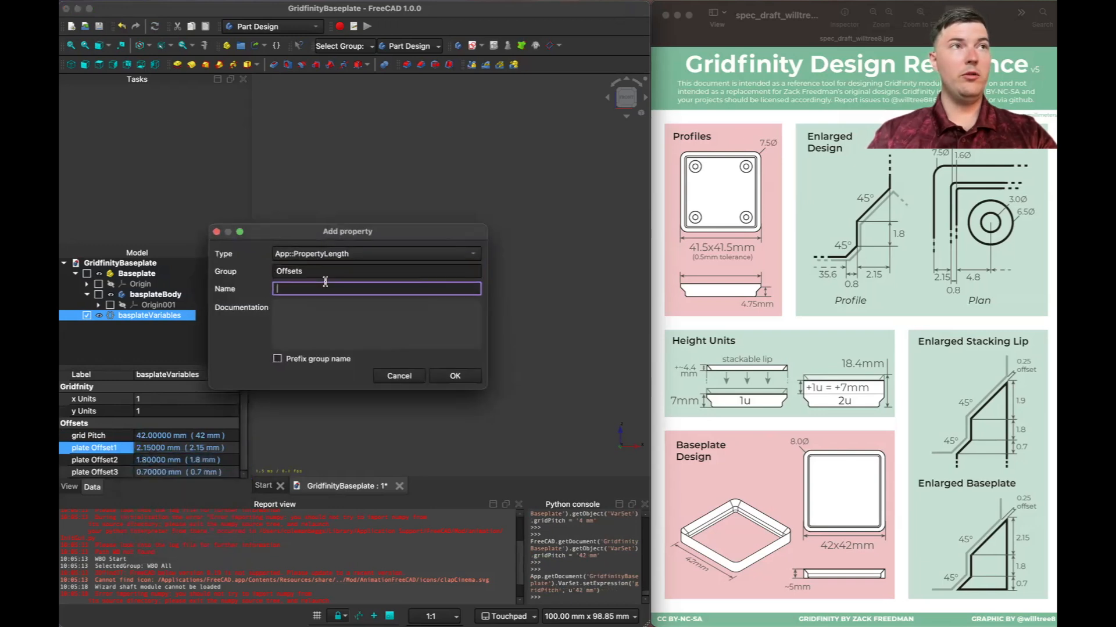
text(holeOffset)
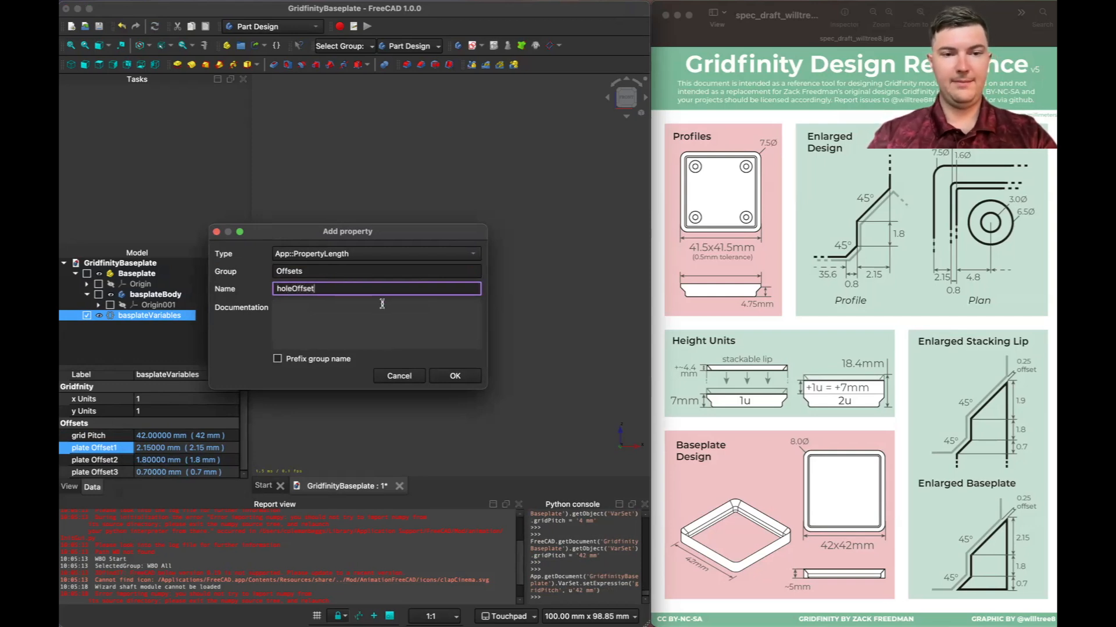
key(Return)
click(157, 448)
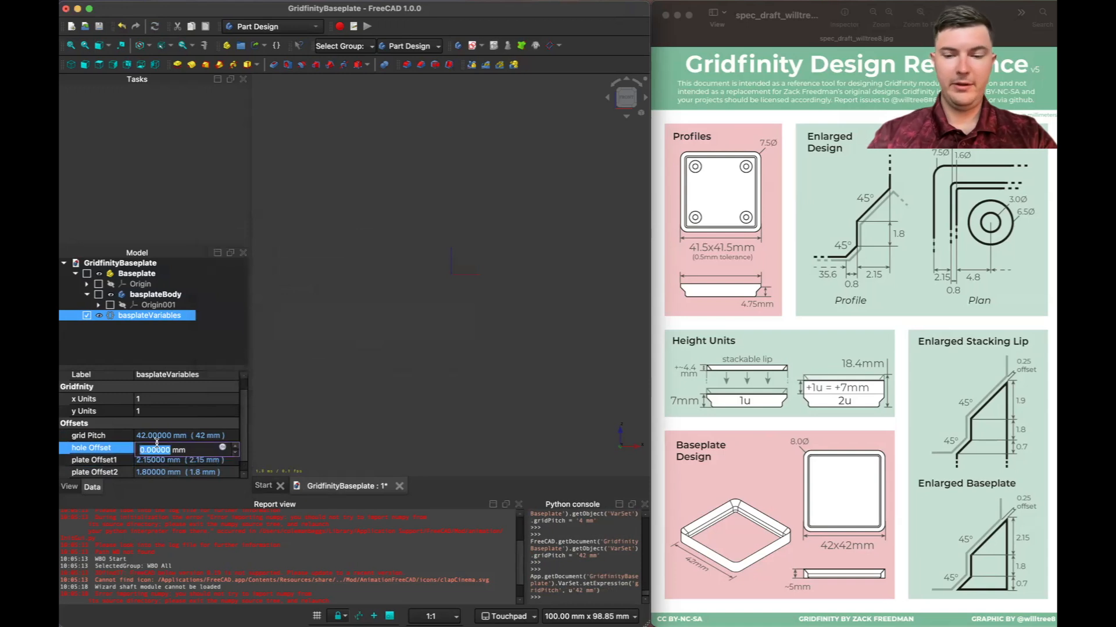
key(equal)
text(4.8)
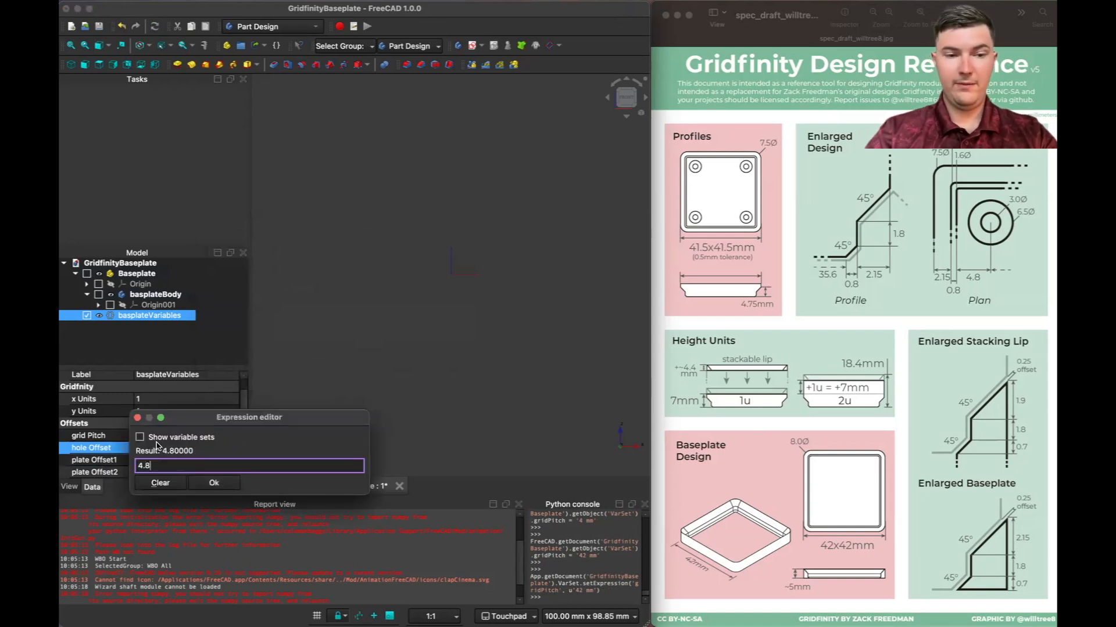
text(mm)
key(Return)
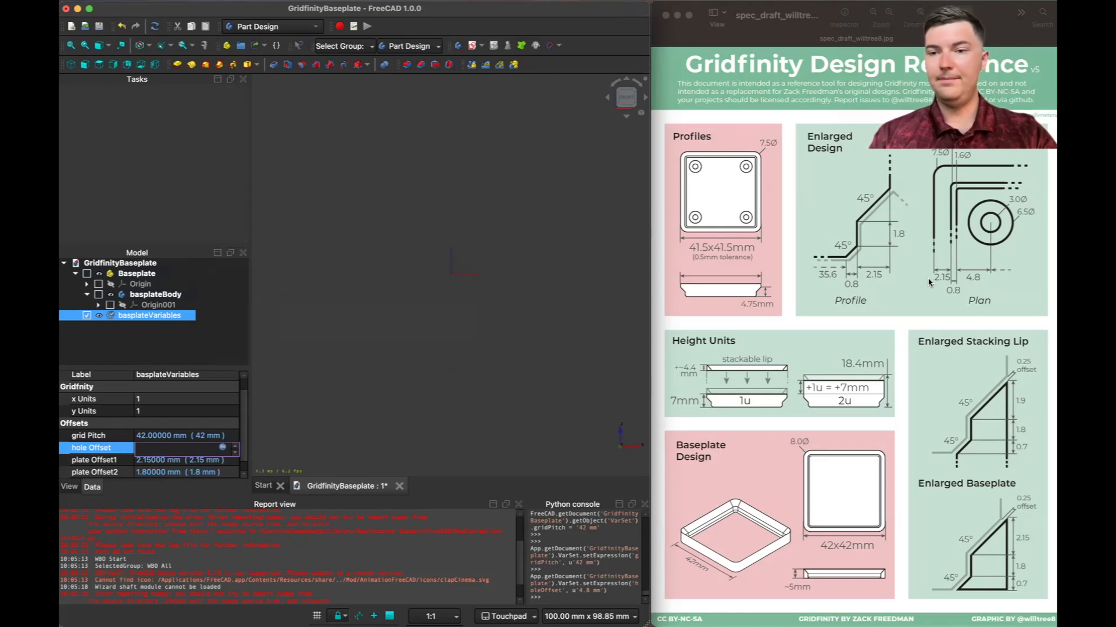
click(378, 396)
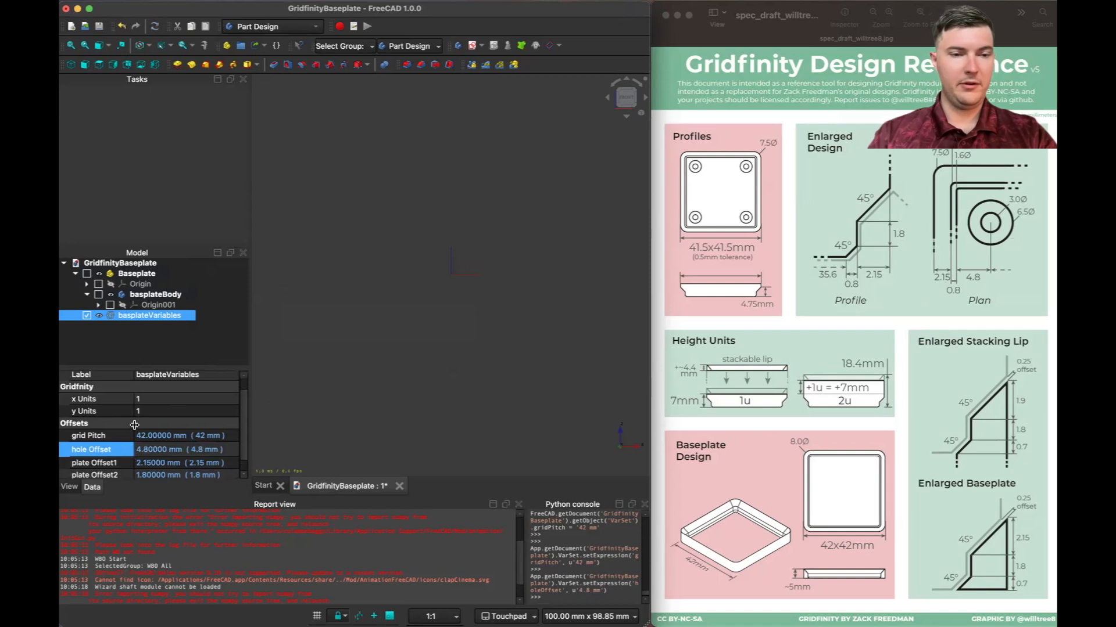
Add a length property named filletDiameter1 to the VarSet in a new group called Fillets
scroll(148, 435, down, 1)
scroll(147, 433, up, 2)
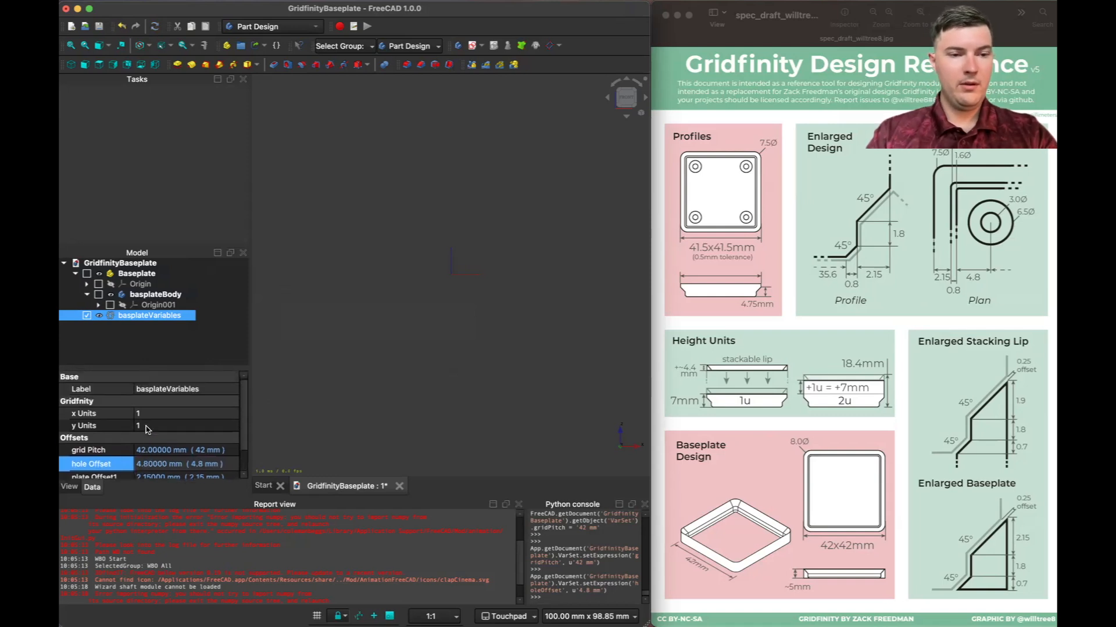
scroll(148, 430, down, 2)
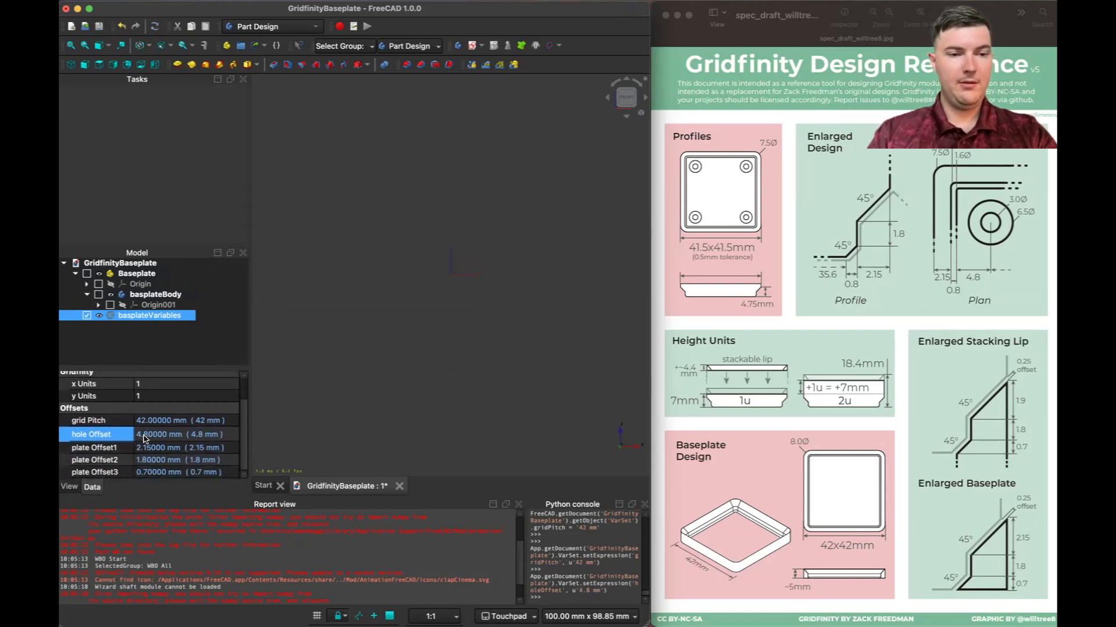
right_click(112, 440)
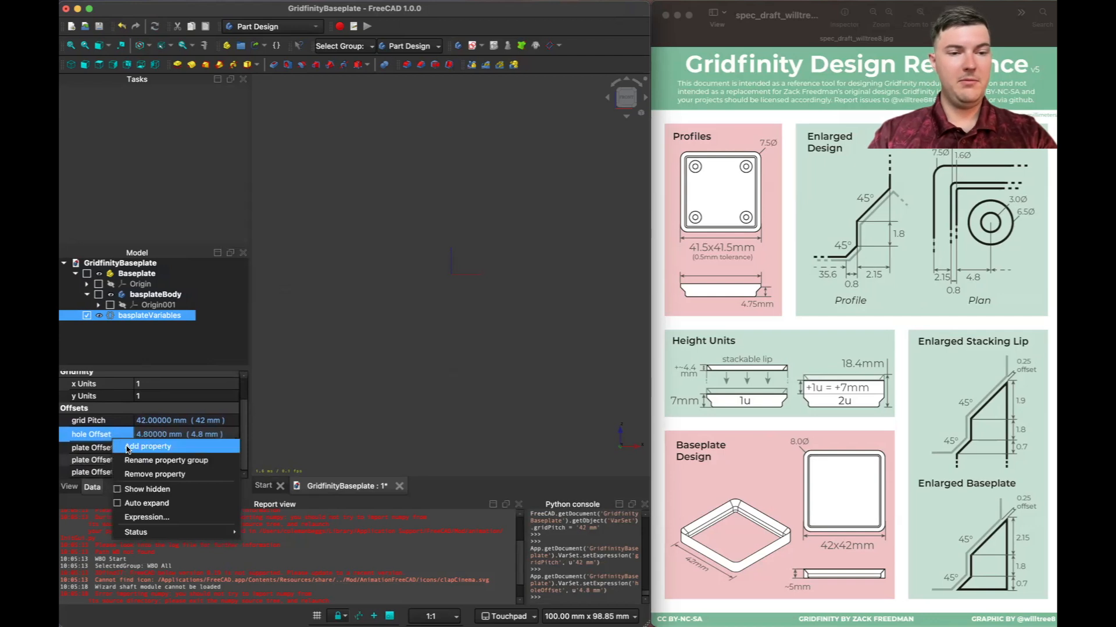
click(124, 448)
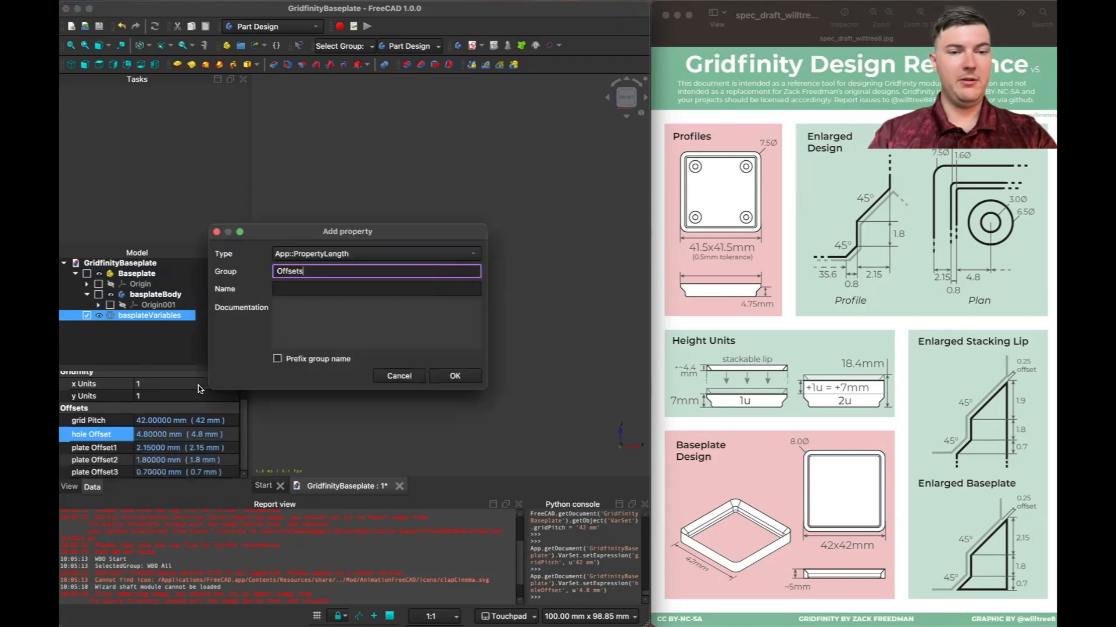
double_click(311, 271)
text(Fillets)
click(283, 289)
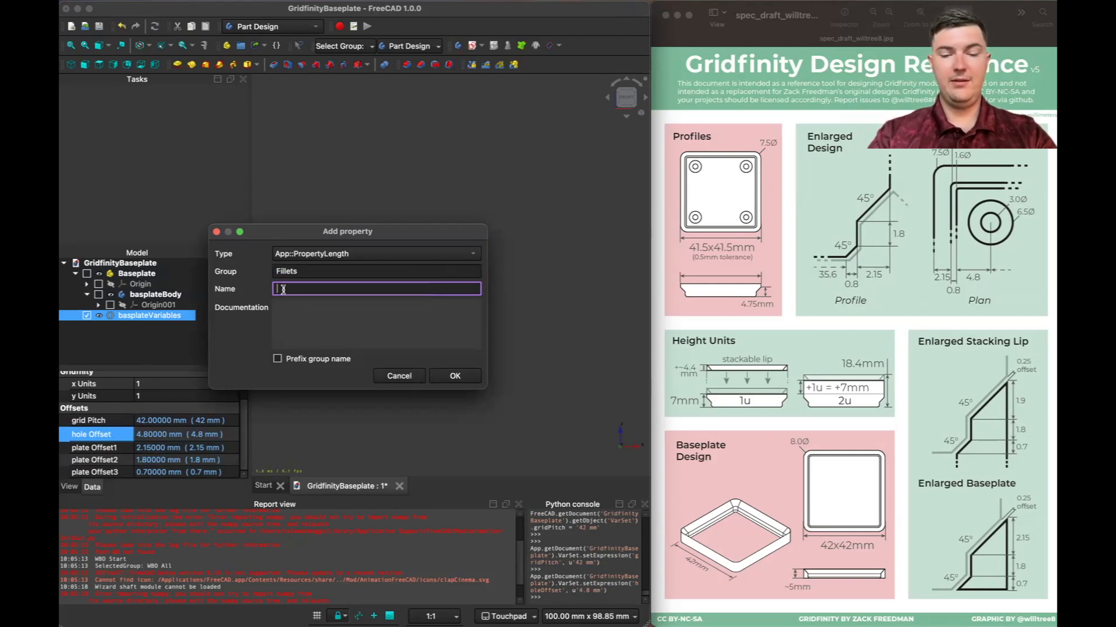
text(filletDiameter1)
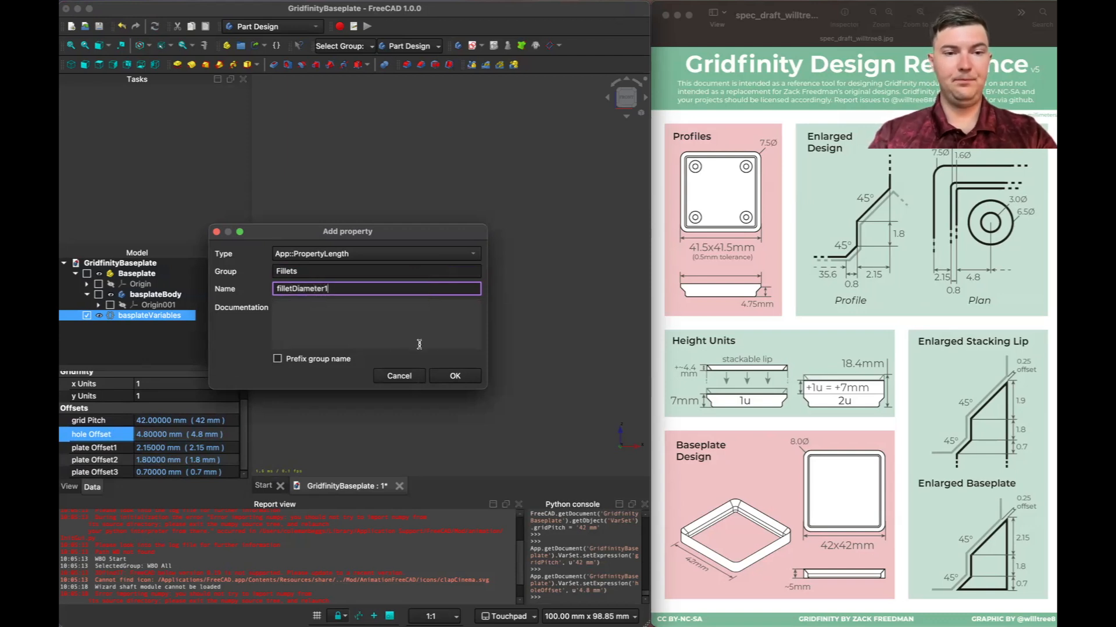
click(448, 375)
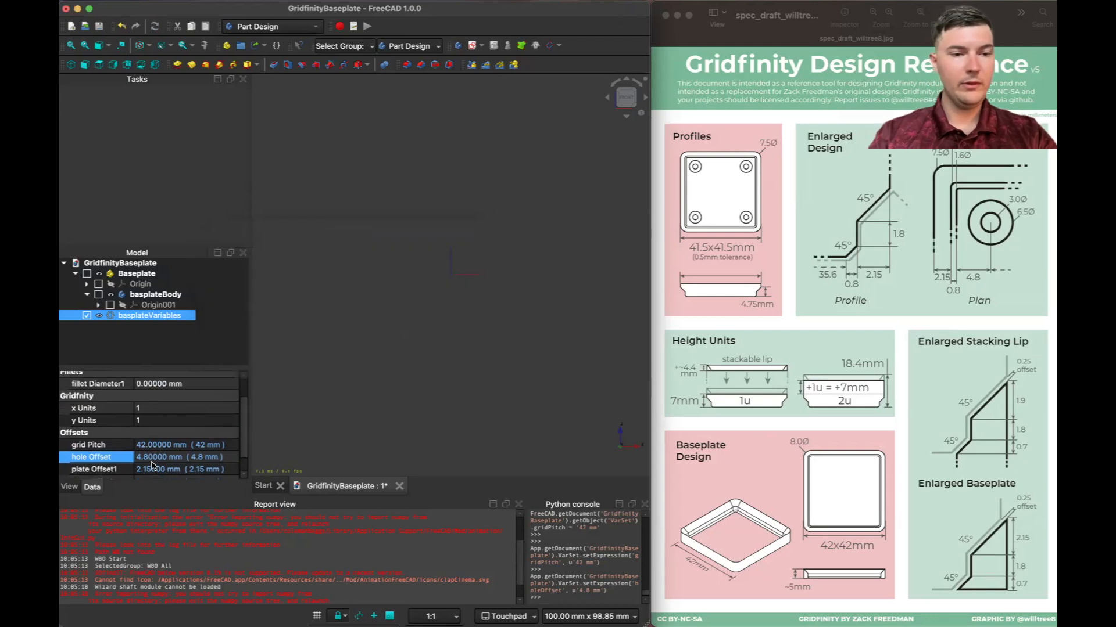
Set the filletDiameter1 value to 8 mm through the expression editor
scroll(142, 433, up, 2)
click(150, 412)
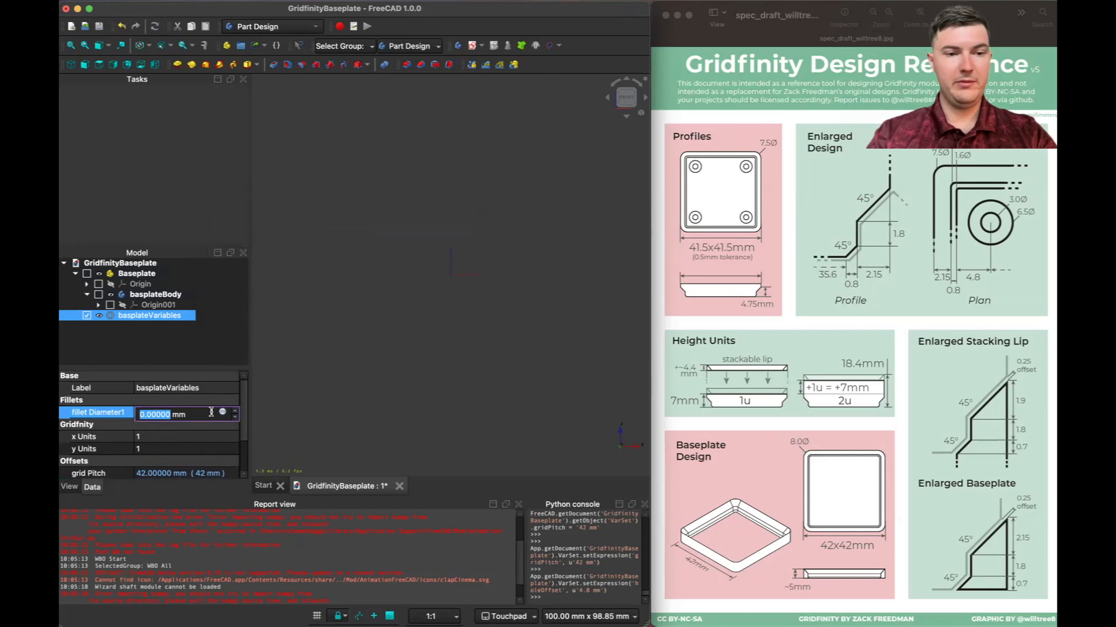
text(=)
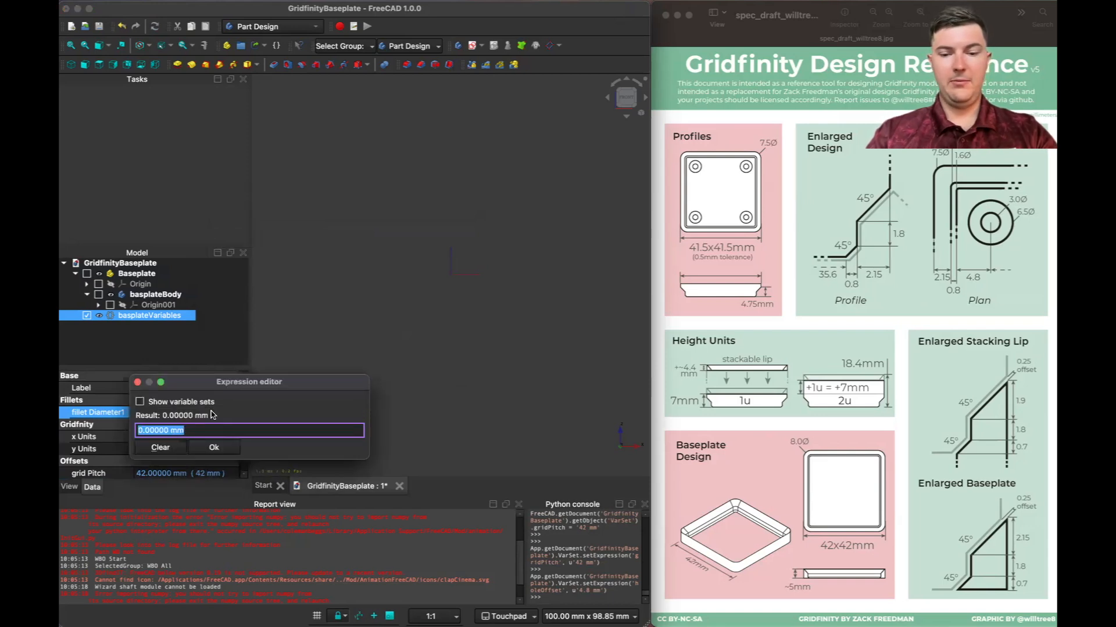
text(8.00)
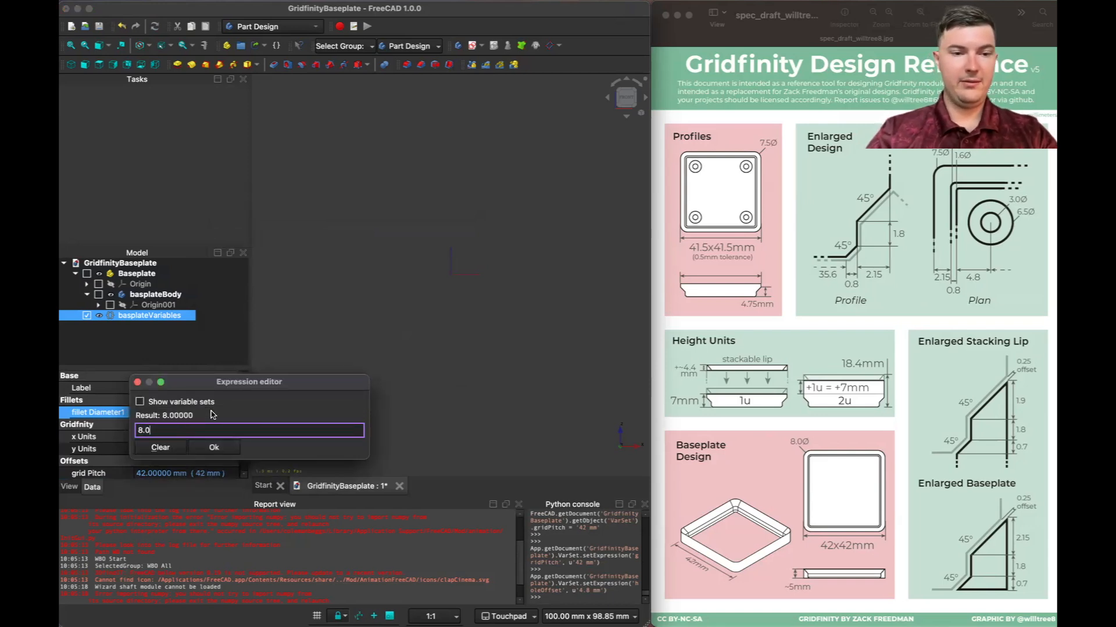
key(BackSpace)
key(BackSpace)
key(BackSpace)
text(mm)
key(Return)
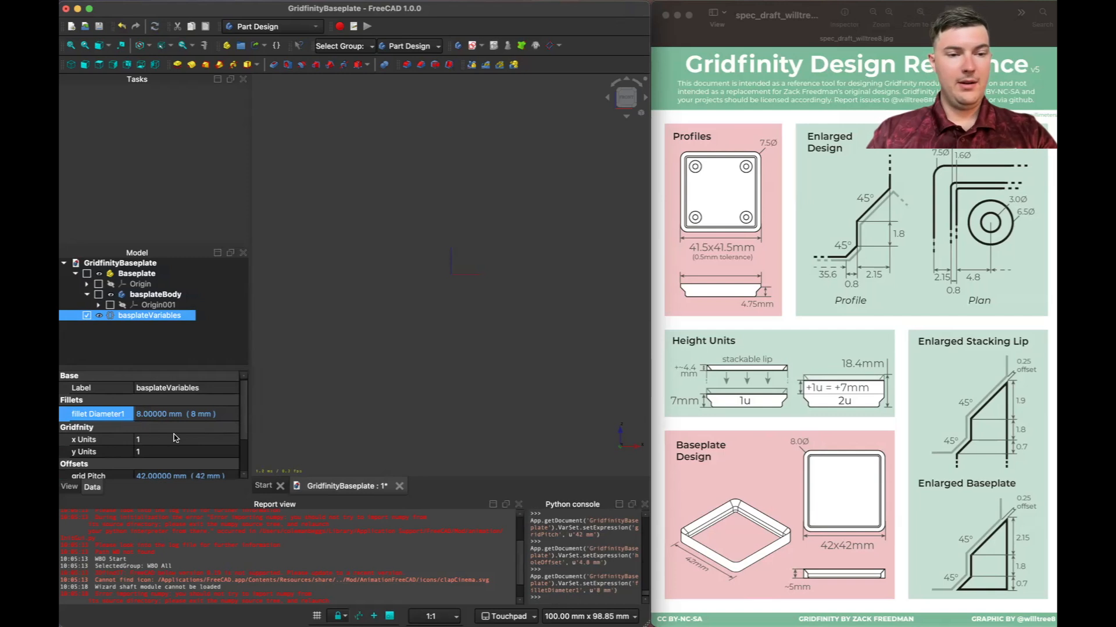
Add a length property named filletDiameter2 to the Fillets group
right_click(129, 422)
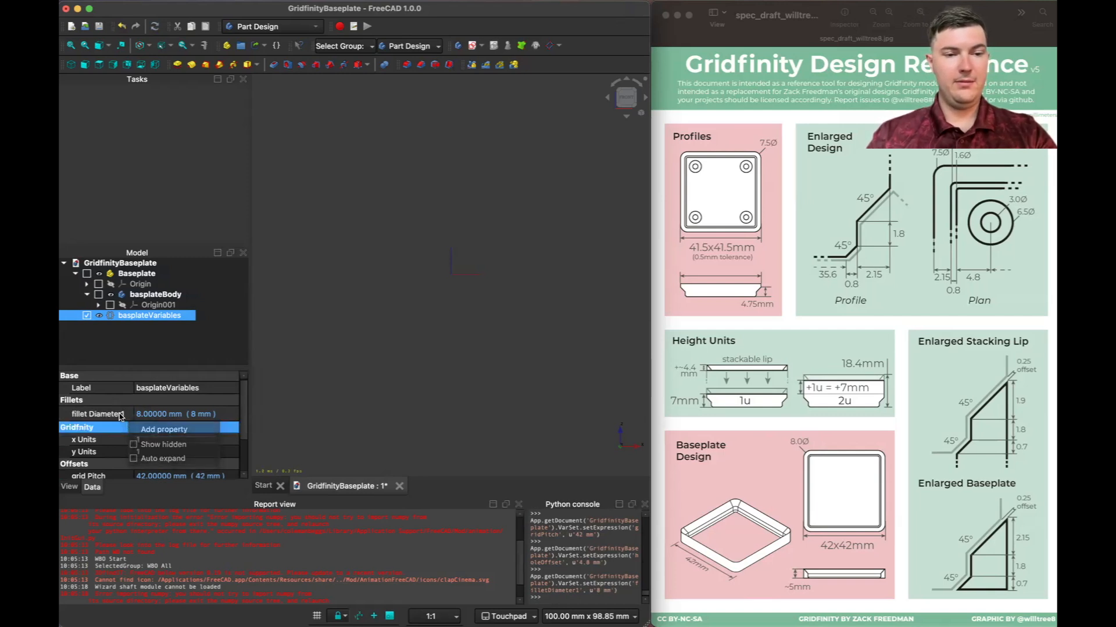
right_click(121, 416)
click(154, 422)
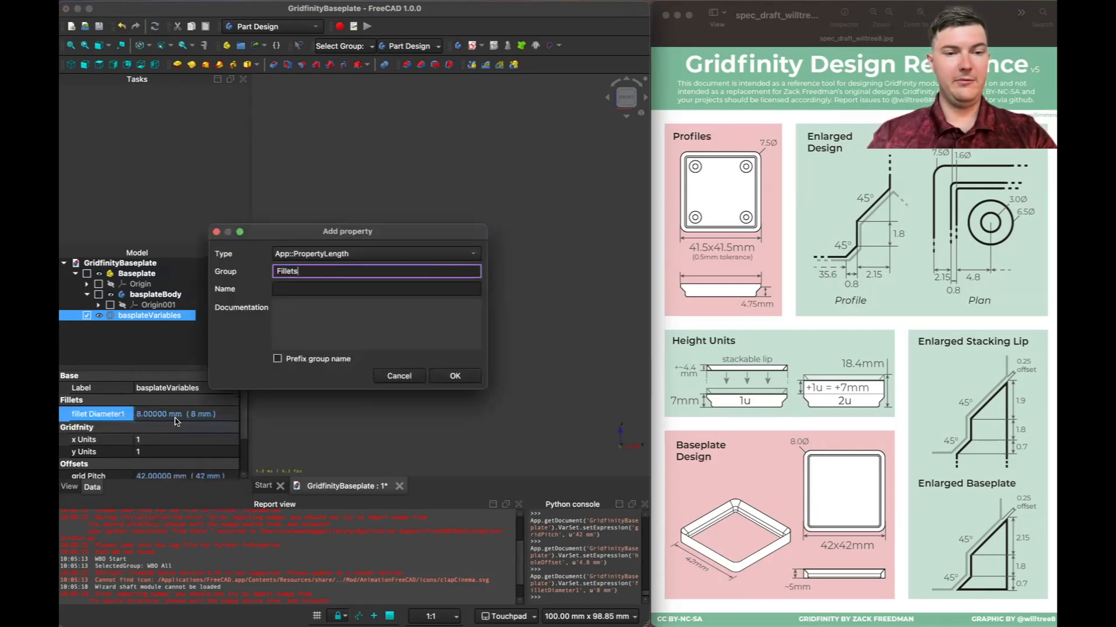
click(317, 287)
text(fille)
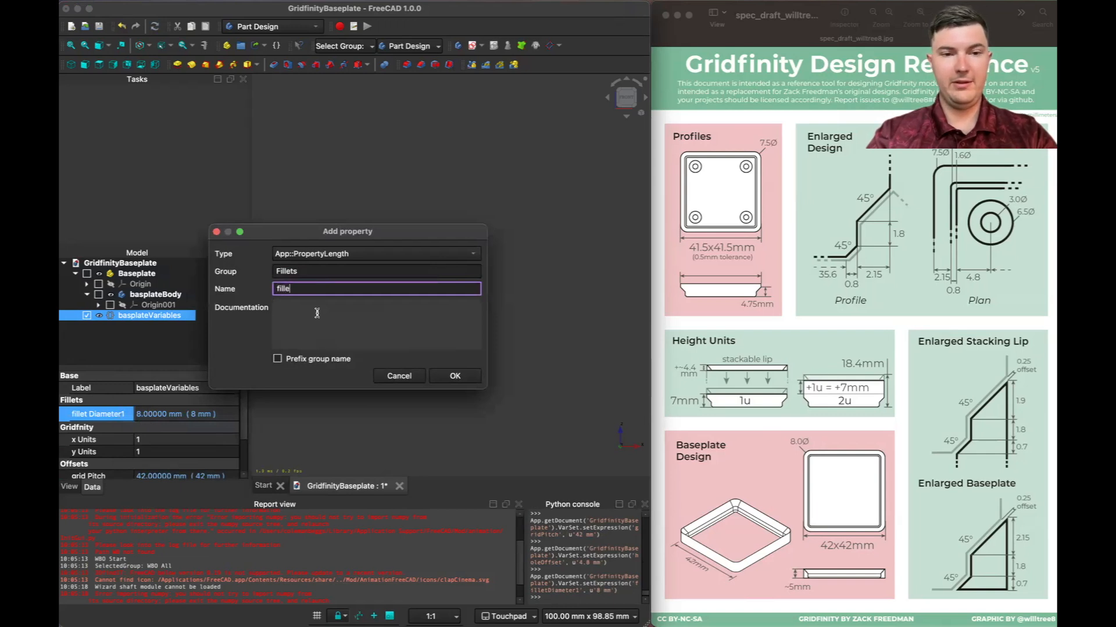
text(tDiame)
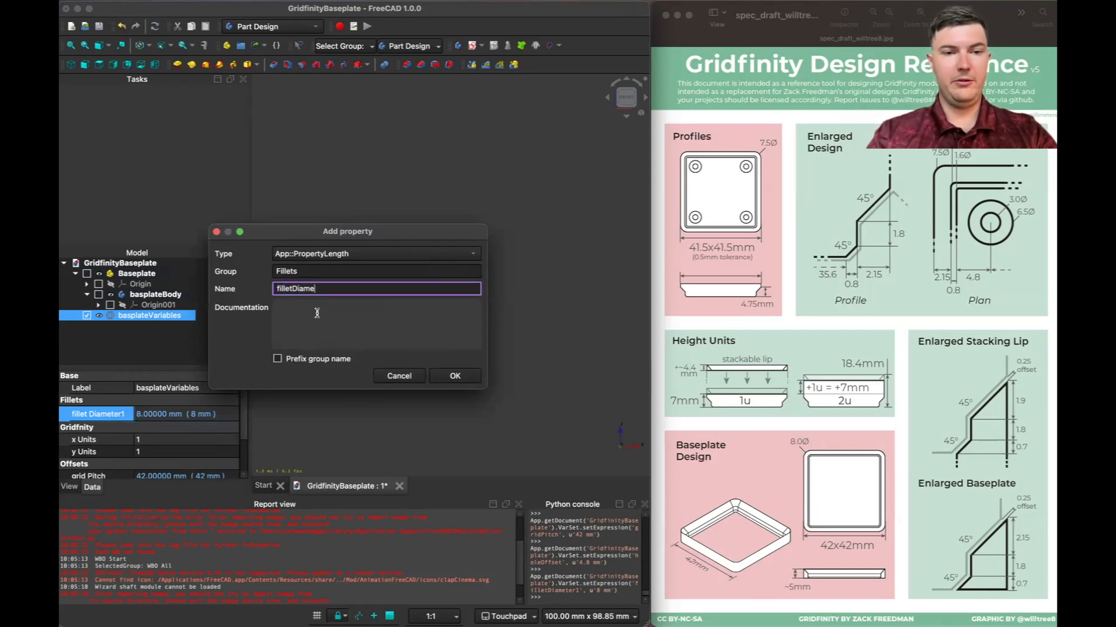
text(ter2)
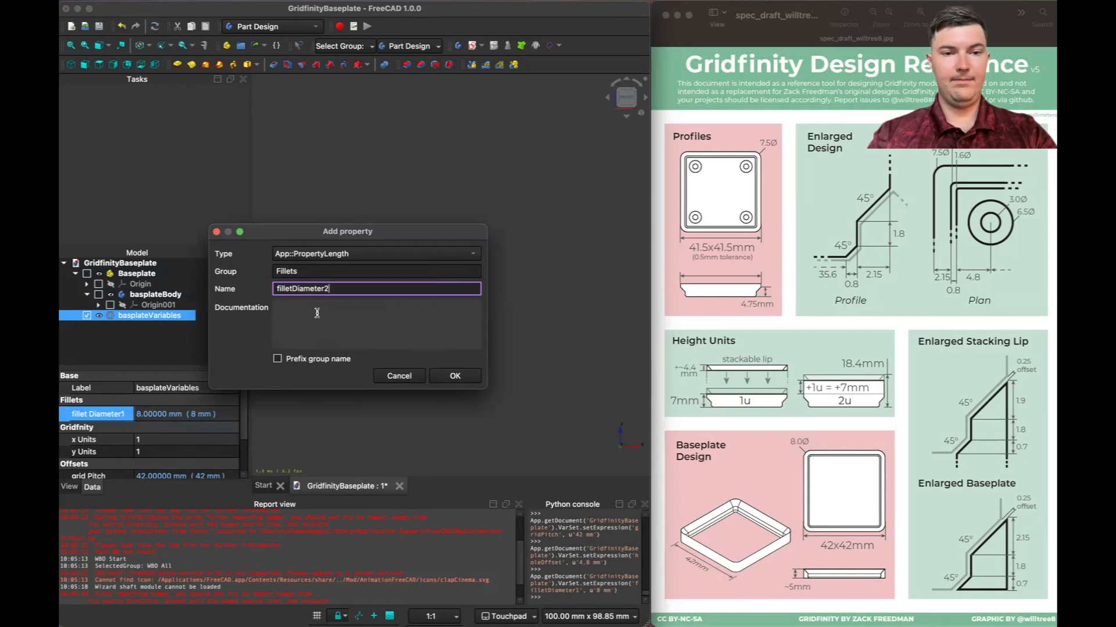
key(Return)
Set filletDiameter2 to the expression filletDiameter1 - 2*(plateOffset1) through the expression editor
click(179, 425)
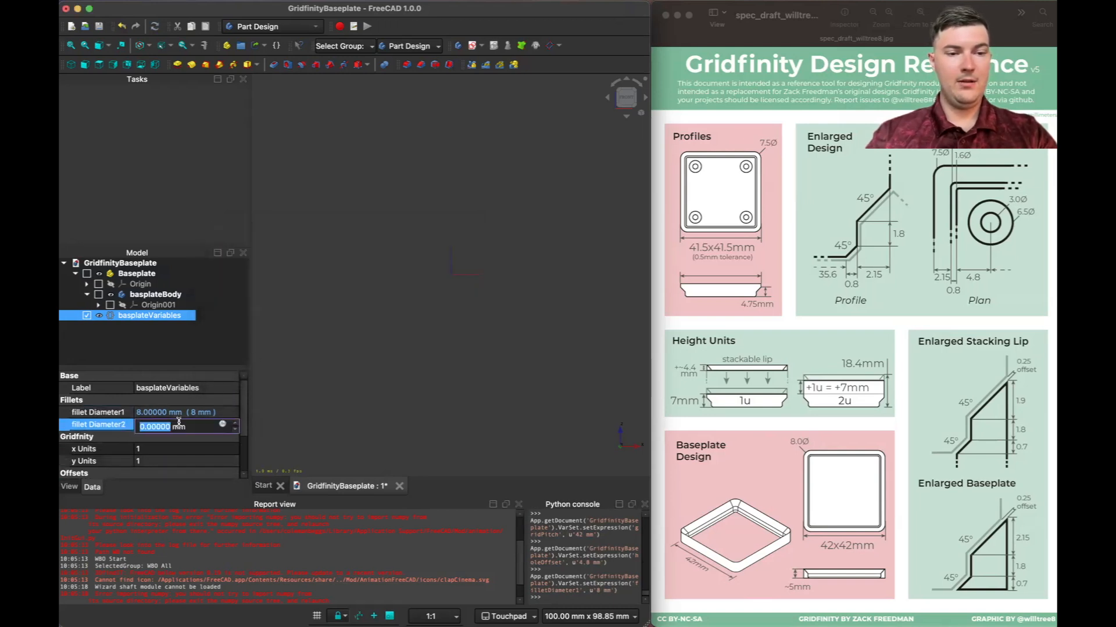
key(equal)
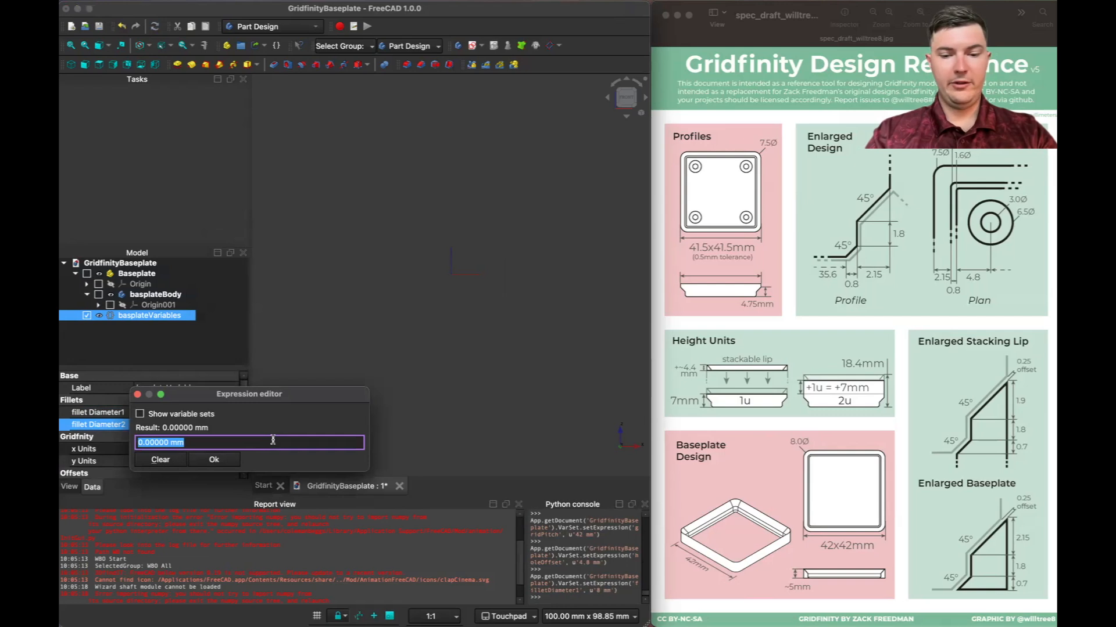
text(fil)
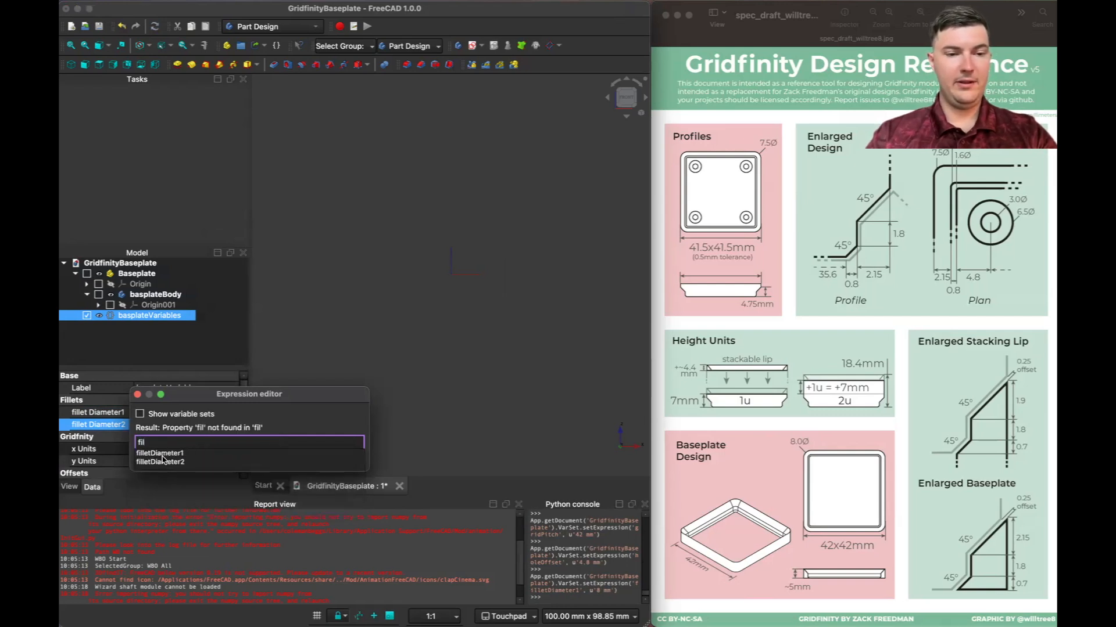
click(162, 454)
text(- )
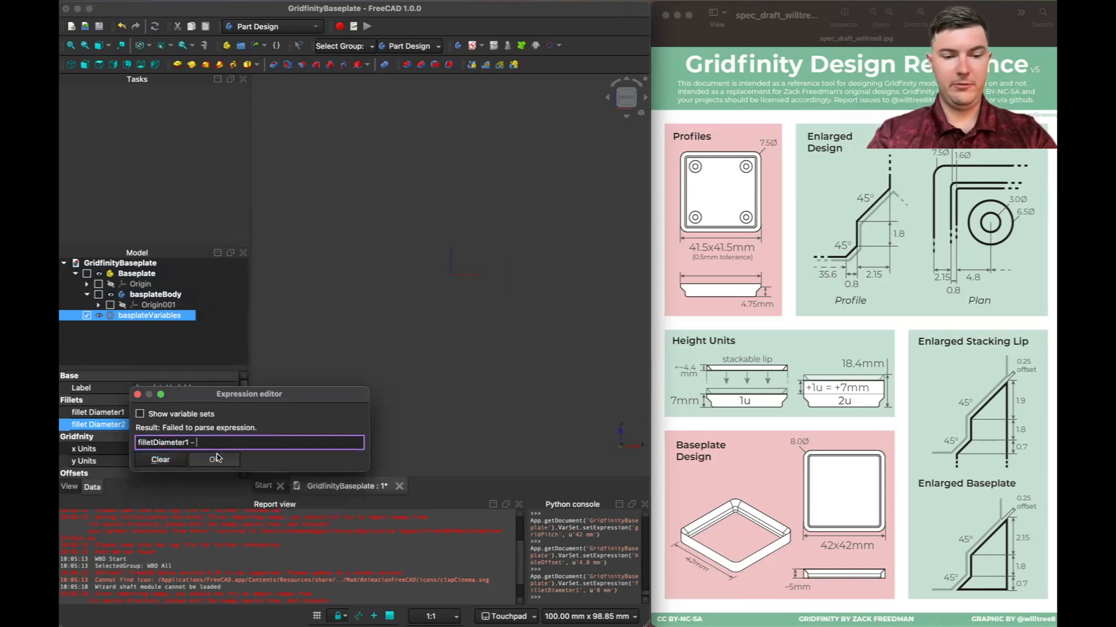
text(2*)
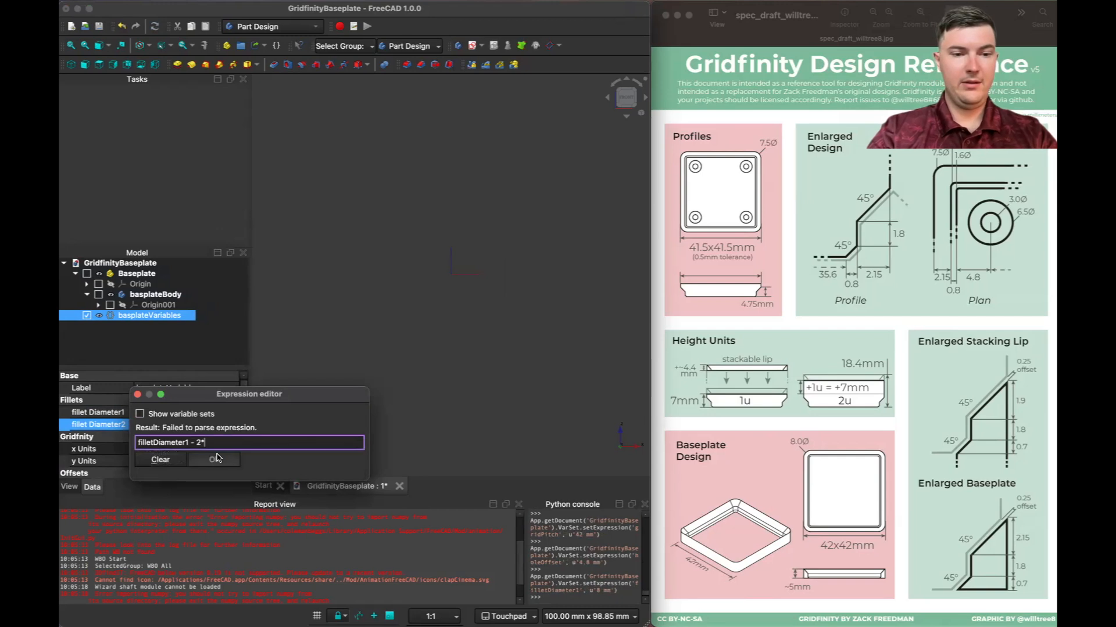
key(Left)
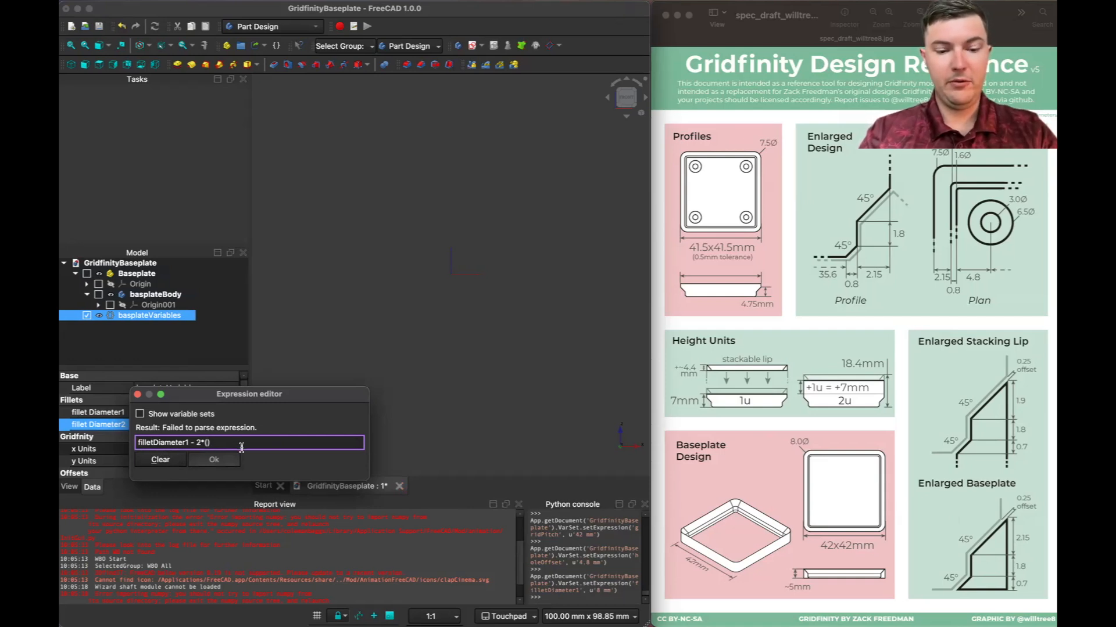
text(pla)
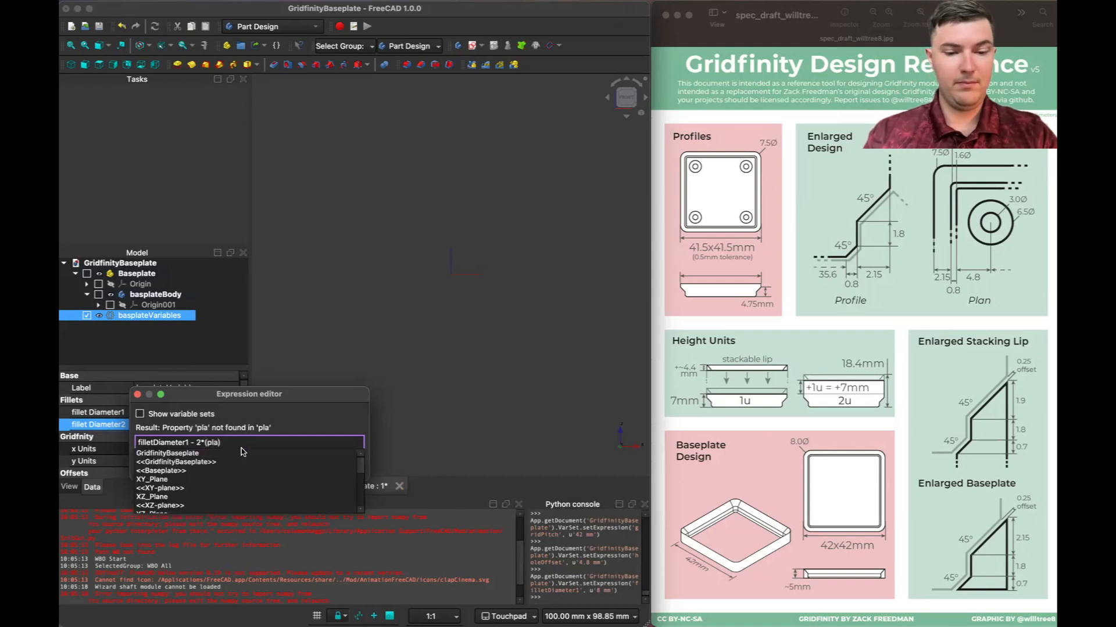
key(BackSpace)
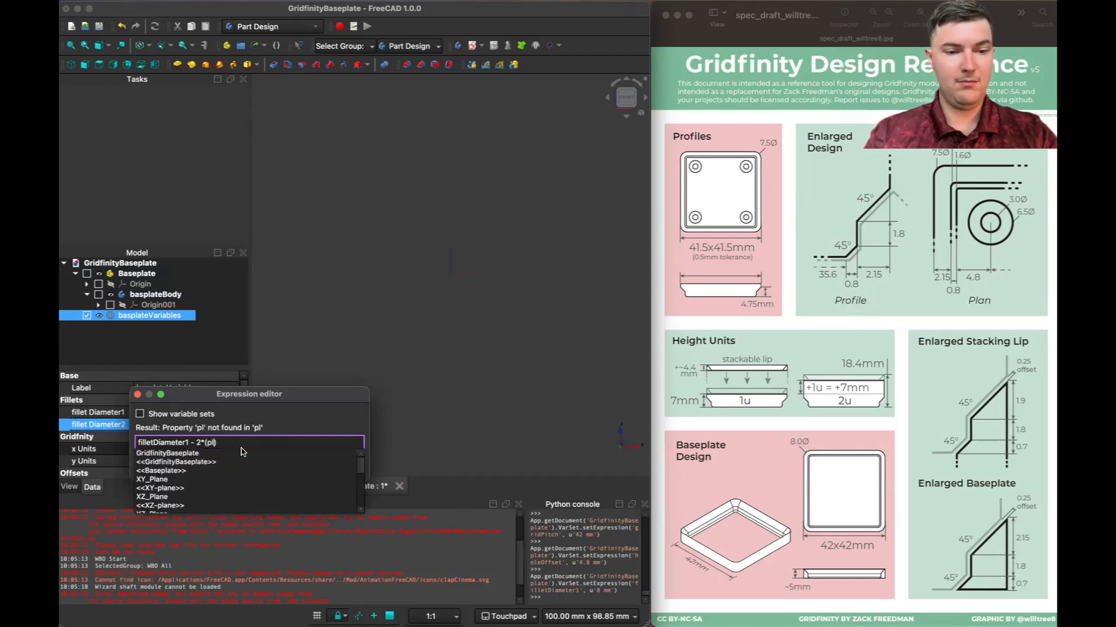
text(ateO)
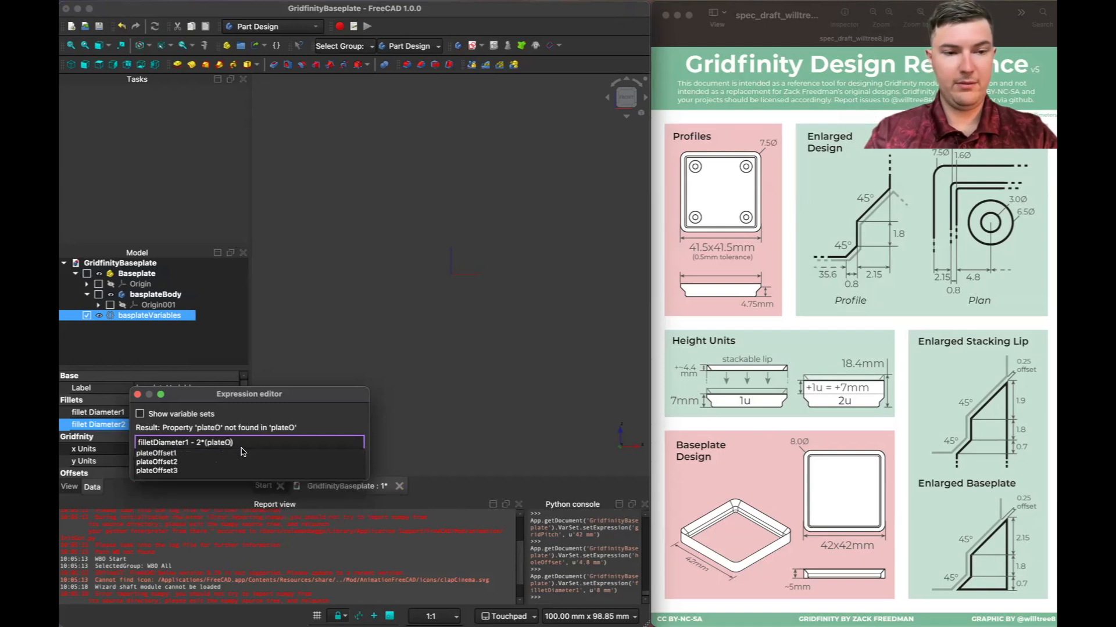
key(Down)
click(242, 453)
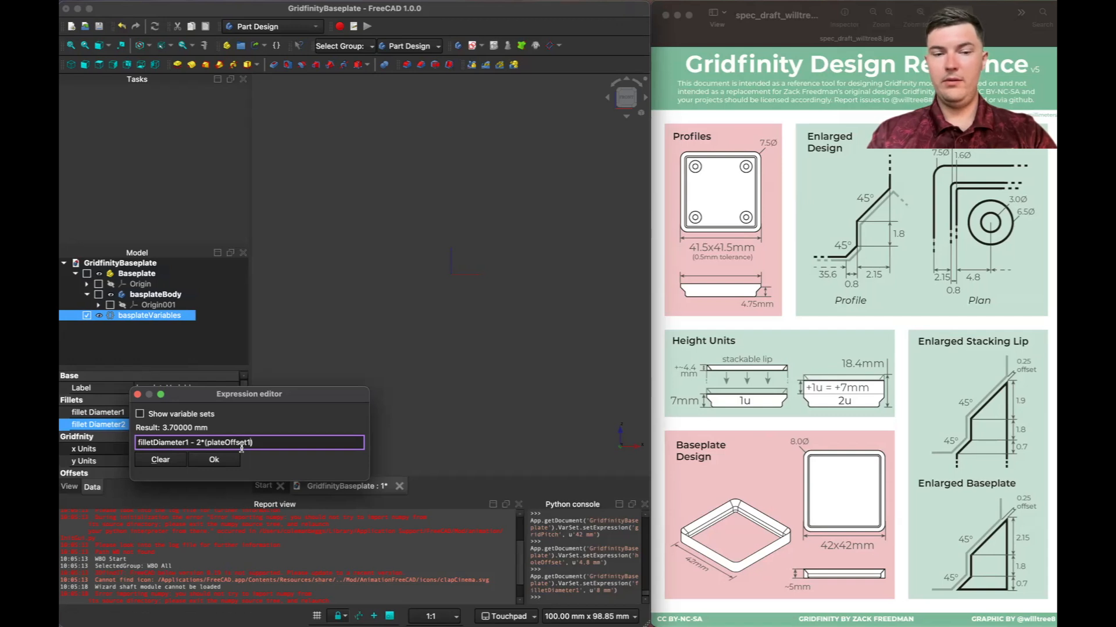
key(Return)
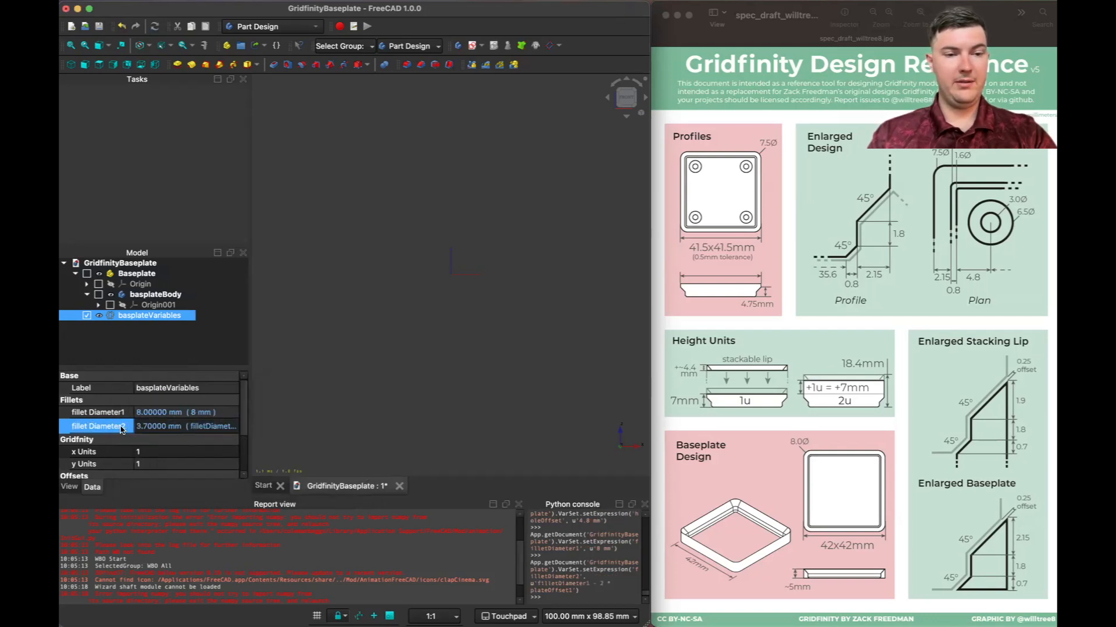
Add a length property named filletDiamter3 to the Fillets group
right_click(133, 426)
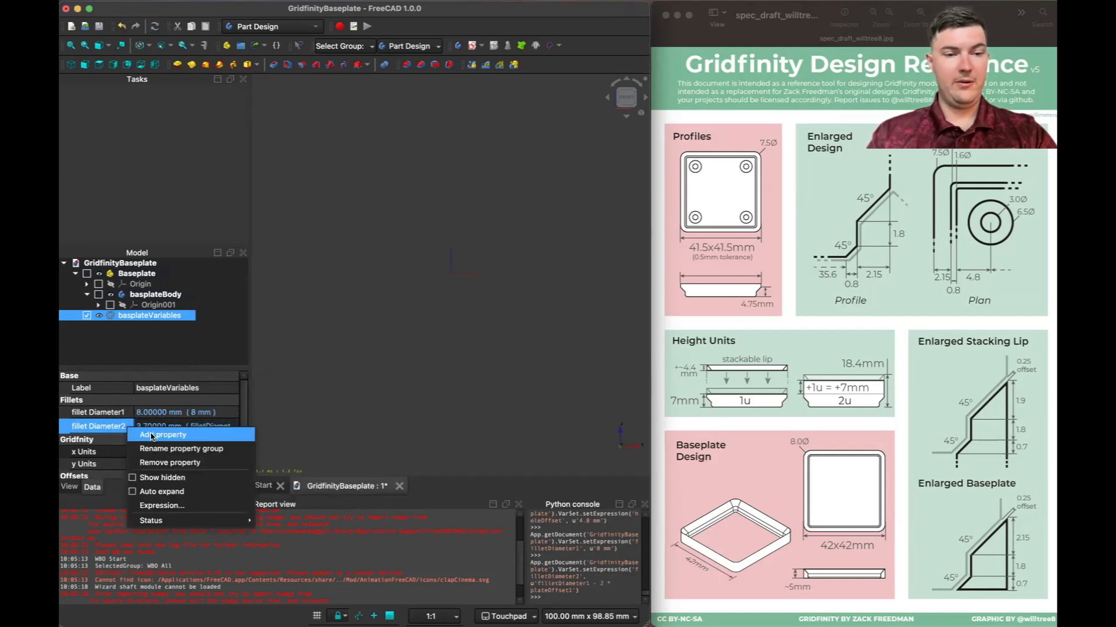
click(217, 431)
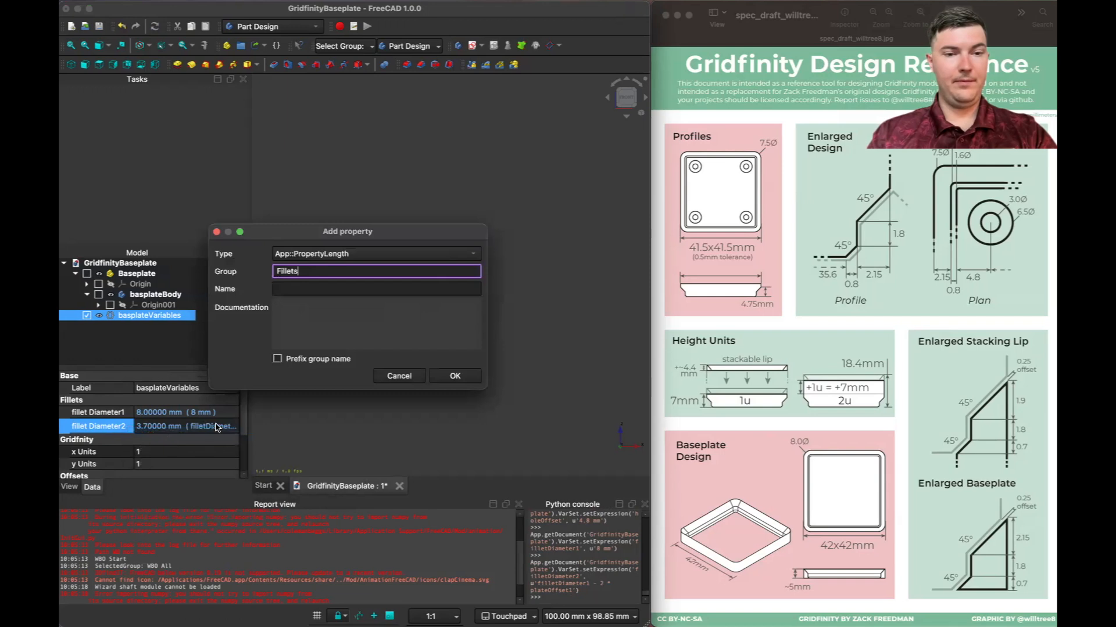
click(311, 291)
text(fillet)
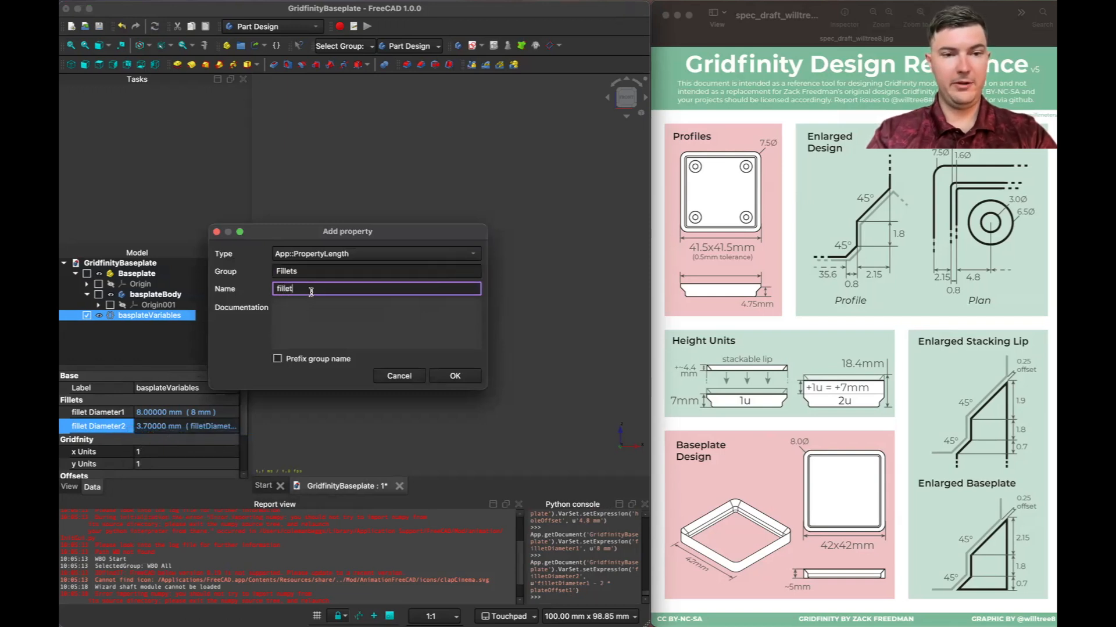
text(Diameter3)
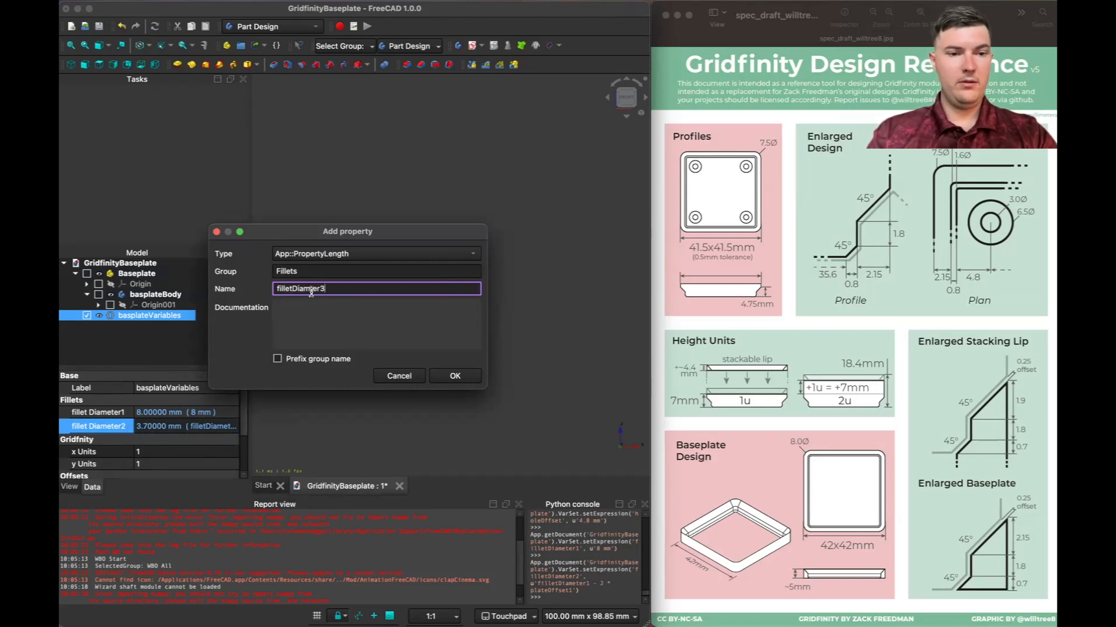
key(Return)
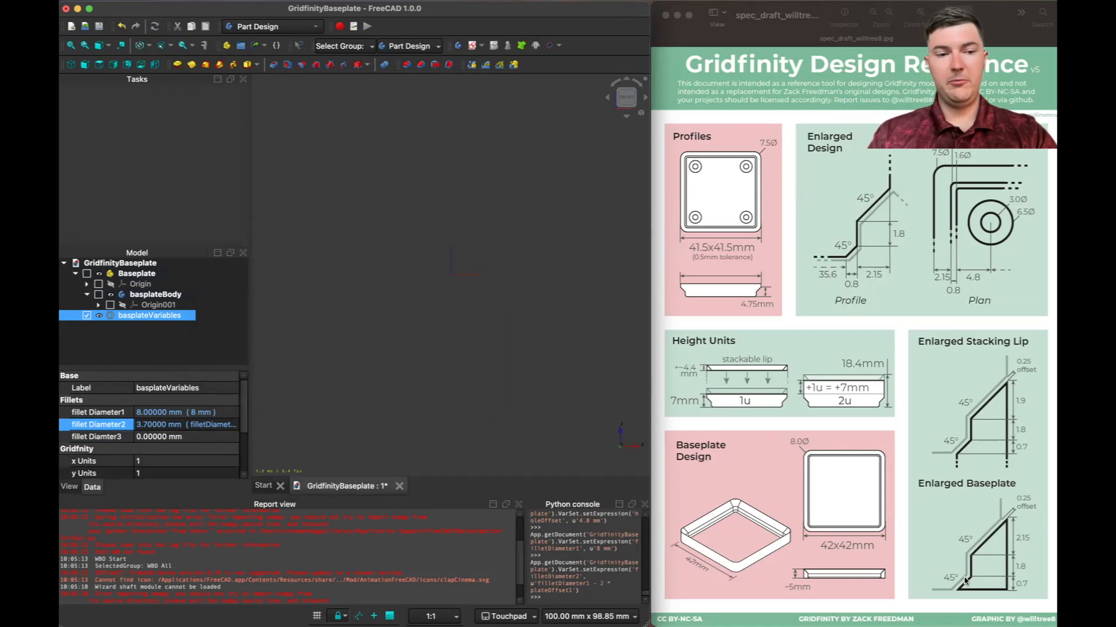
Remove the misspelled filletDiamter3 property from the VarSet
right_click(164, 442)
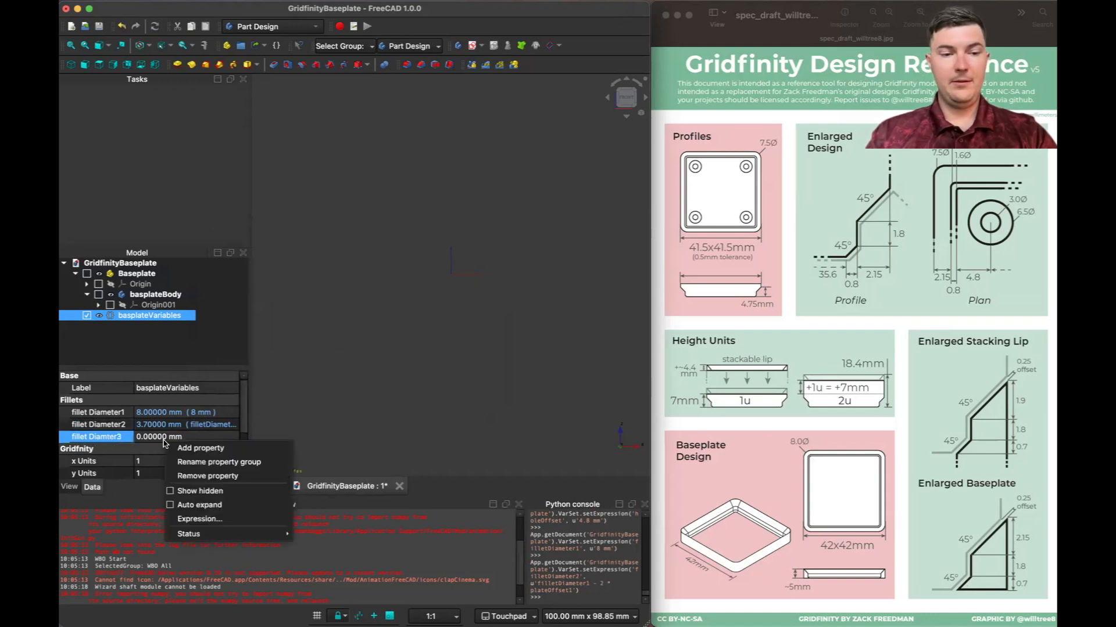
click(143, 431)
click(150, 435)
key(=)
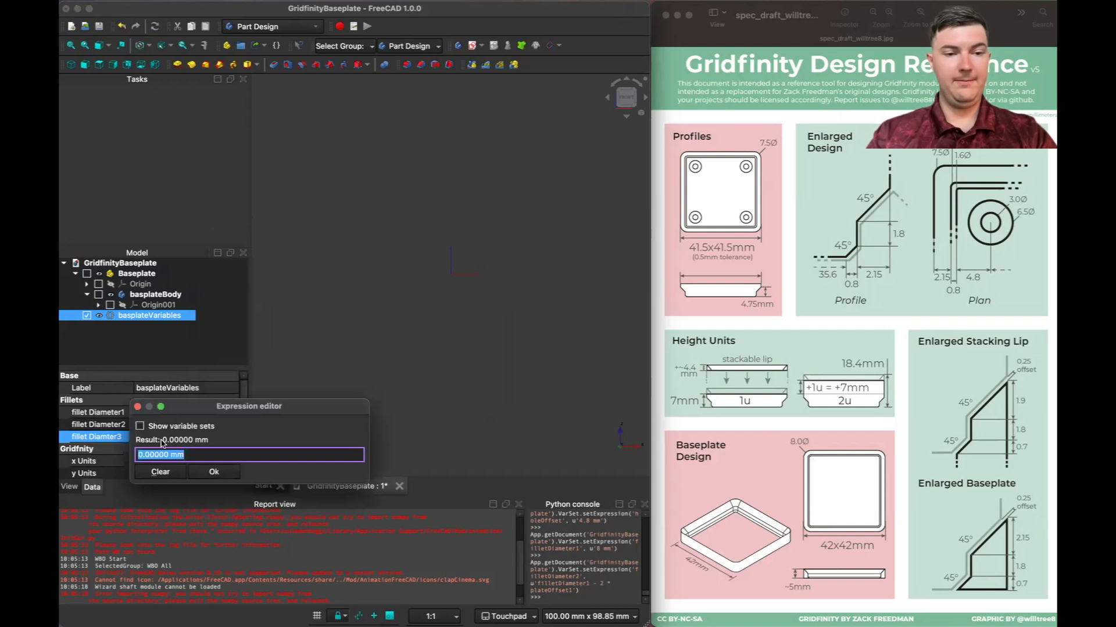
text(fil)
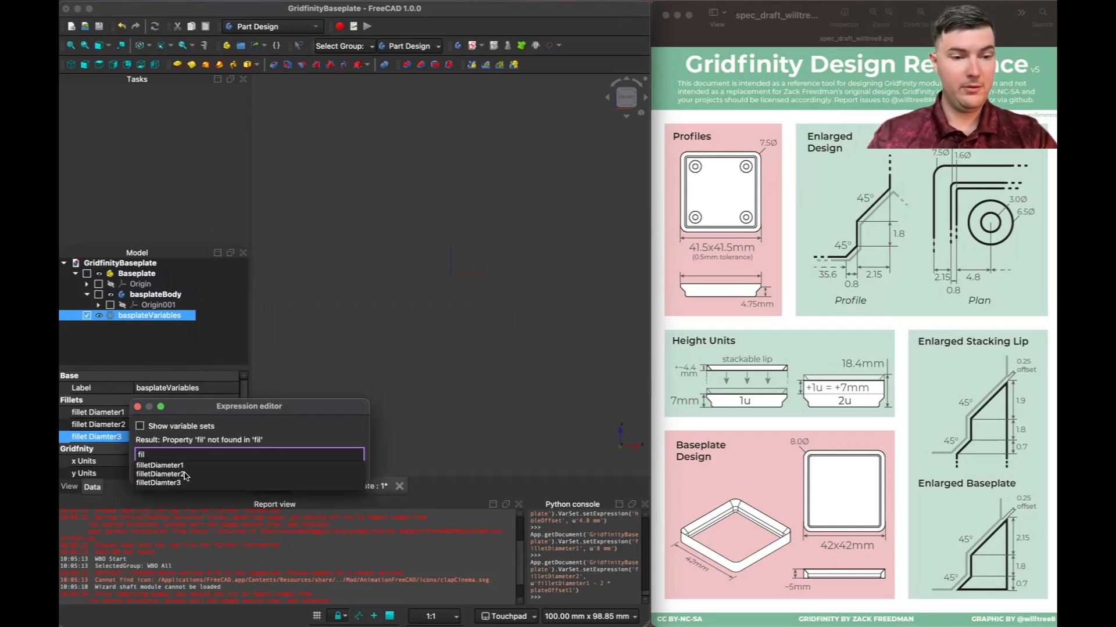
click(137, 406)
right_click(110, 441)
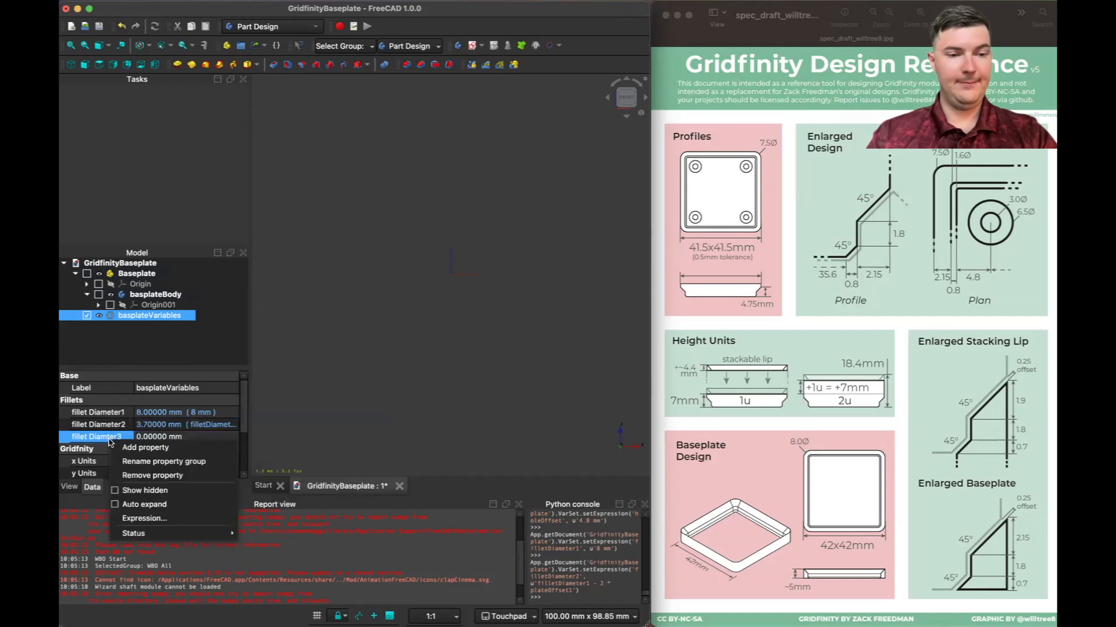
click(139, 475)
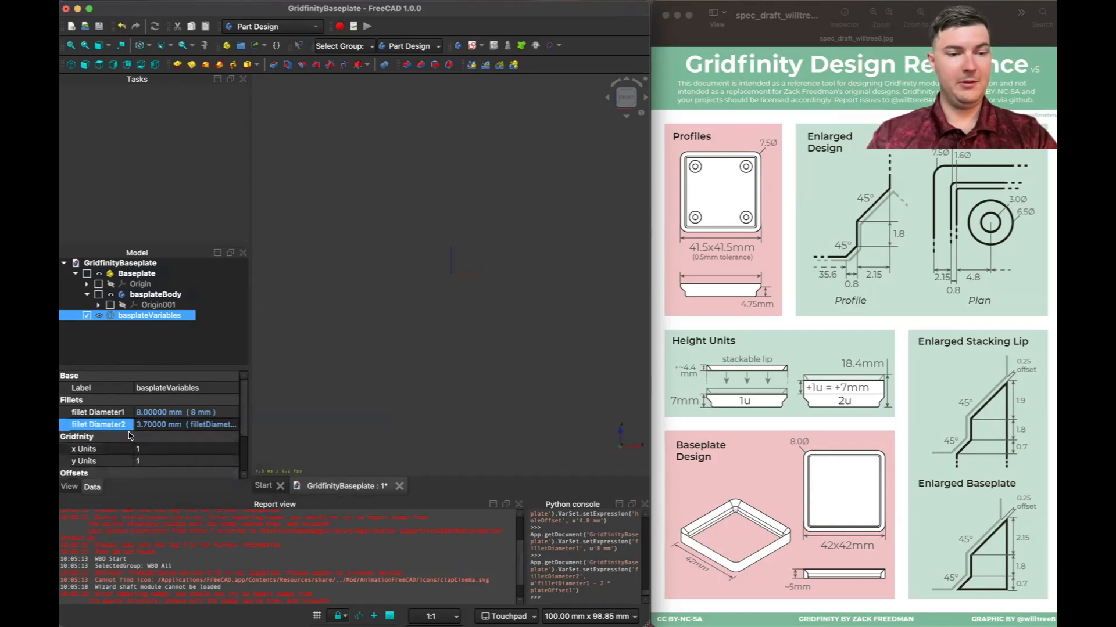
Add a length property named filletDiameter3 to the Fillets group
right_click(126, 426)
click(161, 433)
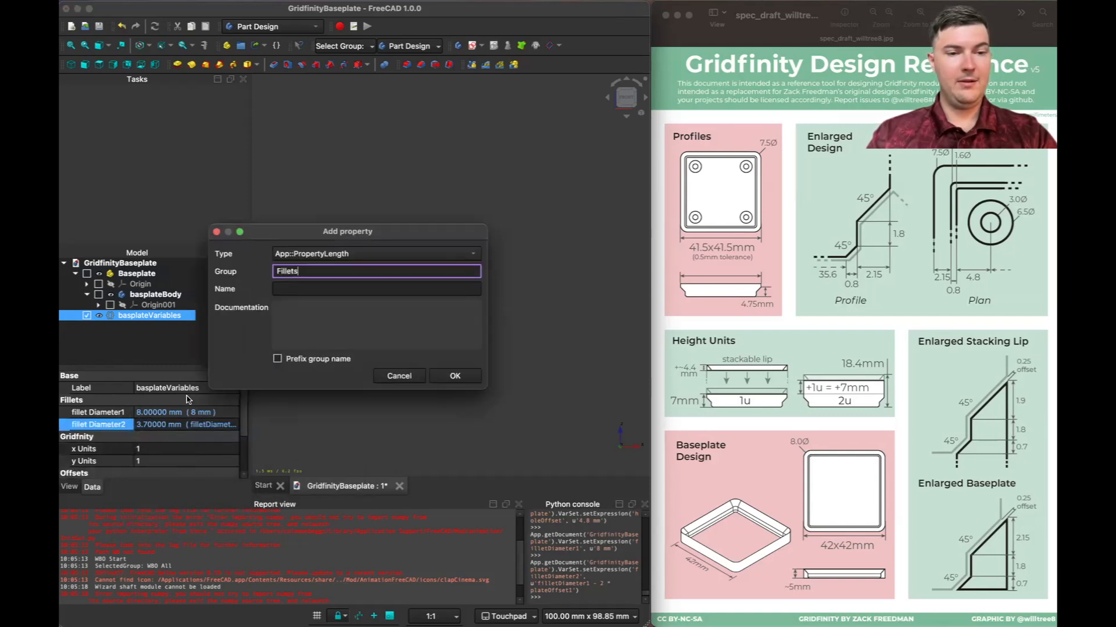
click(297, 289)
text(filletD)
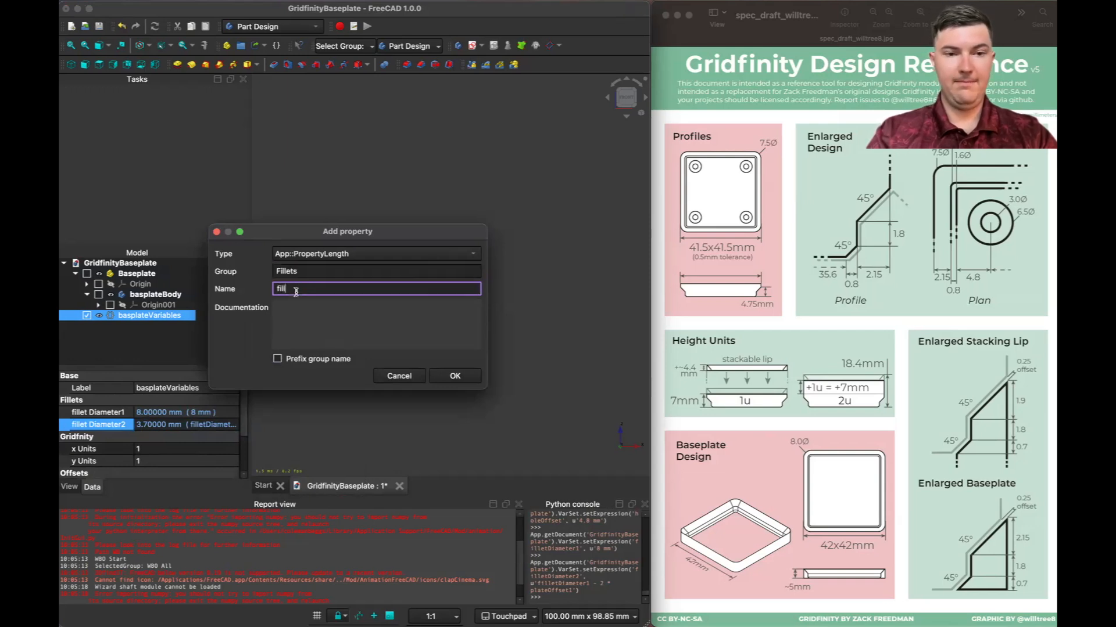
key(BackSpace)
key(BackSpace)
text(tDiamter)
key(BackSpace)
key(BackSpace)
key(BackSpace)
text(eter3)
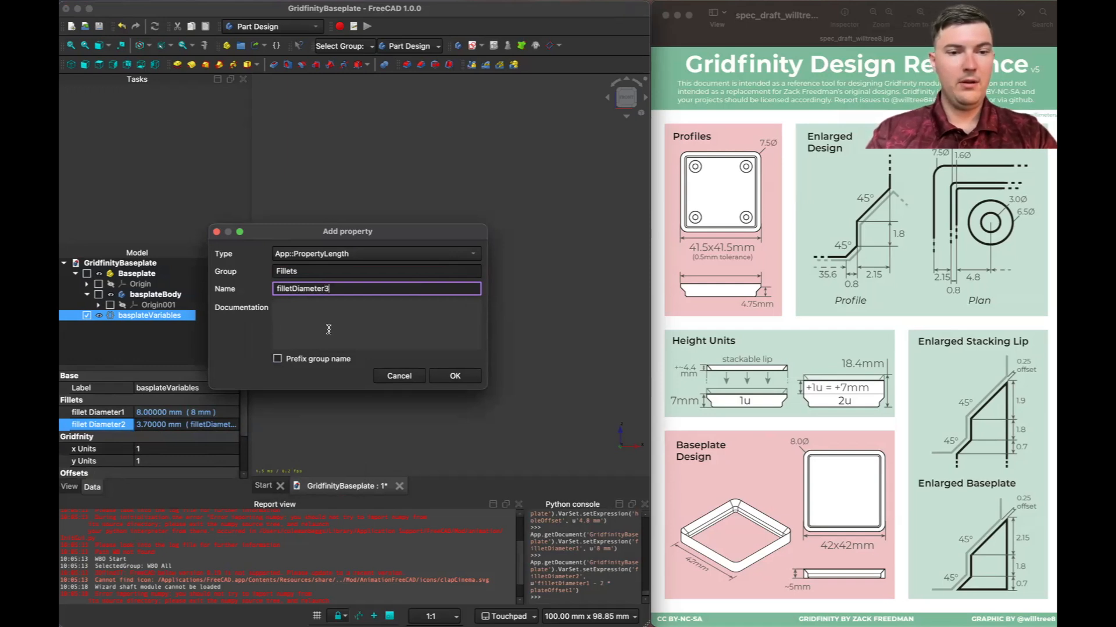
key(Return)
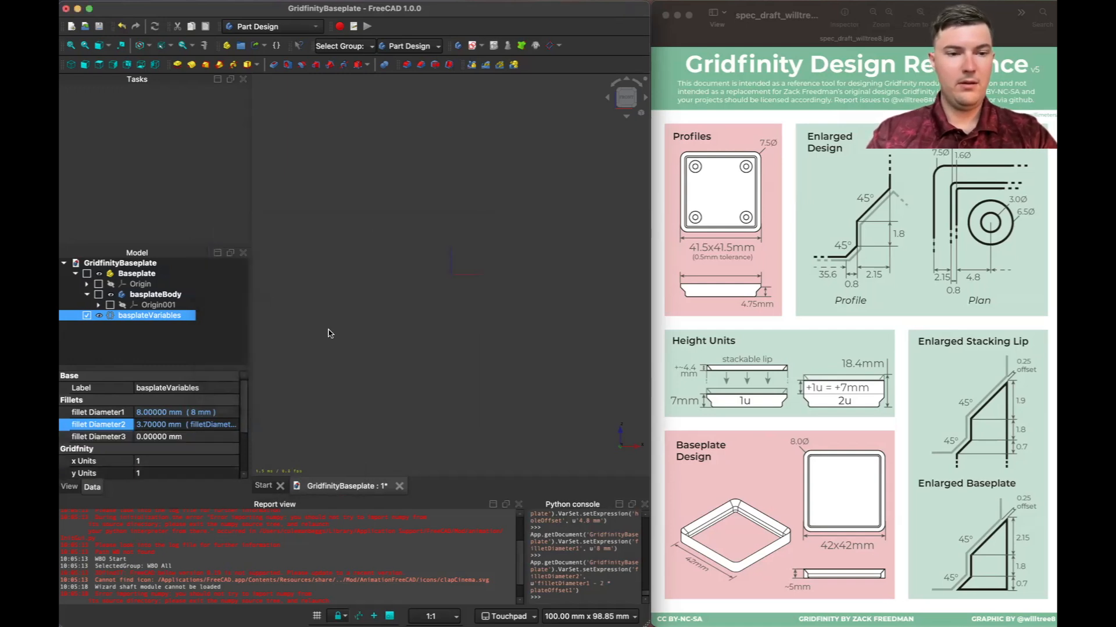
Set filletDiameter3 to the expression filletDiameter2 - 2*(plateOffset3) through the expression editor
click(156, 440)
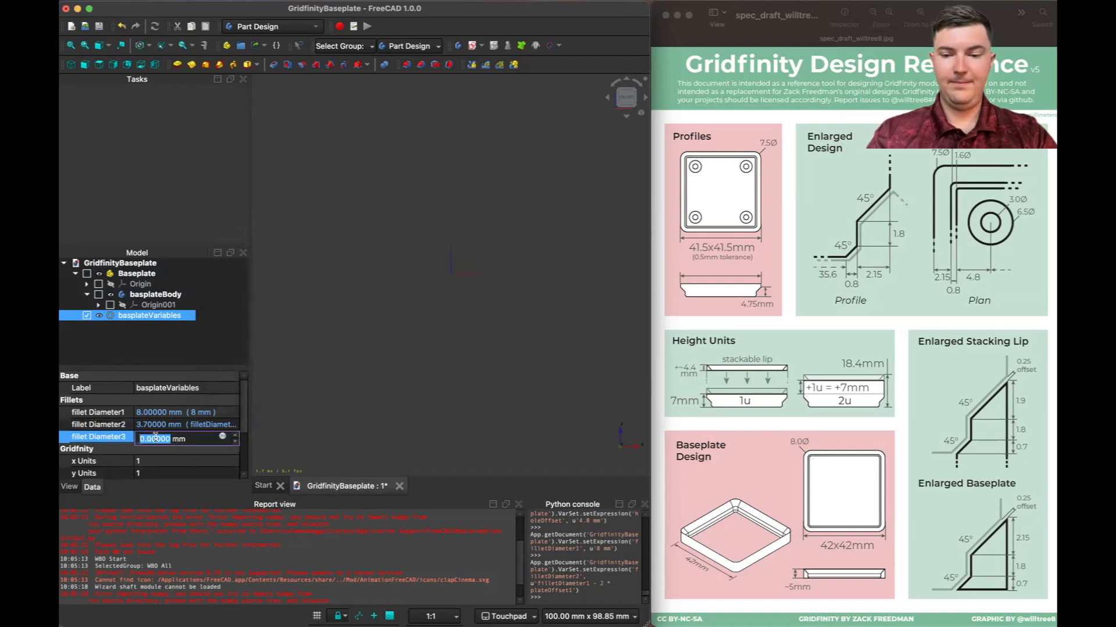
key(equal)
text(fill)
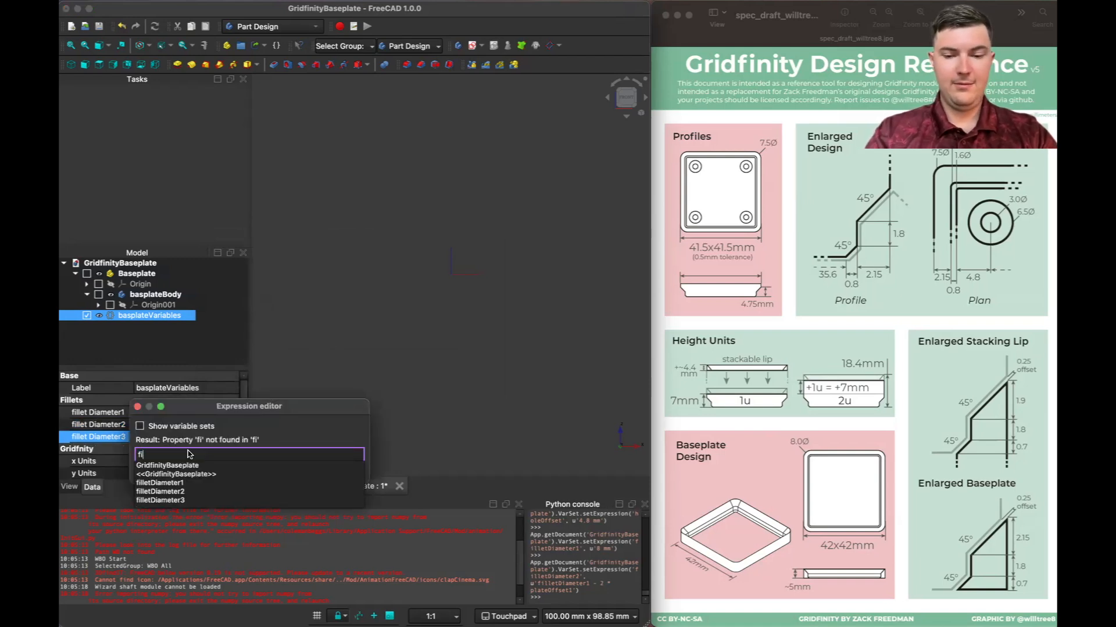
key(Down)
key(Down)
key(Return)
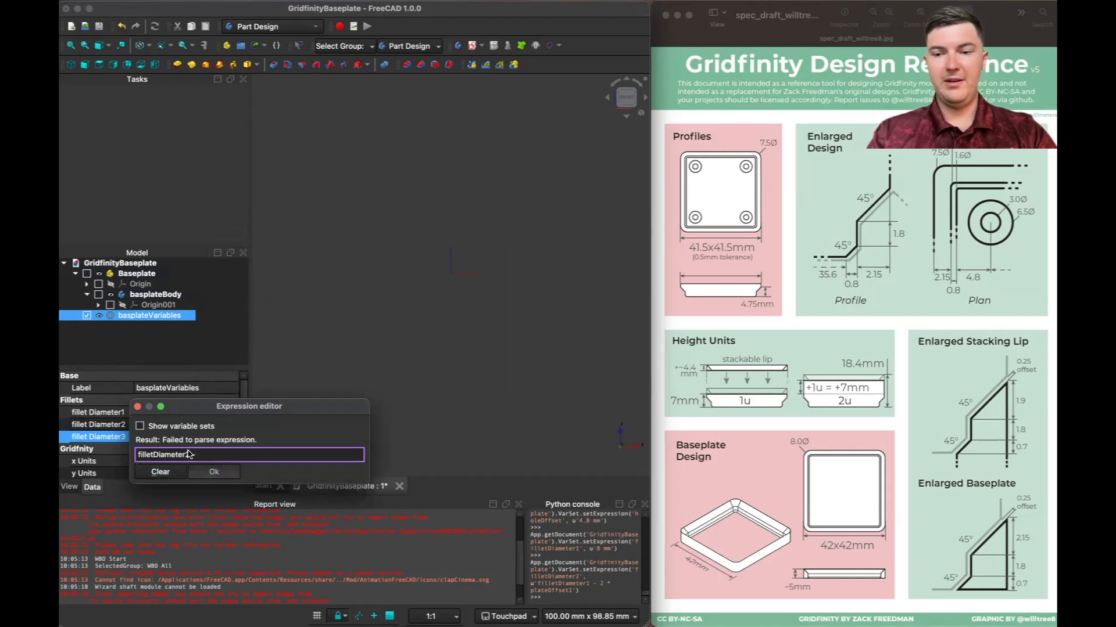
text(-)
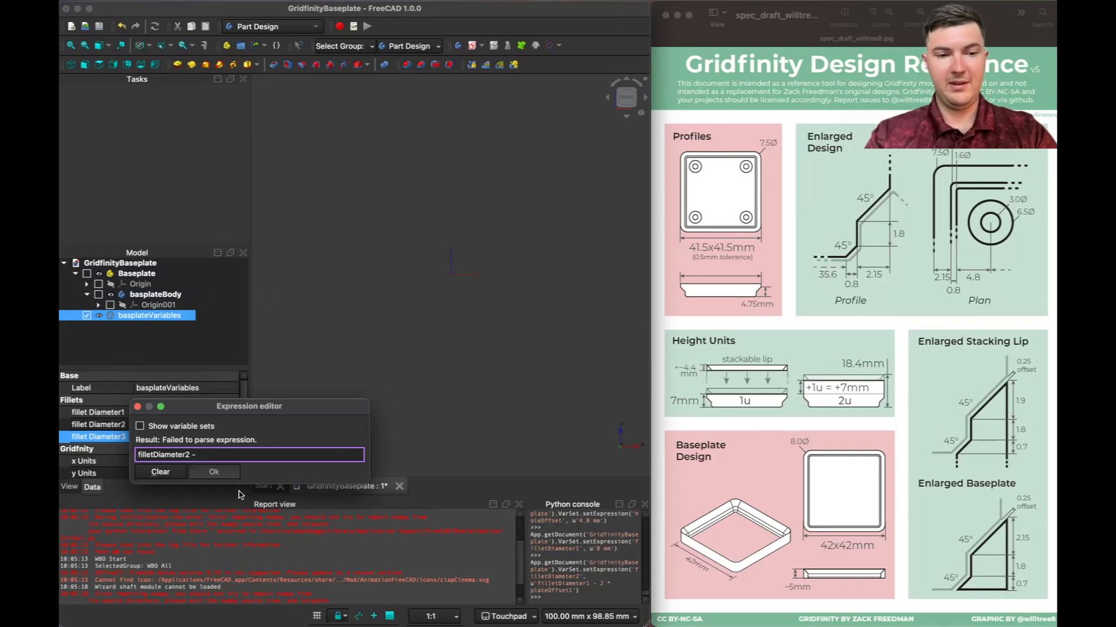
text(2*())
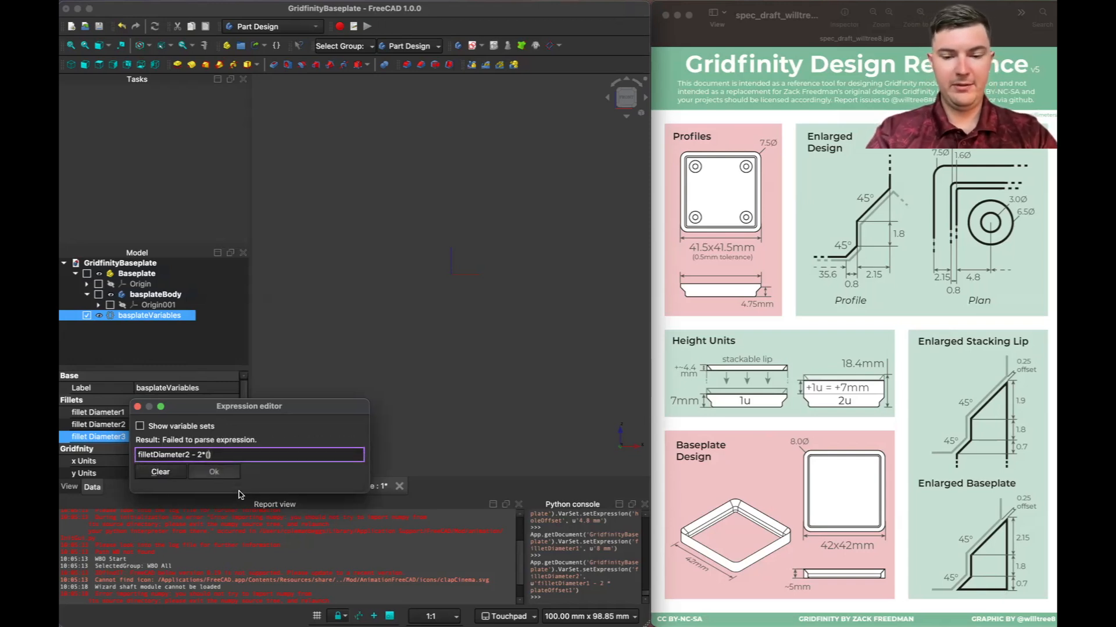
text(plateO)
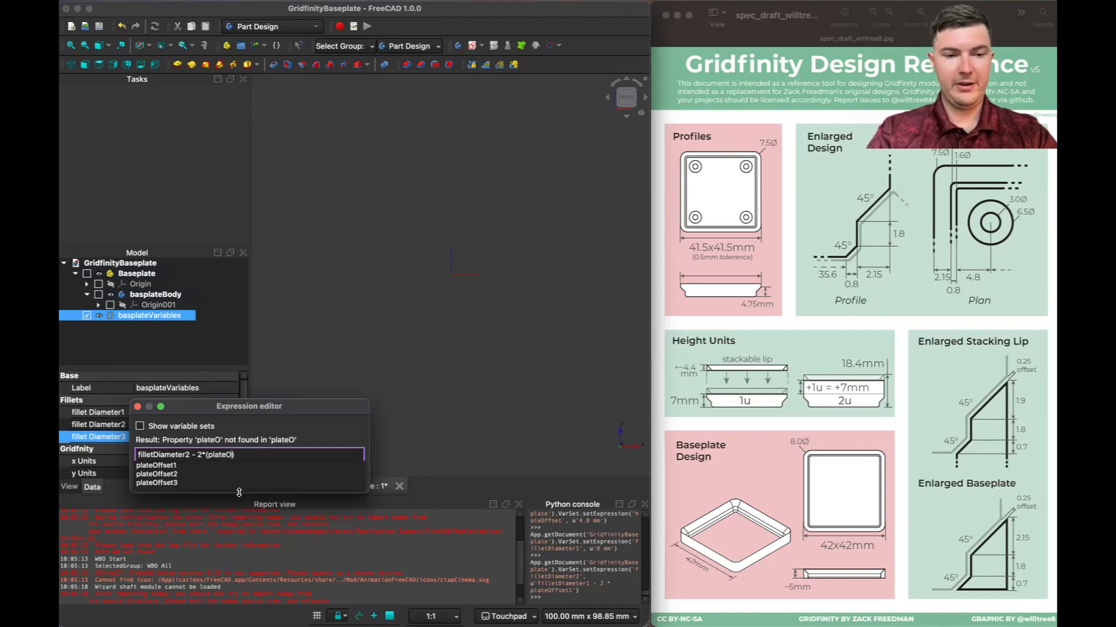
key(Down)
key(Down)
key(Down)
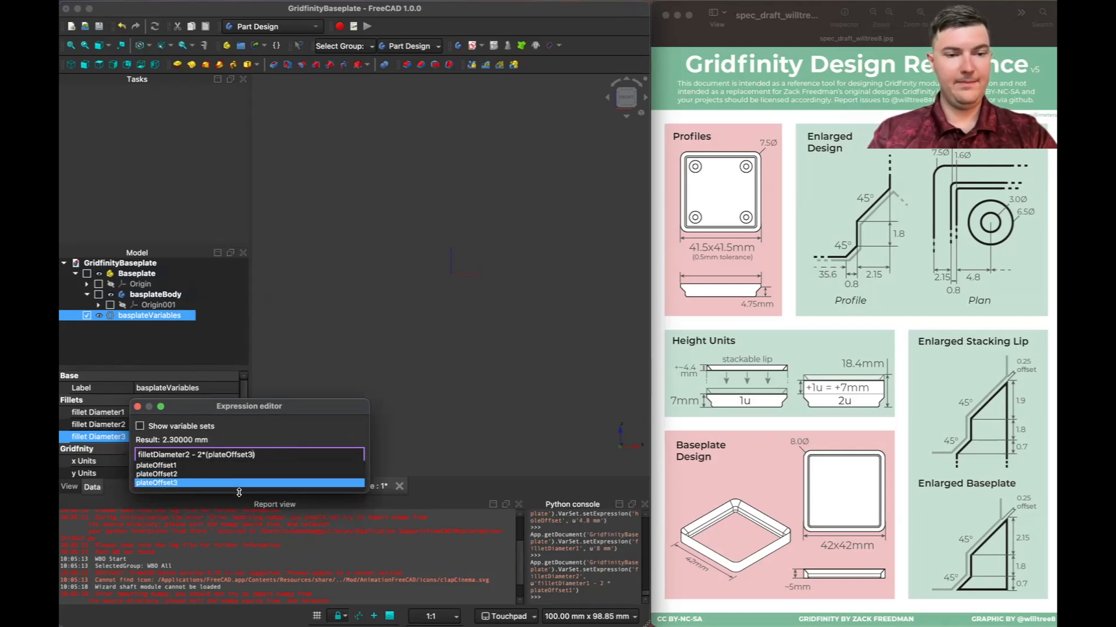
key(Return)
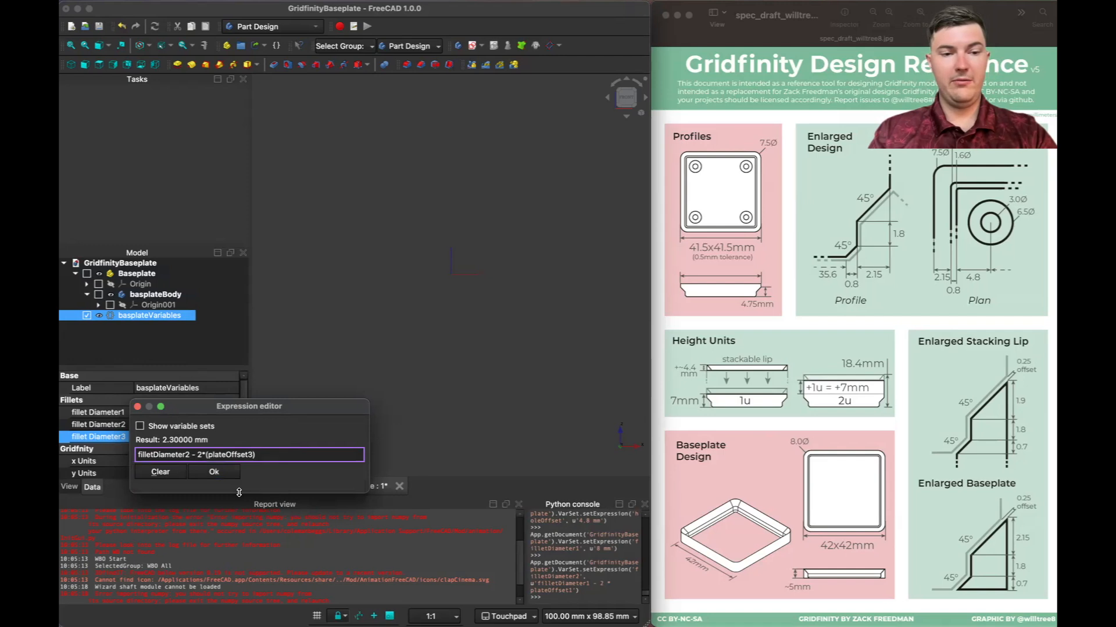
key(Return)
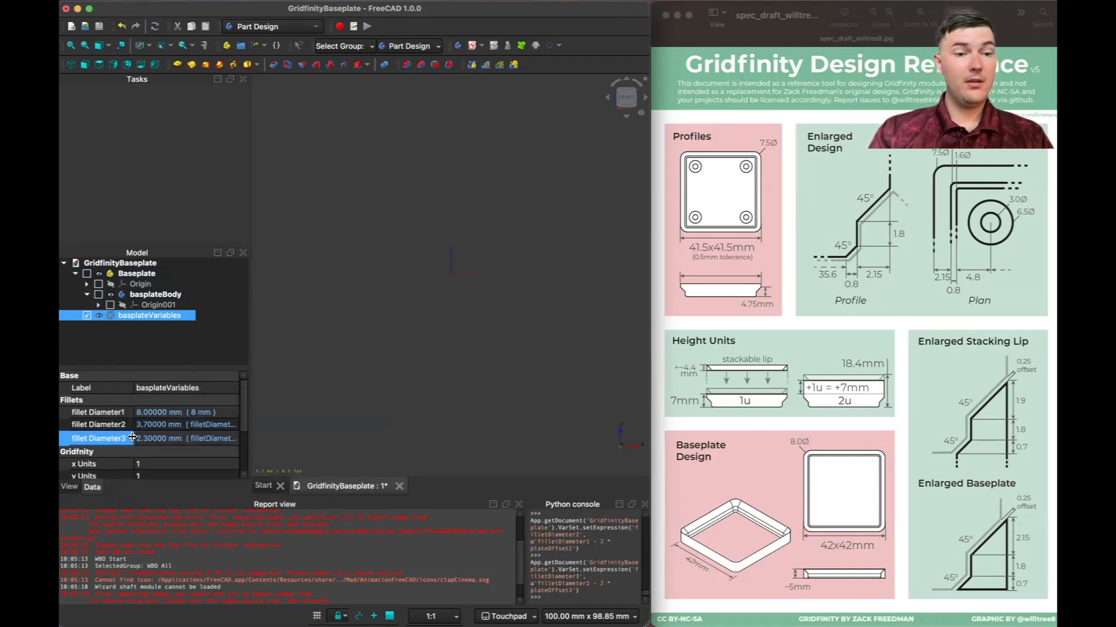
scroll(119, 435, down, 2)
scroll(118, 436, down, 1)
scroll(118, 436, up, 2)
scroll(145, 436, down, 2)
scroll(146, 436, up, 3)
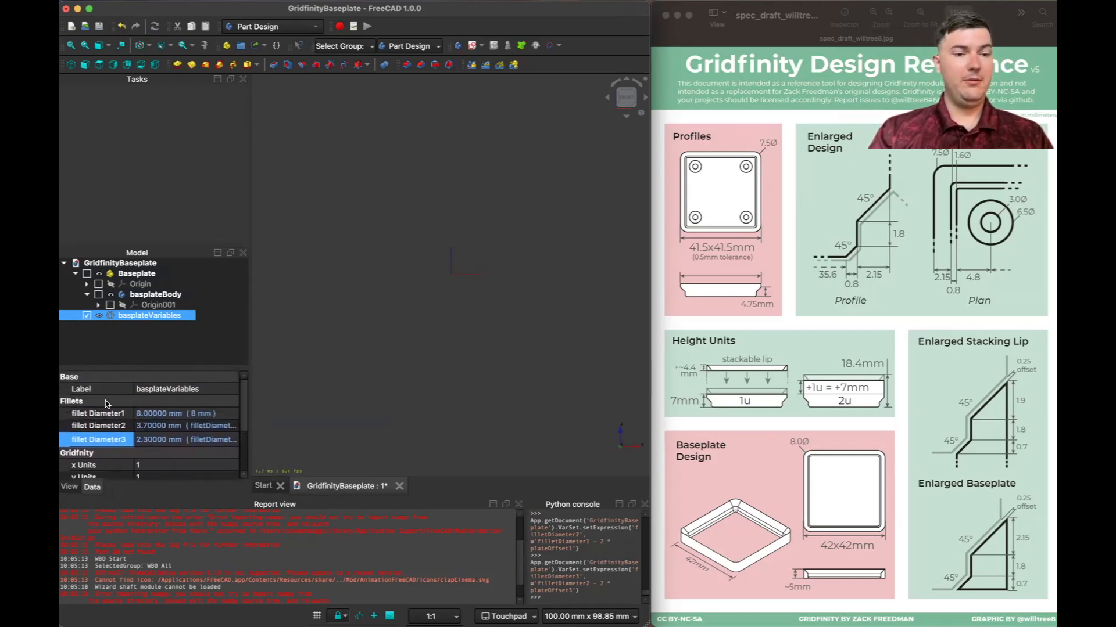
Add a length property named magnetDepth in a new Holes group of the VarSet
scroll(103, 425, down, 1)
scroll(103, 425, down, 2)
right_click(115, 431)
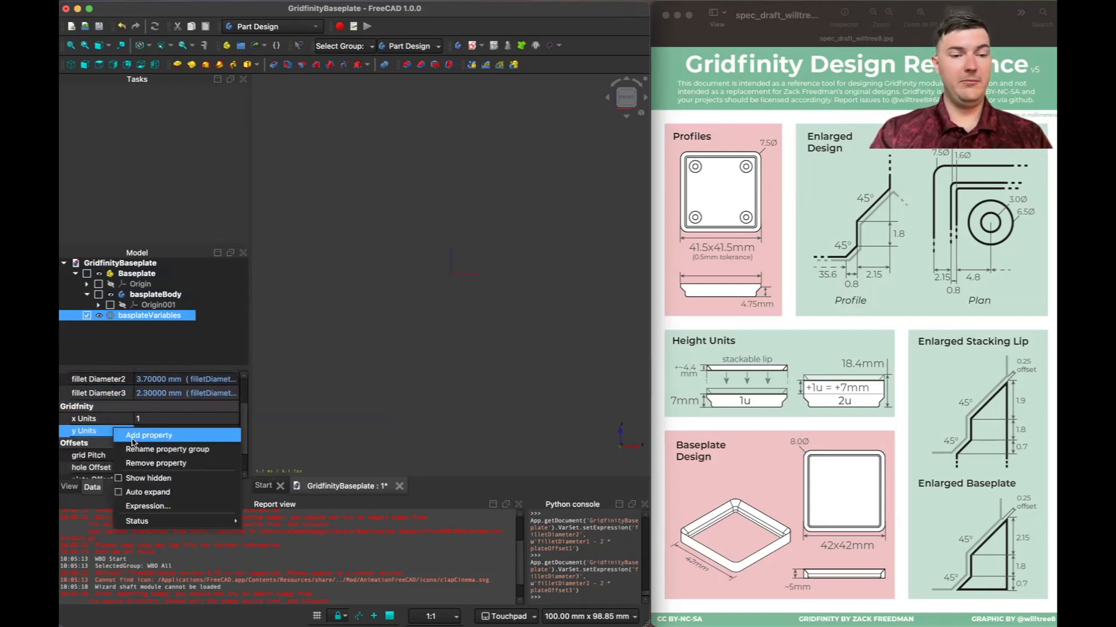
click(145, 435)
key(alt+BackSpace)
text(Holes)
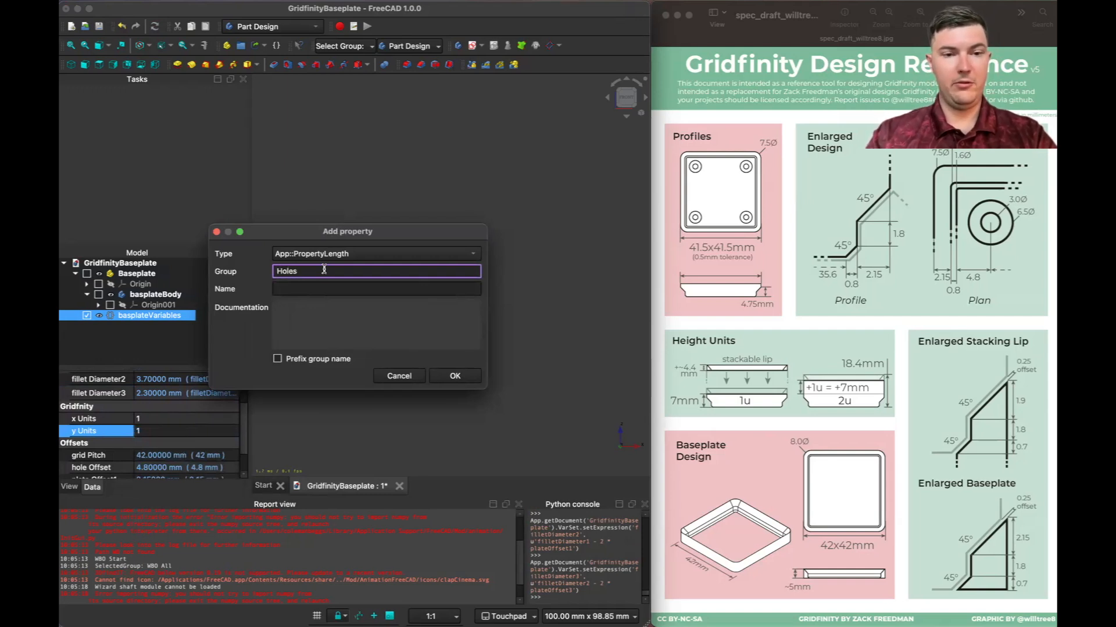
key(Tab)
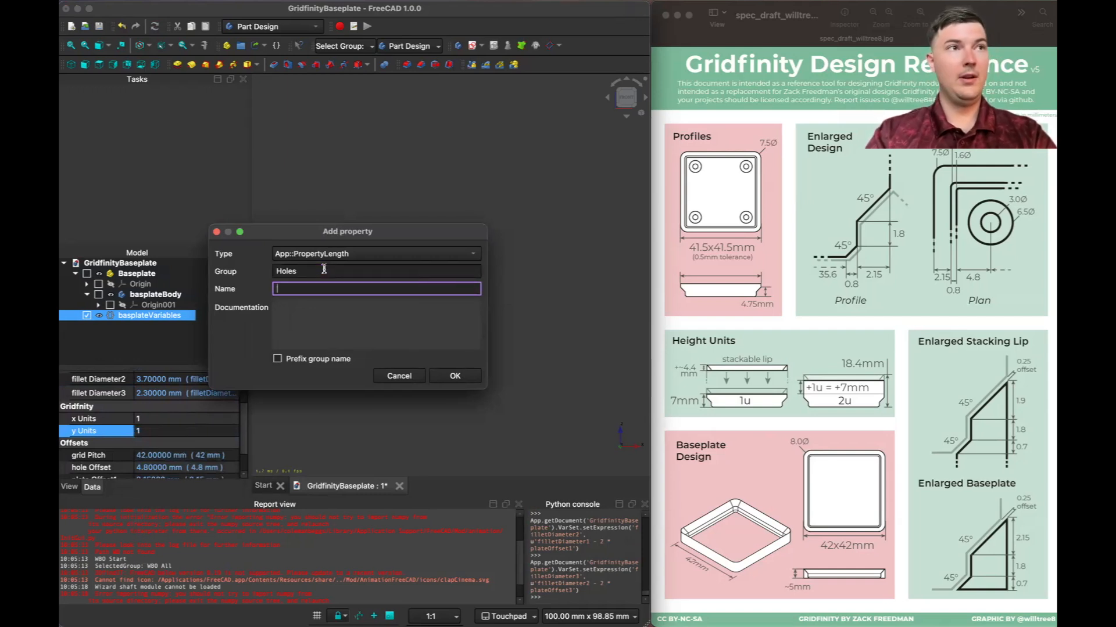
text(mag)
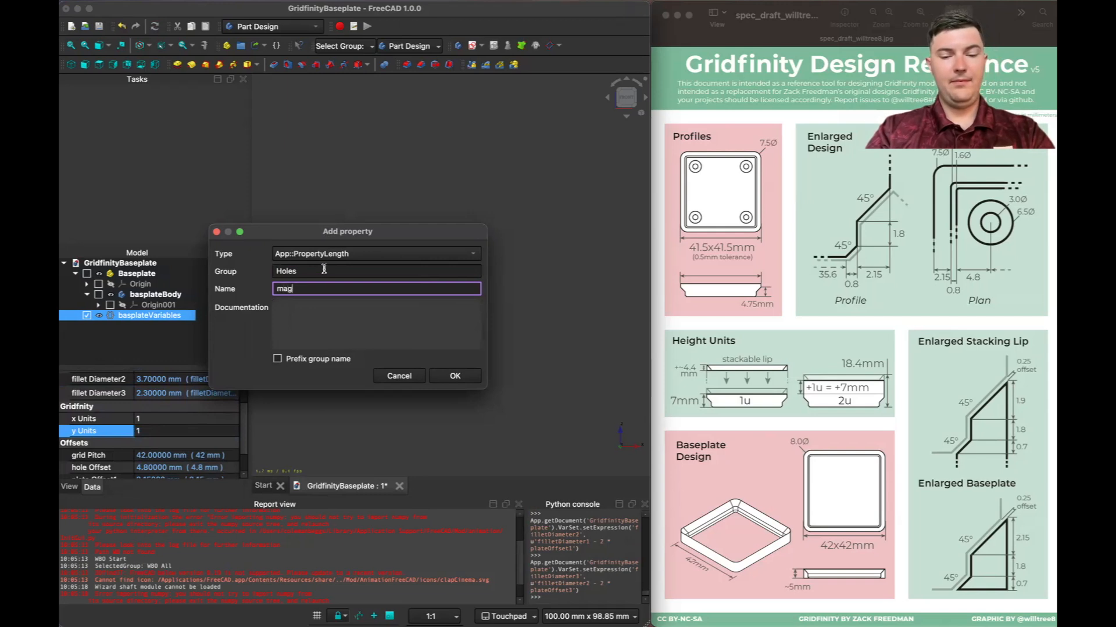
text(netDepth)
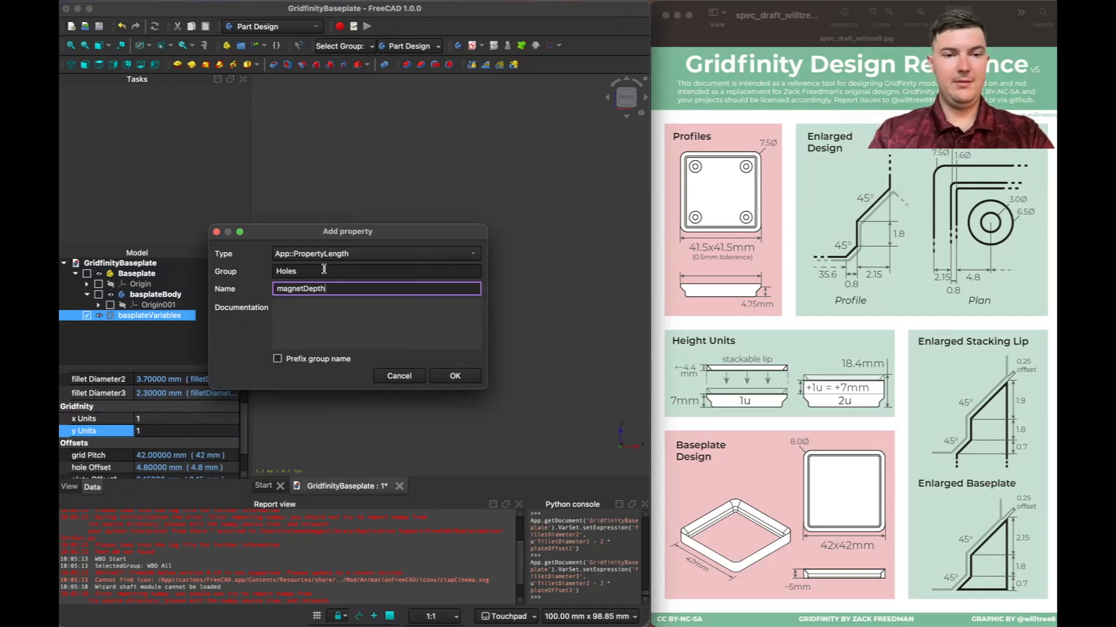
key(Return)
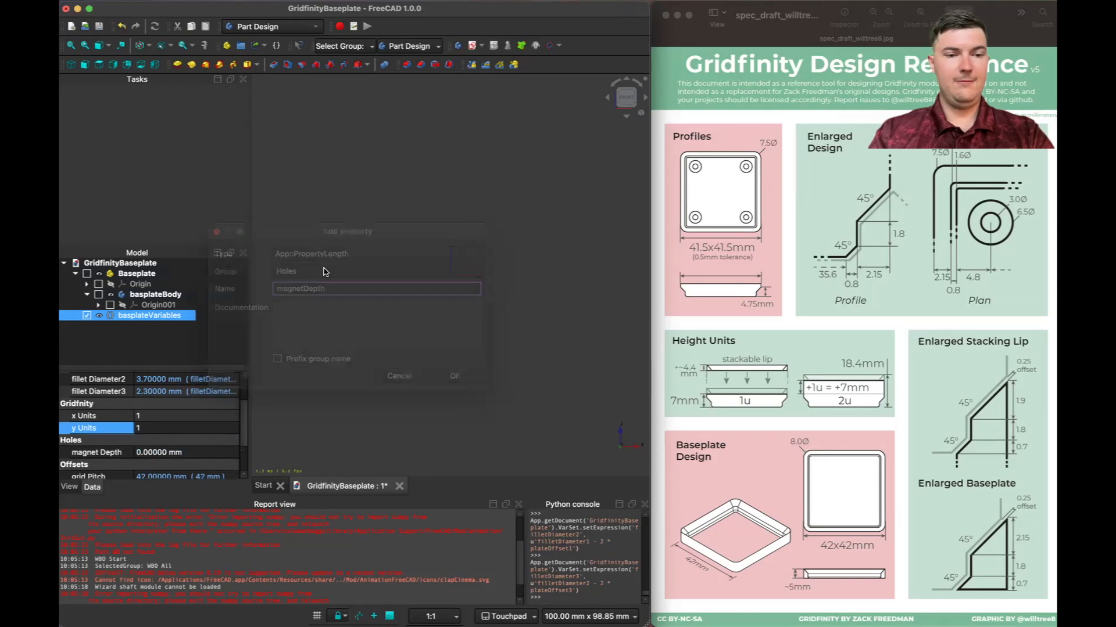
Set magnetDepth to 2.1 through the expression editor
click(153, 451)
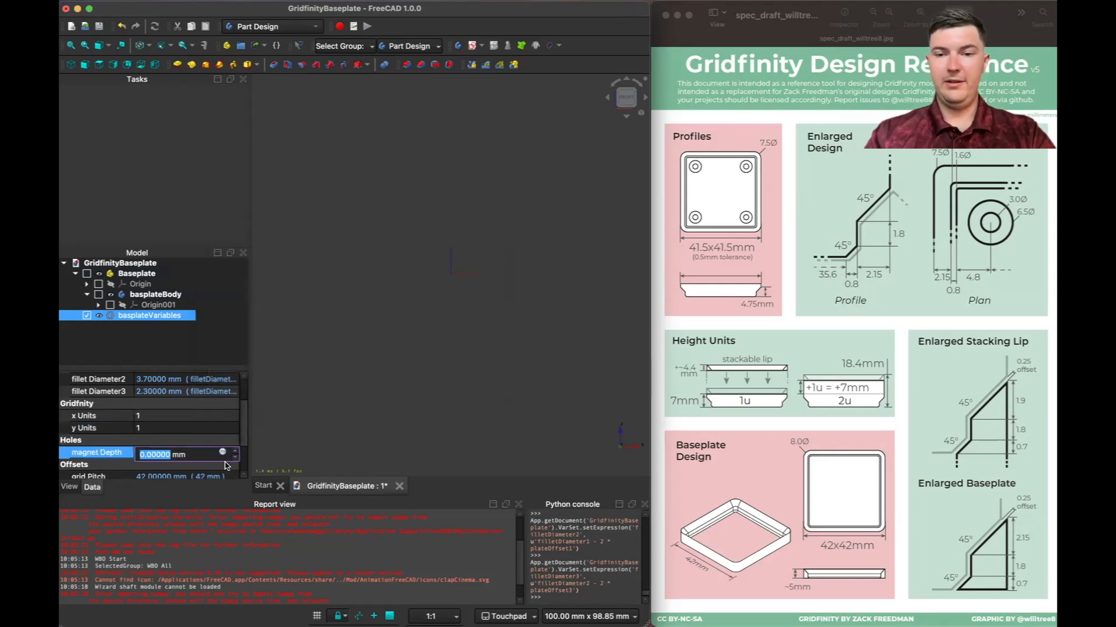
key(Return)
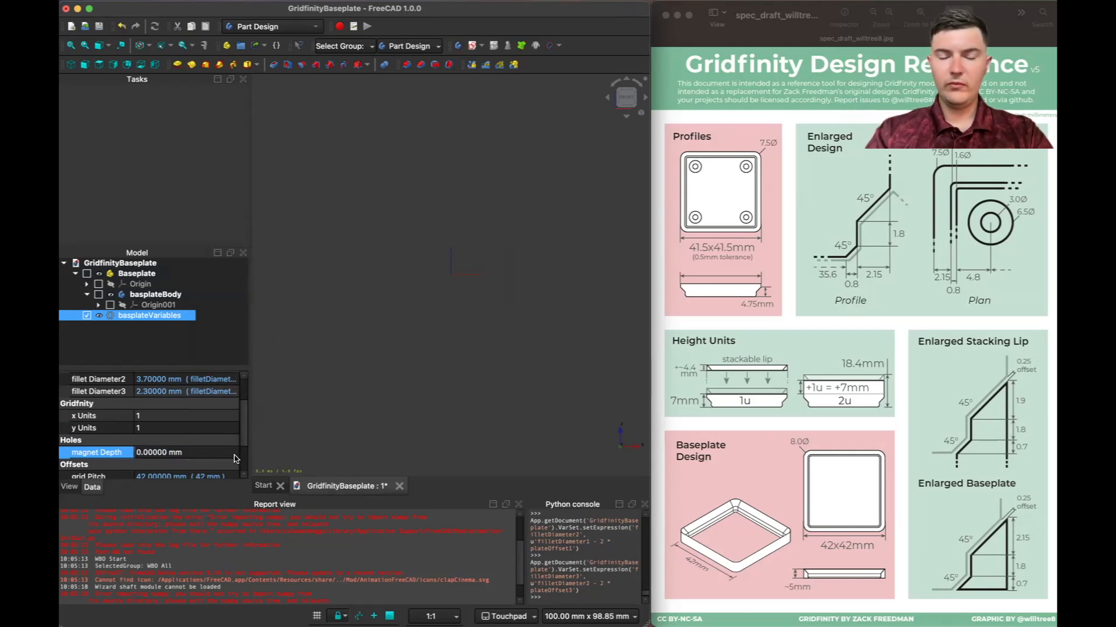
click(209, 454)
key(equal)
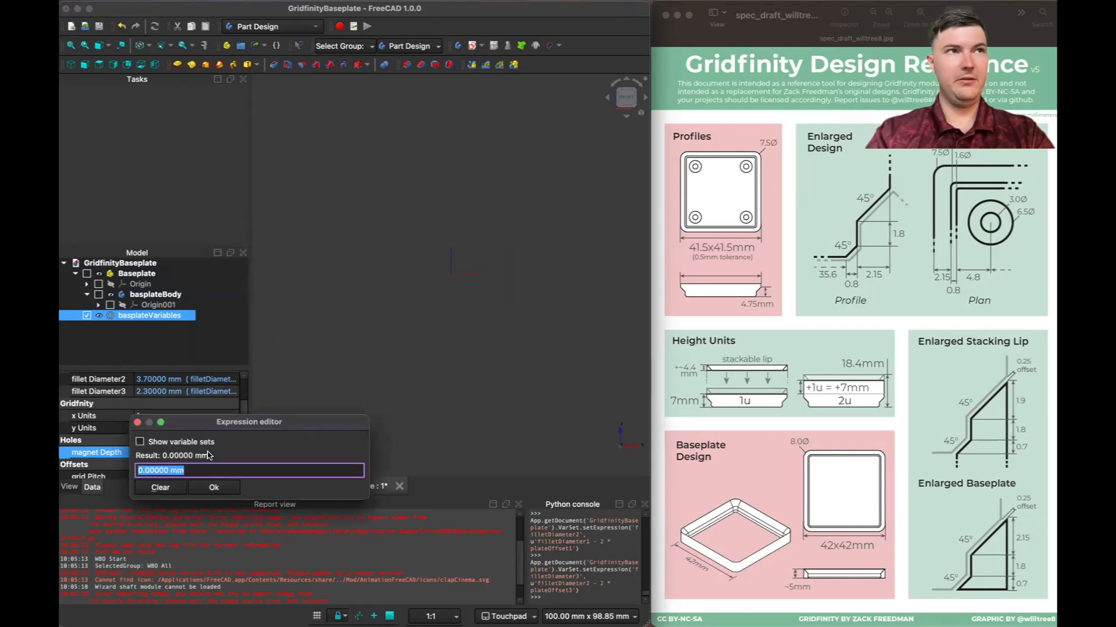
text(2.1)
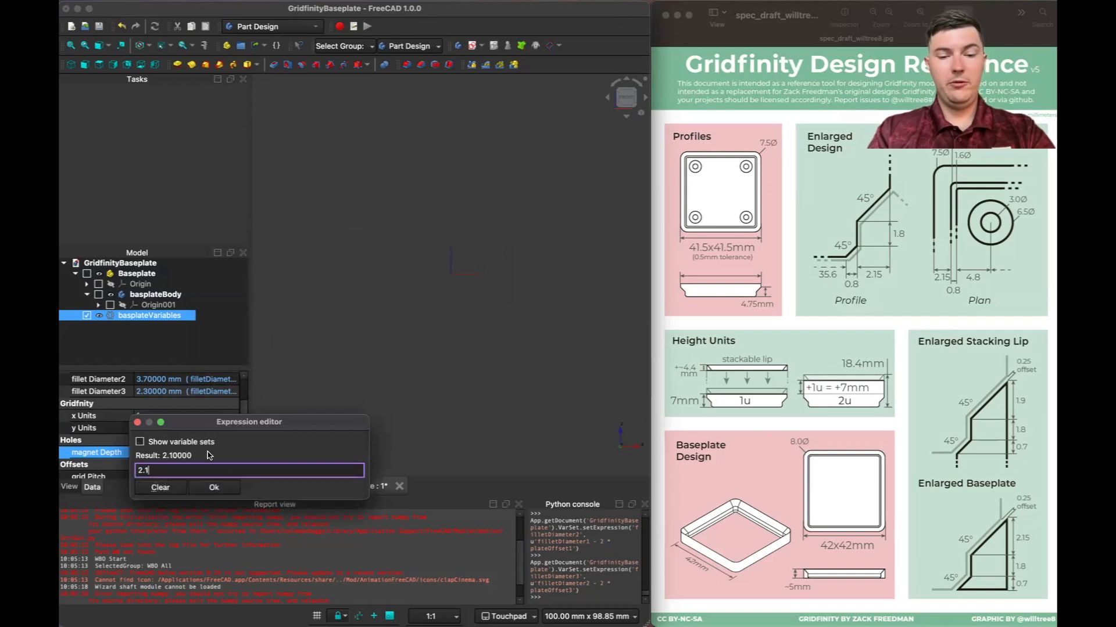
key(Return)
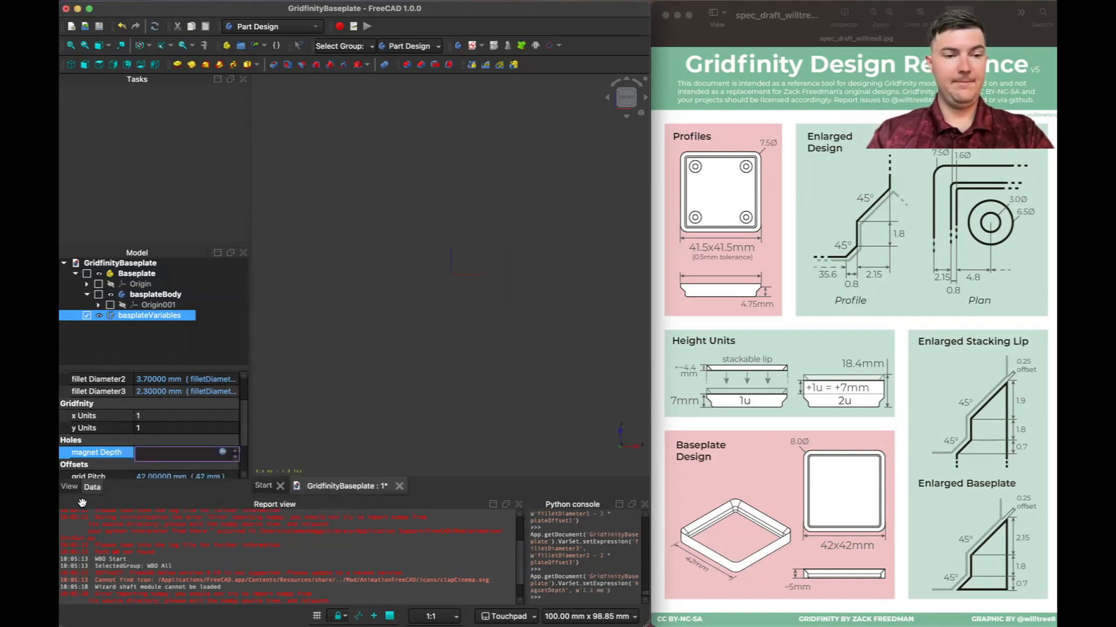
Add a length property named magnetDiameter to the Holes group
right_click(152, 458)
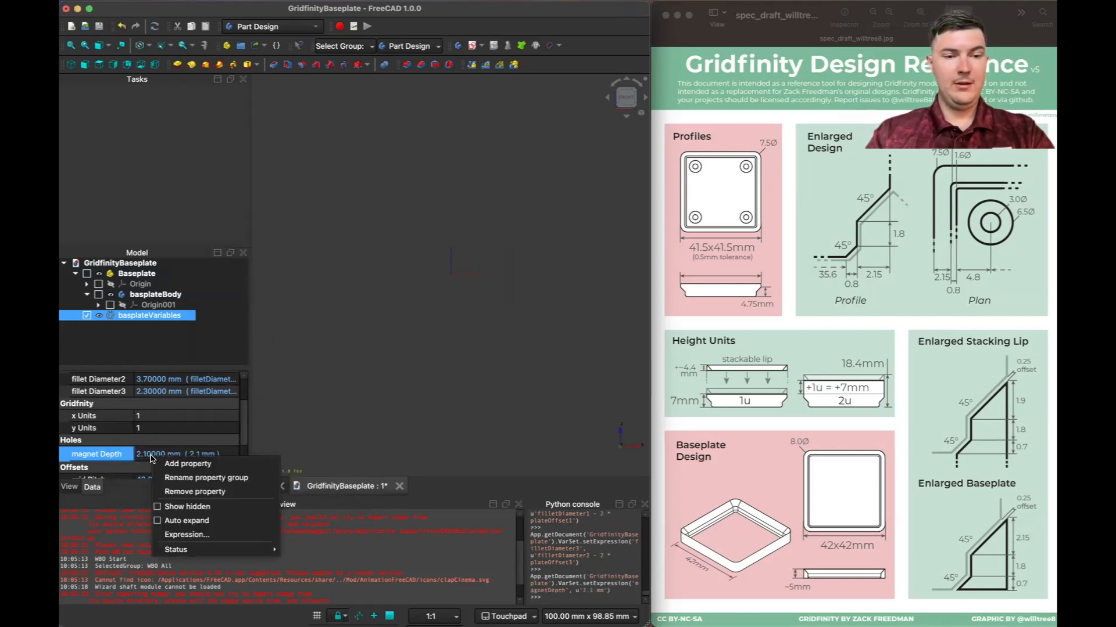
click(187, 464)
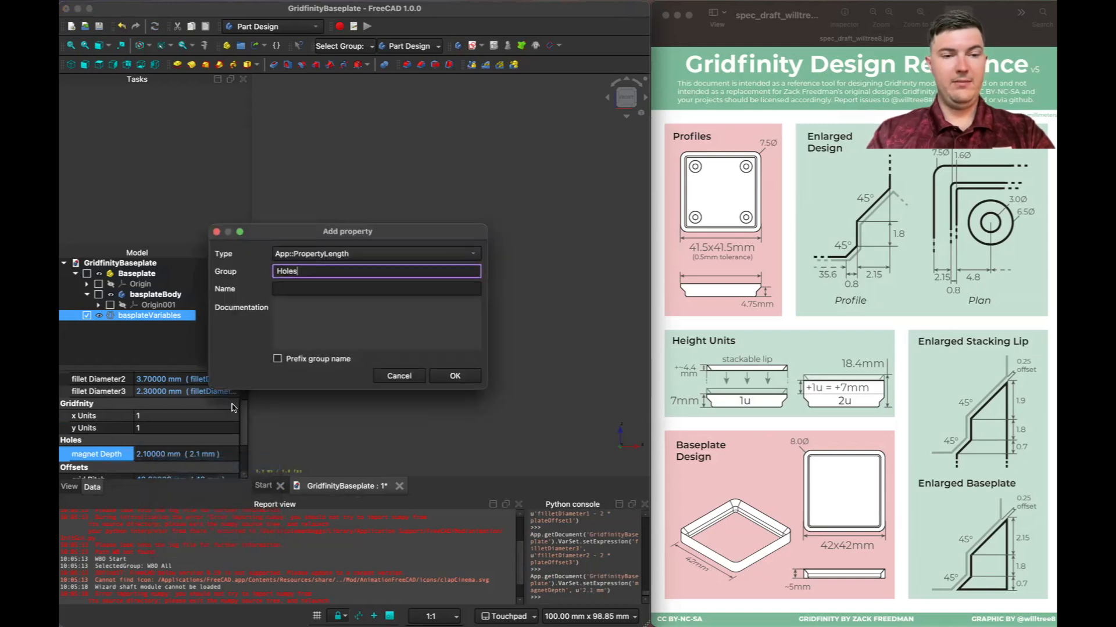
click(305, 290)
text(m)
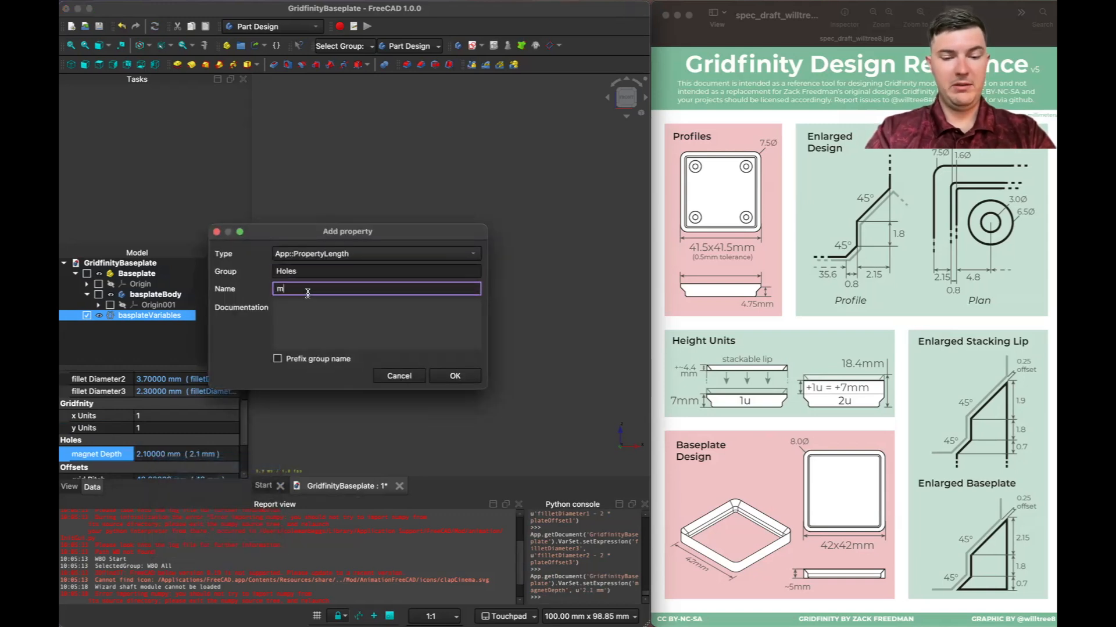
text(ap)
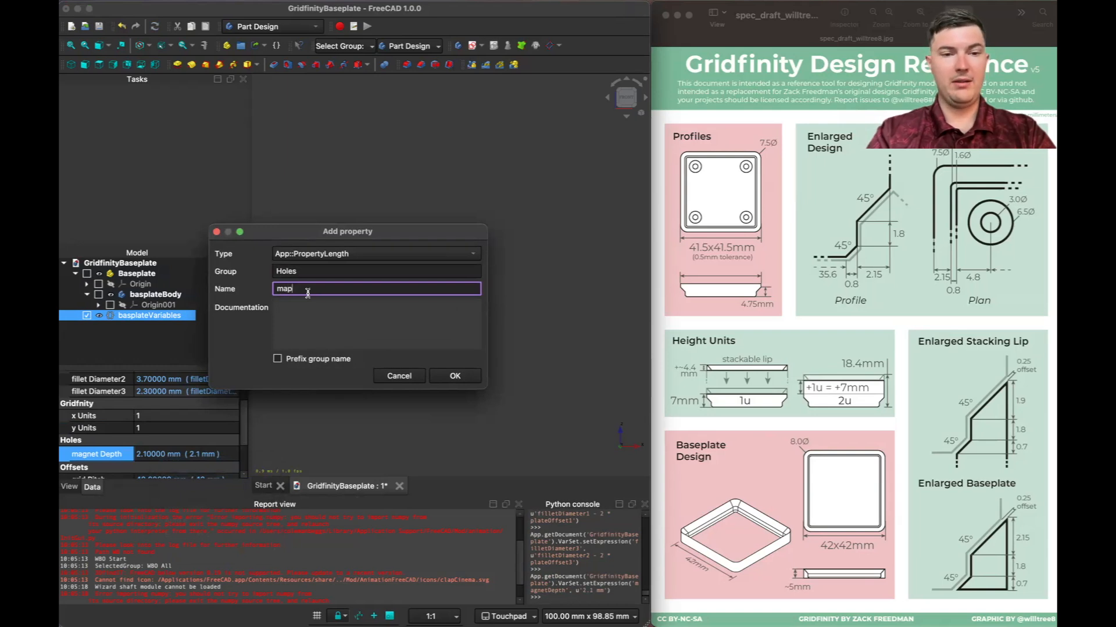
key(BackSpace)
text(gne)
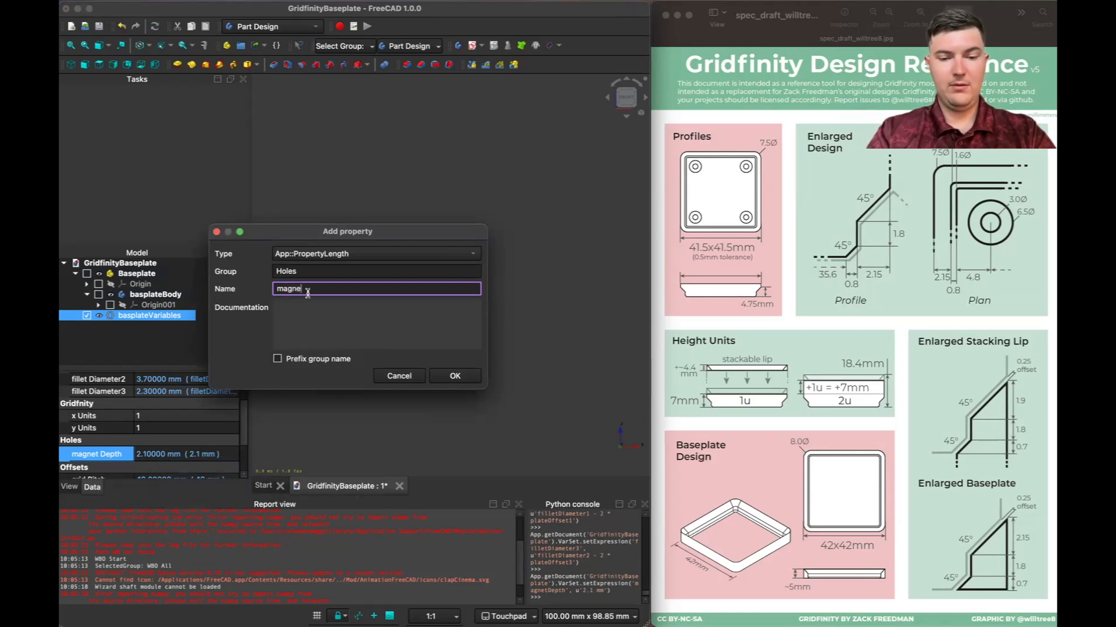
text(tDian)
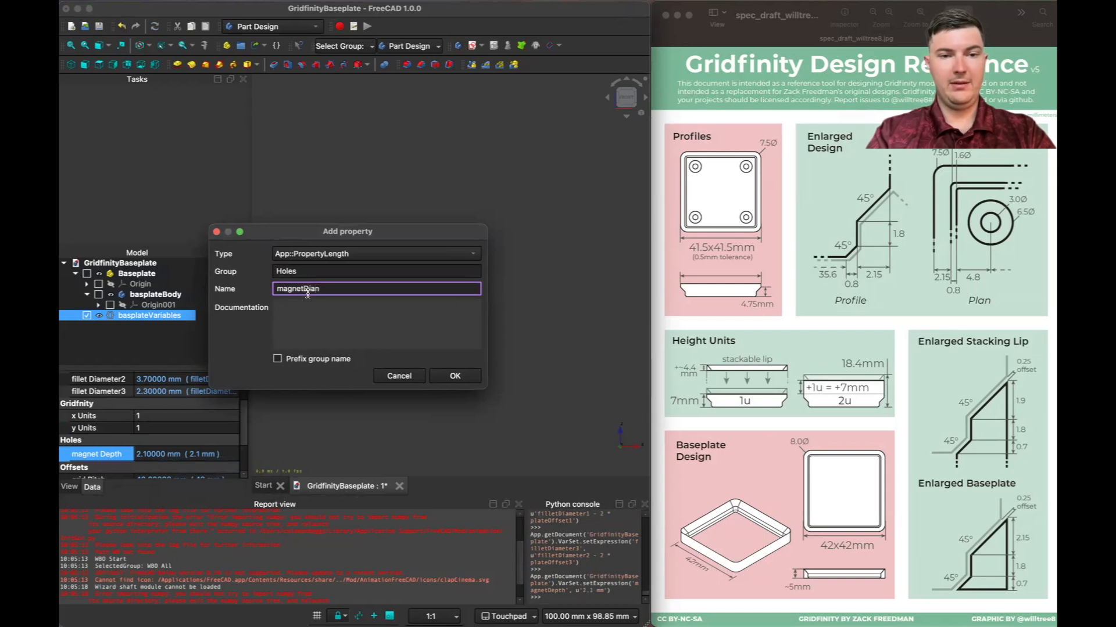
key(BackSpace)
text(meter)
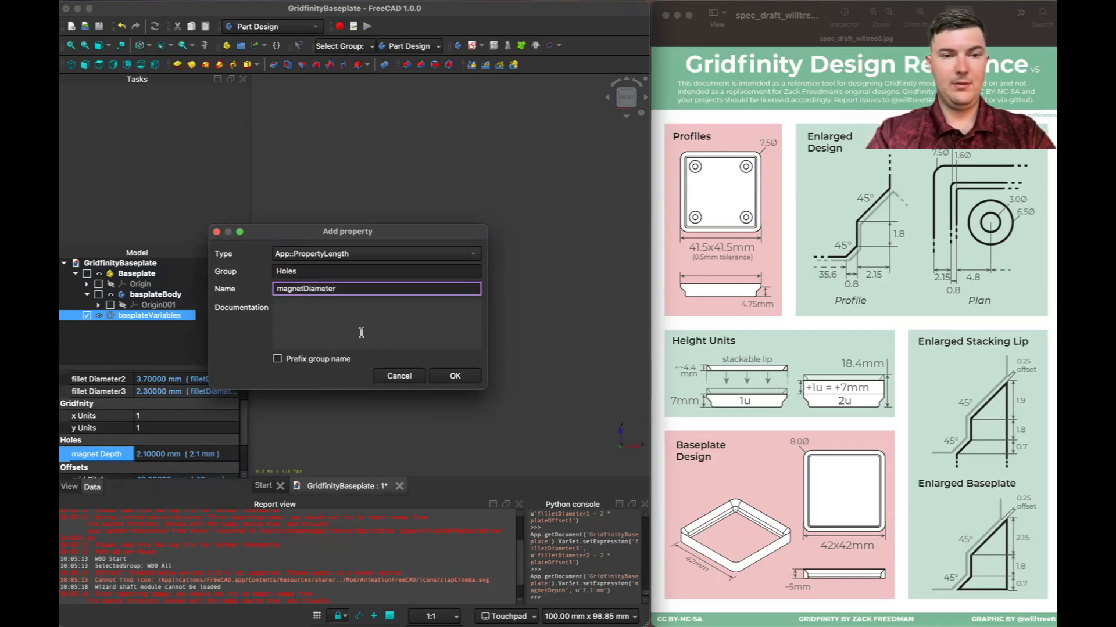
key(Return)
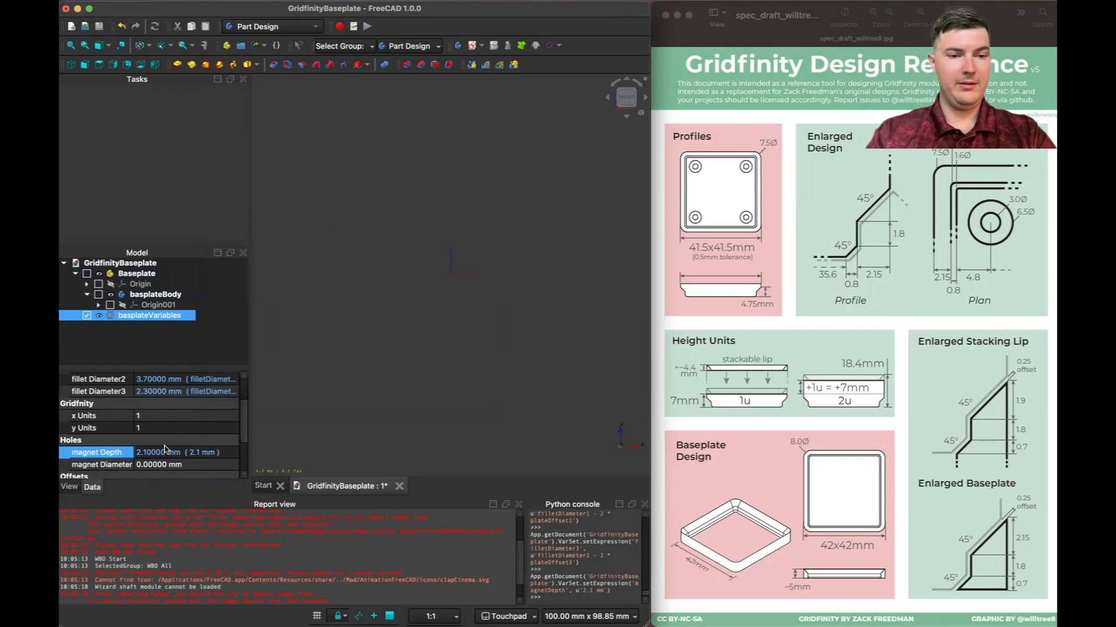
Set magnetDiameter to 6.5 mm through the expression editor
click(159, 465)
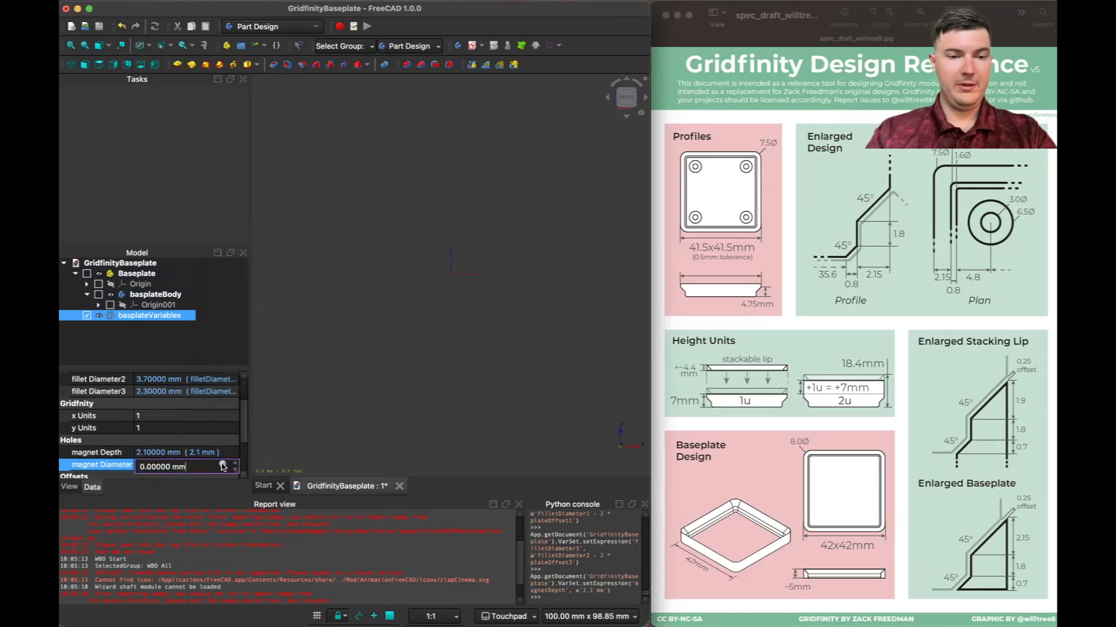
click(228, 466)
text(6.5)
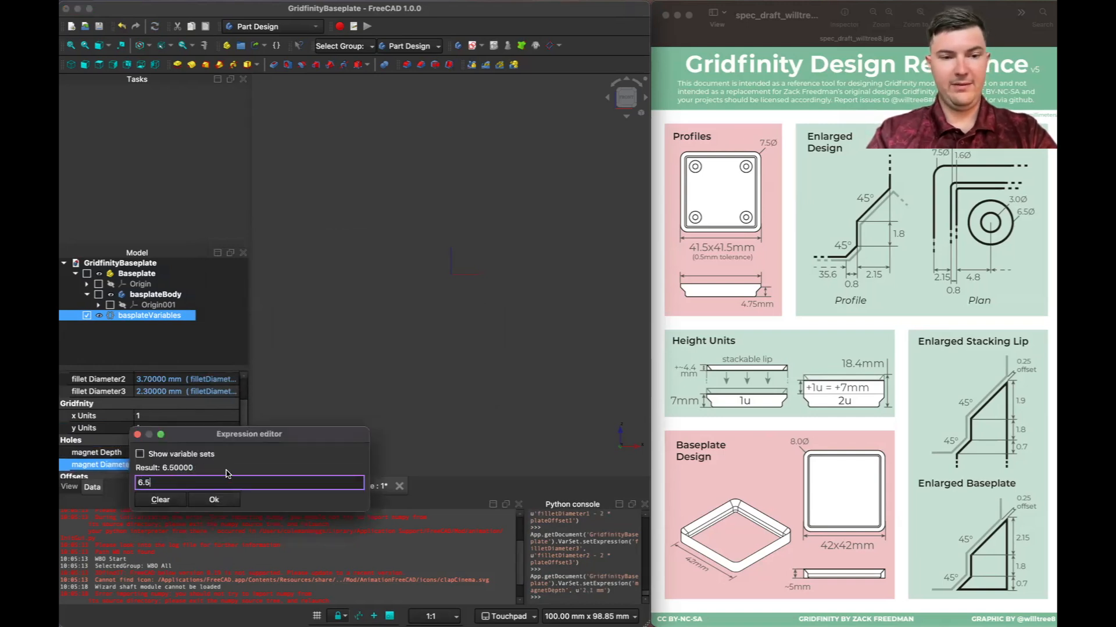
text( mm)
key(Return)
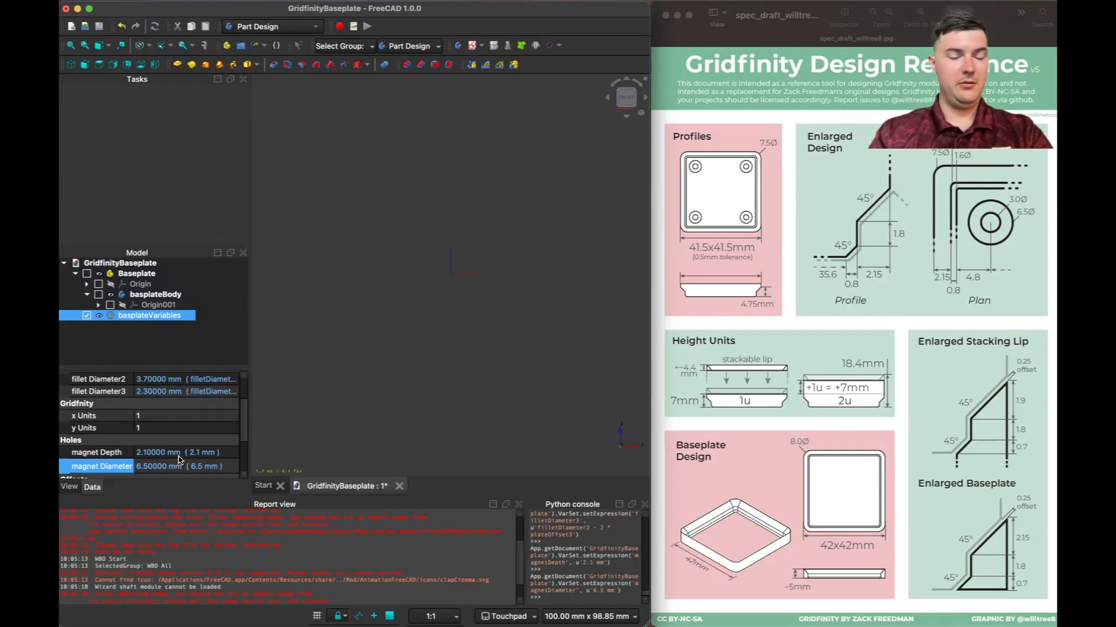
Add a length property named screwDepth to the Holes group
scroll(154, 448, down, 2)
scroll(154, 449, down, 1)
right_click(143, 434)
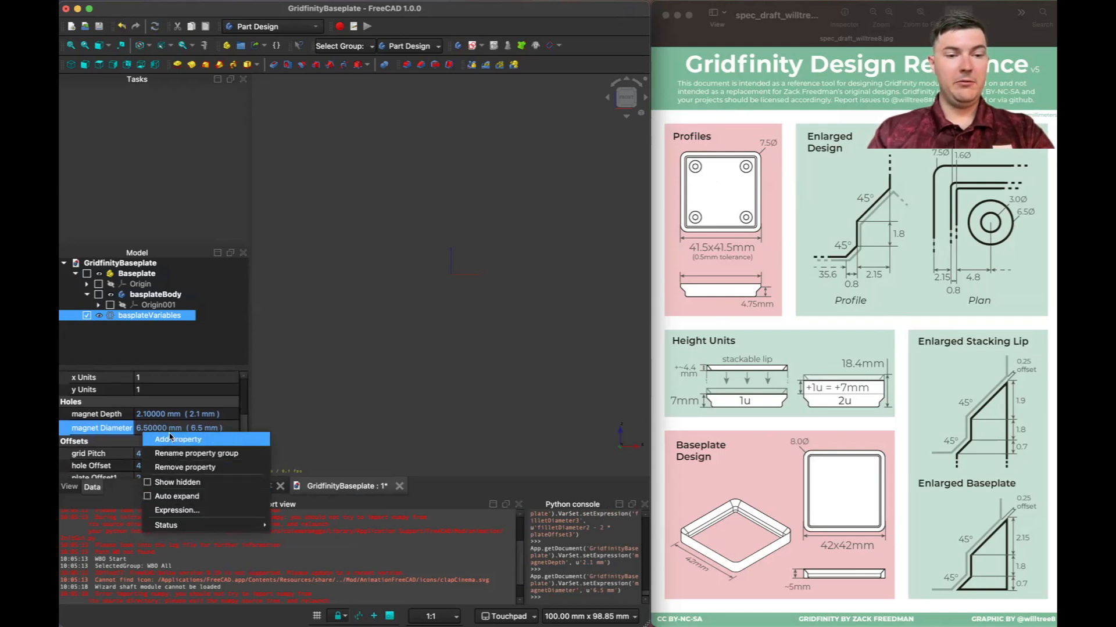
click(172, 440)
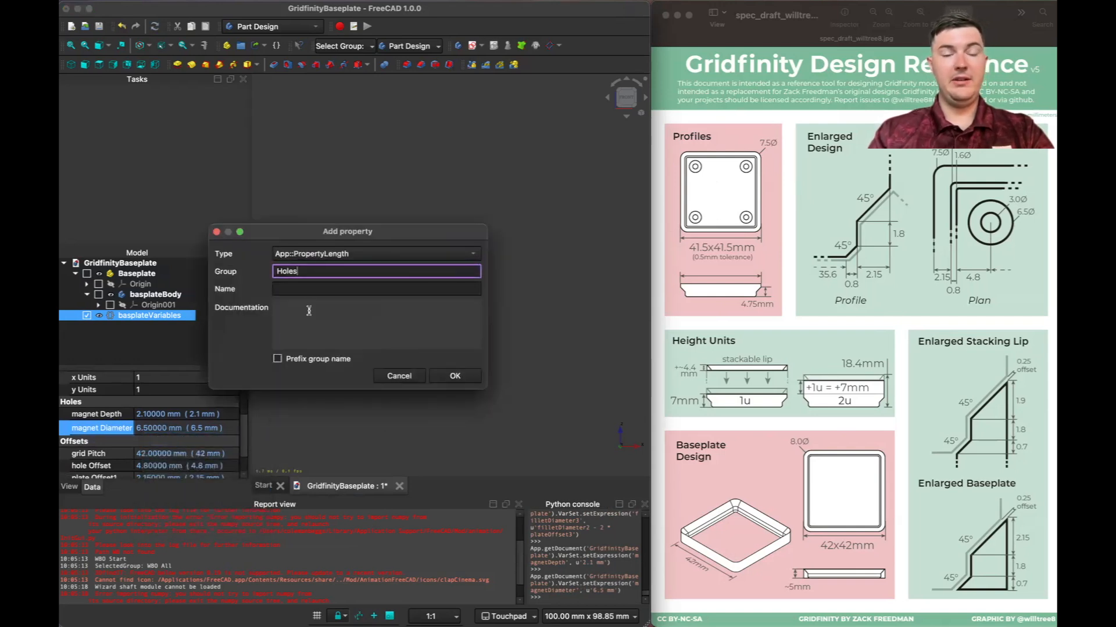
click(305, 293)
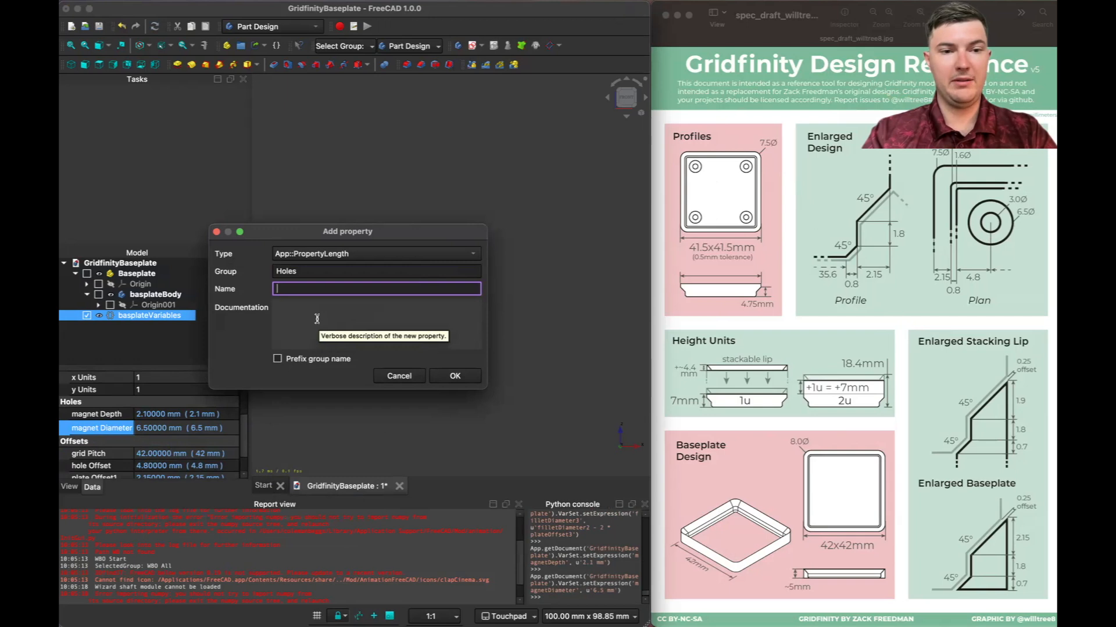
text(screw)
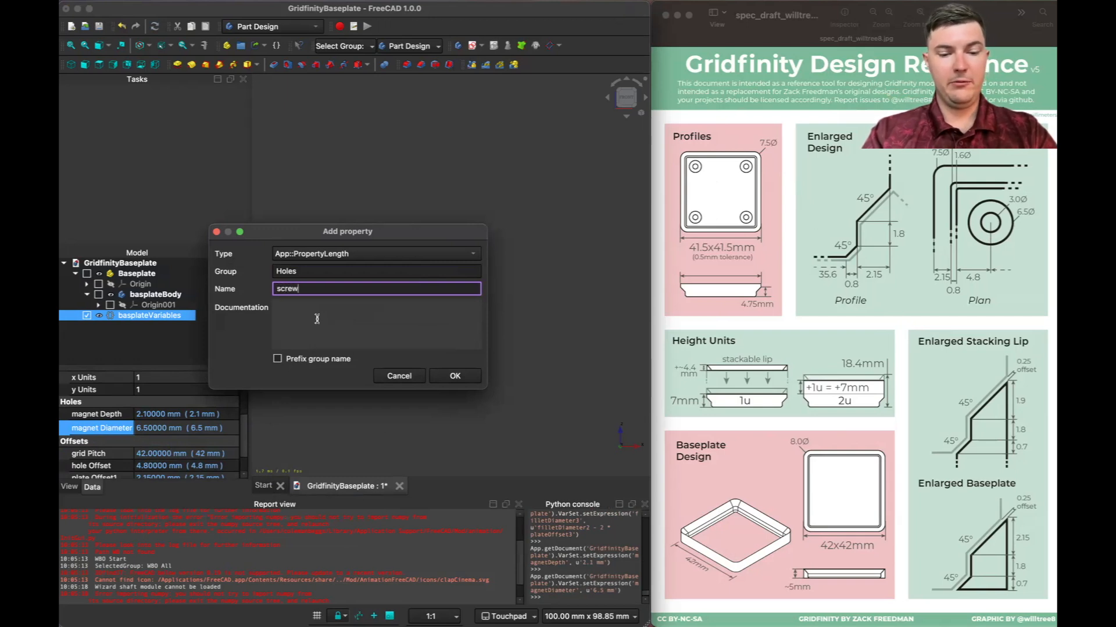
text(Depth)
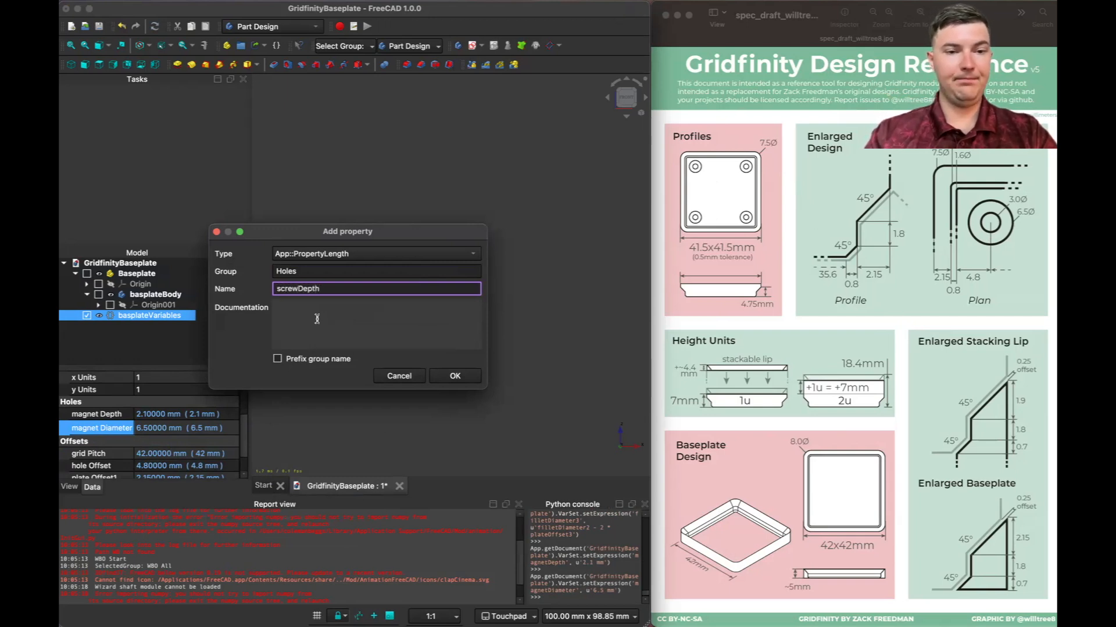
key(Return)
Set screwDepth to the expression magnetDepth*2 through the expression editor
click(156, 445)
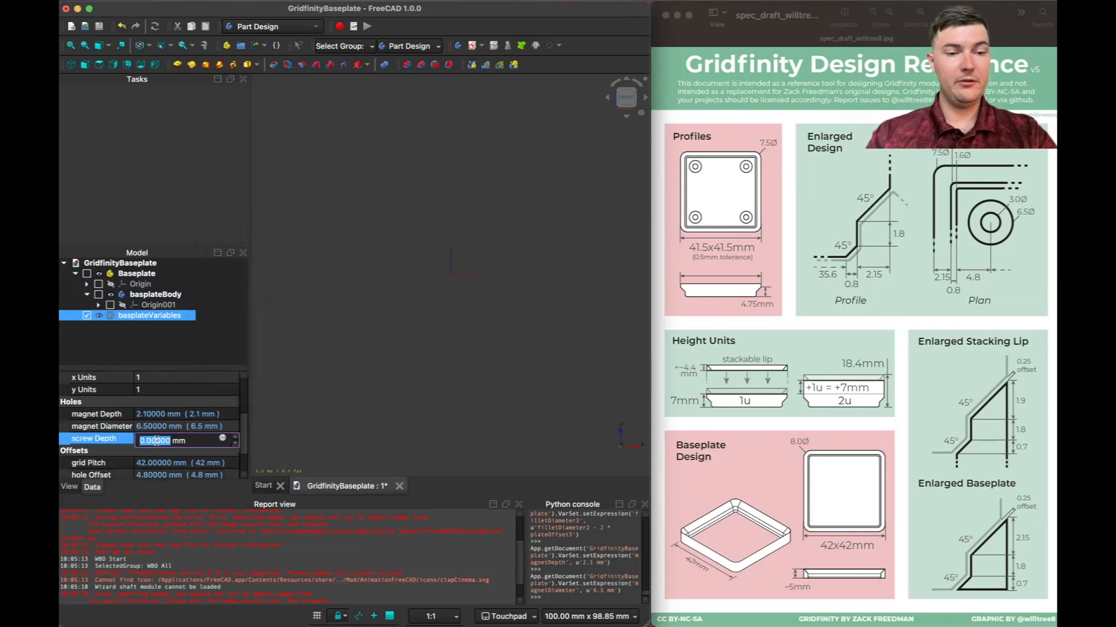
click(224, 441)
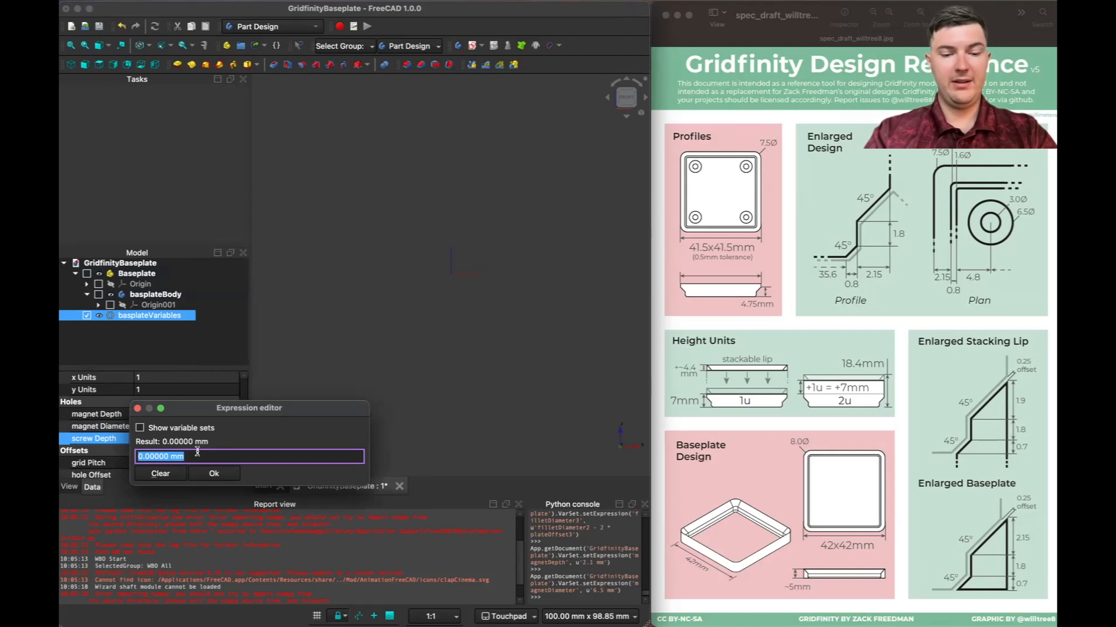
text(mag)
key(Down)
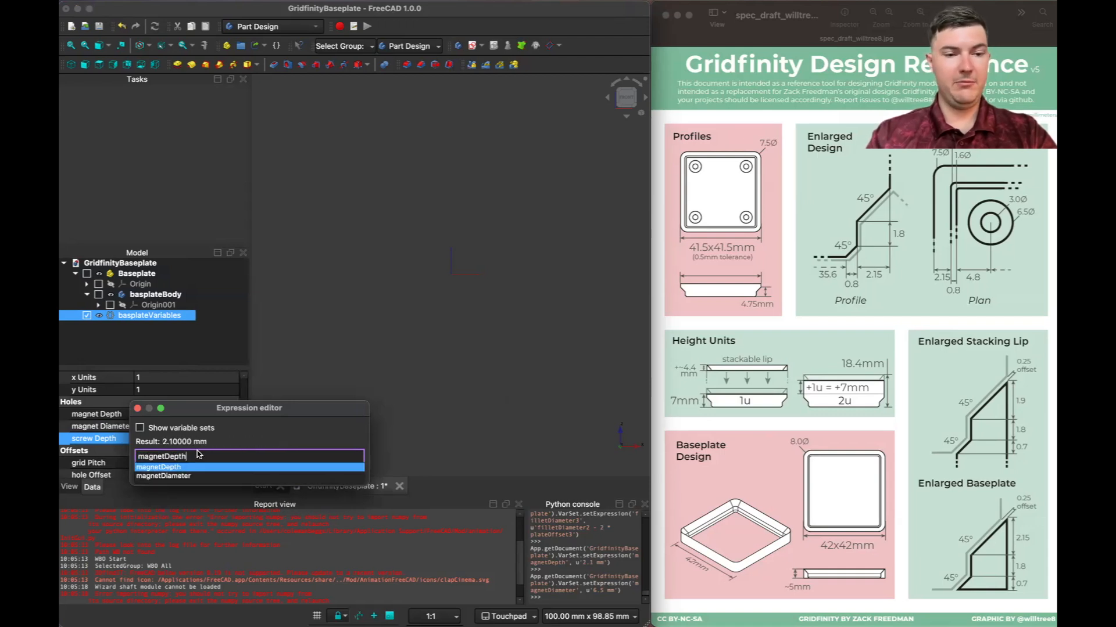
key(Return)
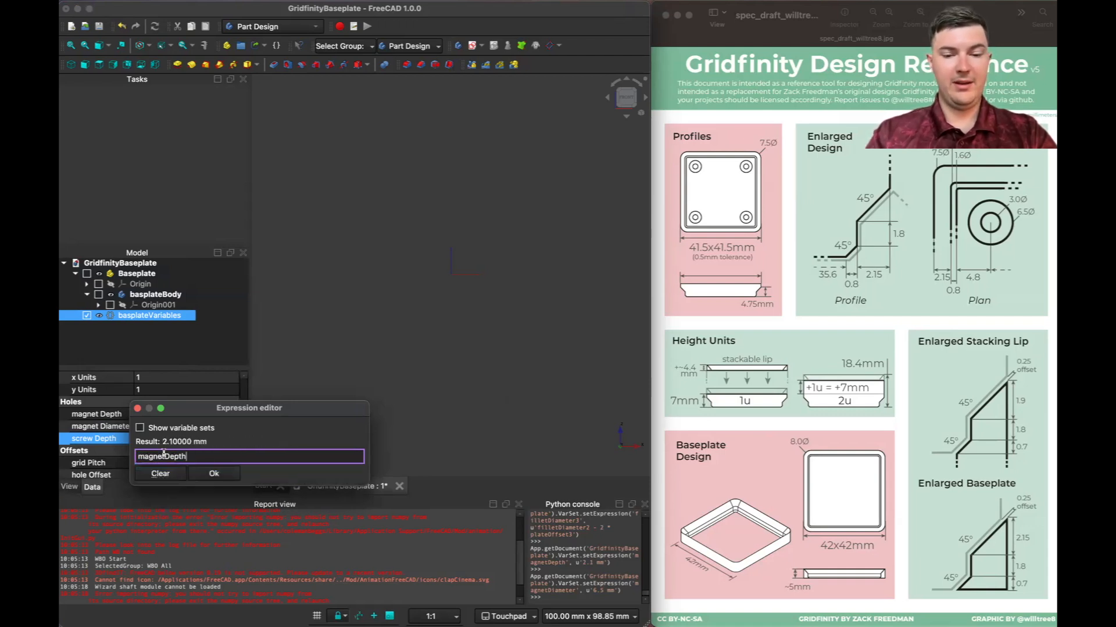
text(*2)
key(Return)
key(Return)
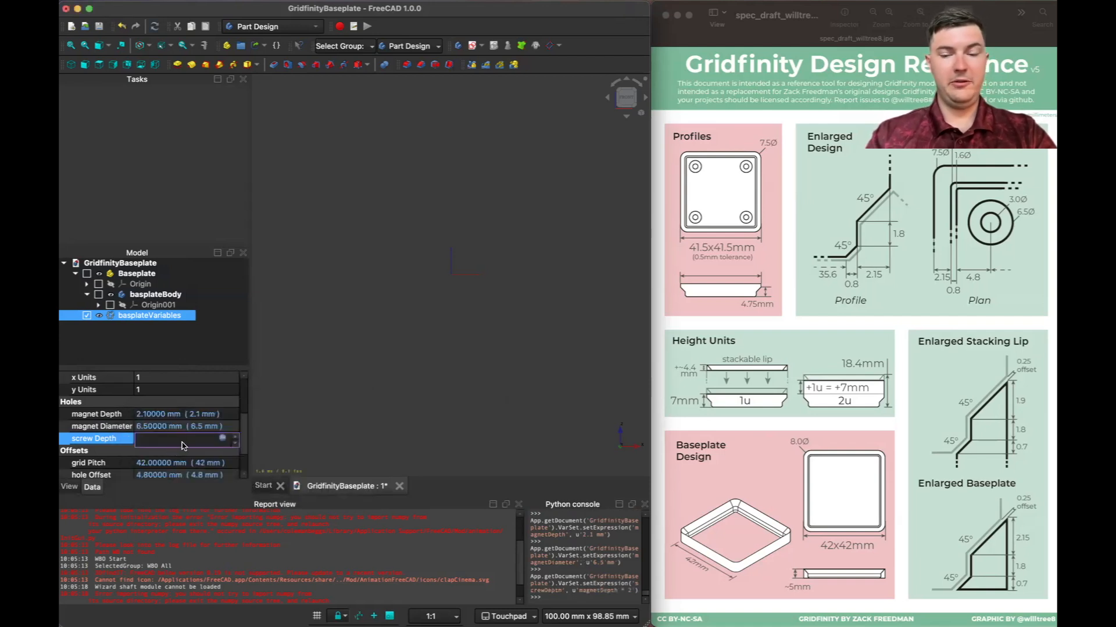
Add a length property named screwDiameter to the Holes group
right_click(116, 437)
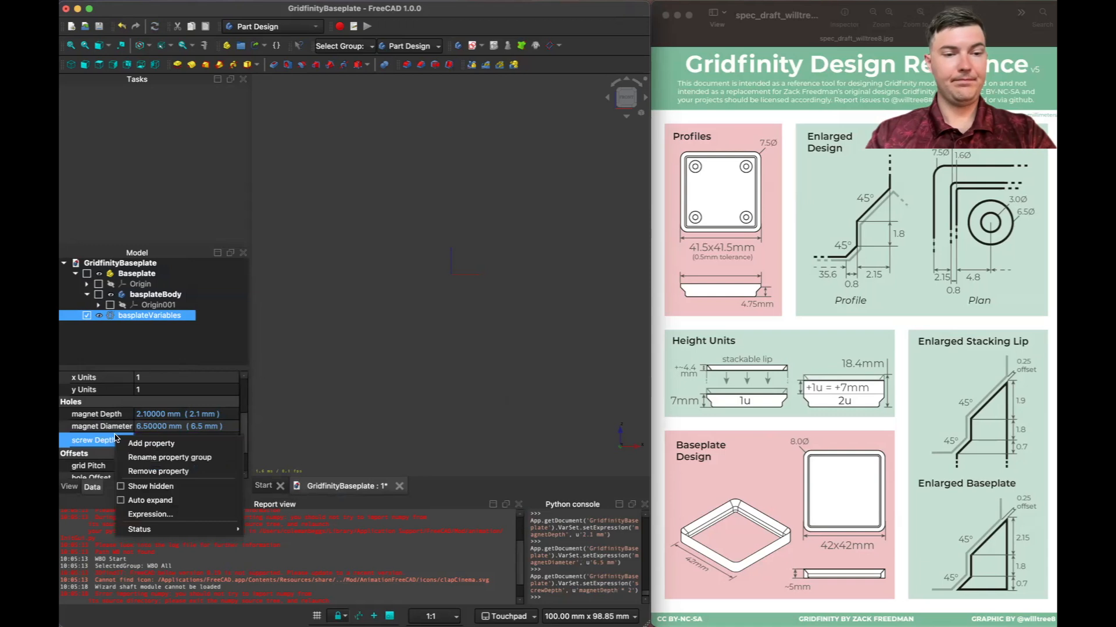
click(148, 444)
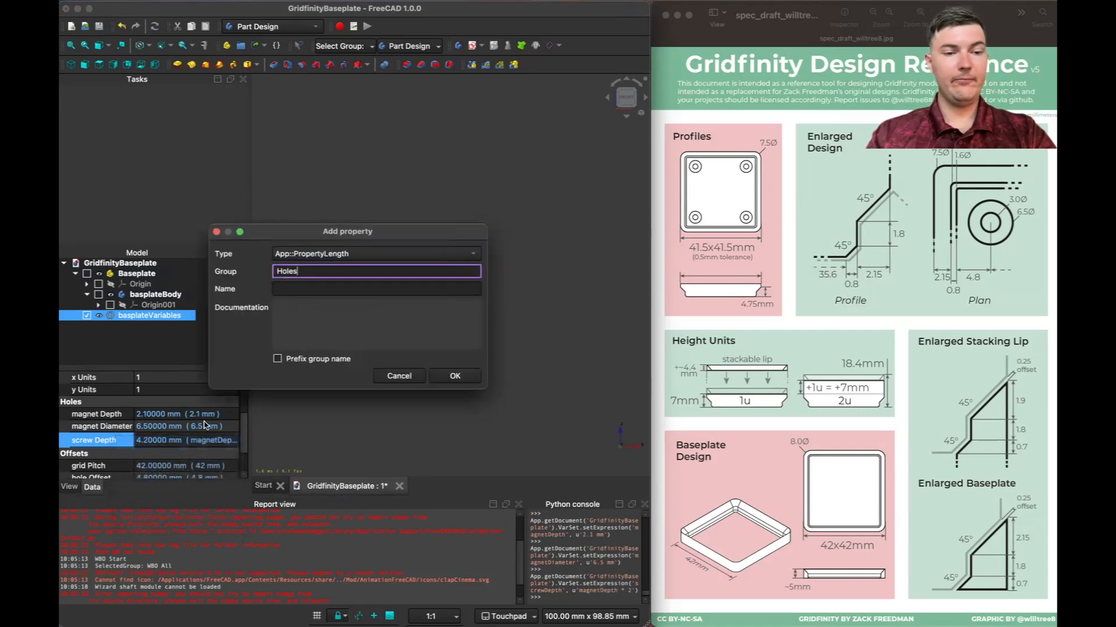
click(310, 290)
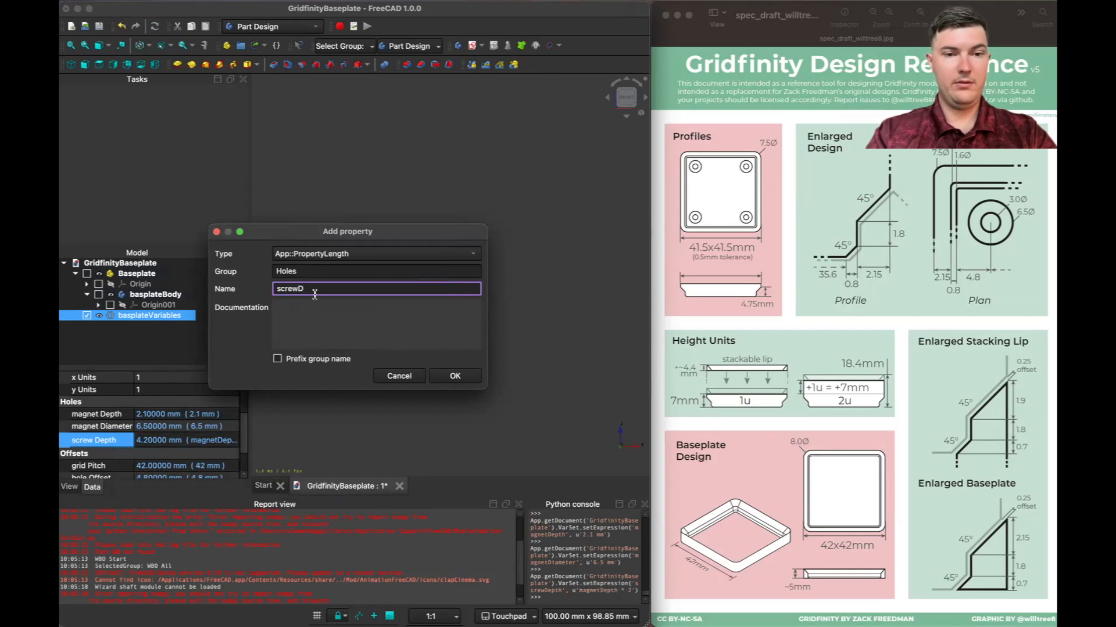
key(Return)
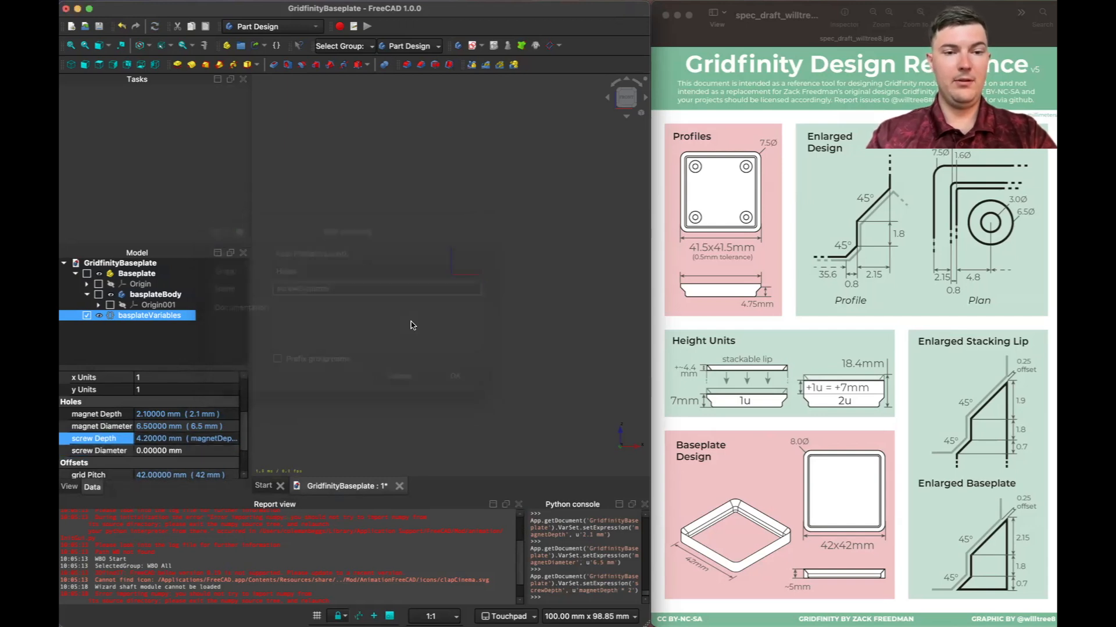
right_click(155, 458)
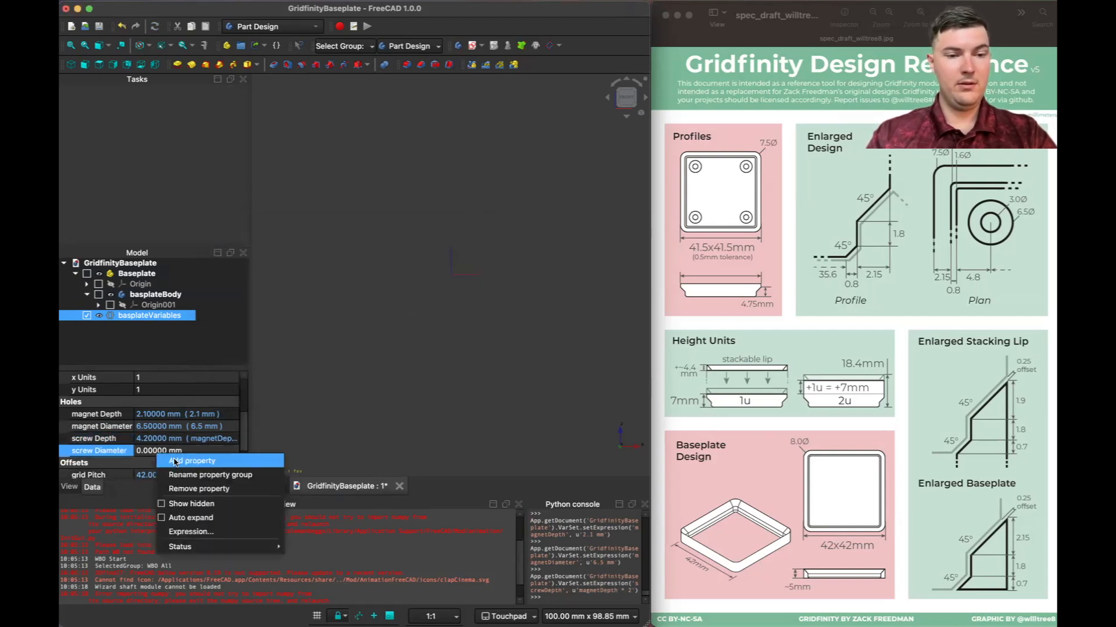
click(168, 459)
click(423, 378)
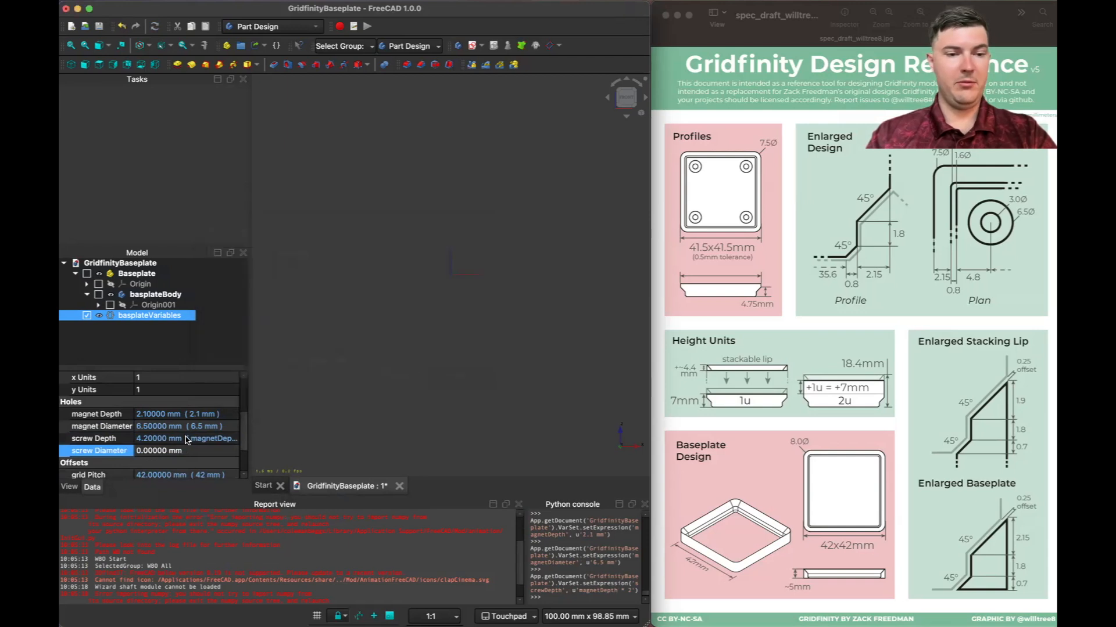
Set screwDiameter to 3.00 mm through the expression editor
click(196, 452)
key(equal)
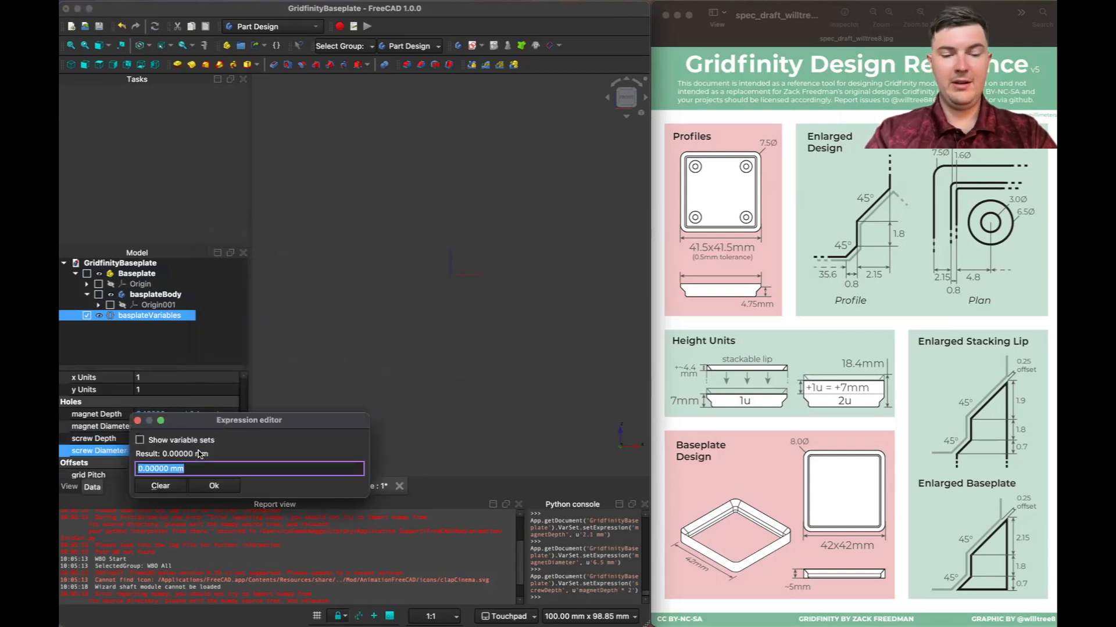
text(2*)
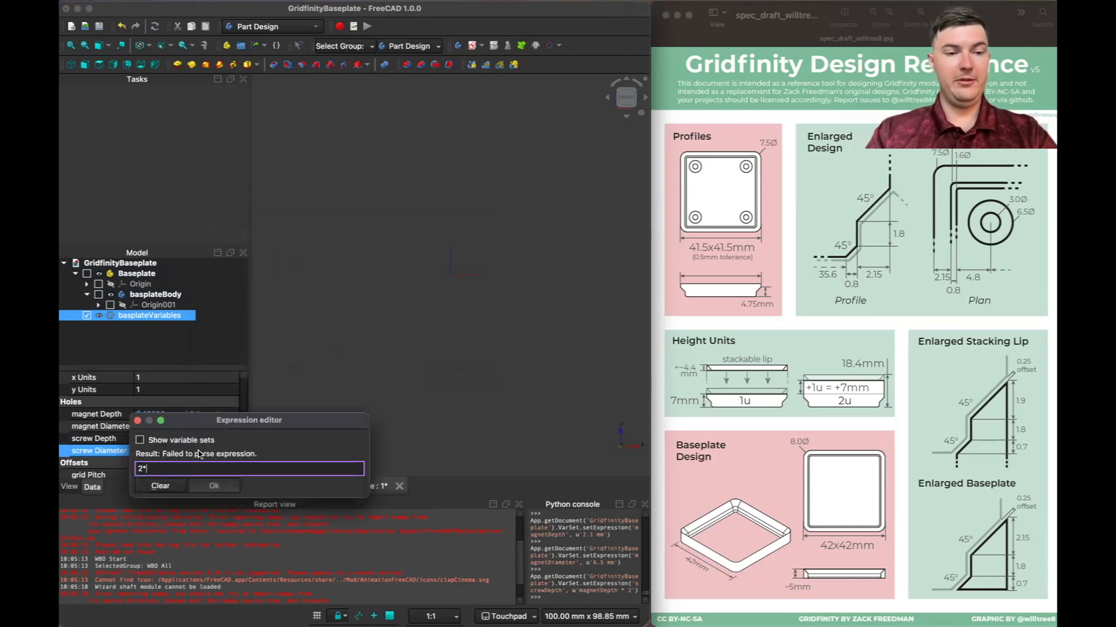
key(BackSpace)
text(3.)
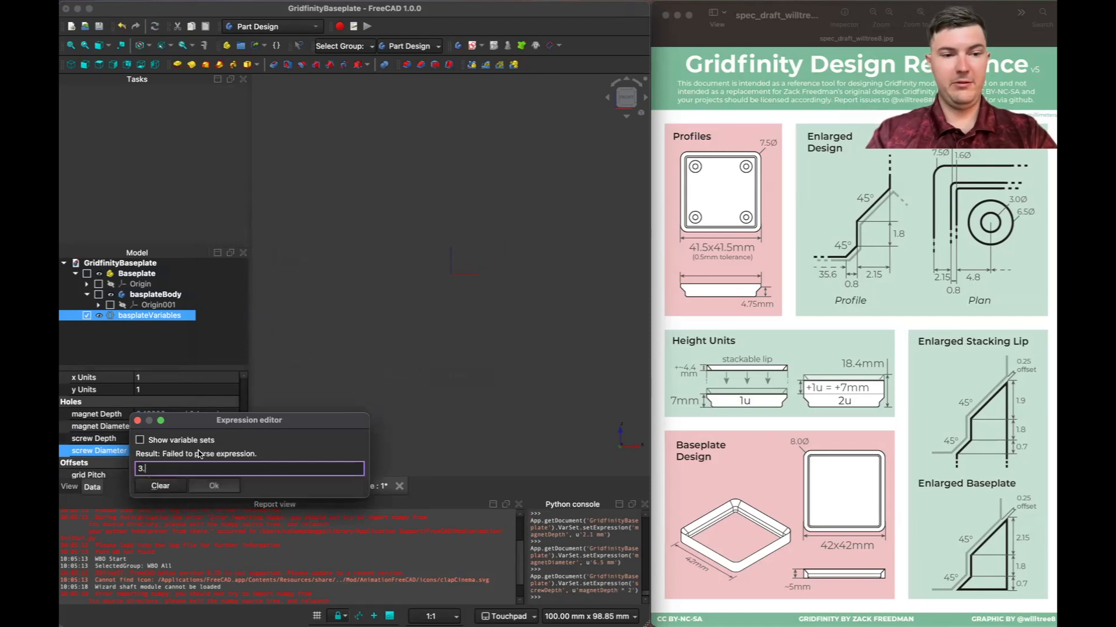
text(00)
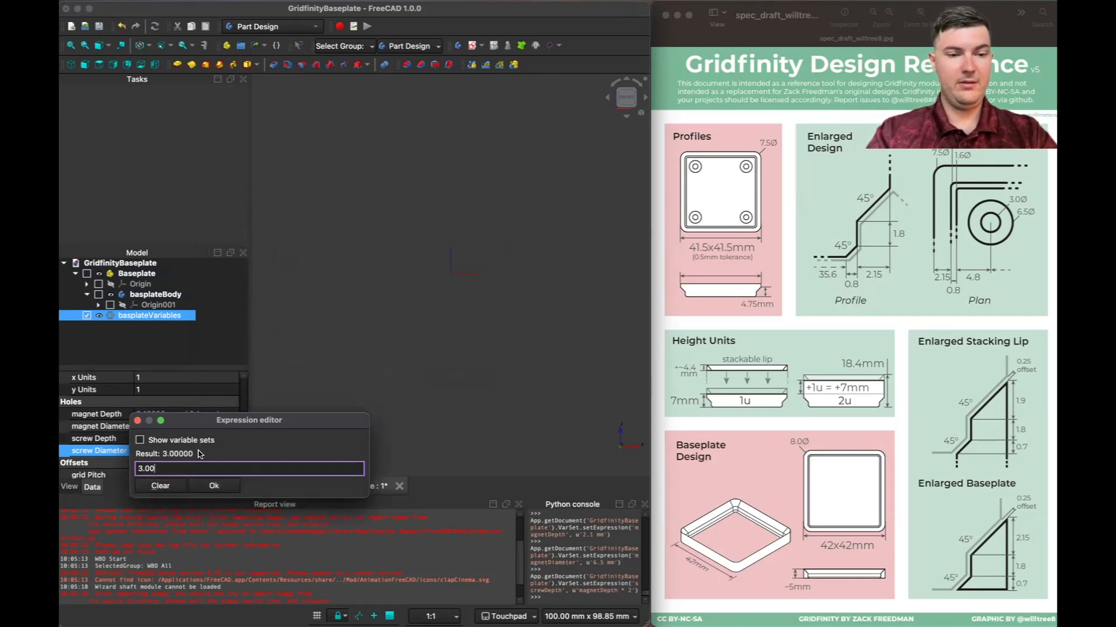
text(mm)
key(Return)
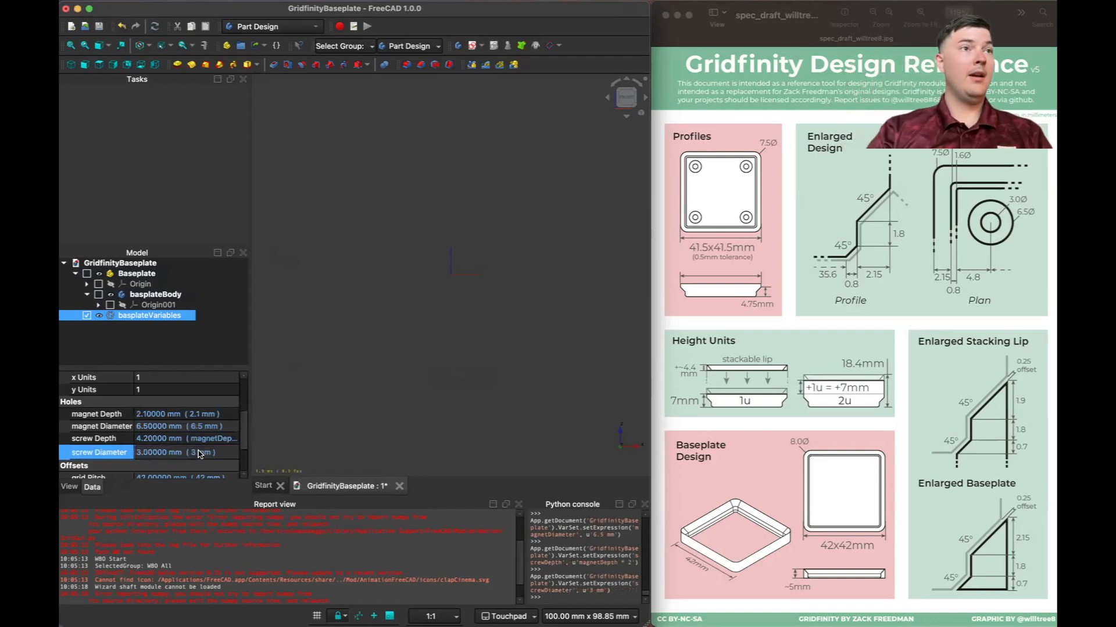
scroll(142, 427, down, 3)
scroll(142, 427, up, 4)
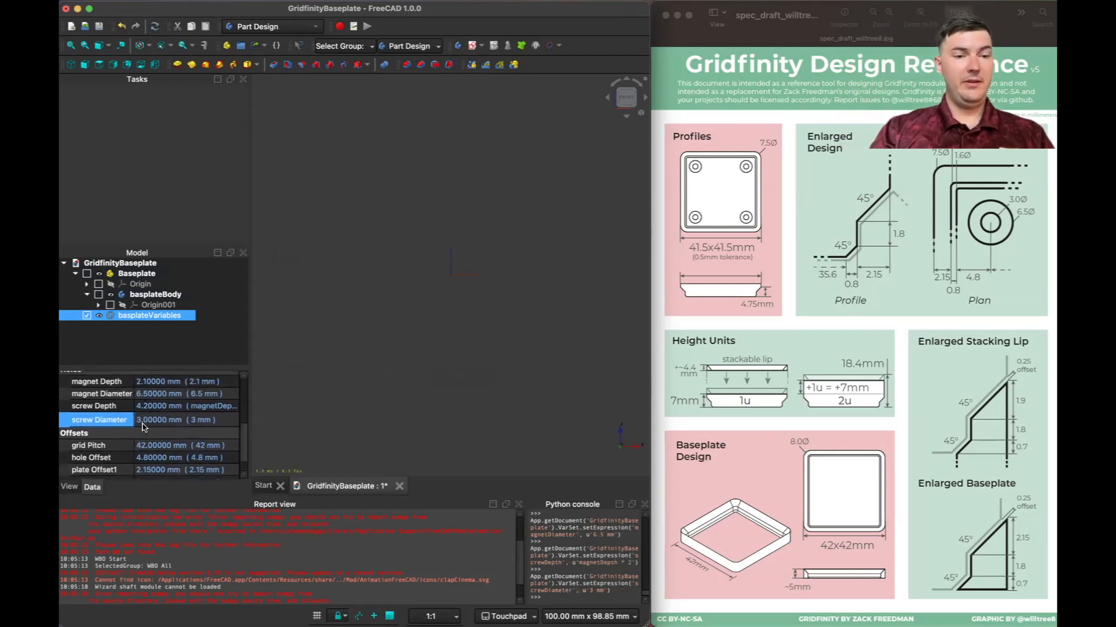
scroll(142, 428, down, 4)
scroll(142, 427, up, 5)
scroll(143, 427, down, 3)
scroll(143, 421, up, 6)
Rename the body to baseplateBody to fix its spelling
click(157, 305)
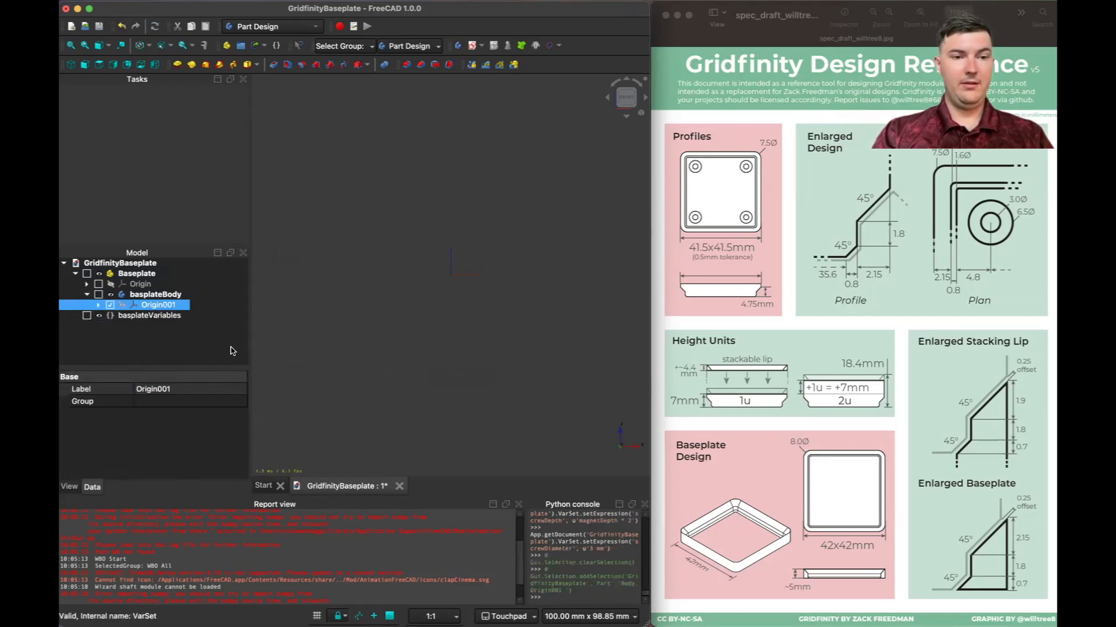
click(165, 295)
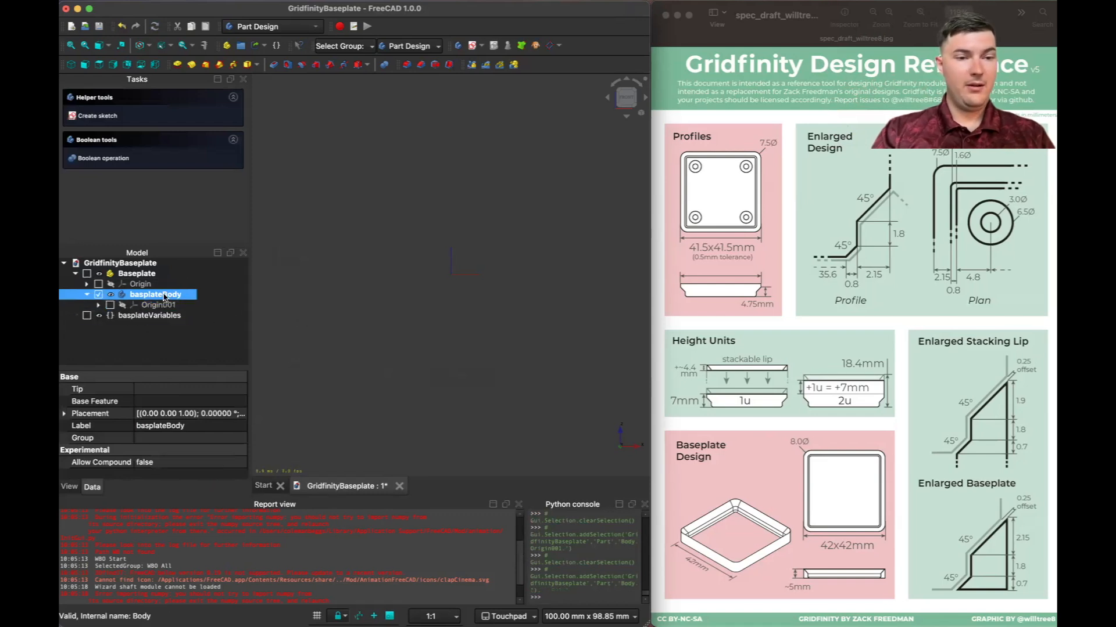
right_click(150, 295)
mouse_move(190, 247)
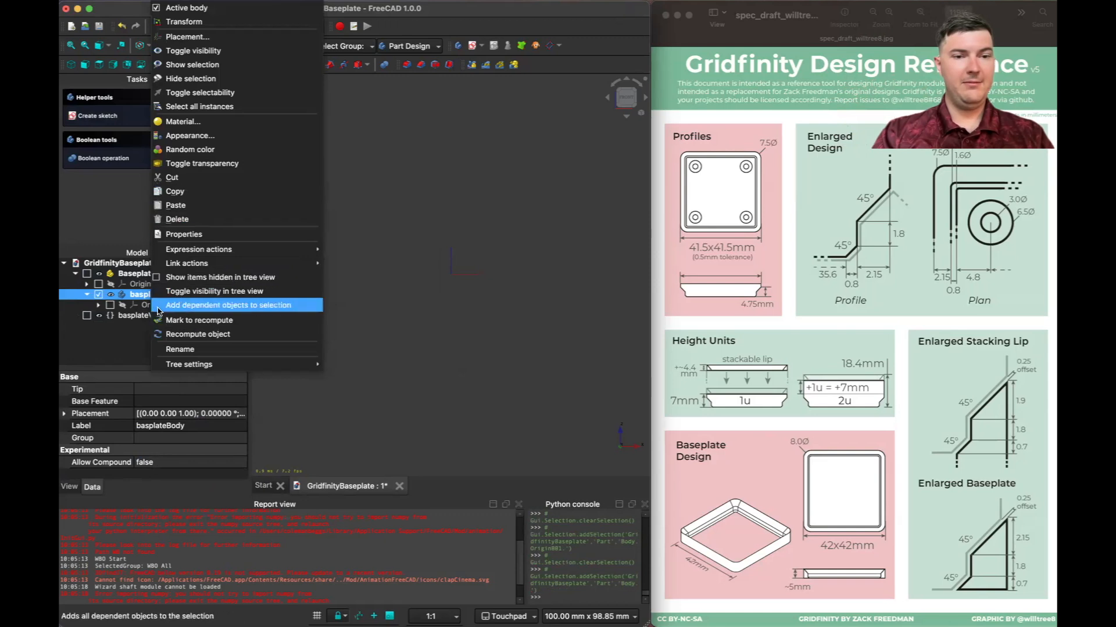
click(139, 298)
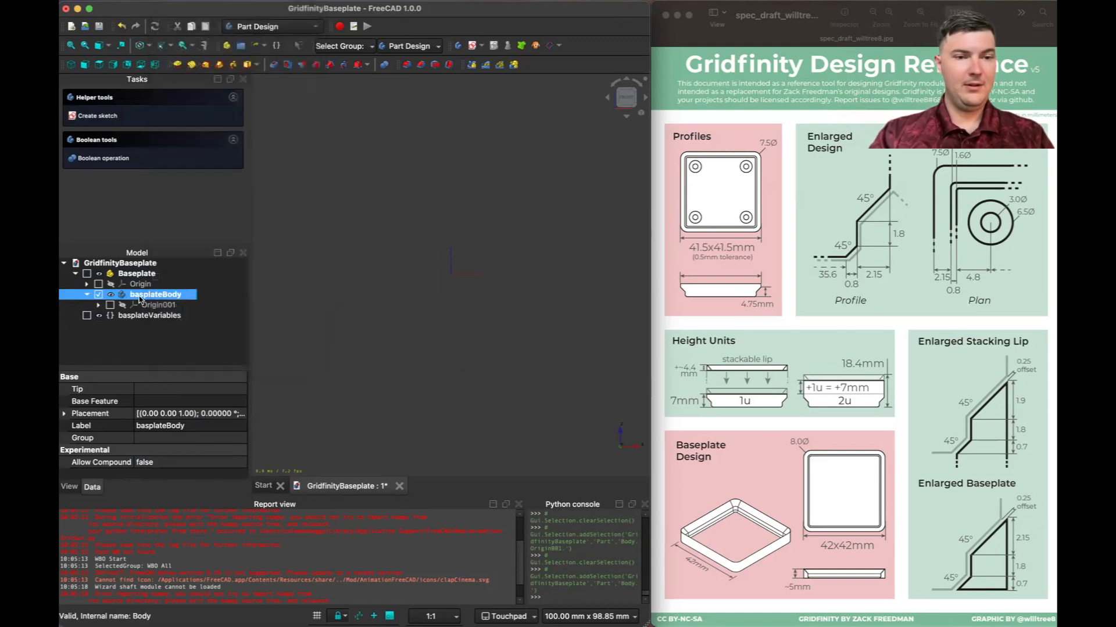
click(140, 299)
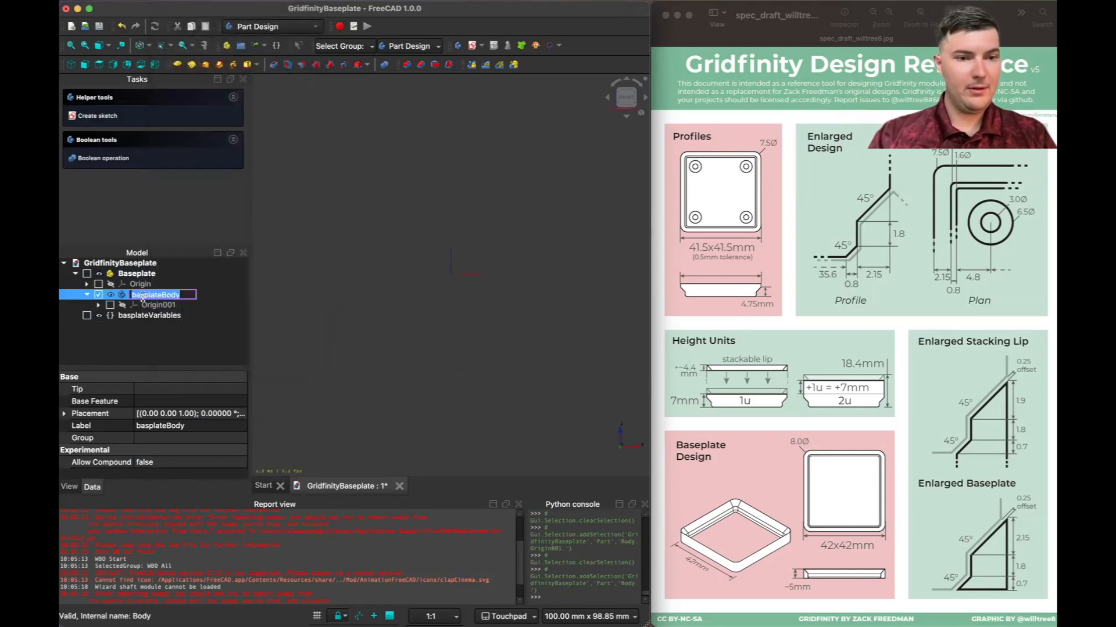
click(172, 318)
text(e)
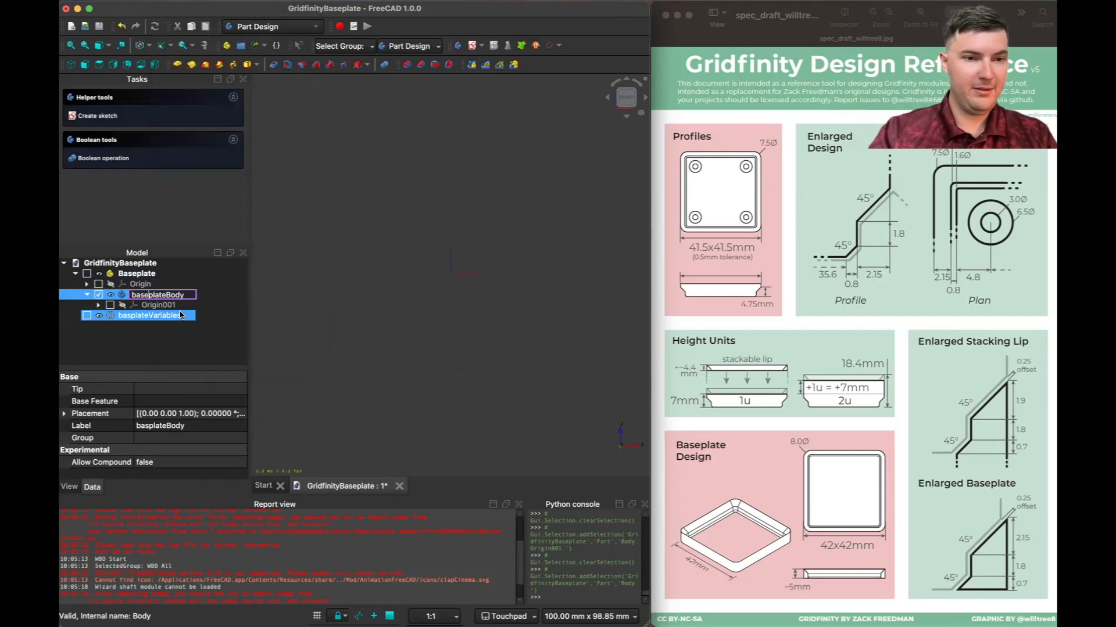
click(200, 302)
key(Return)
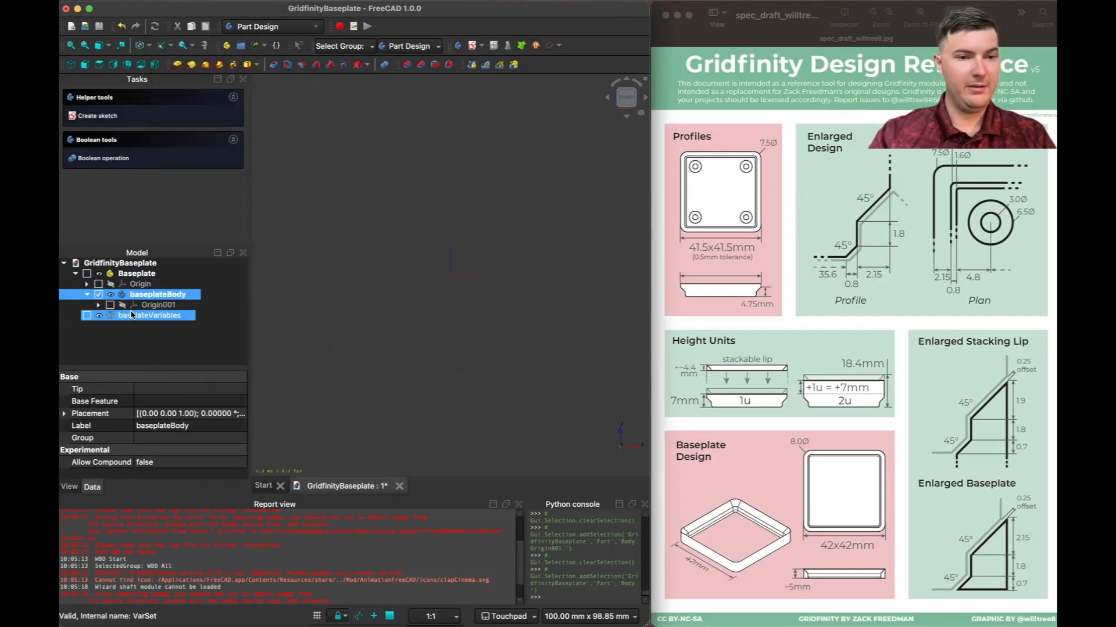
Create a new sketch in the body attached to the XY plane
click(108, 116)
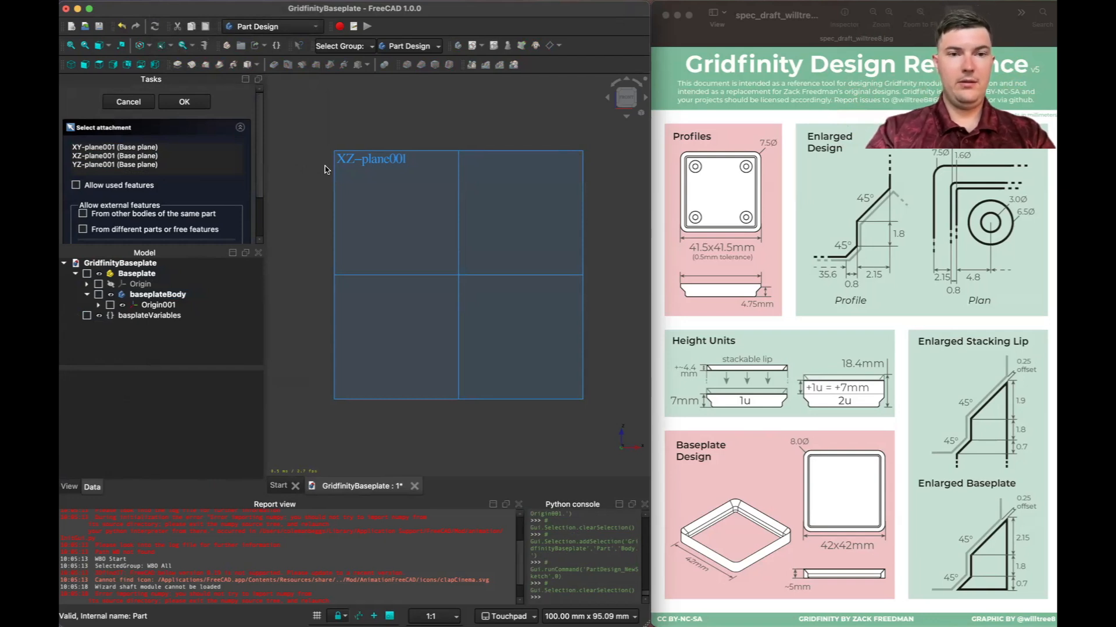
key(6)
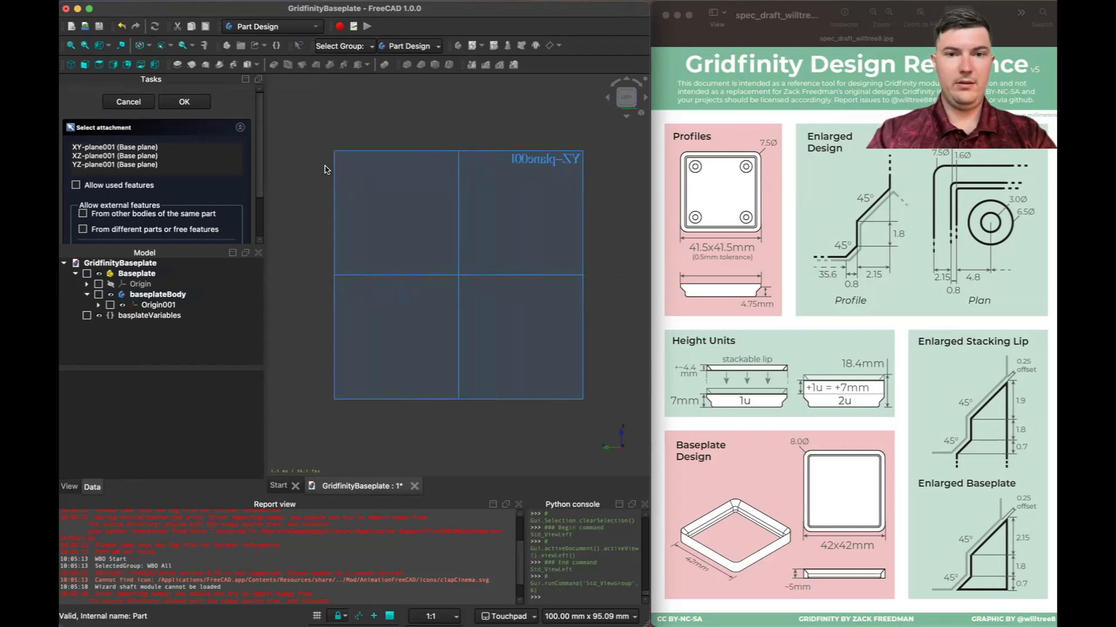
click(91, 187)
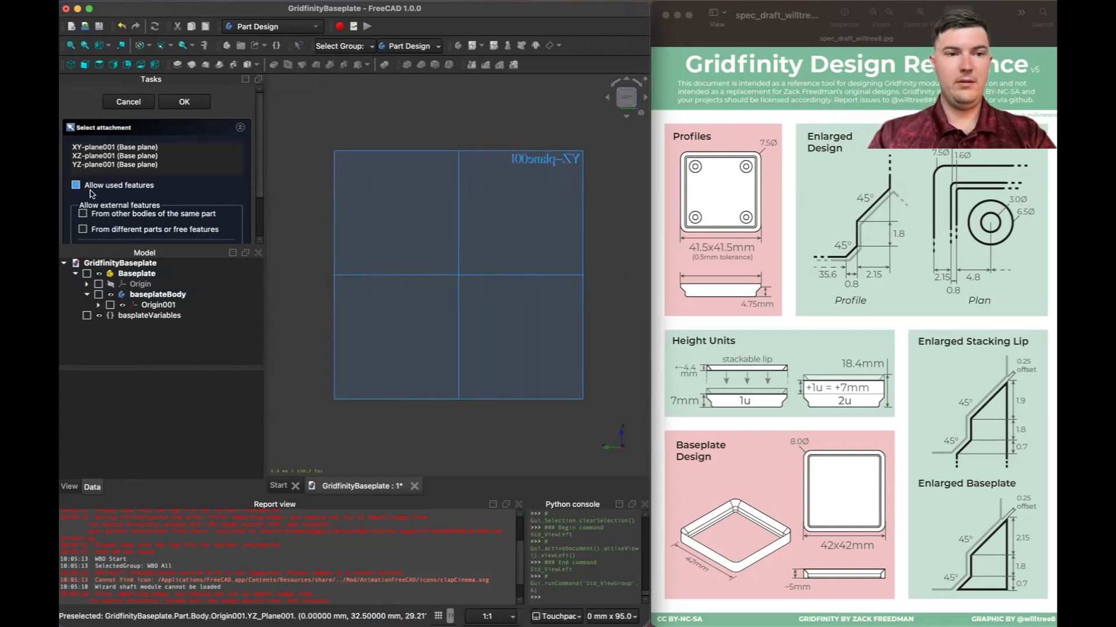
click(76, 185)
click(90, 147)
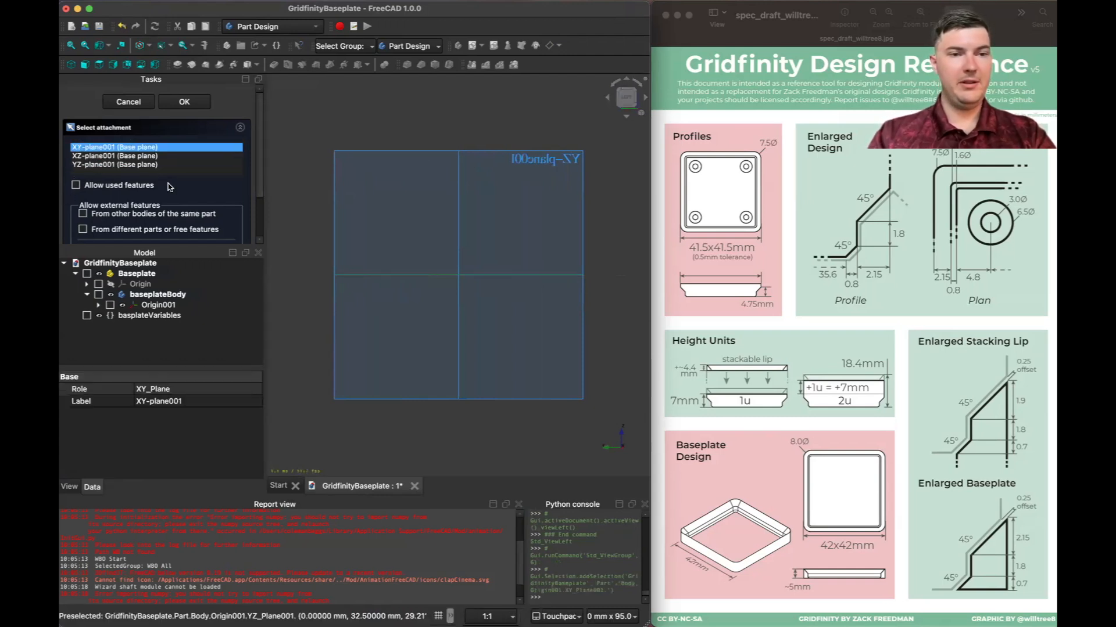
click(186, 103)
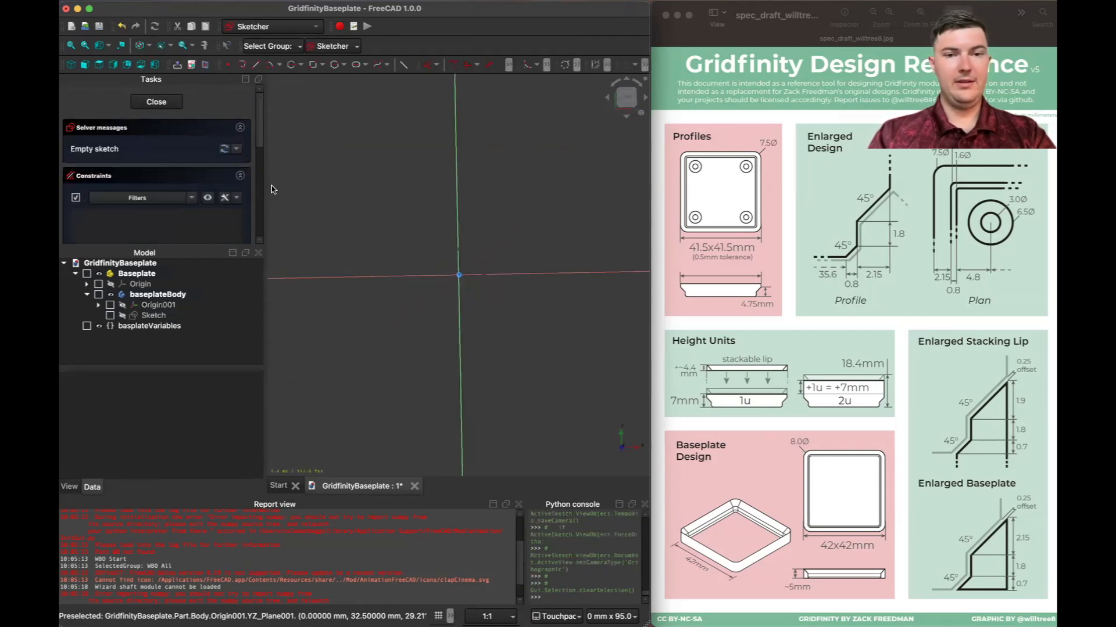
Draw a rectangle from the origin, about 71 by 52 mm, in the sketch
shift+middle_drag(551, 267, 408, 293)
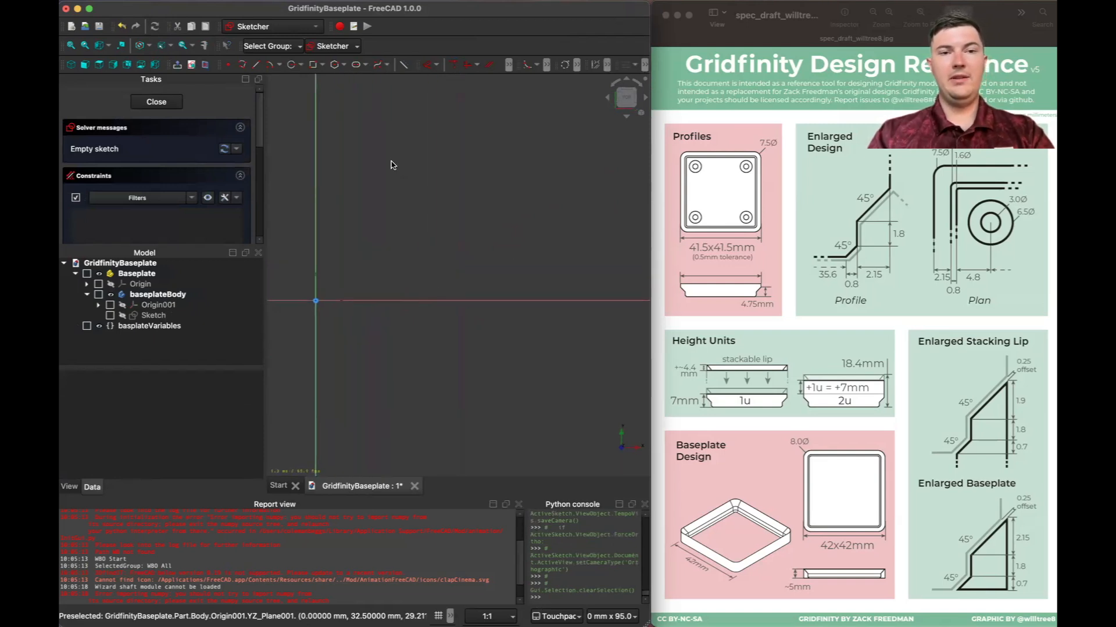
click(312, 65)
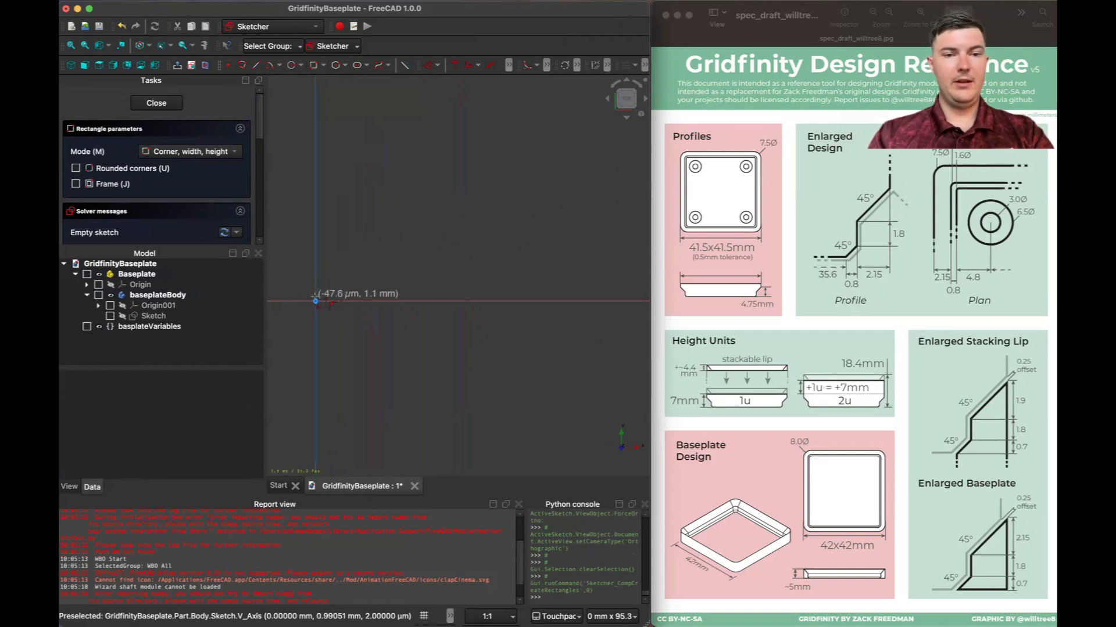
click(315, 301)
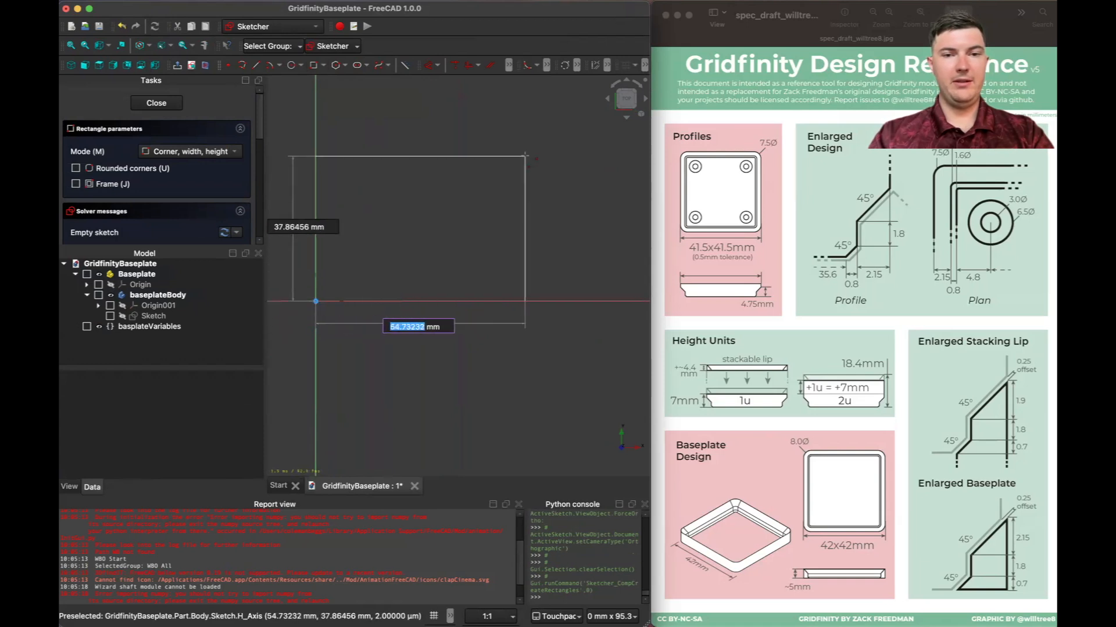
click(589, 95)
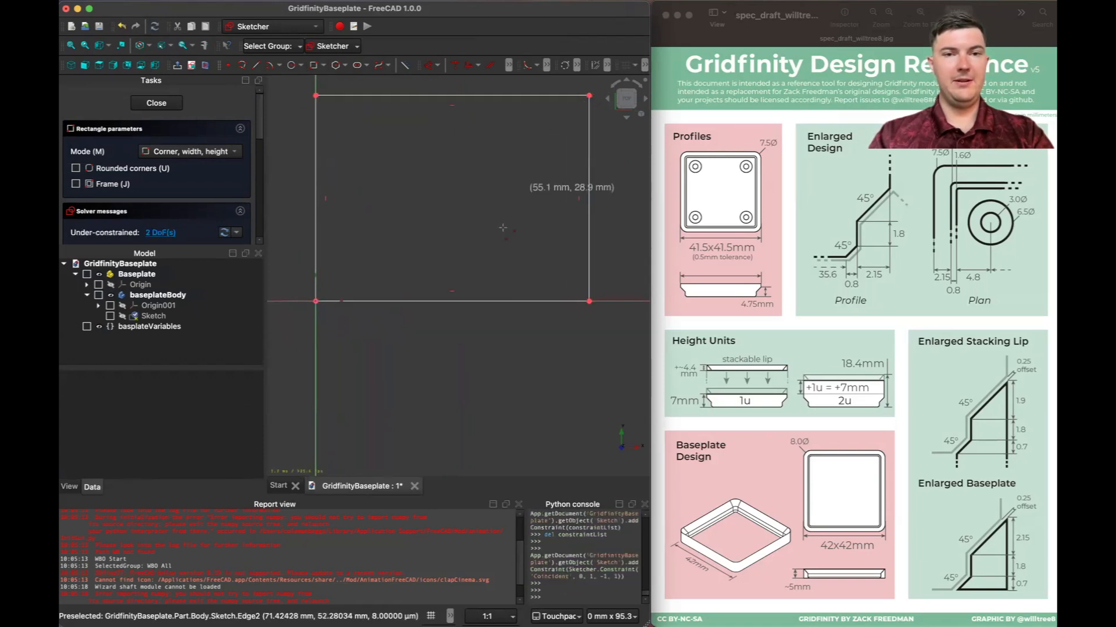
key(Escape)
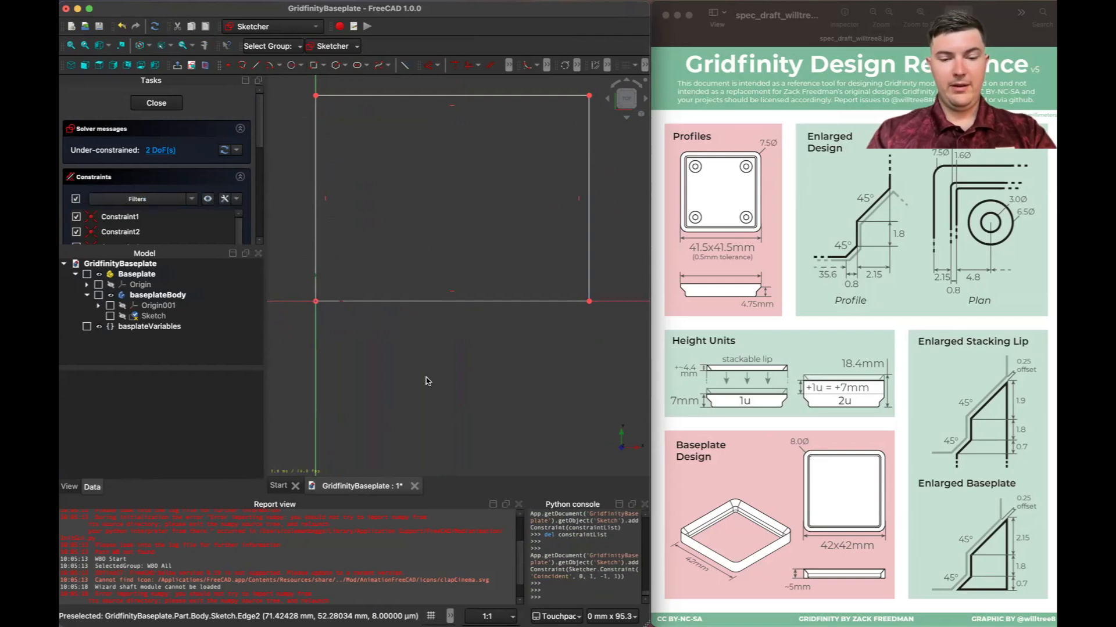
Dimension the rectangle's horizontal length as <<basplateVariables>>.xUnits*<<basplateVariables>>.gridPitch and name the constraint xLen
key(d)
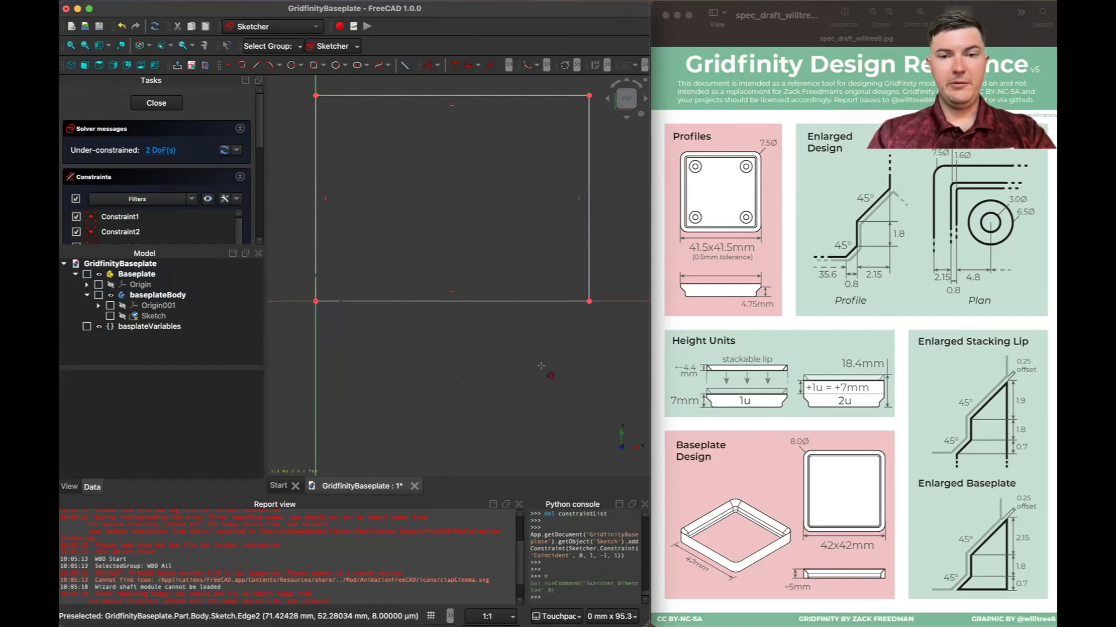
click(597, 310)
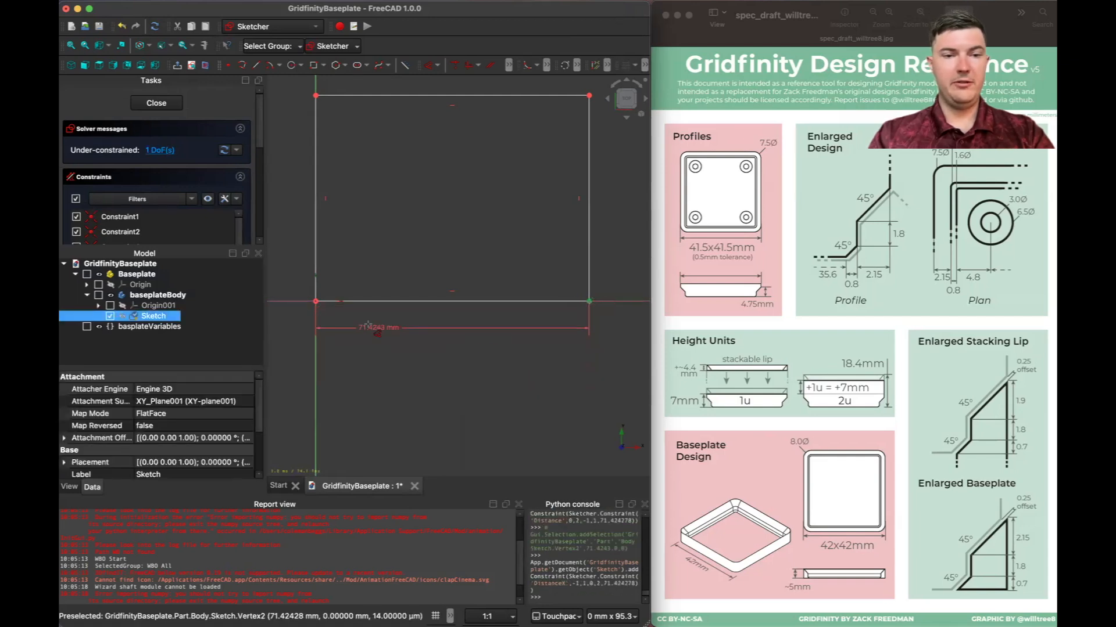
click(324, 309)
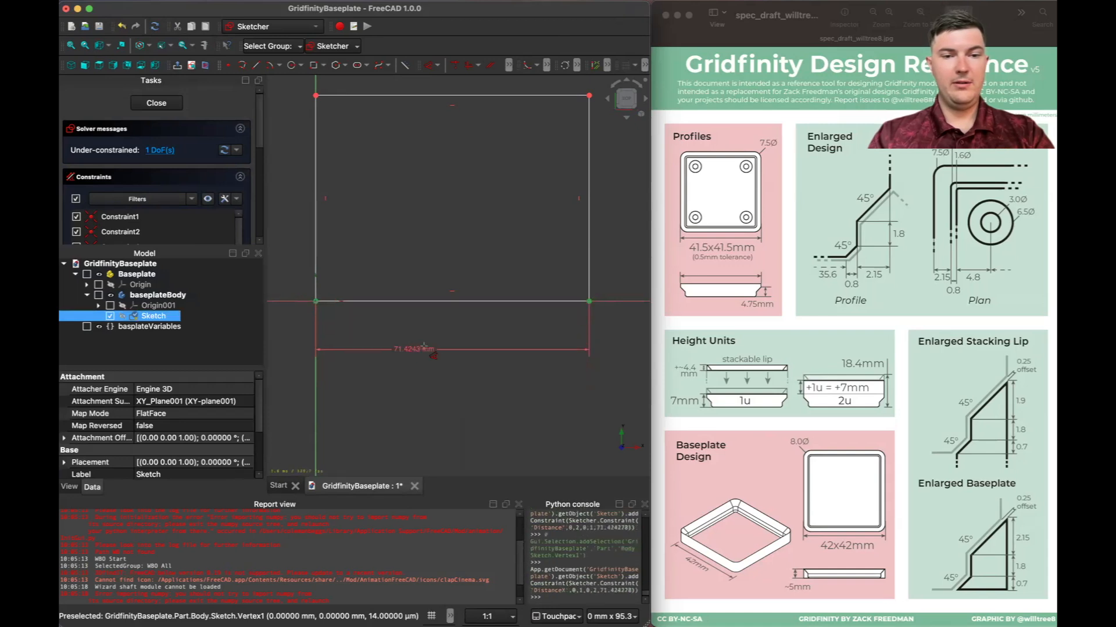
click(459, 351)
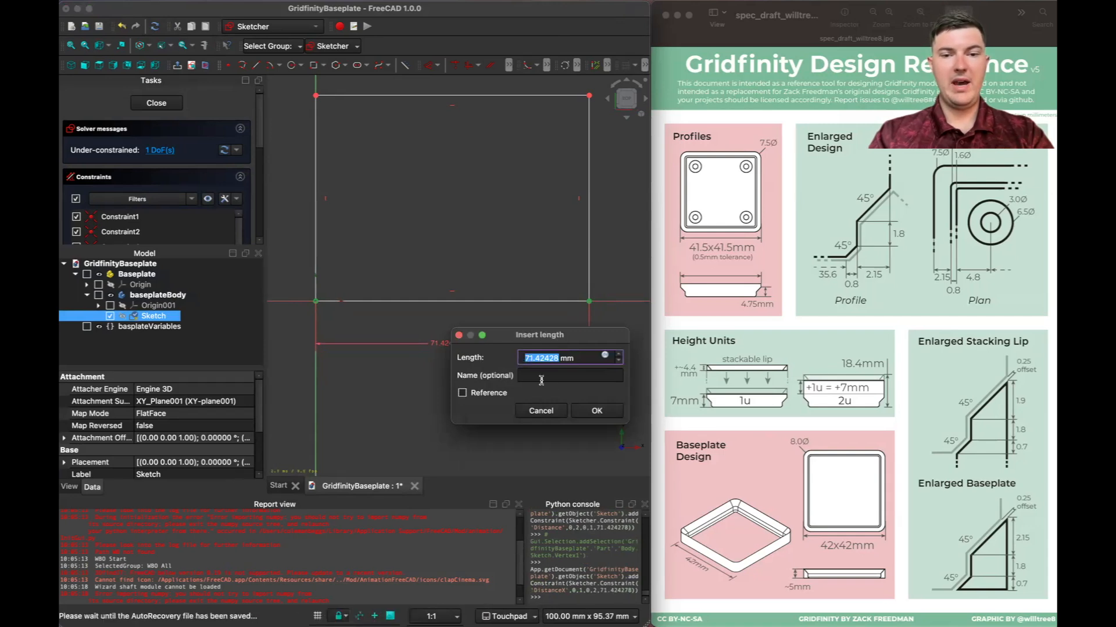
click(605, 357)
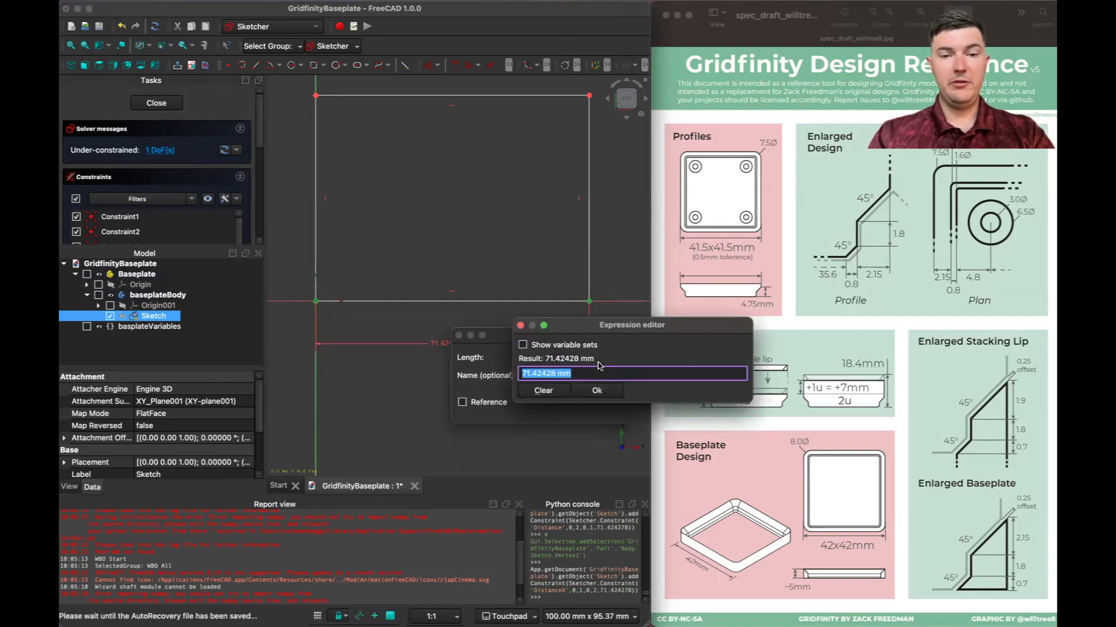
text(f)
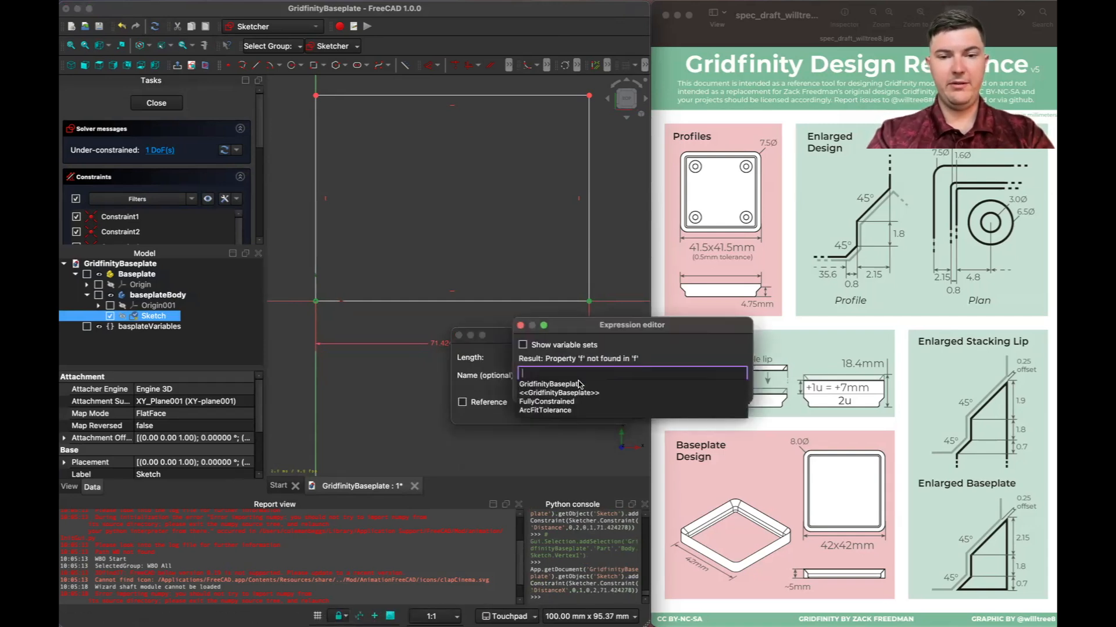
text(gr)
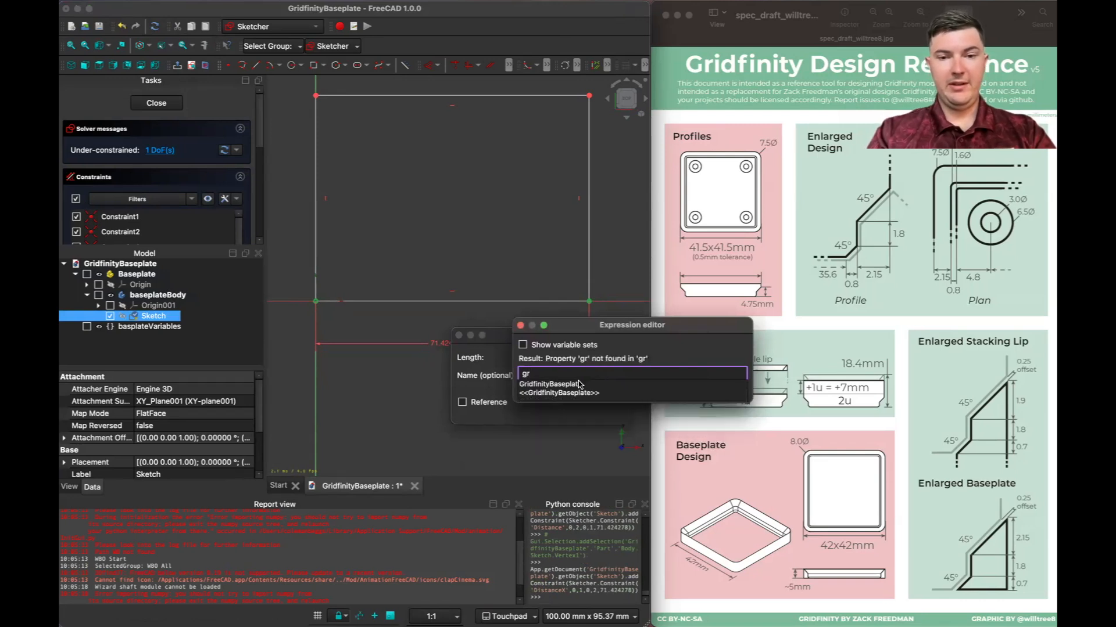
key(BackSpace)
key(BackSpace)
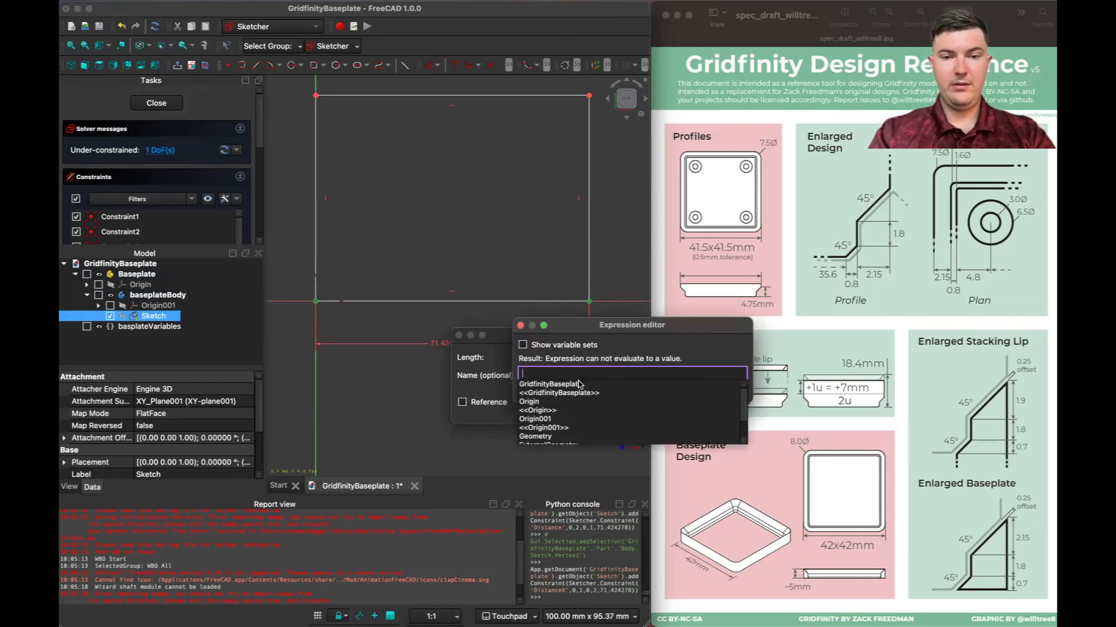
text(bas)
key(Down)
key(Down)
key(Down)
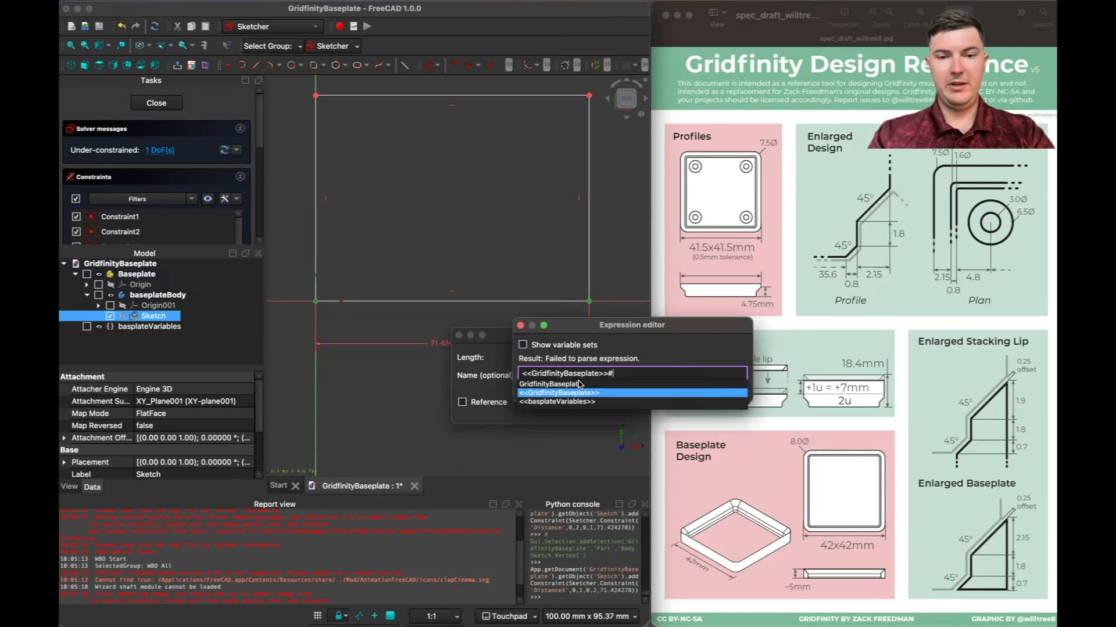
key(Return)
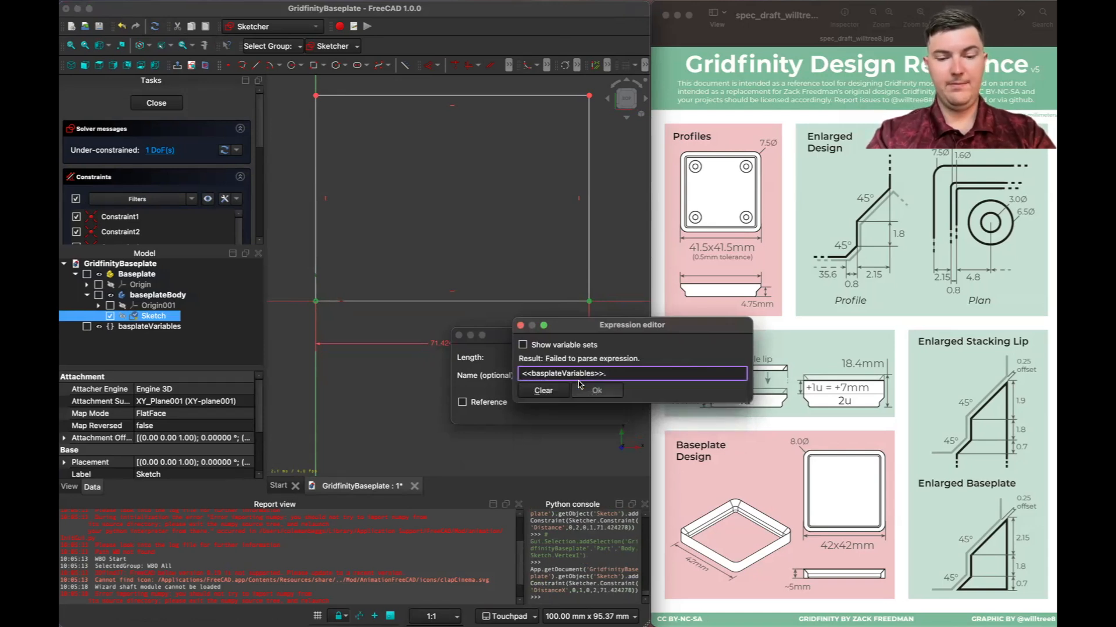
text(xu)
click(580, 384)
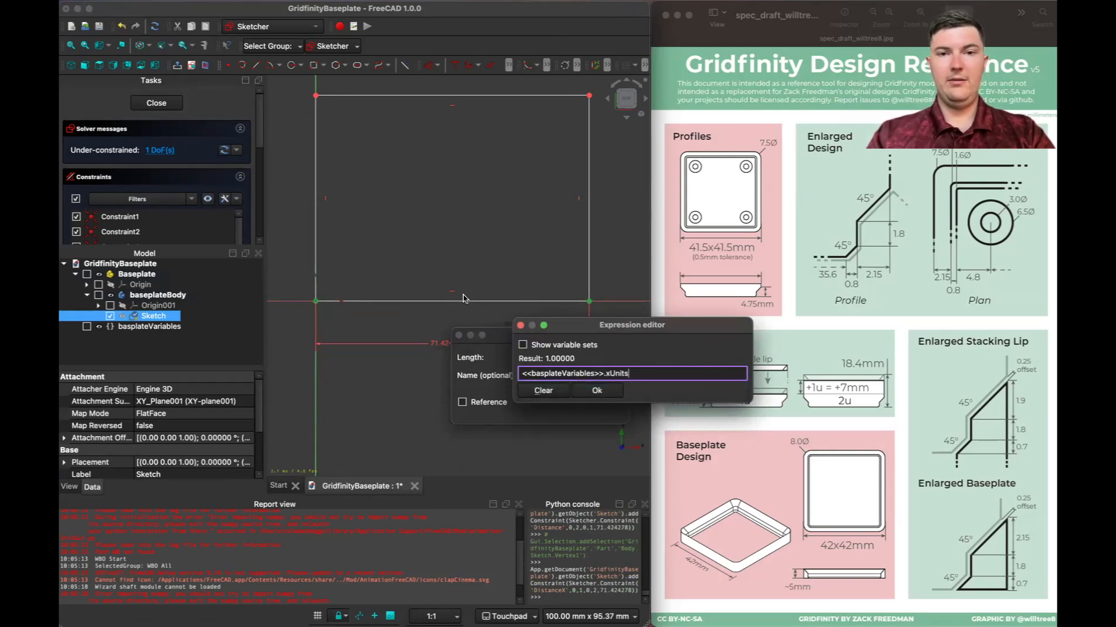
click(594, 347)
click(595, 347)
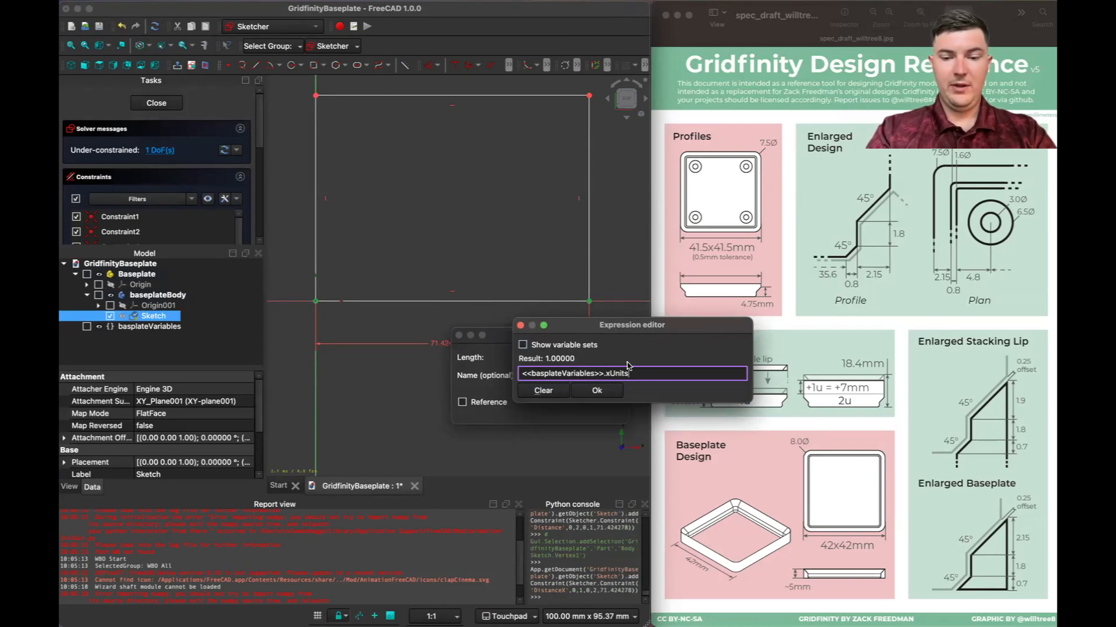
text(*)
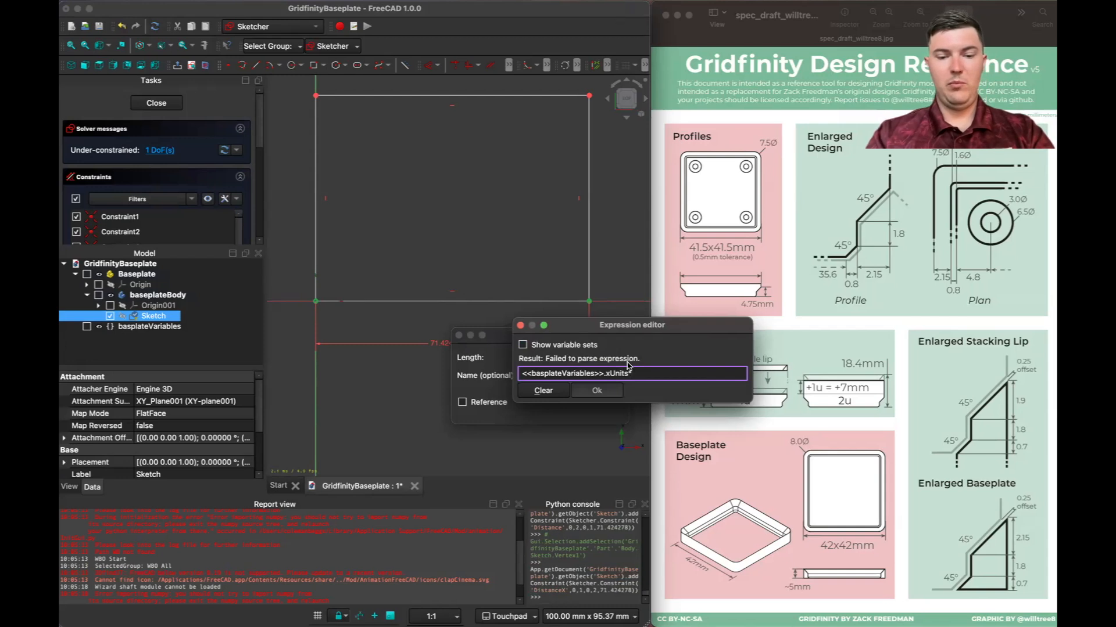
text(ba)
key(Down)
key(Down)
key(Down)
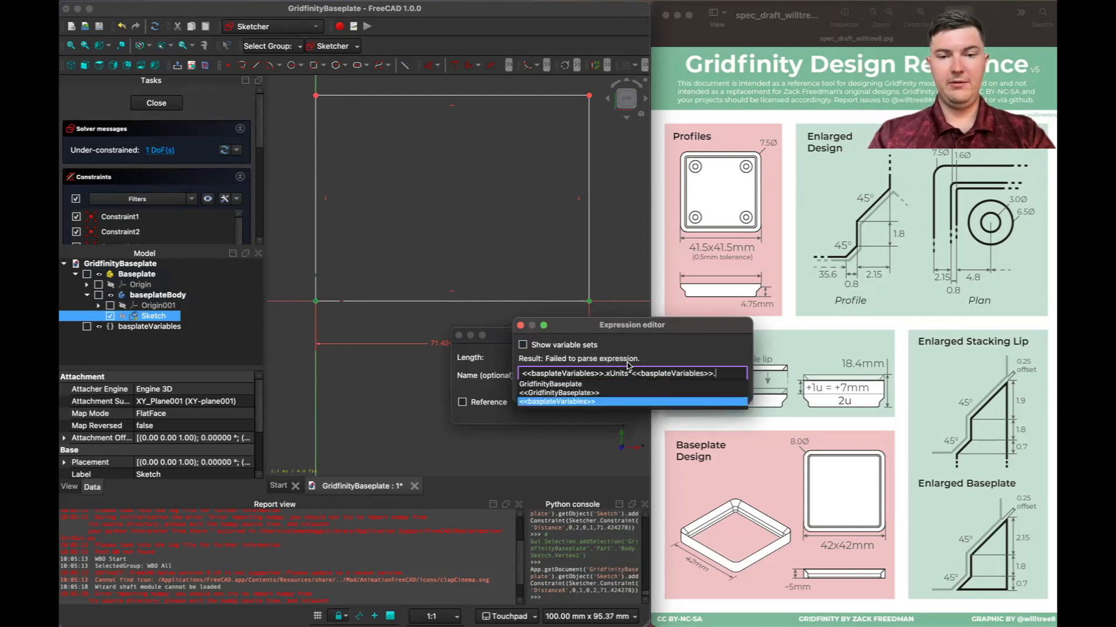
key(Return)
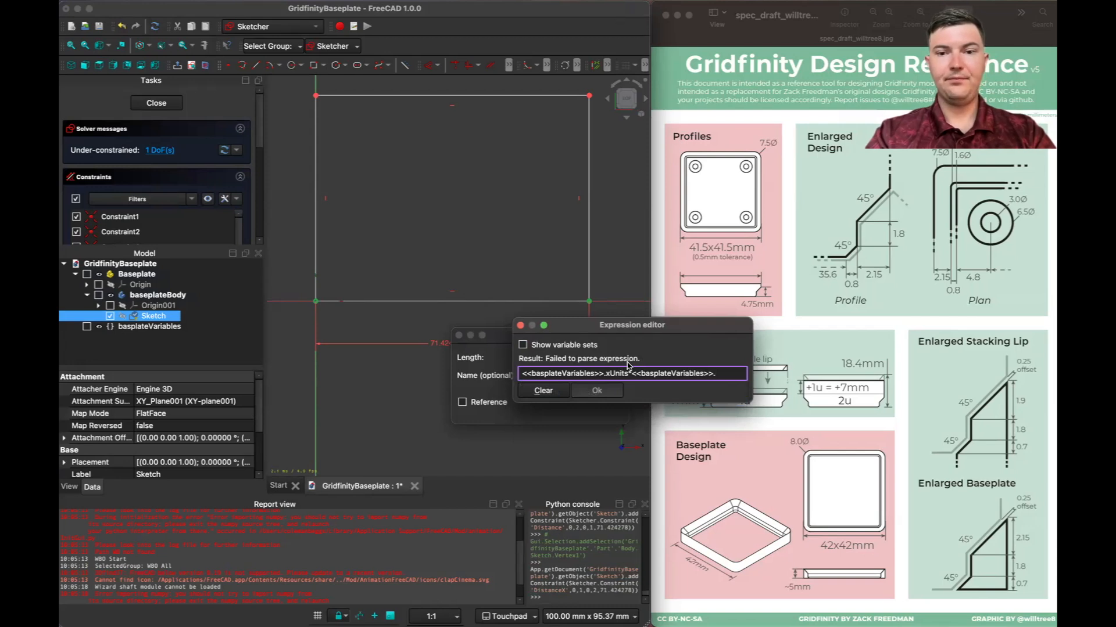
text(gr)
key(Return)
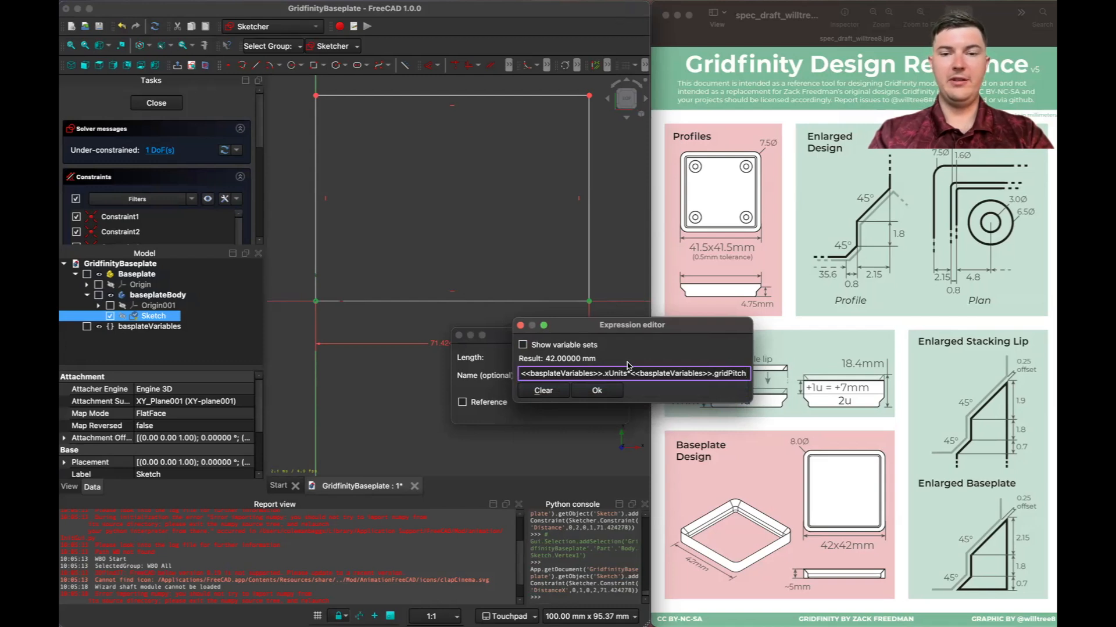
key(Return)
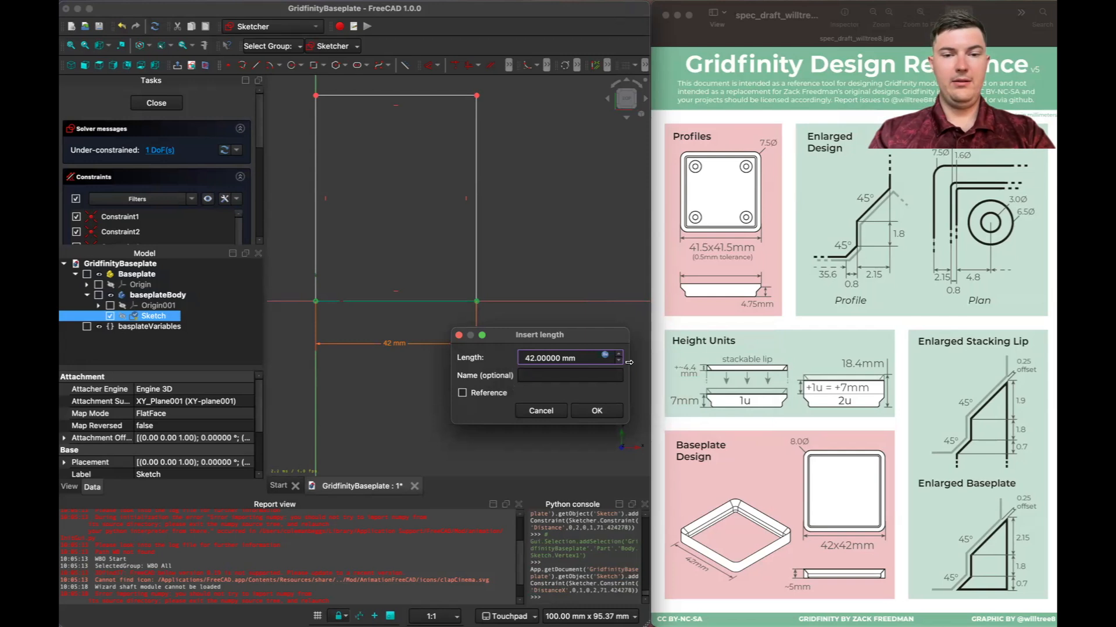
key(Tab)
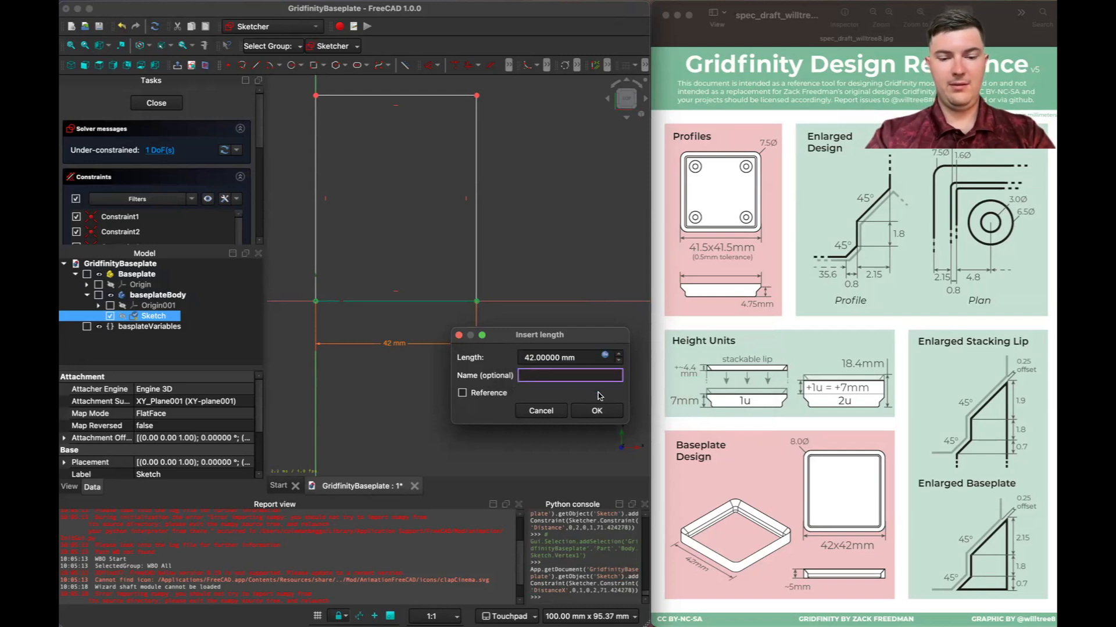
text(xLen)
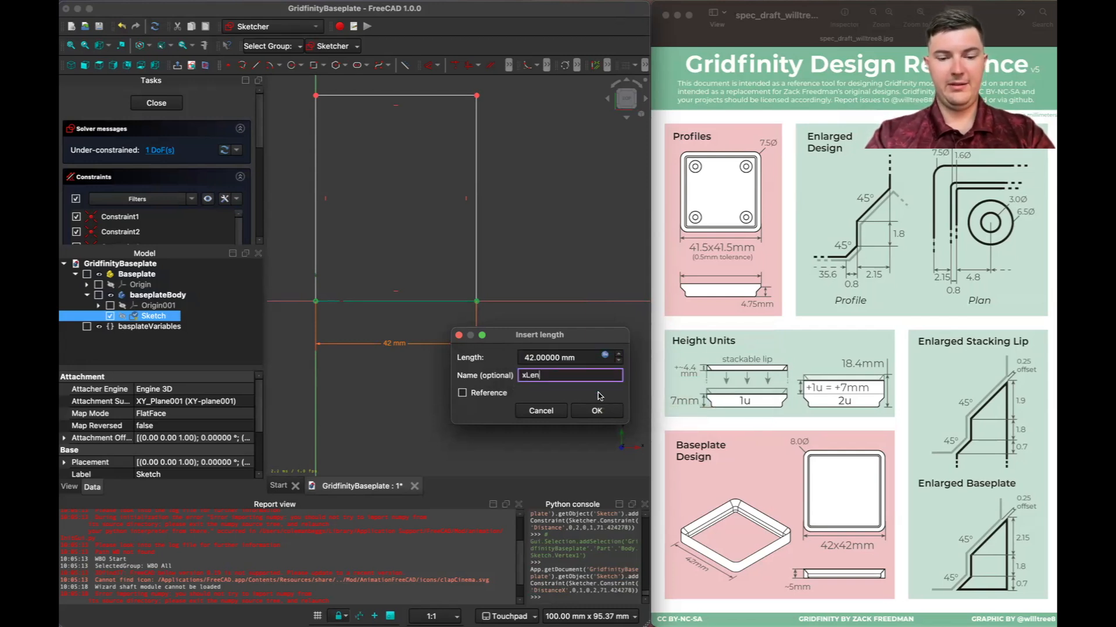
key(Return)
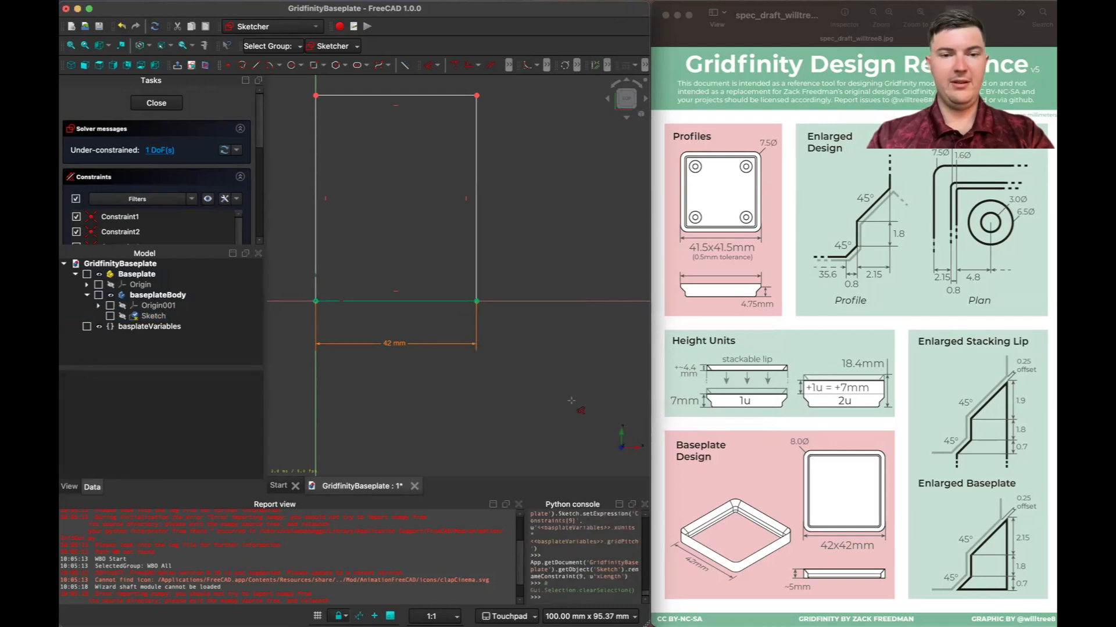
Dimension the rectangle's vertical side as <<basplateVariables>>.yUnits*<<basplateVariables>>.gridPitch and name the constraint yLength
click(477, 95)
click(478, 296)
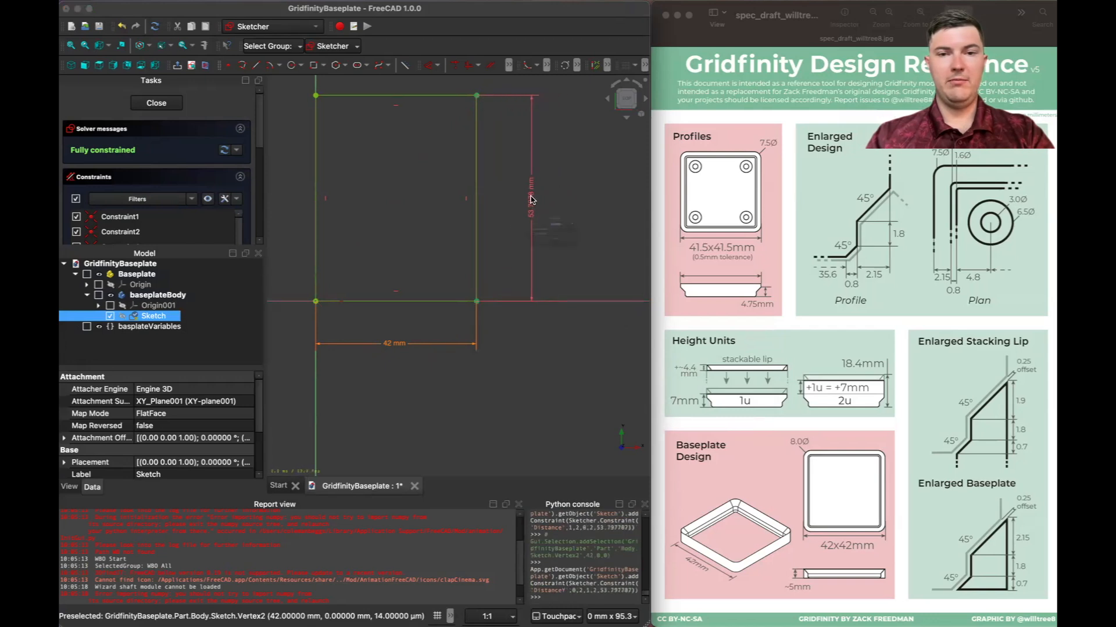
click(534, 201)
text(=)
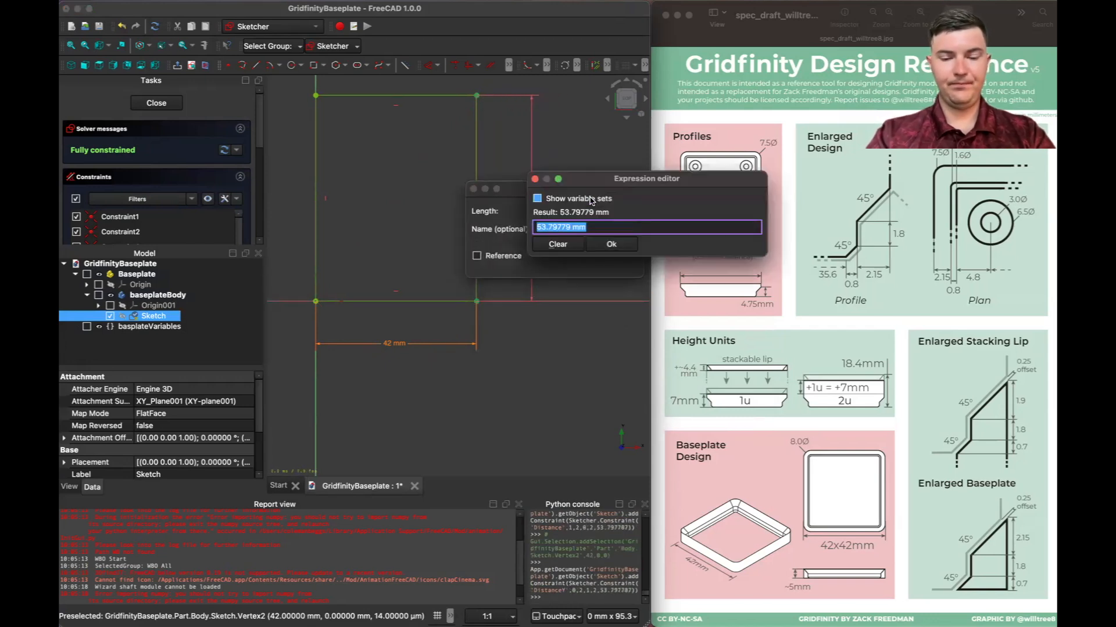
text(<<basplateVariables>>.)
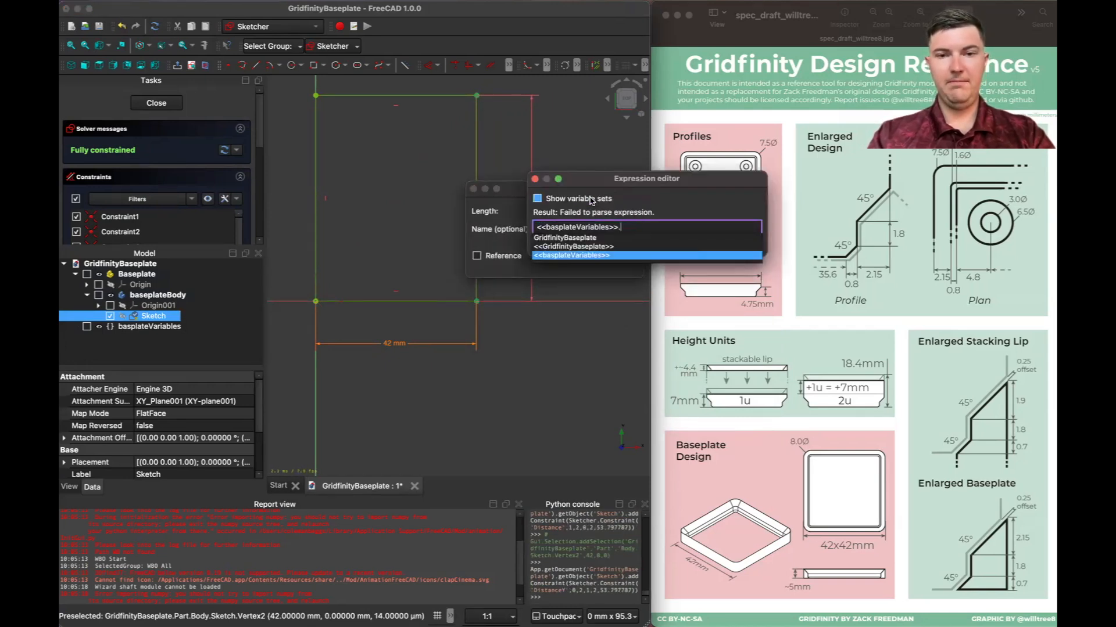
key(Return)
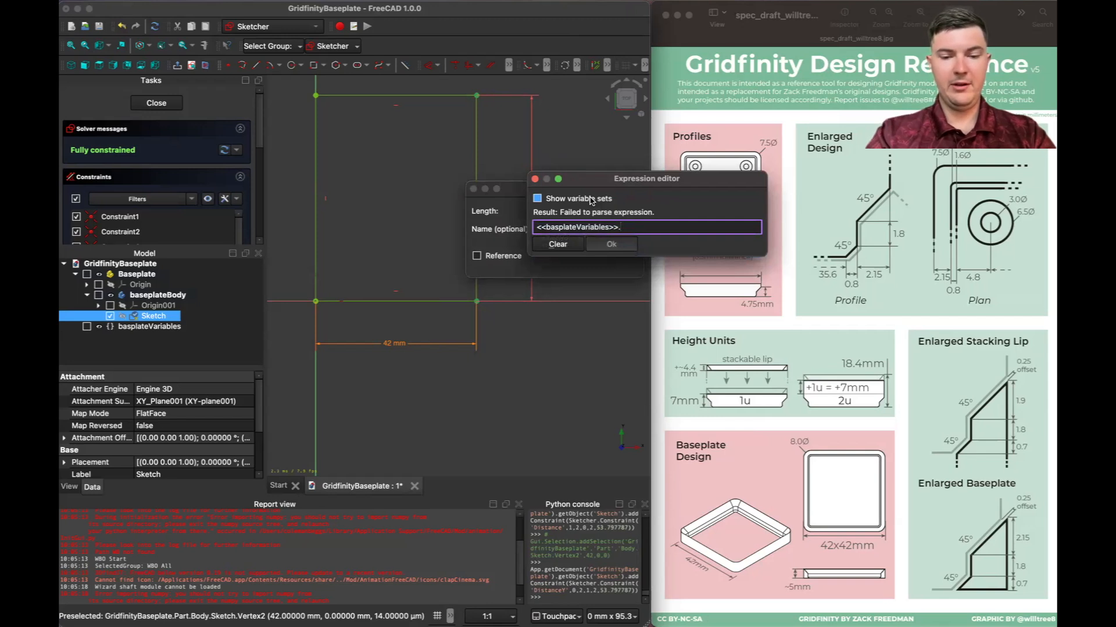
text(yUnits*)
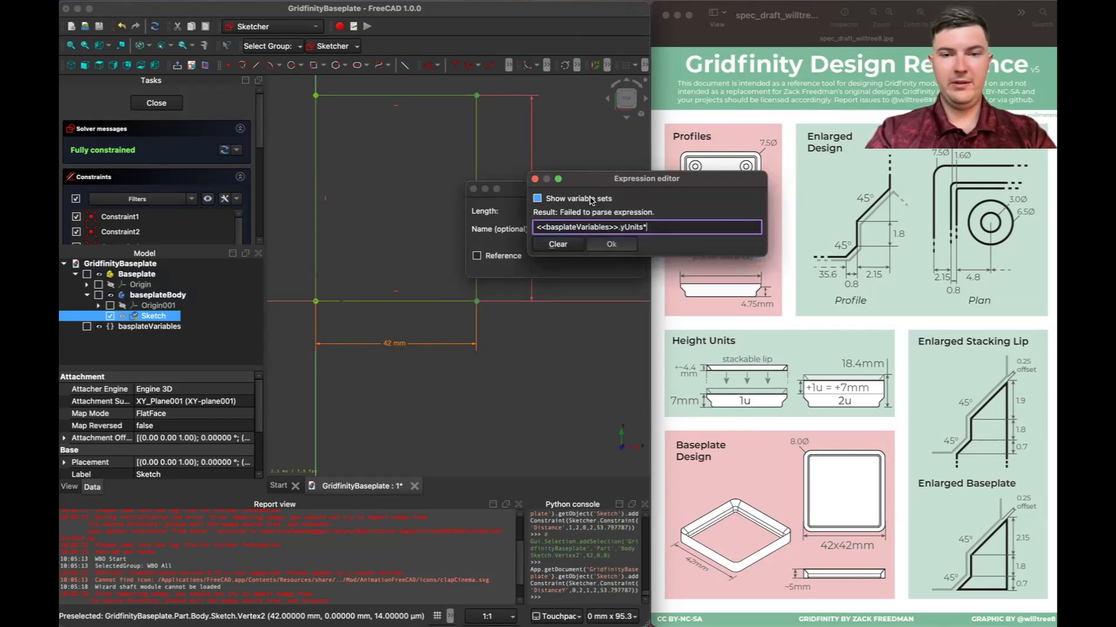
text(<<basplateVariables>>.)
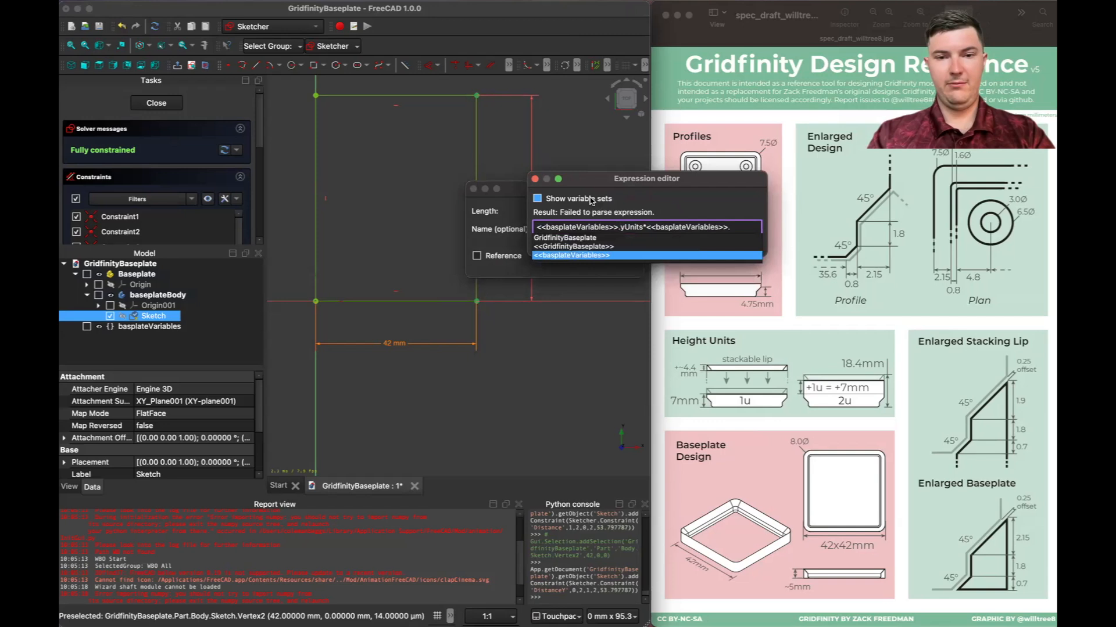
key(Return)
text(g)
key(Return)
key(Return)
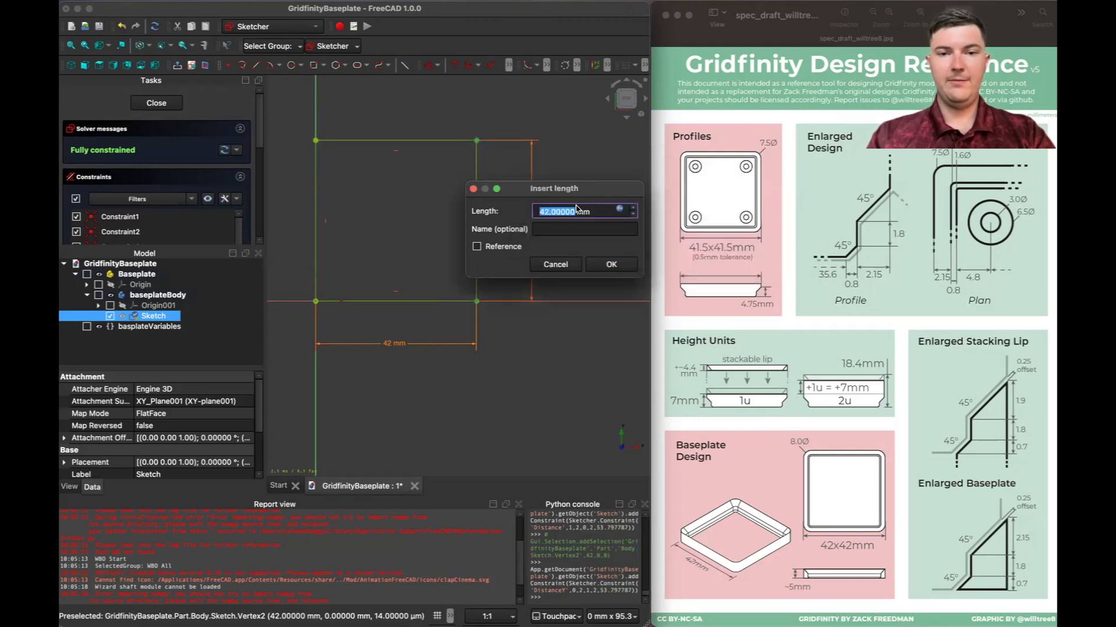
click(562, 228)
text(yLeng)
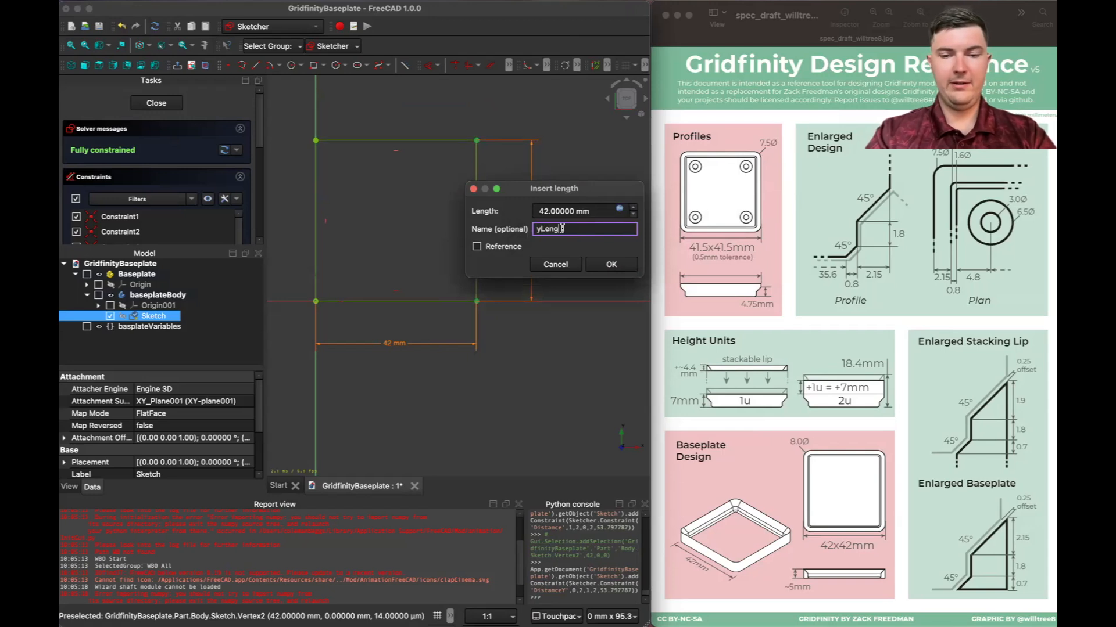
text(th)
click(611, 266)
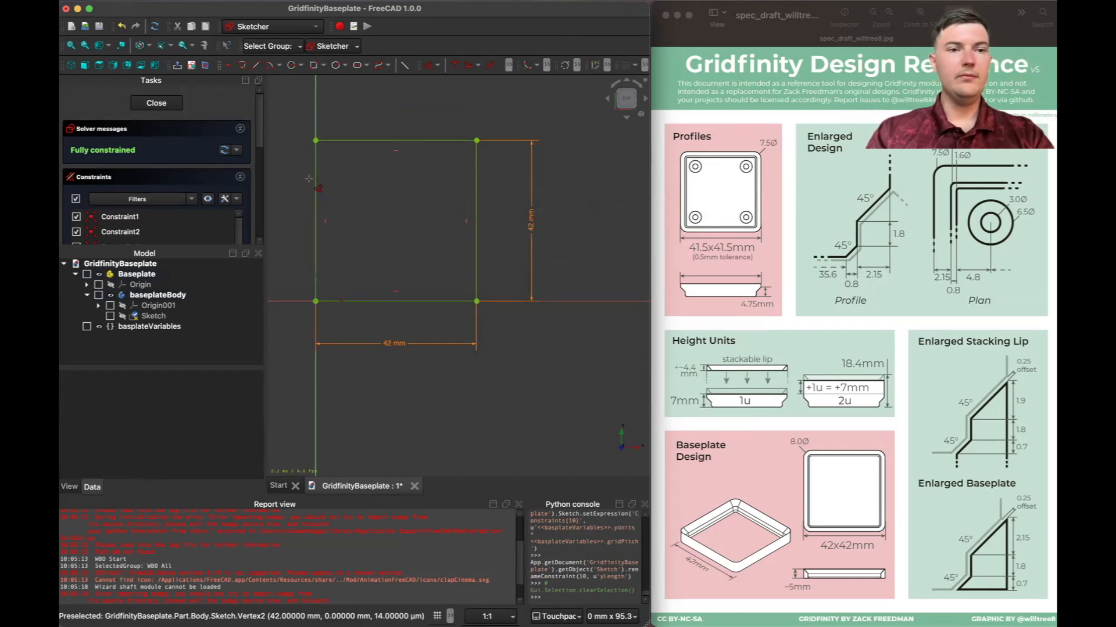
Close the sketch editor to return to the body
click(155, 104)
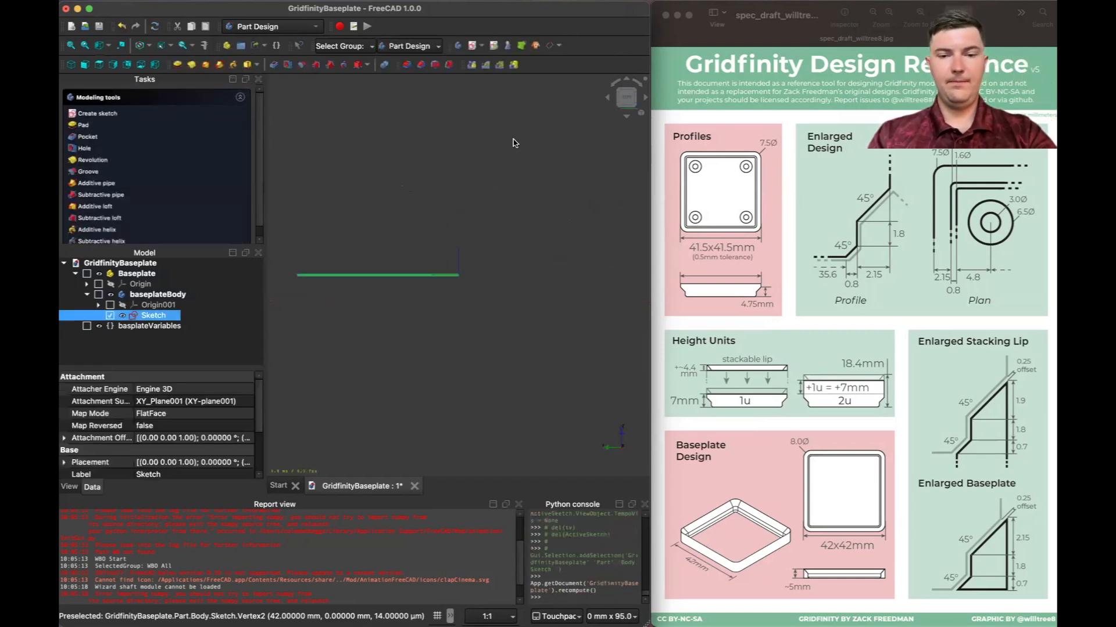
click(517, 165)
key(6)
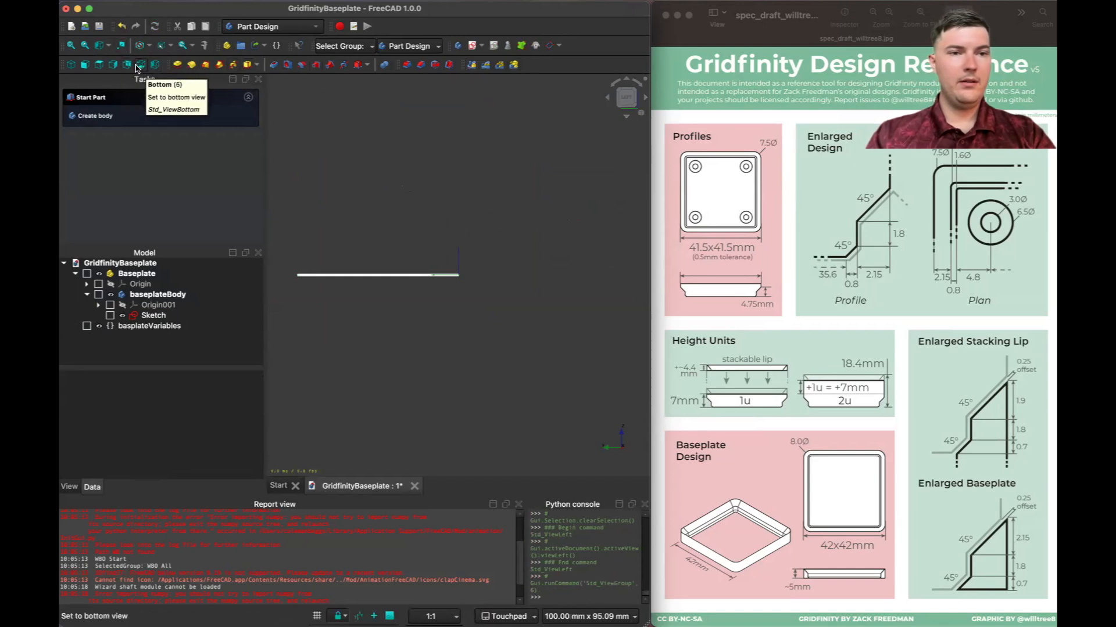
click(72, 66)
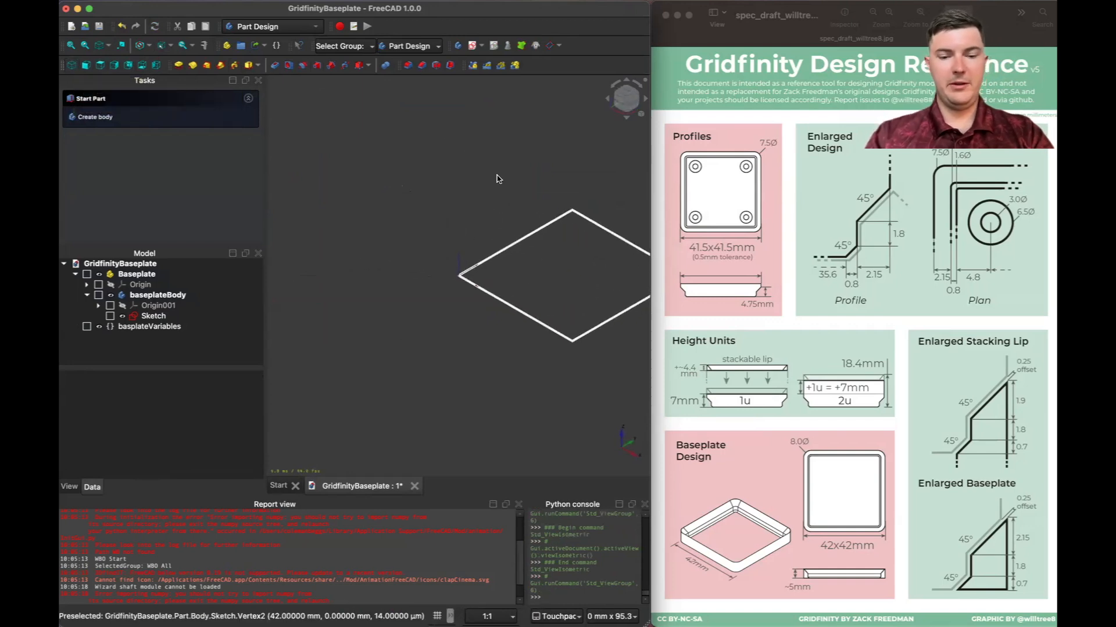
key(v)
key(f)
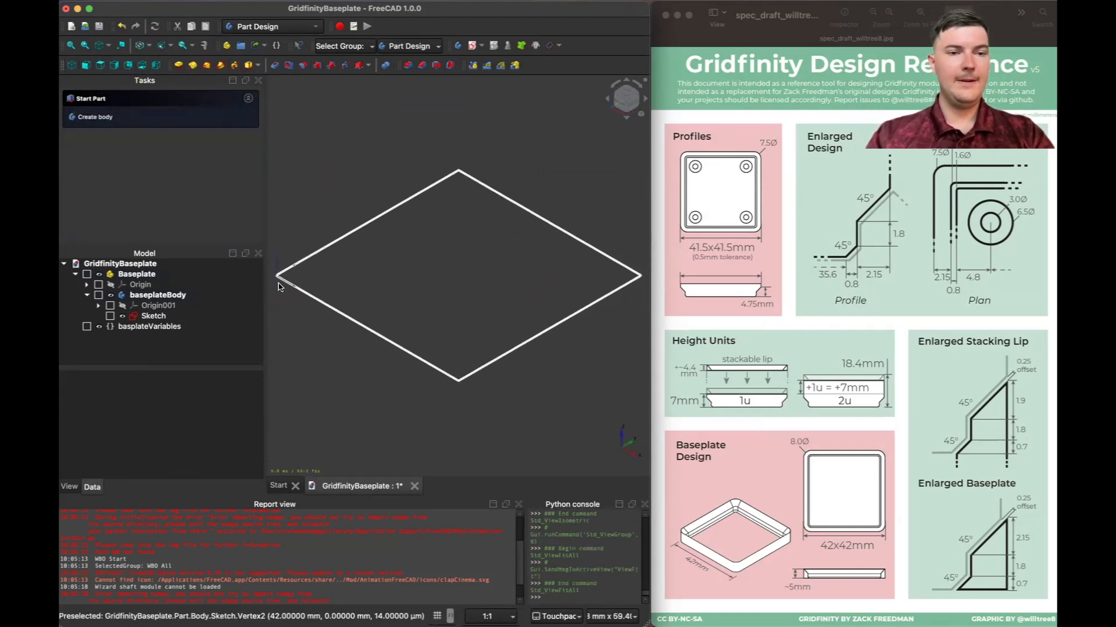
Rename the sketch as plateOutline
click(152, 315)
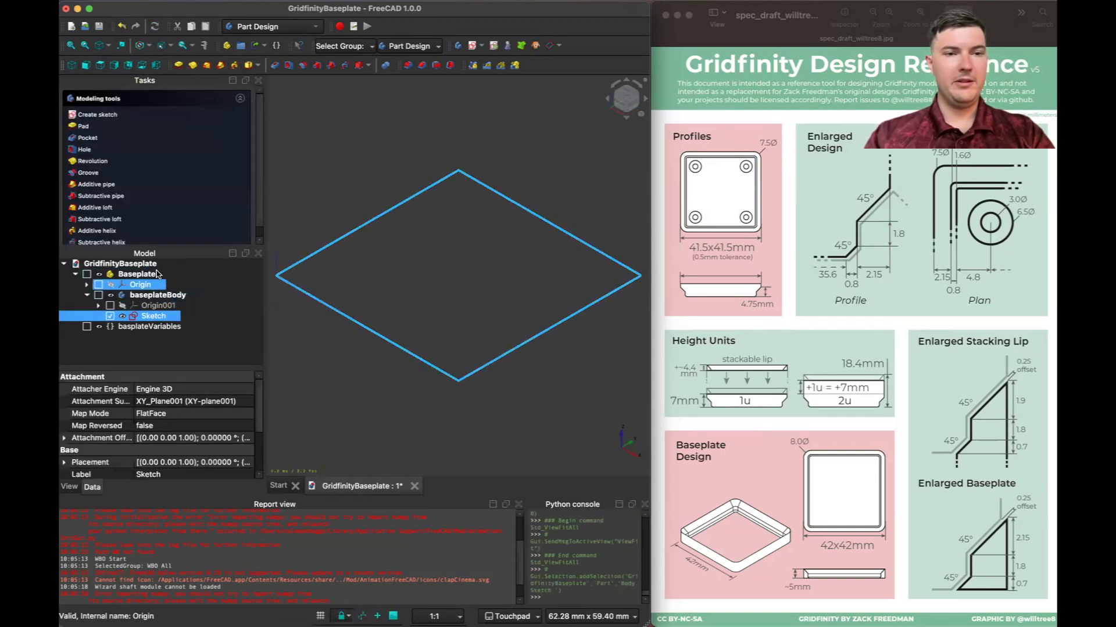
click(159, 317)
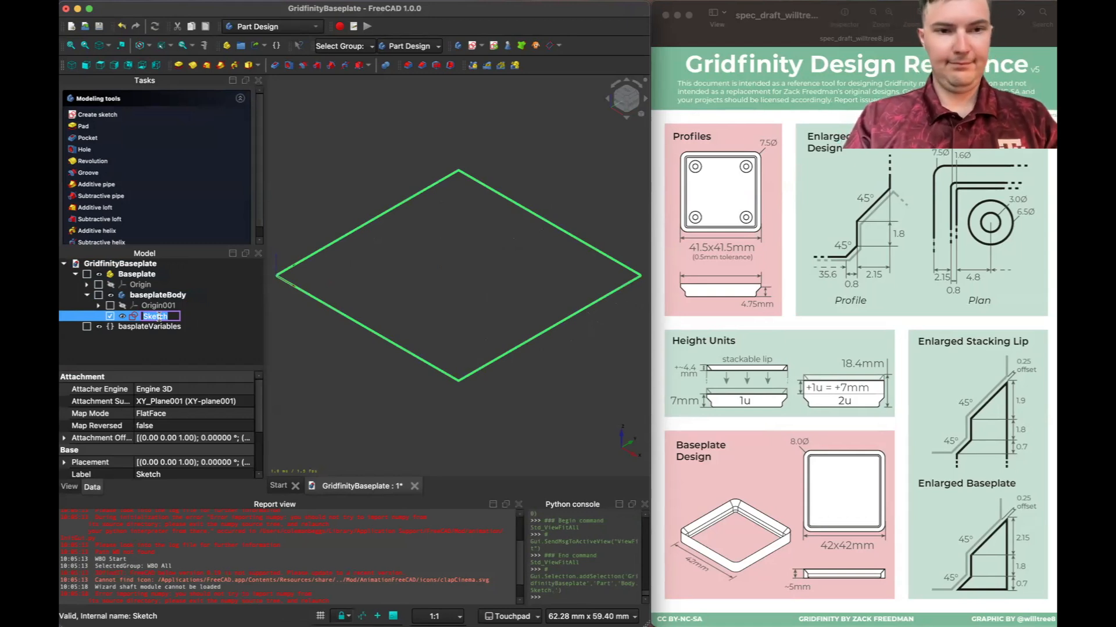
text(p)
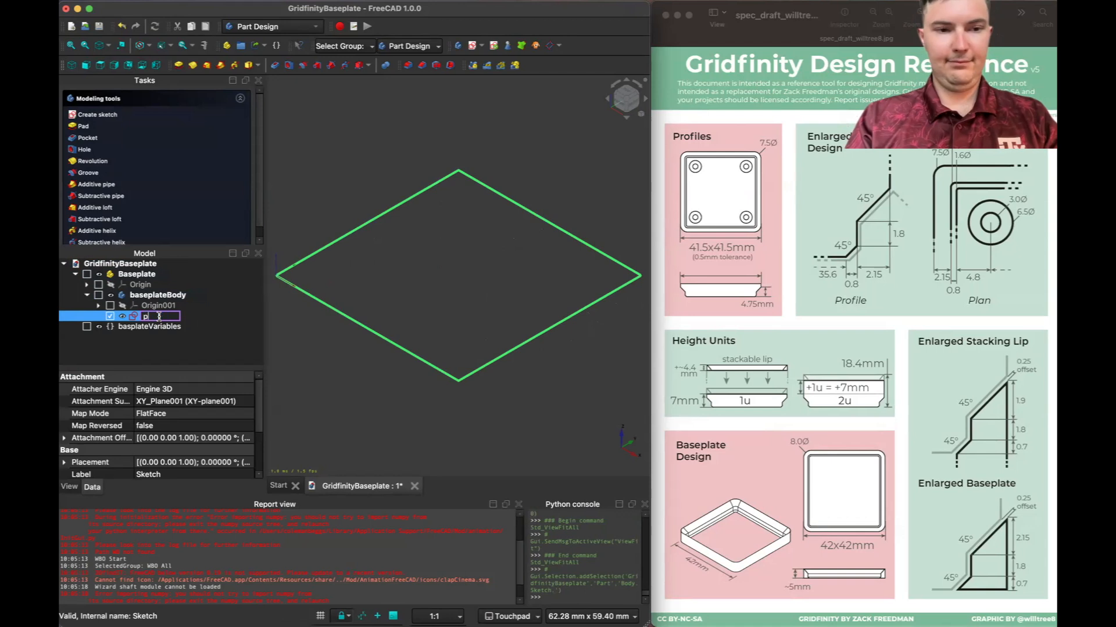
text(lateOutline)
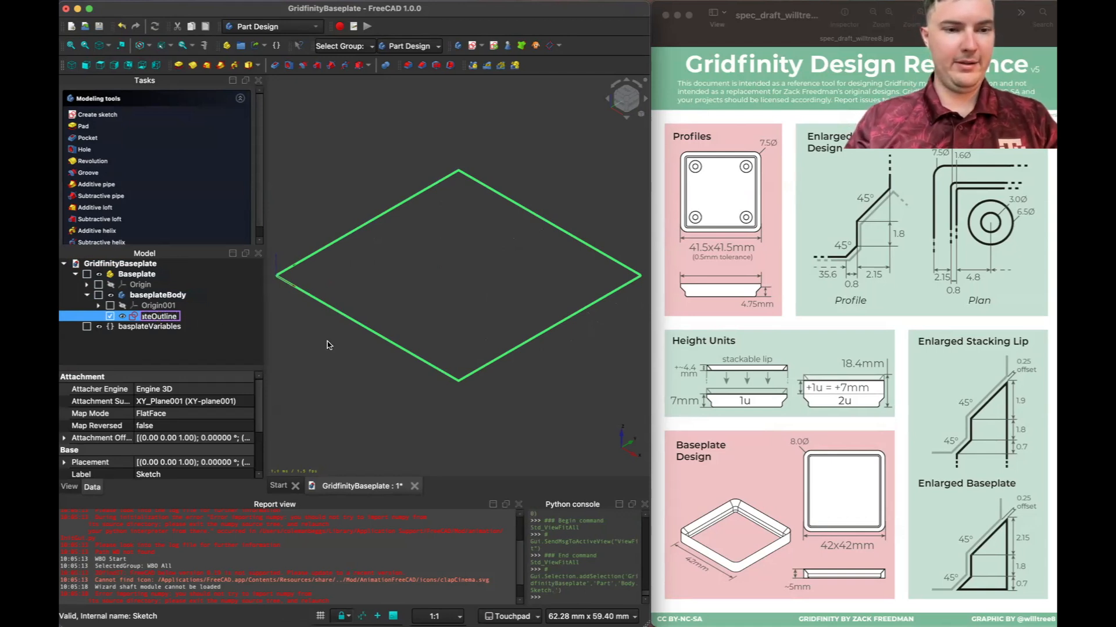
key(Return)
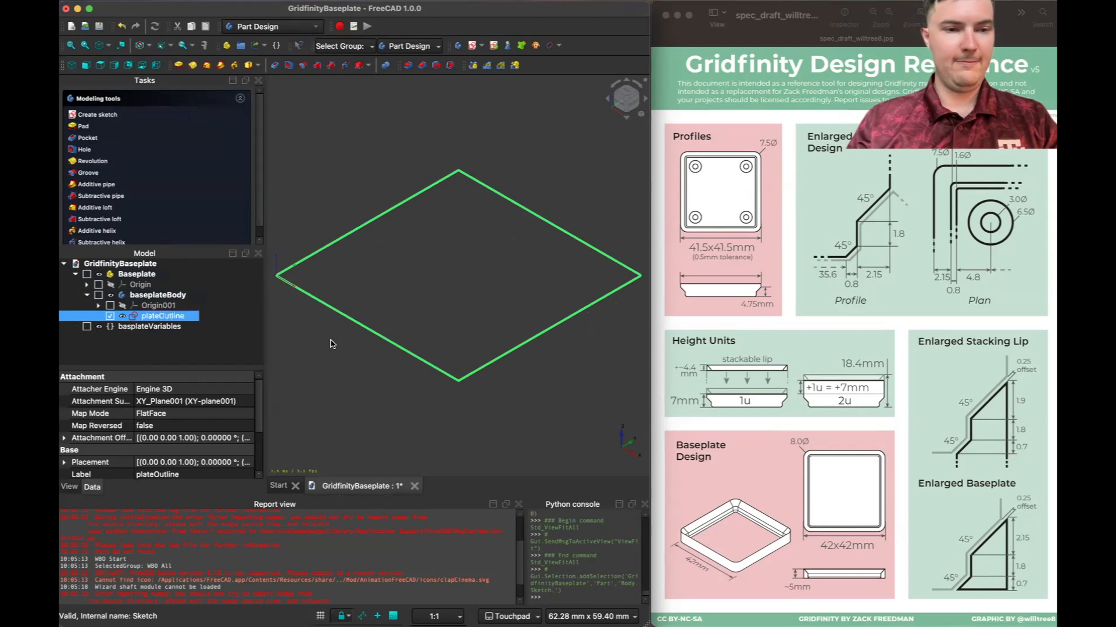
Pad the plateOutline sketch, starting its length expression with <<basplateVariables>>.plateOffset1
click(84, 127)
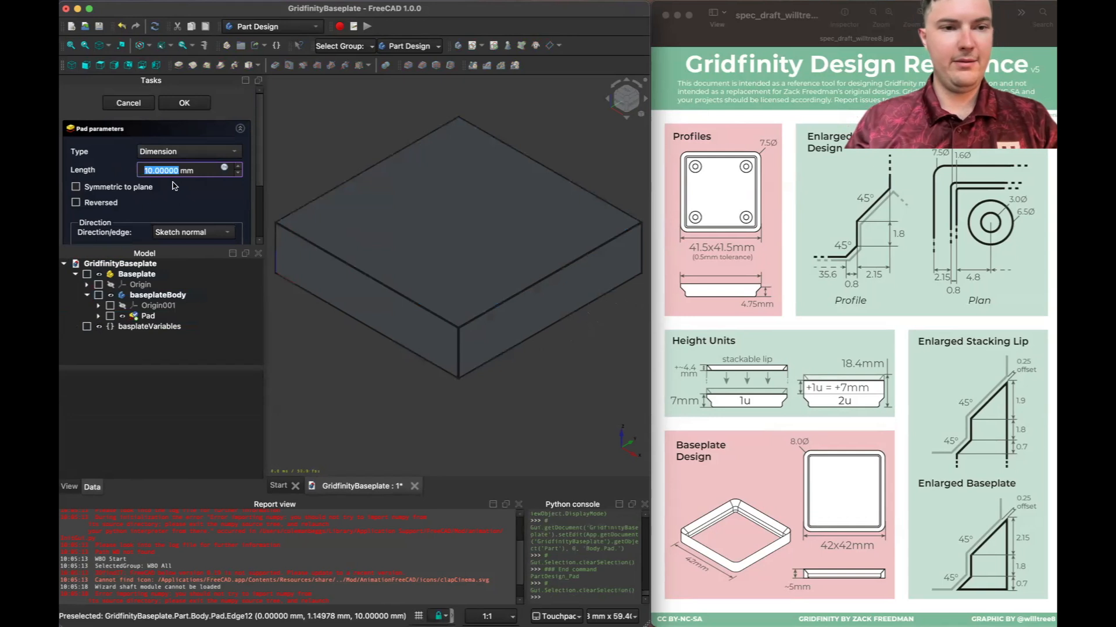
click(224, 169)
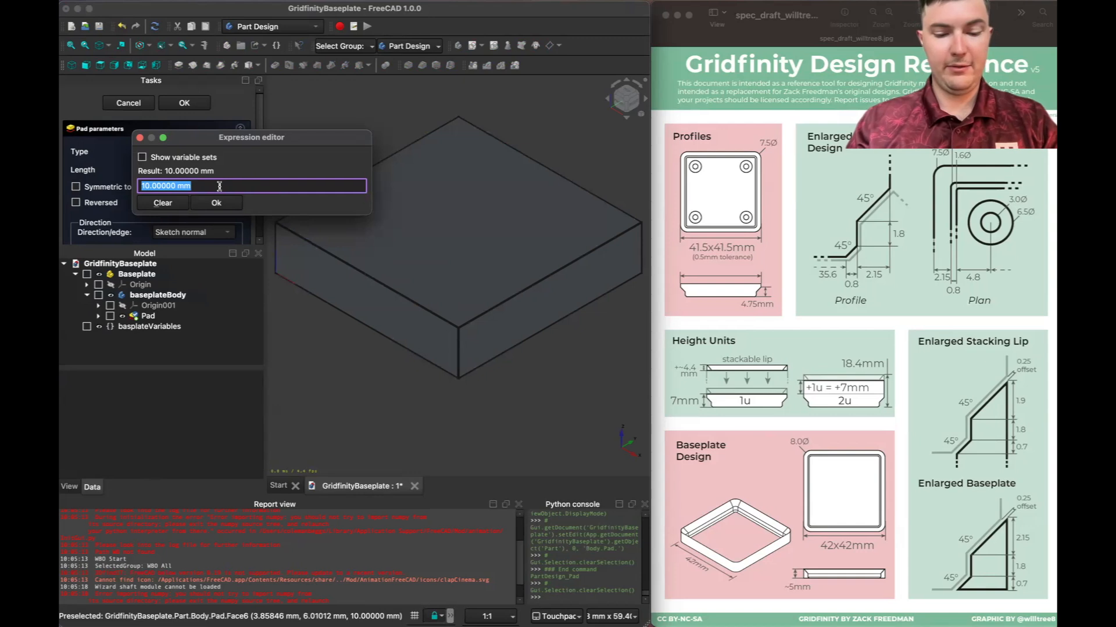
text(ba)
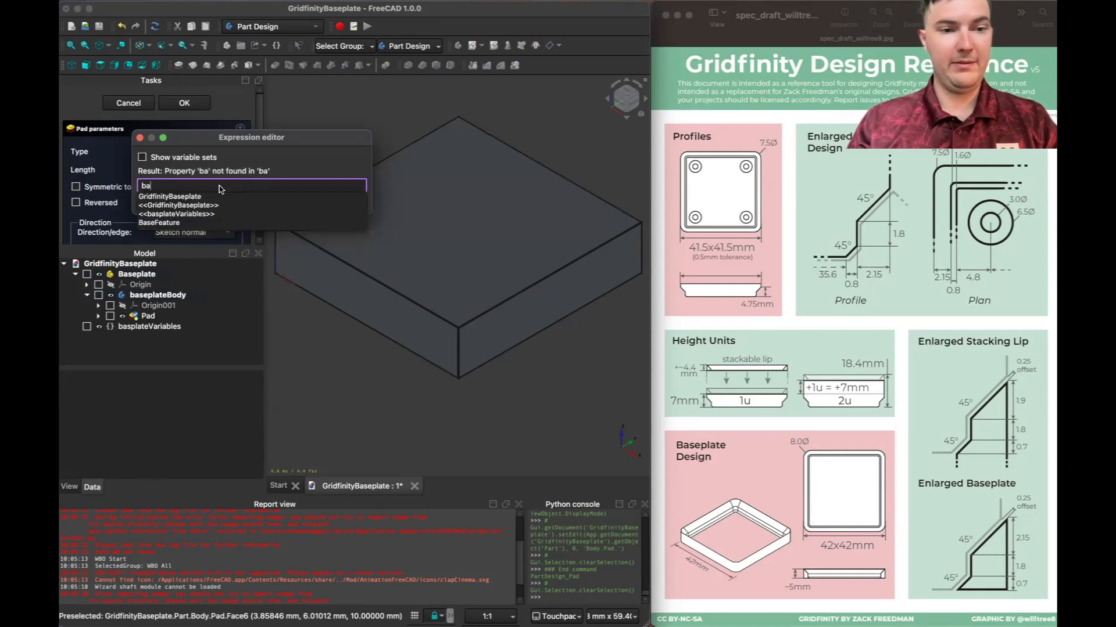
key(Up)
key(Up)
key(Return)
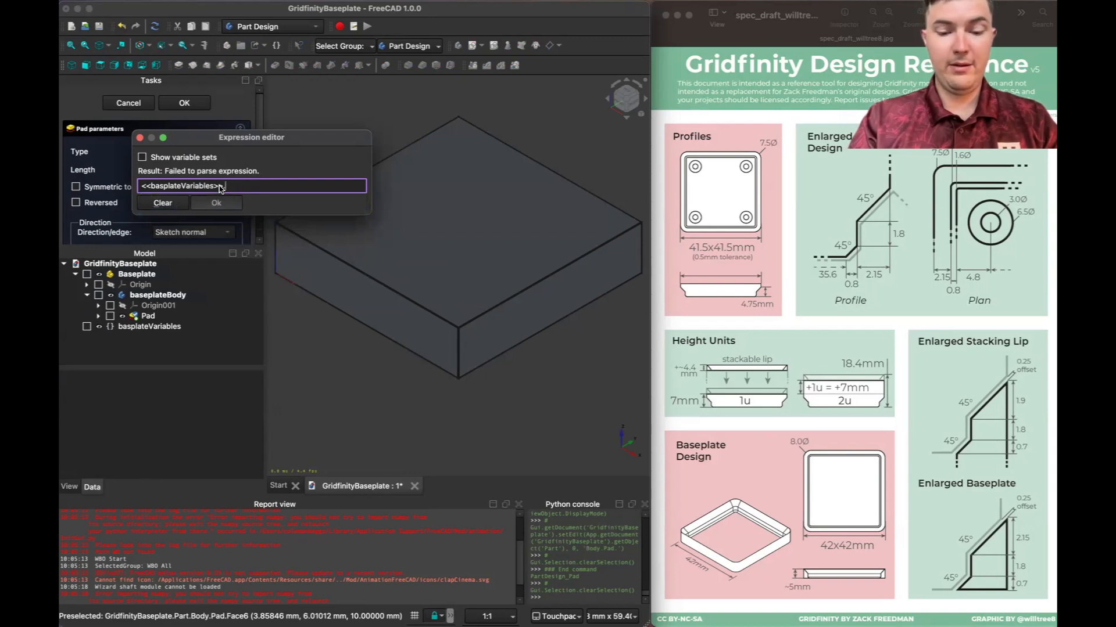
text(pla)
key(Down)
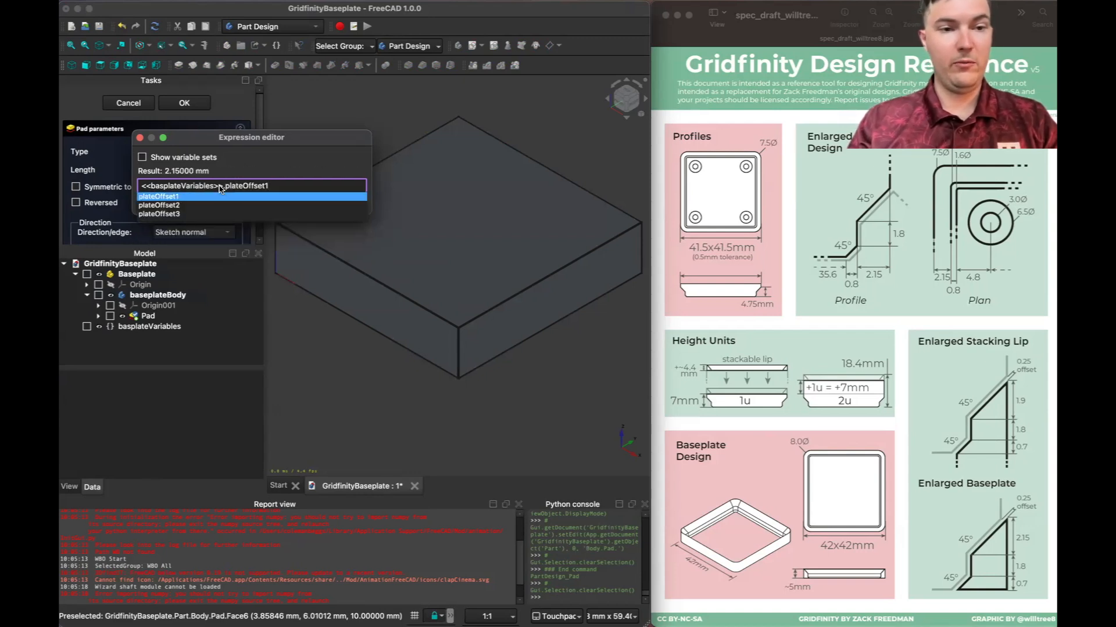
key(Return)
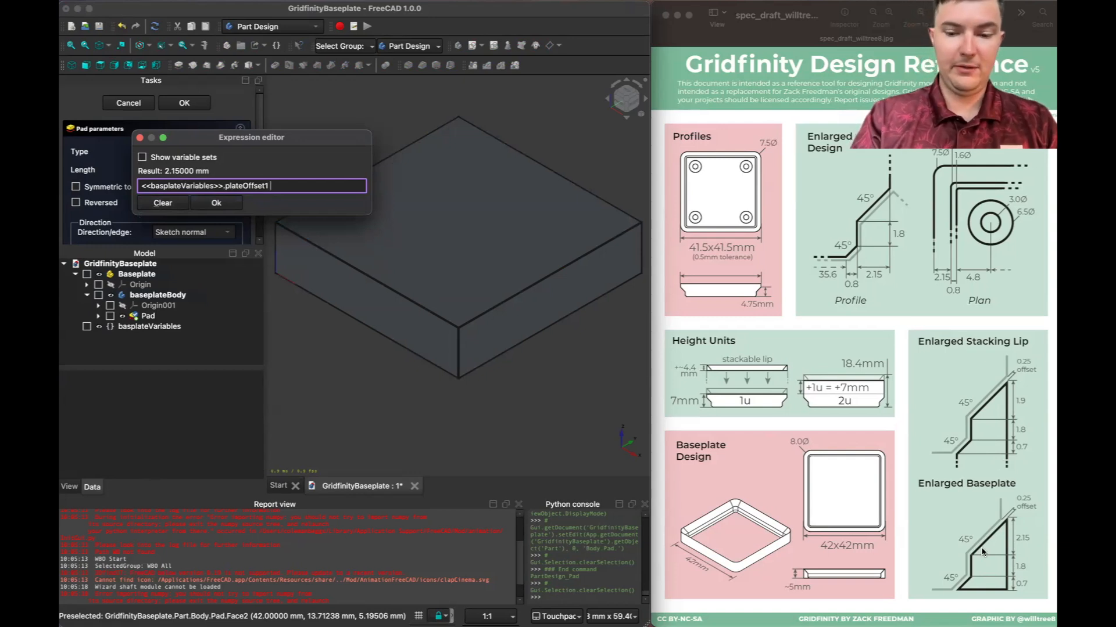
Extend the pad length expression to add <<basplateVariables>>.plateOffset2 and <<basplateVariables>>.plateOffset3, then confirm the pad
text(+)
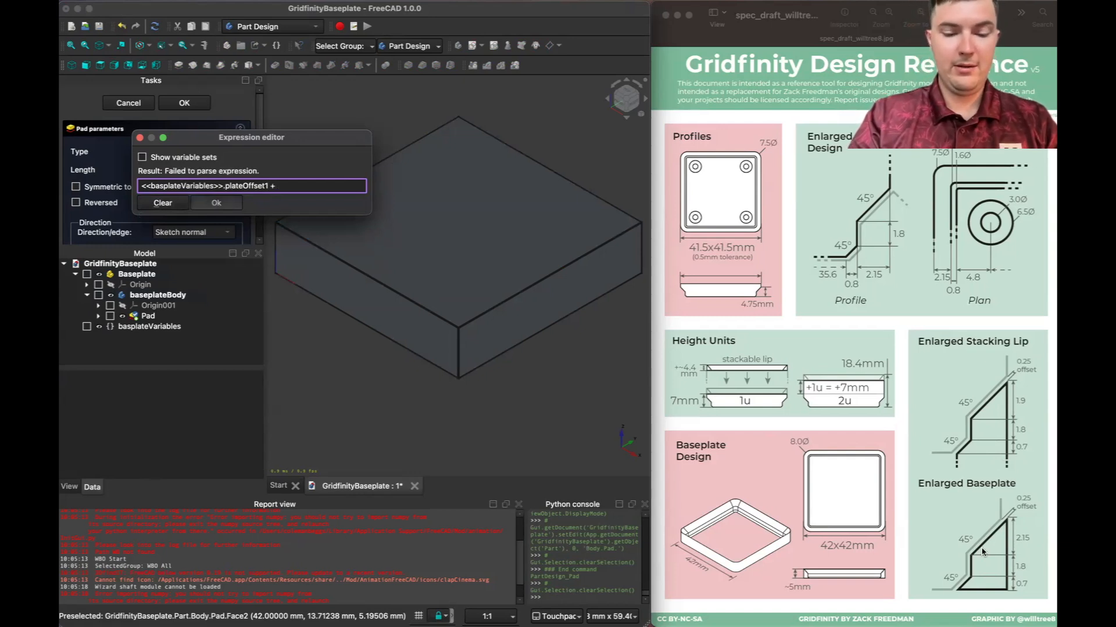
text( ba)
key(Down)
key(Down)
key(Down)
key(Return)
text(.pl)
key(Down)
key(Down)
key(Return)
text(+)
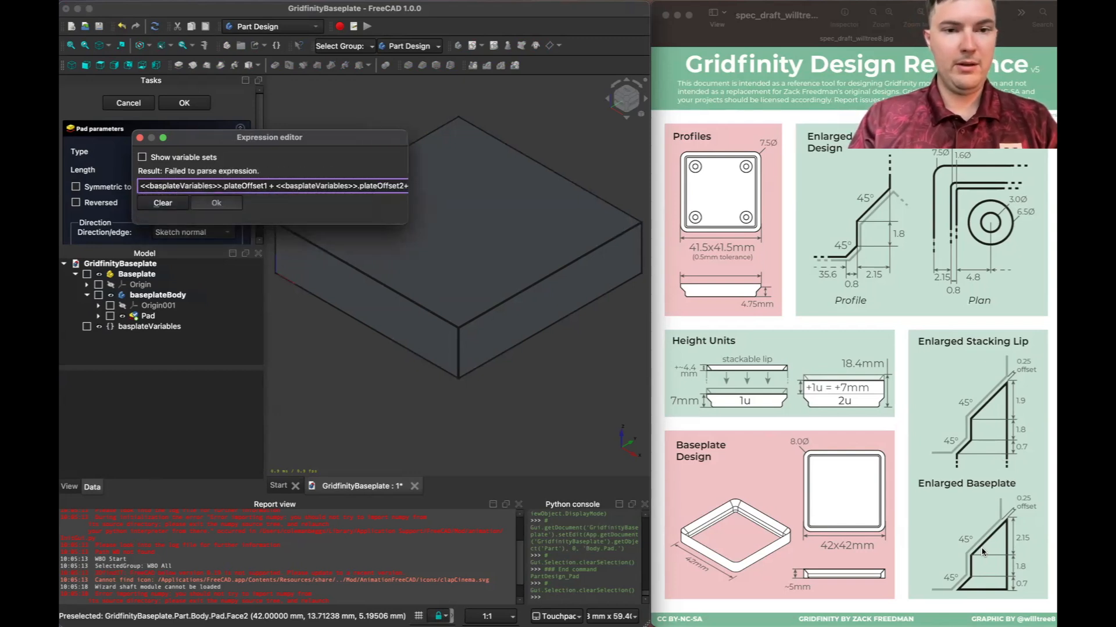
key(Right)
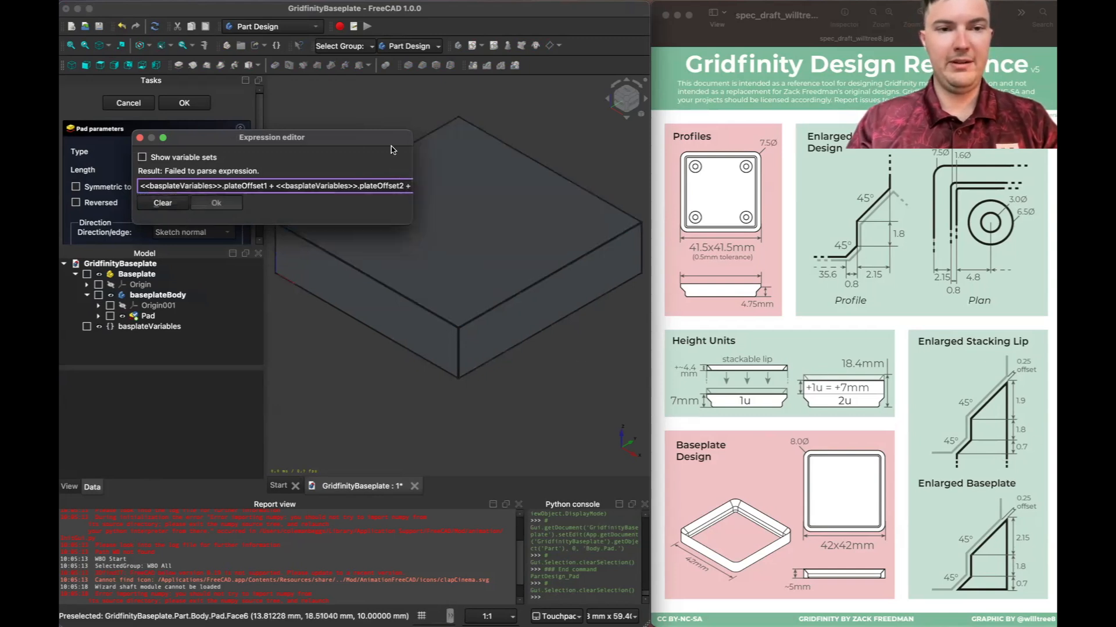
drag(413, 138, 696, 156)
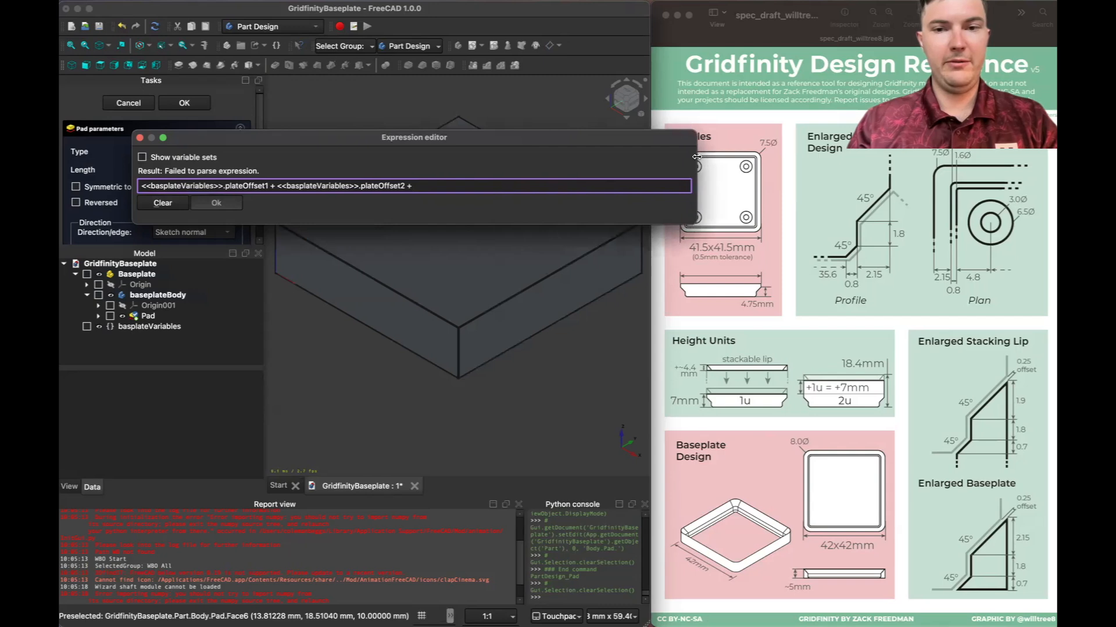
text(<<basplateVariables>>.)
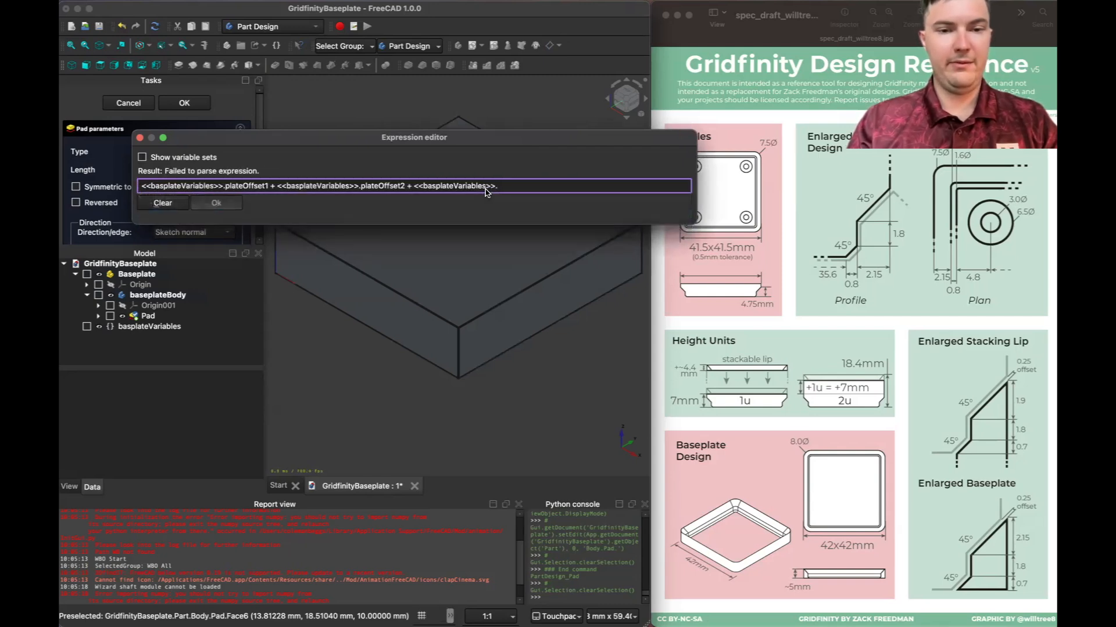
text(pl)
key(Down)
key(Down)
key(Down)
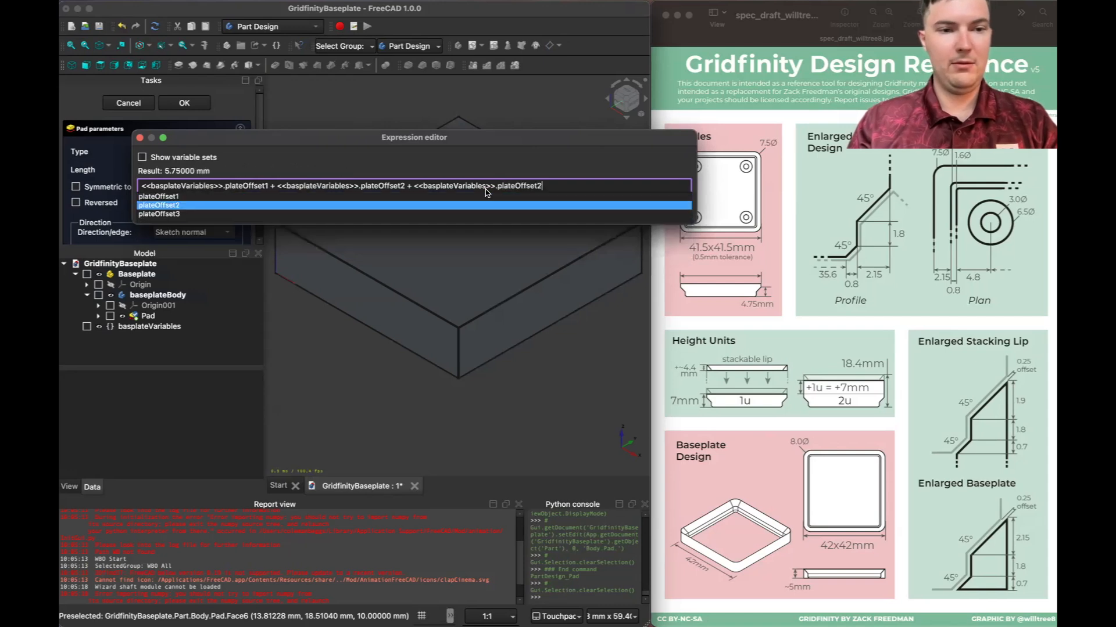
key(Return)
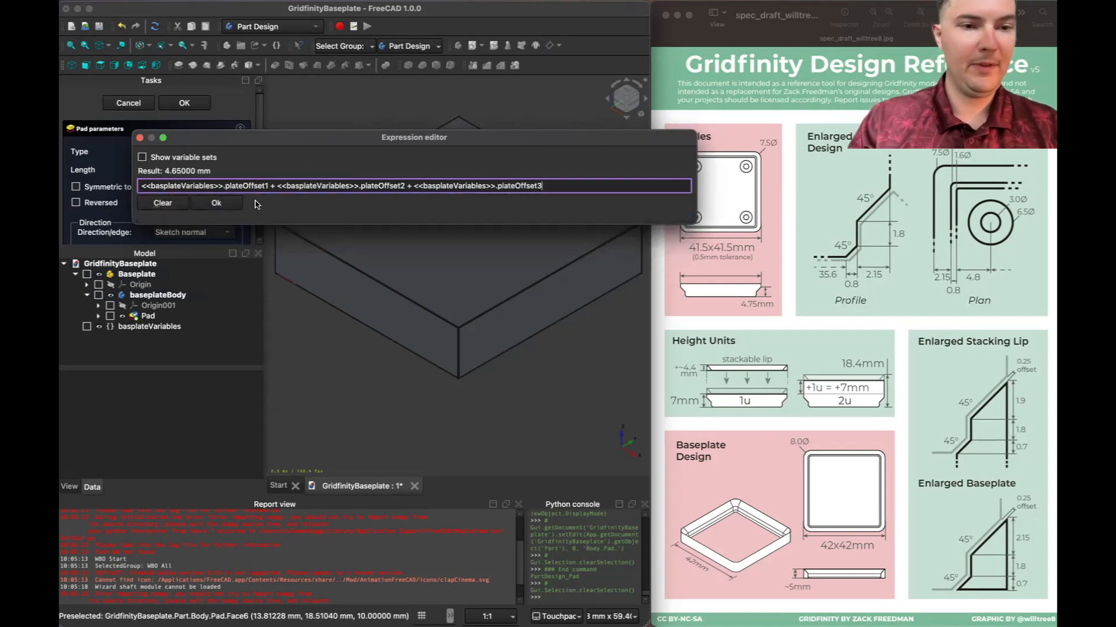
click(230, 204)
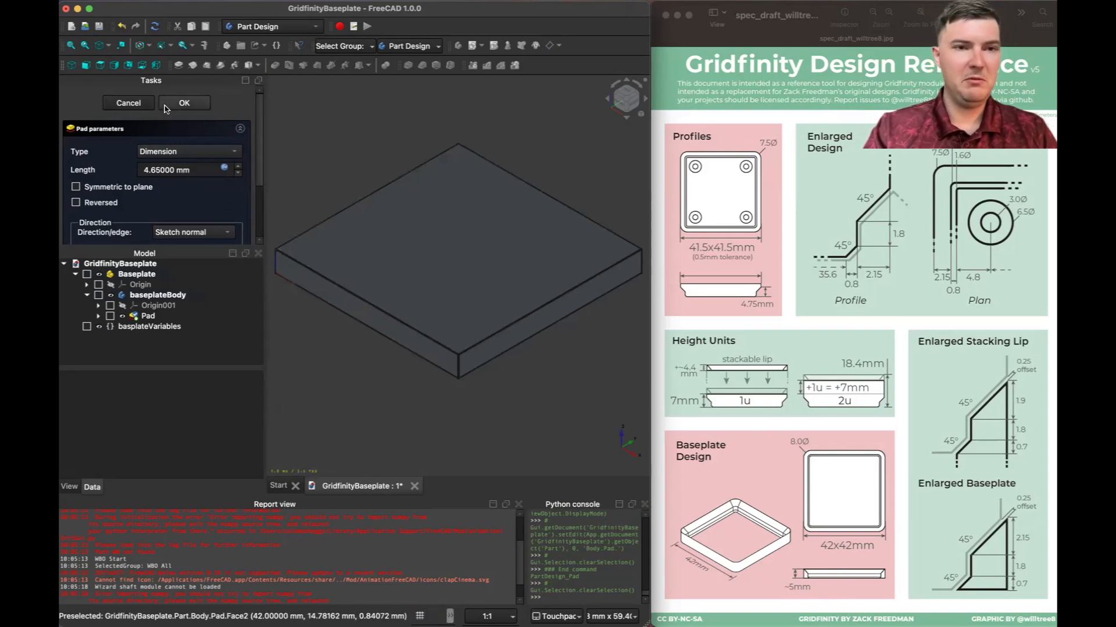
click(184, 104)
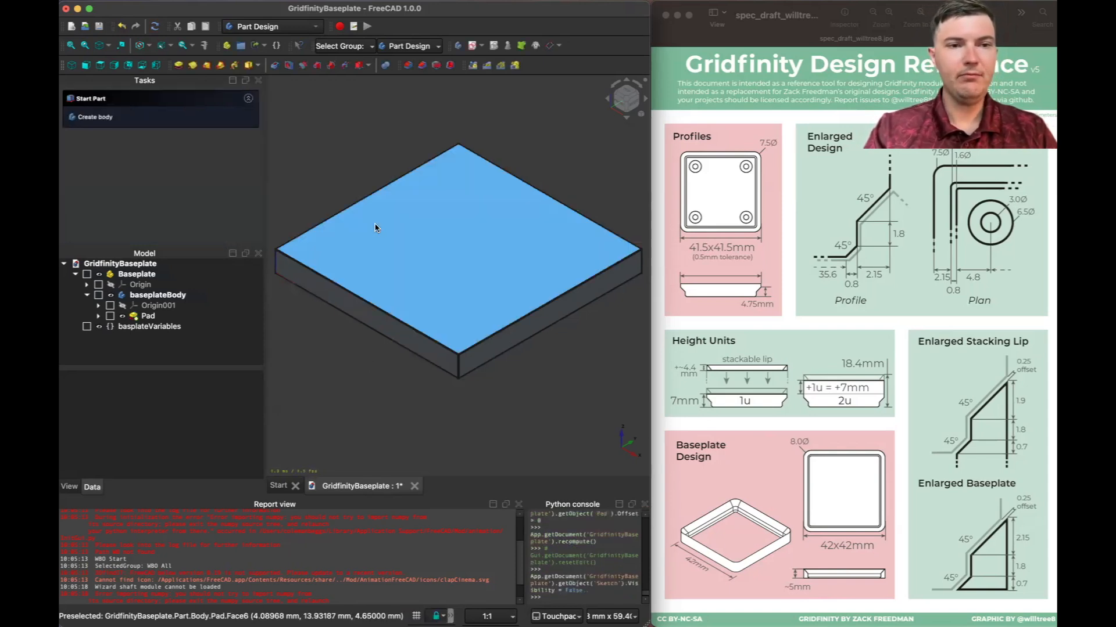
Rename the pad as plateVolume
click(148, 316)
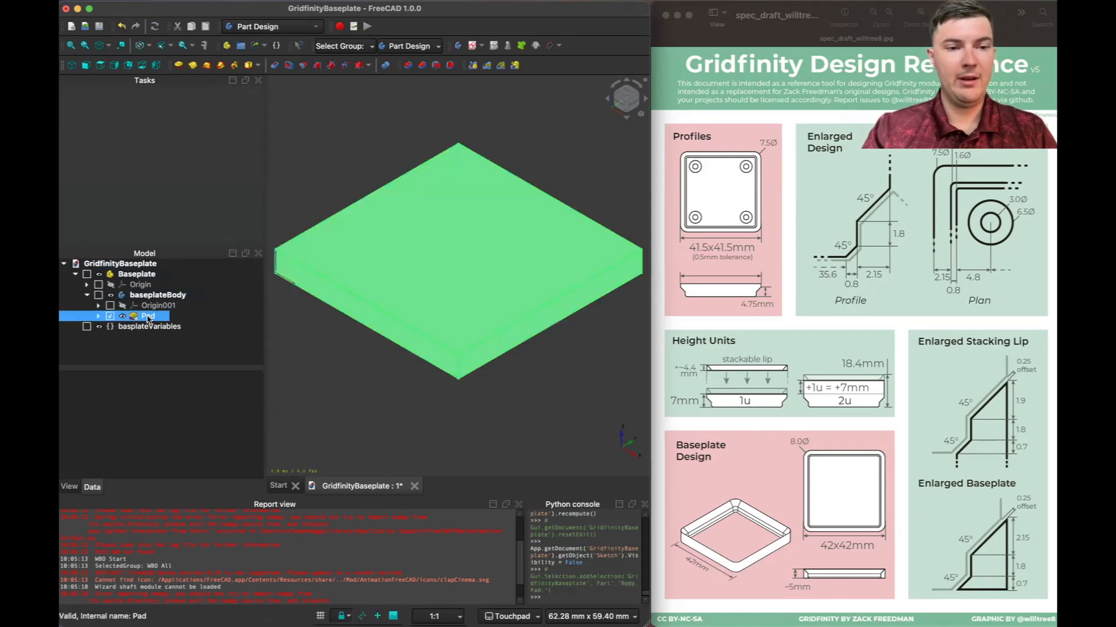
click(147, 317)
text(b)
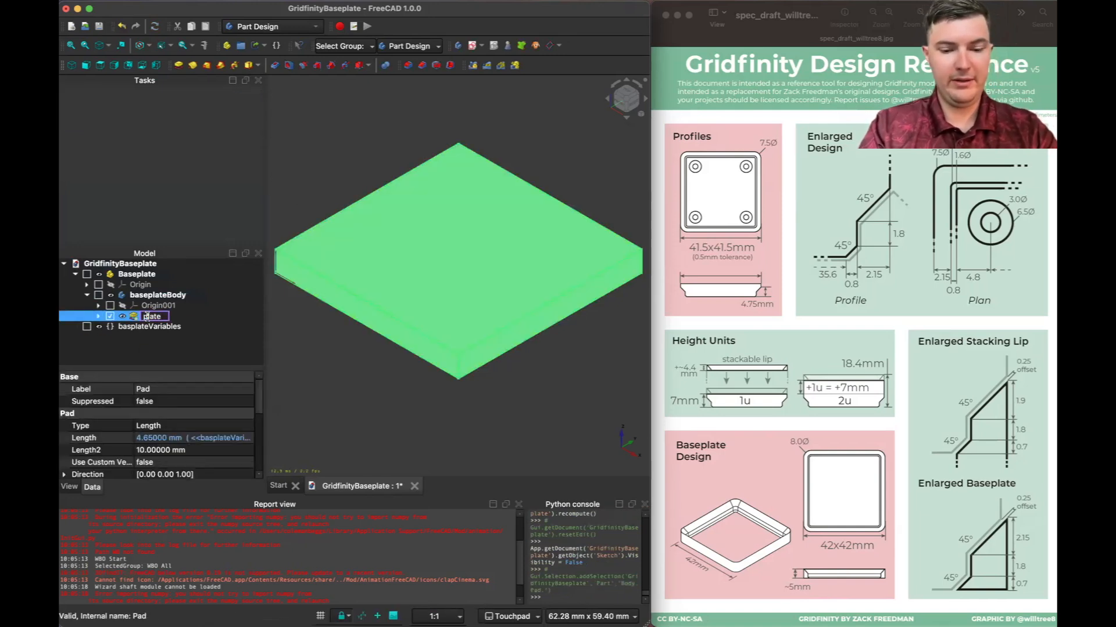
text(aseplateVolum)
text(e)
key(Return)
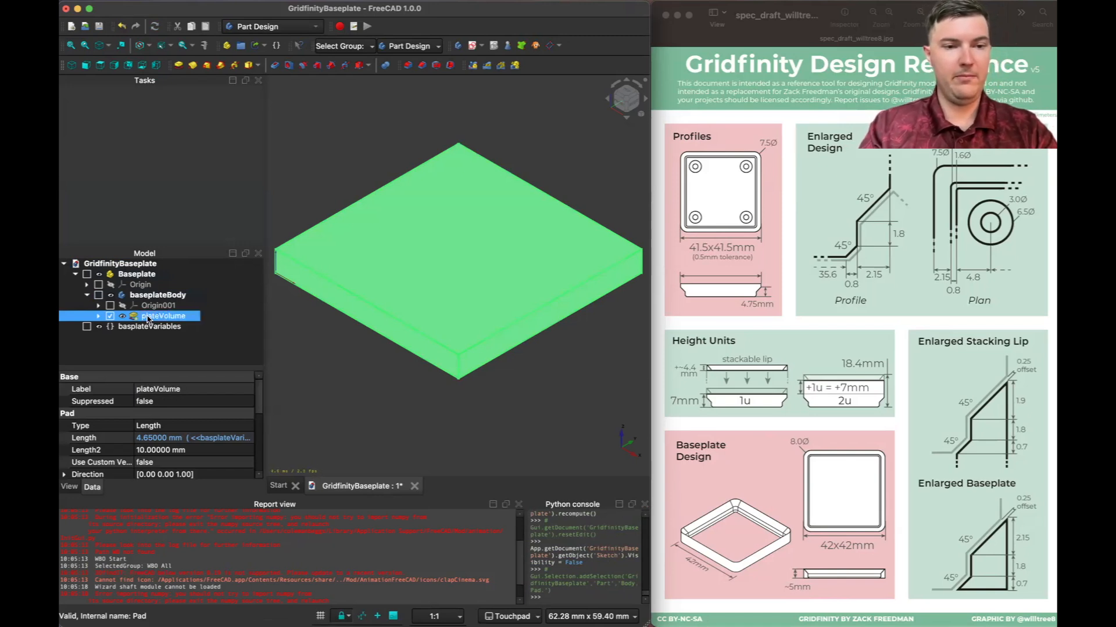
Open the plateOutline sketch inside plateVolume for editing
click(328, 343)
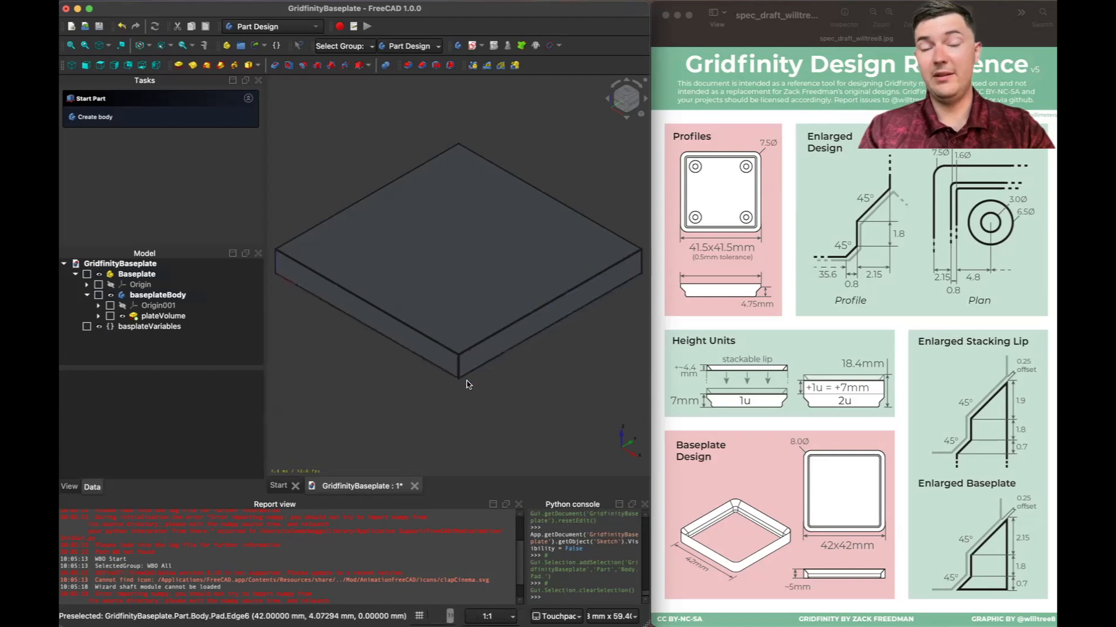
click(99, 316)
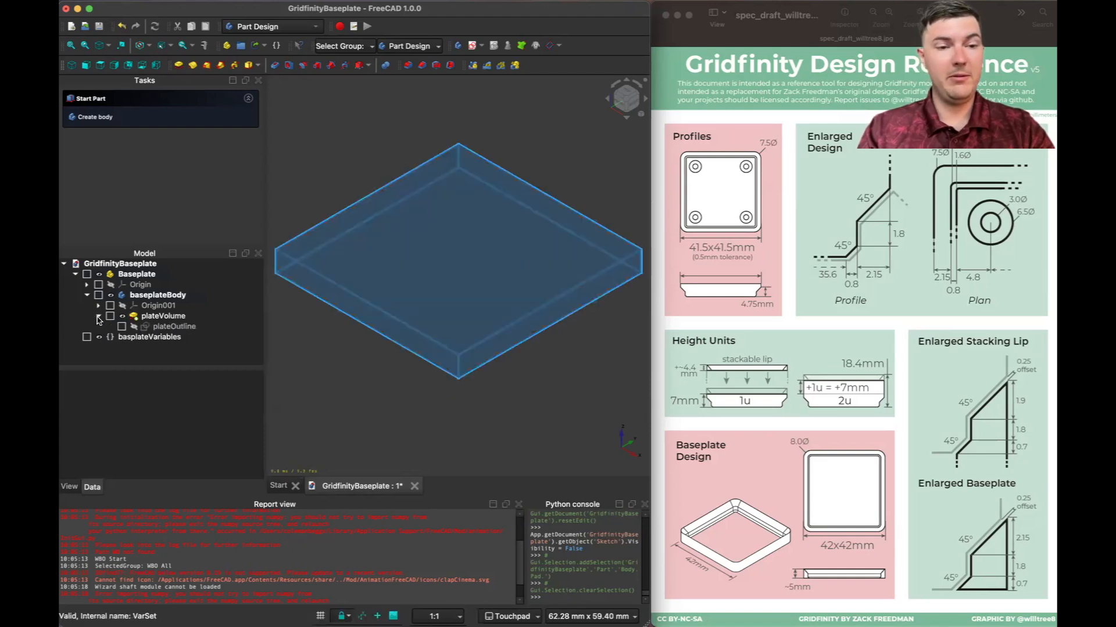
click(152, 335)
click(169, 327)
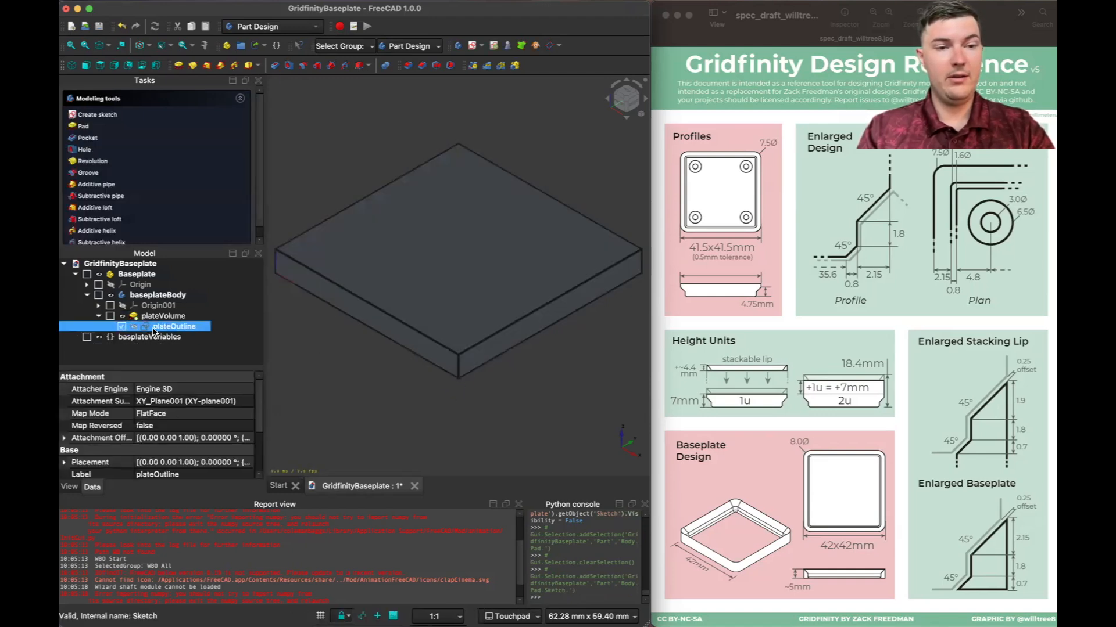
double_click(154, 329)
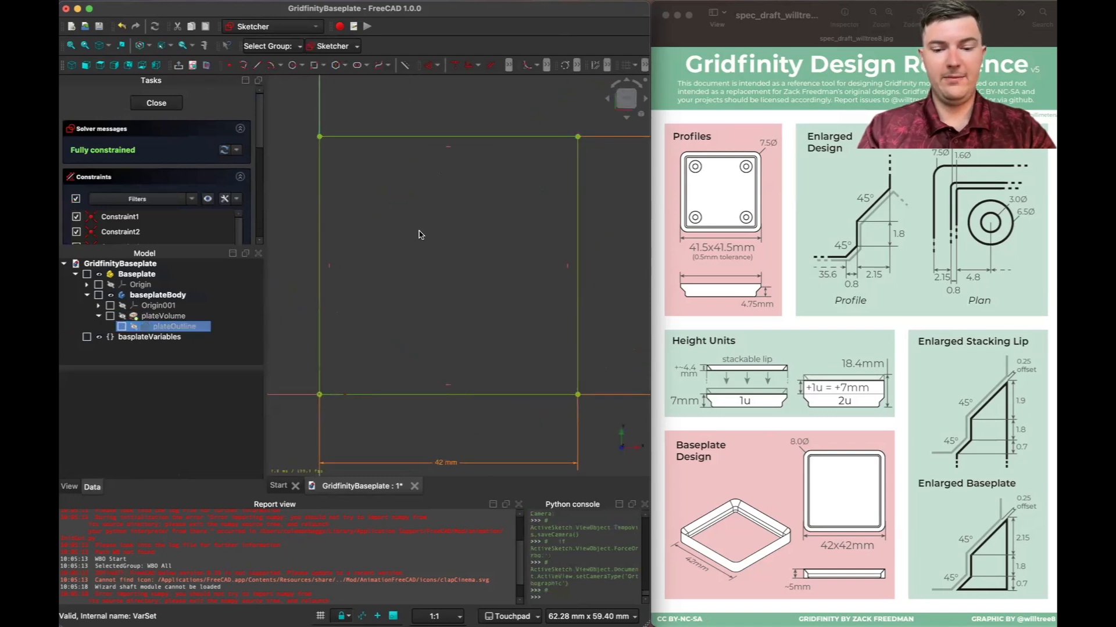
Fillet the two top corners of the rectangle with the sketch Fillet tool
key(g)
key(f)
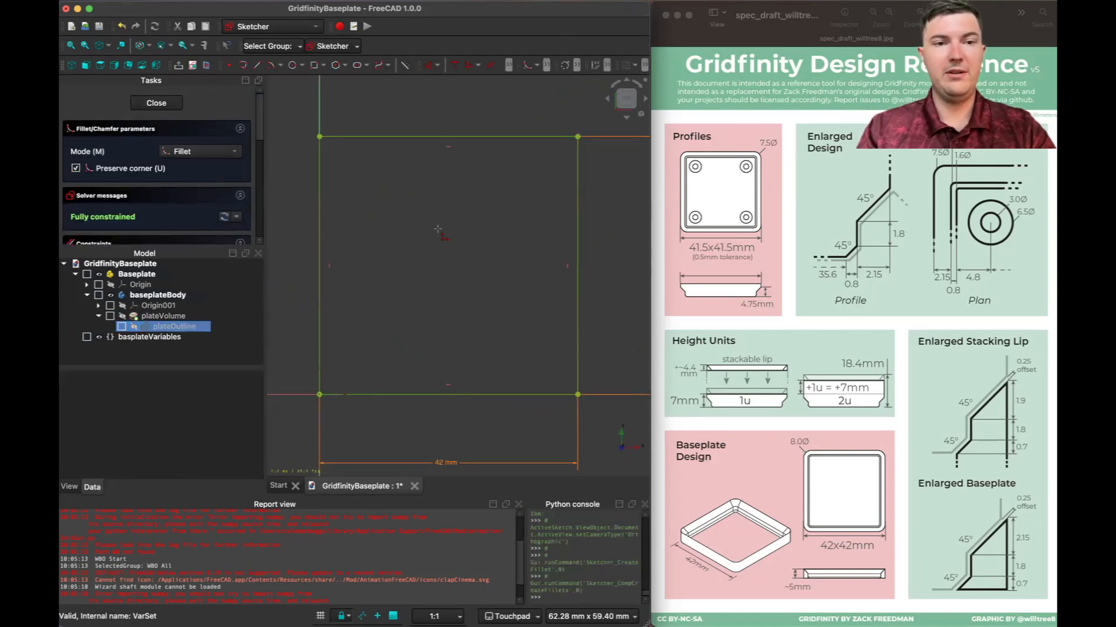
click(320, 159)
click(340, 138)
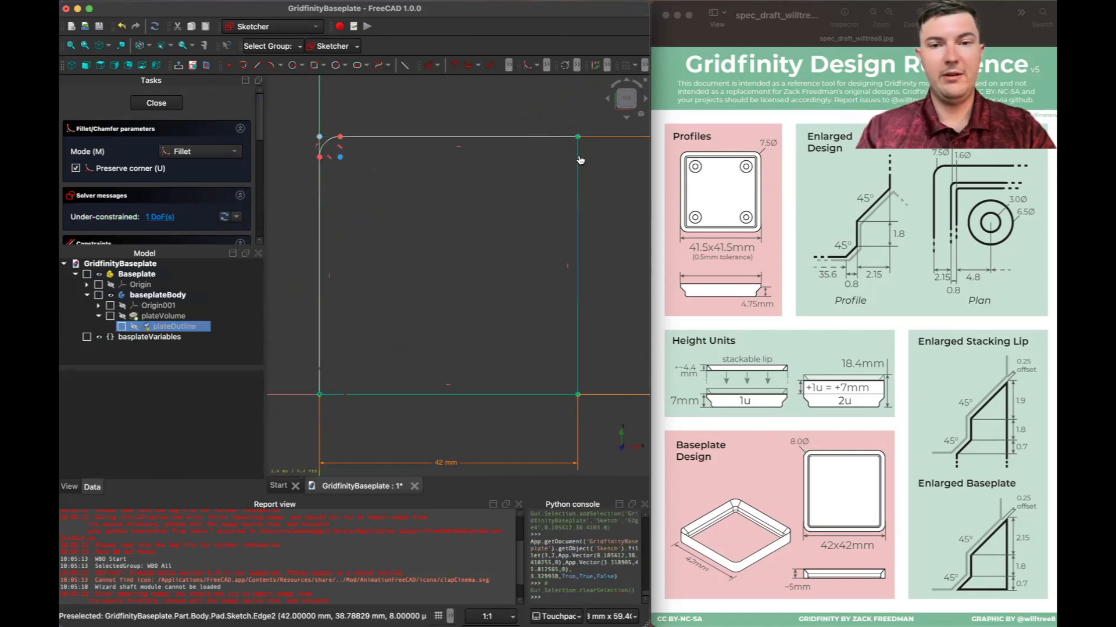
click(577, 157)
click(555, 137)
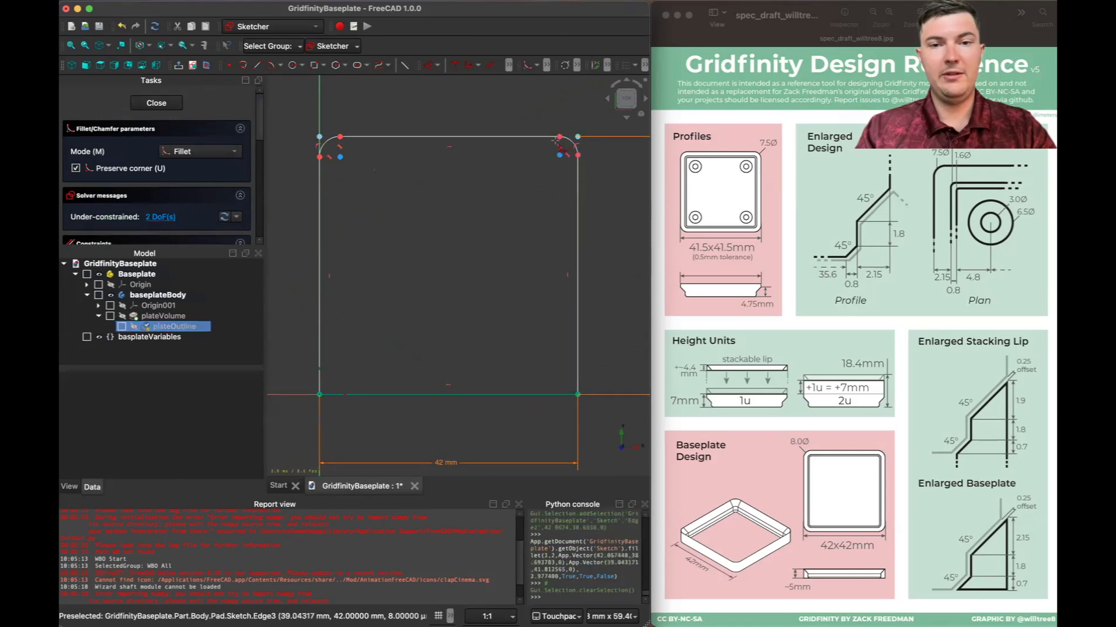
Fillet the two bottom corners of the rectangle and exit the Fillet tool
scroll(471, 211, down, 2)
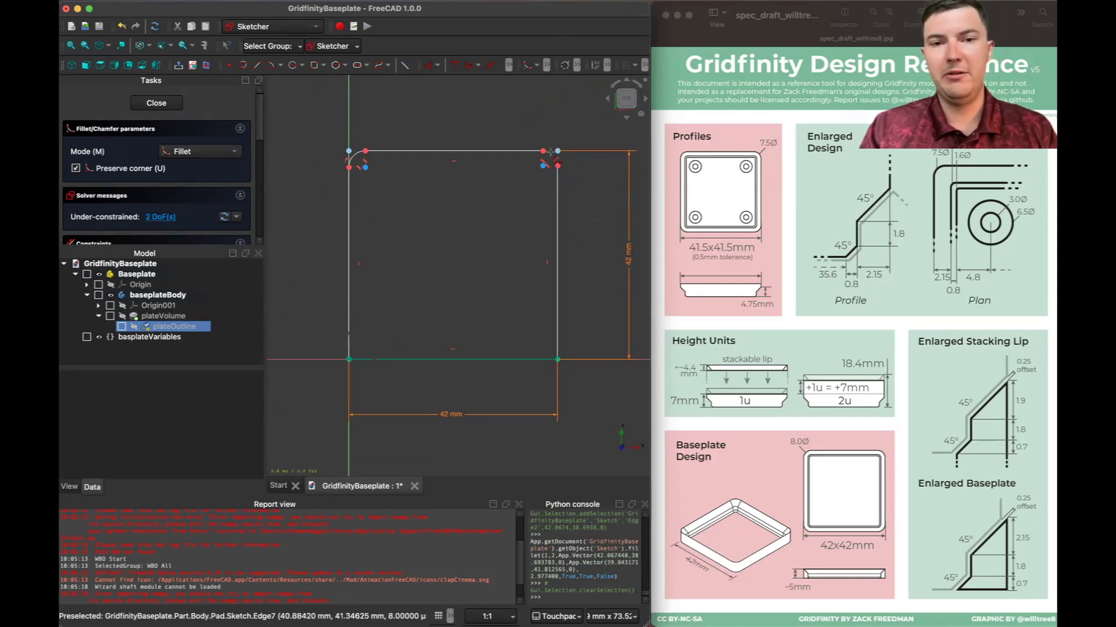
click(557, 337)
click(541, 360)
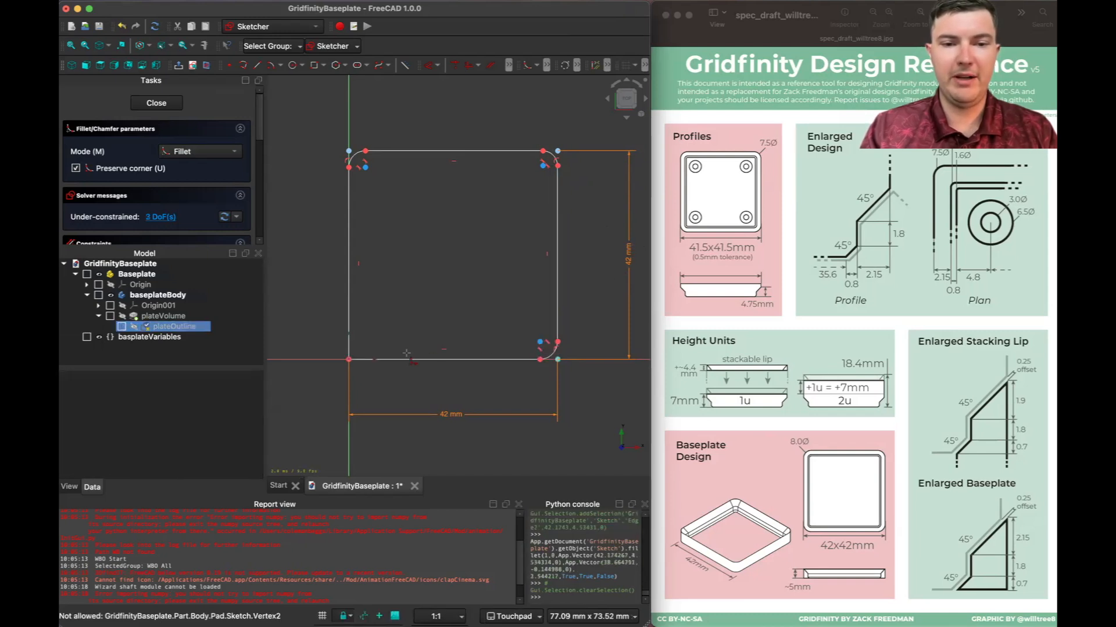
click(376, 360)
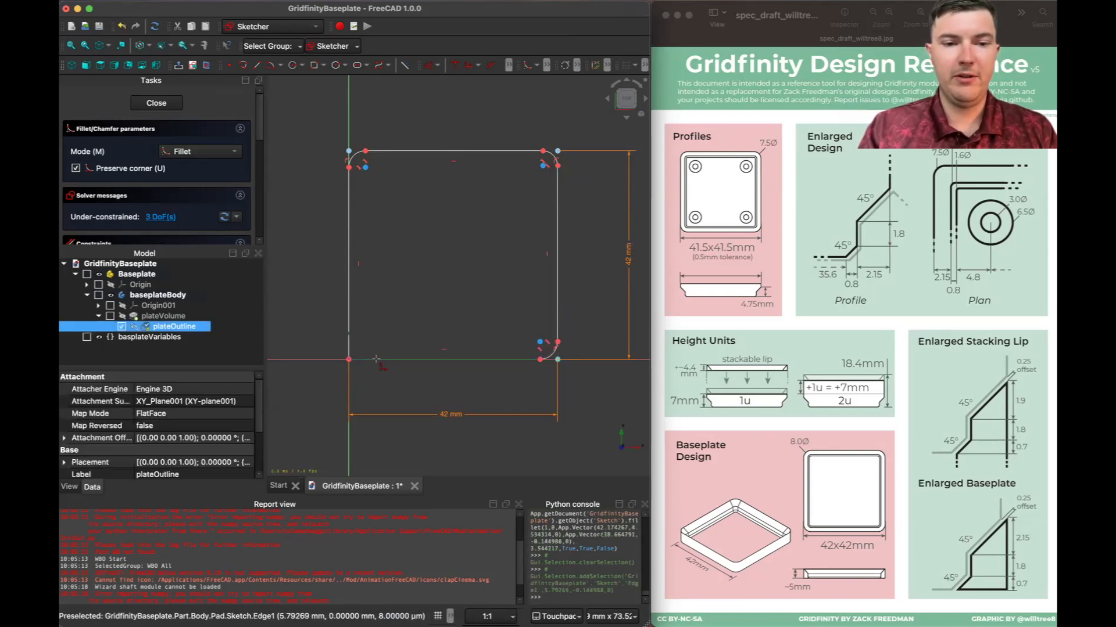
click(349, 333)
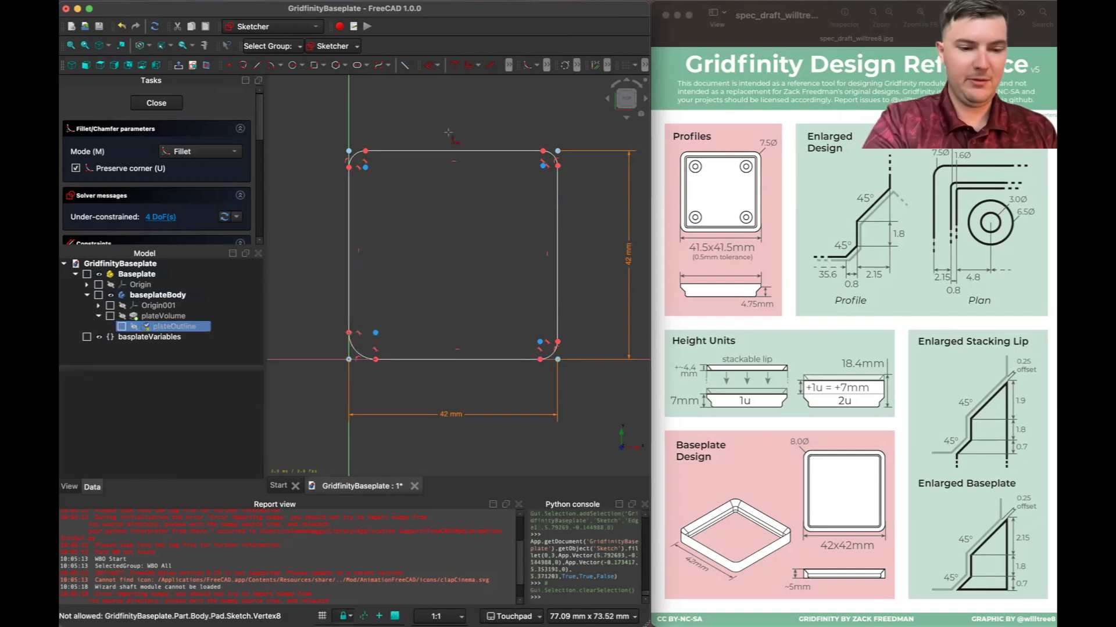
key(Escape)
scroll(385, 192, up, 3)
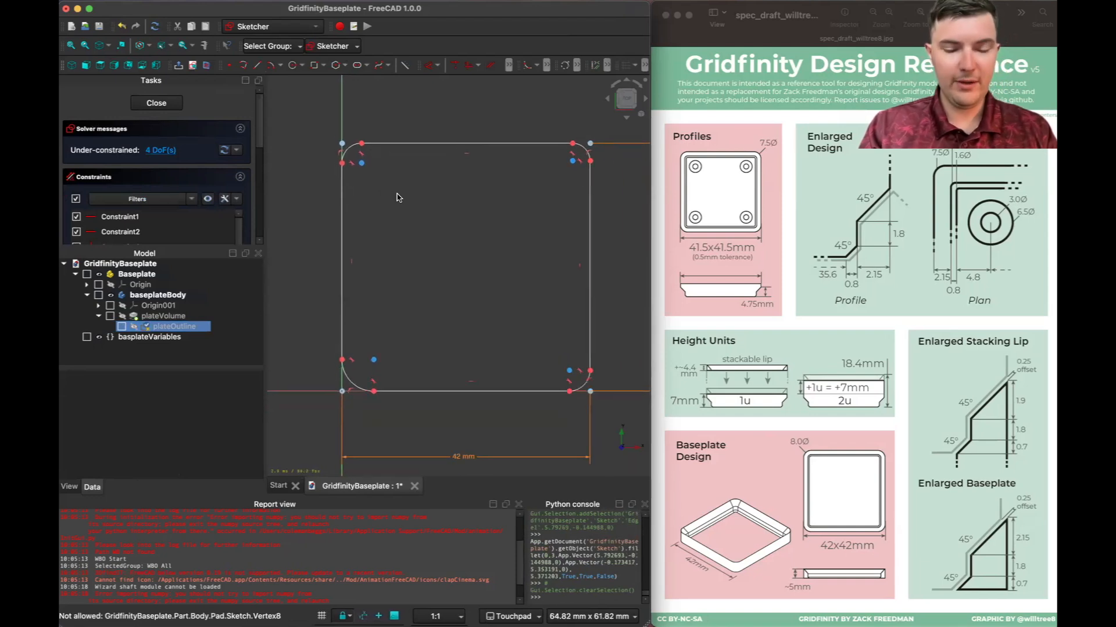
Constrain the four corner fillet arcs of the plate outline to be equal
key(e)
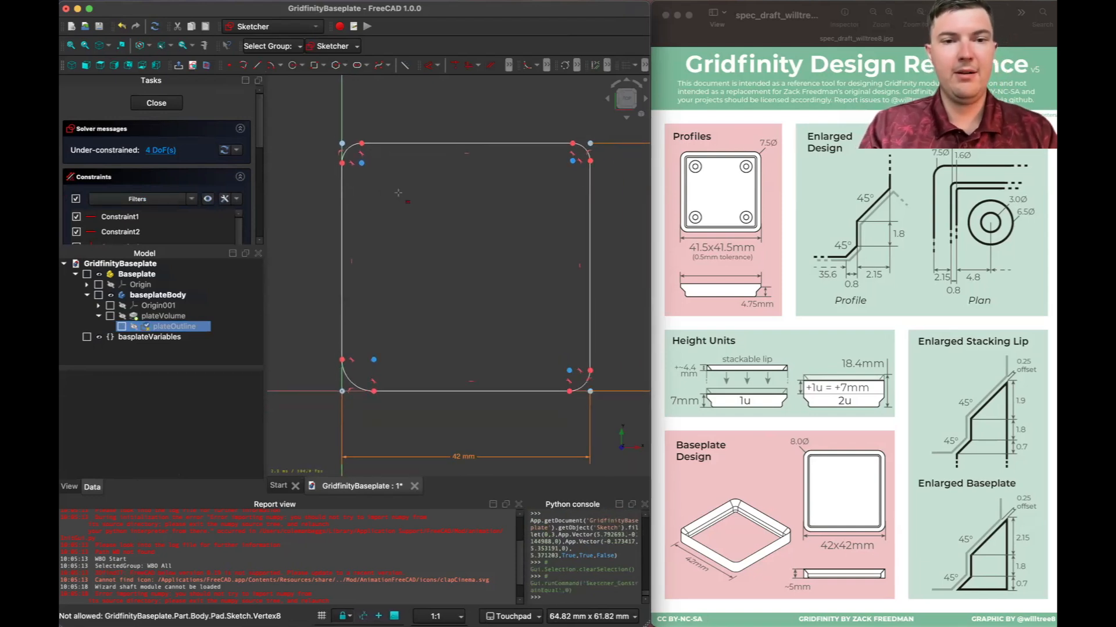
click(349, 146)
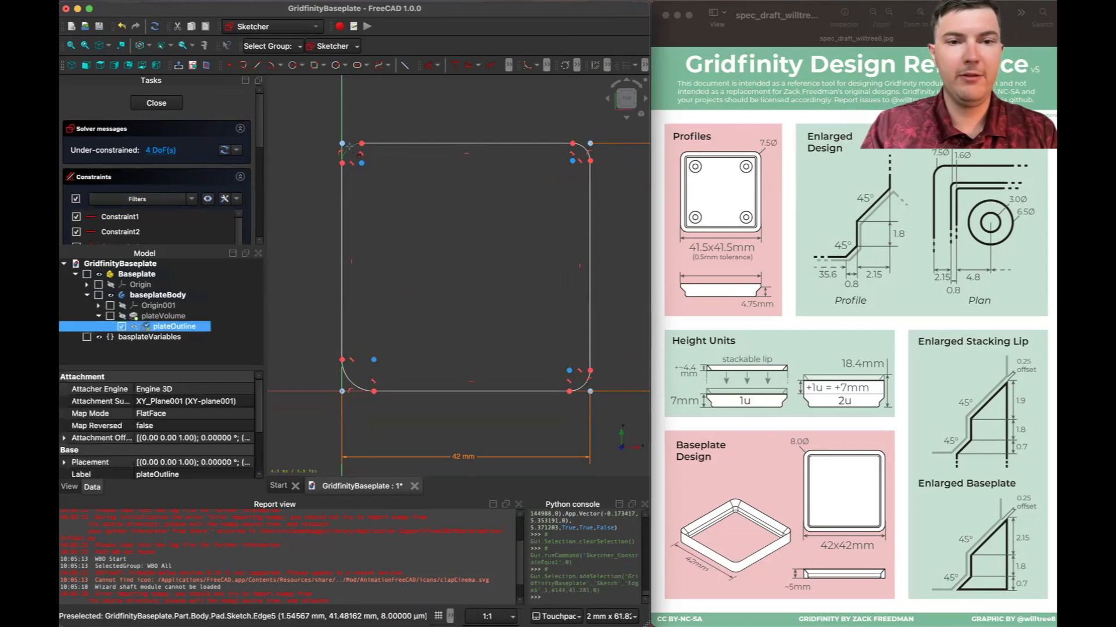
click(587, 152)
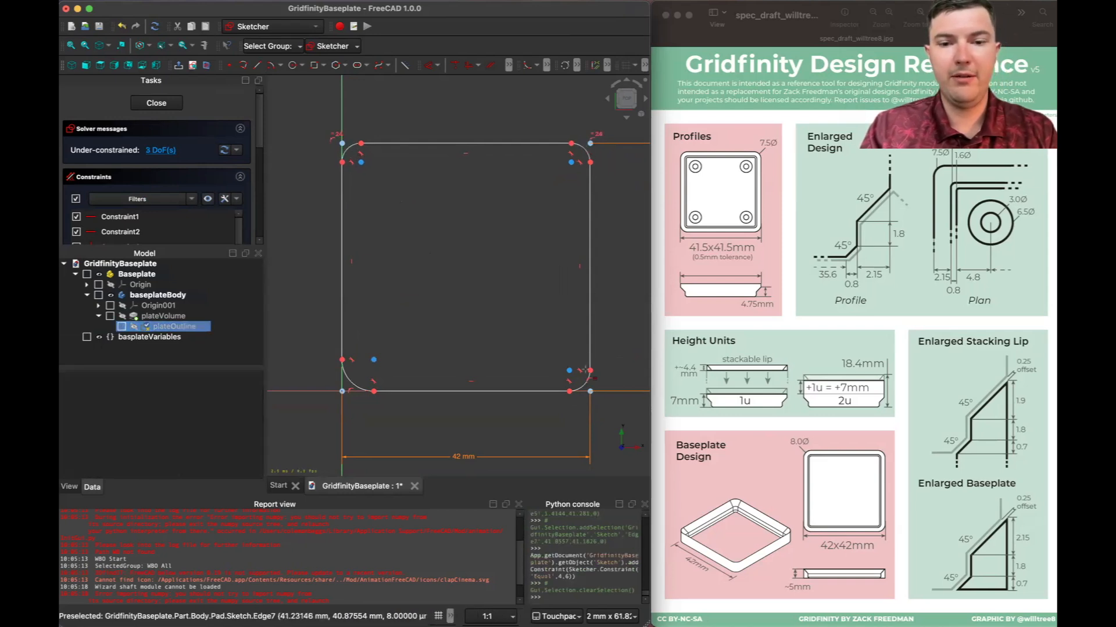
click(582, 387)
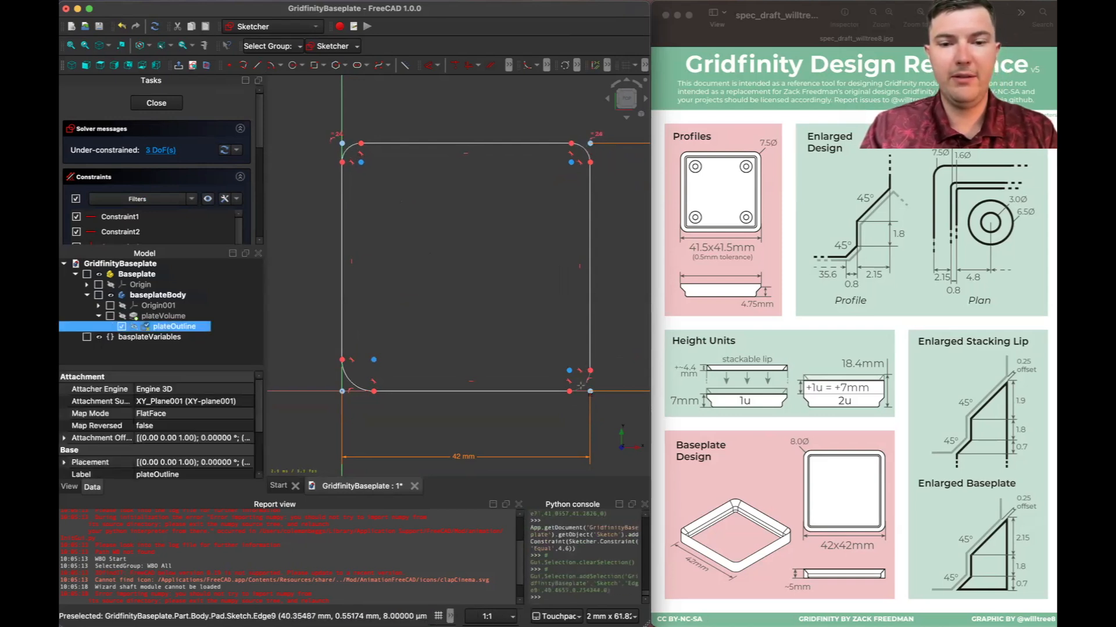
click(584, 149)
click(582, 386)
click(367, 381)
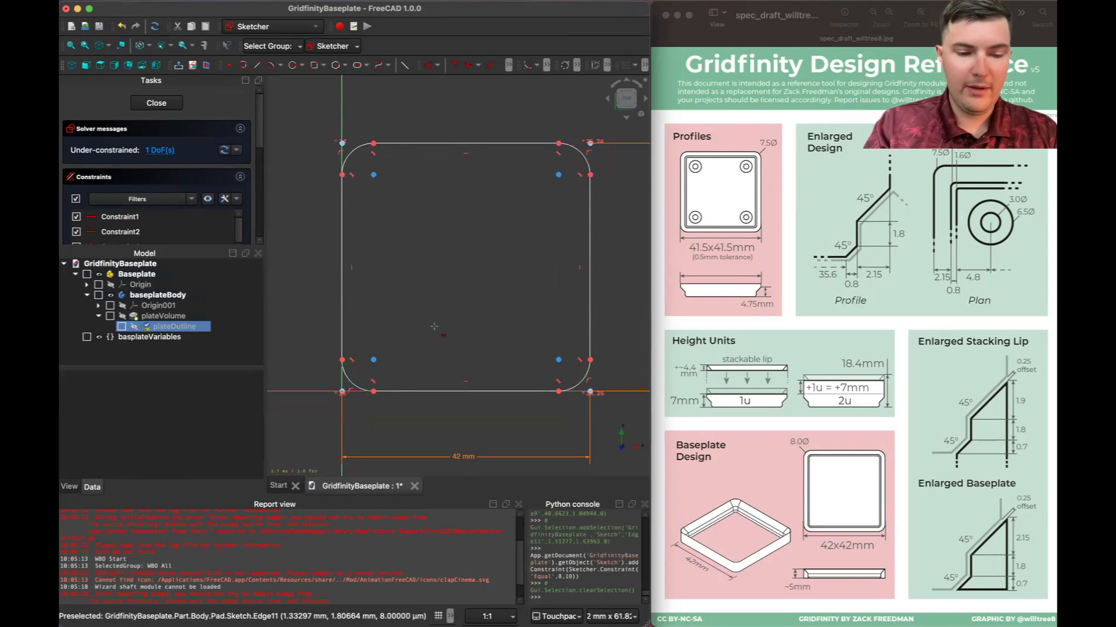
Give the top-left fillet arc a diameter constraint driven by the expression <<basplateVariables>>.filletDiameter1
scroll(414, 304, down, 2)
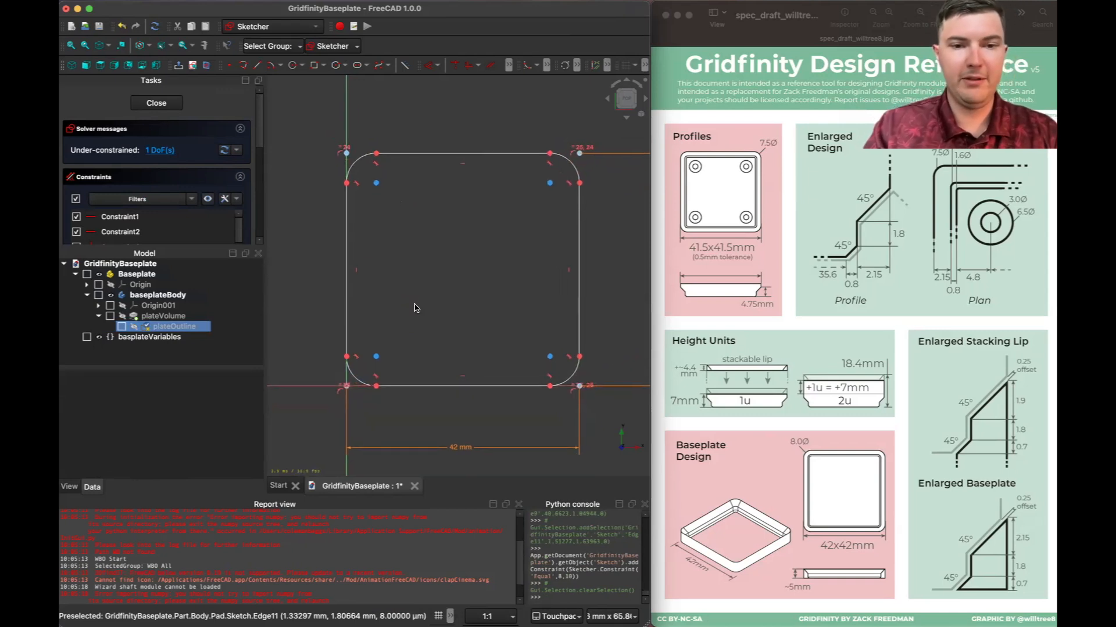
key(k)
key(o)
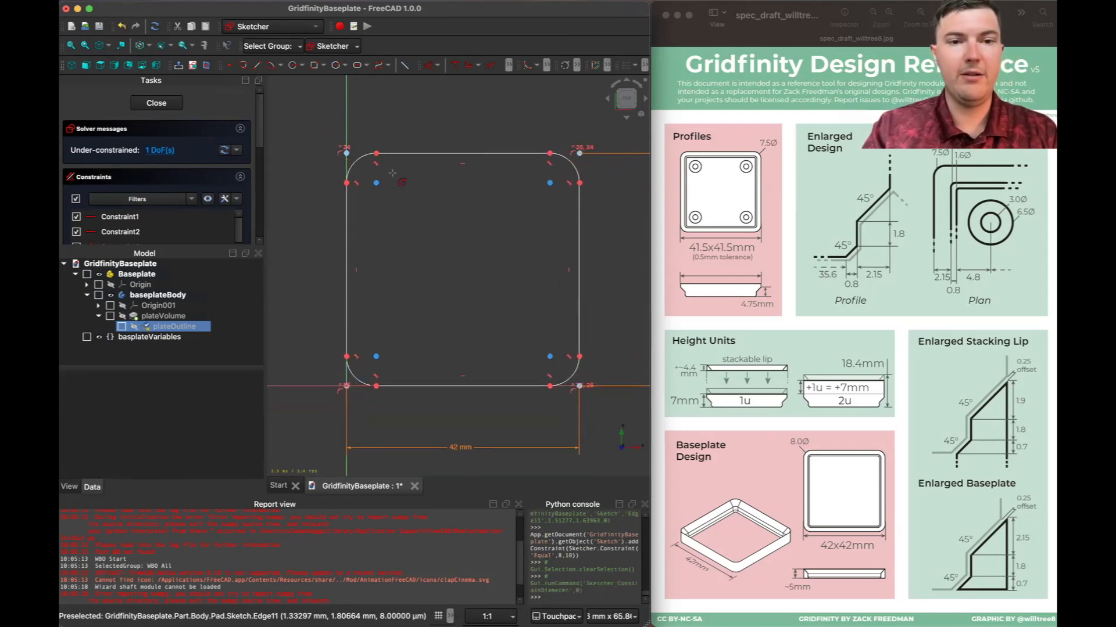
click(357, 157)
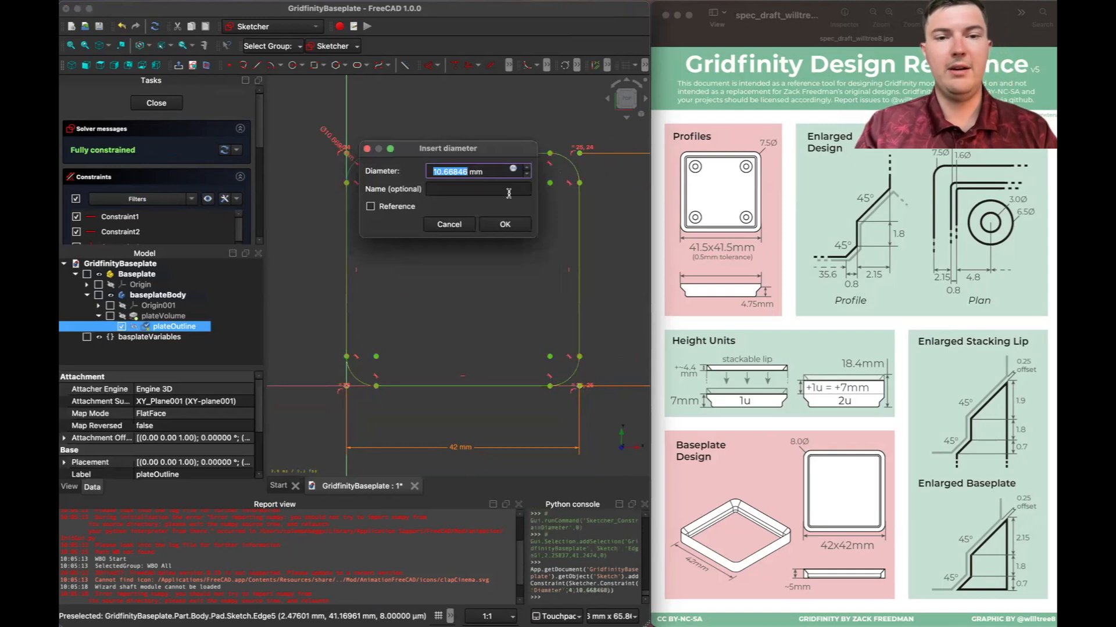
key(=)
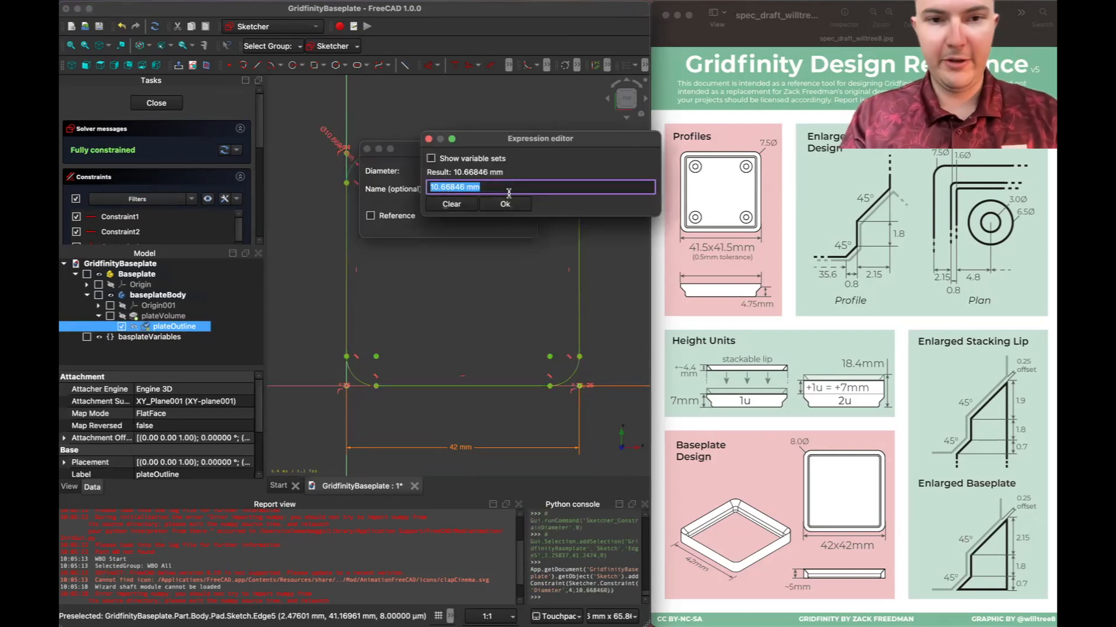
key(Down)
key(Down)
key(Down)
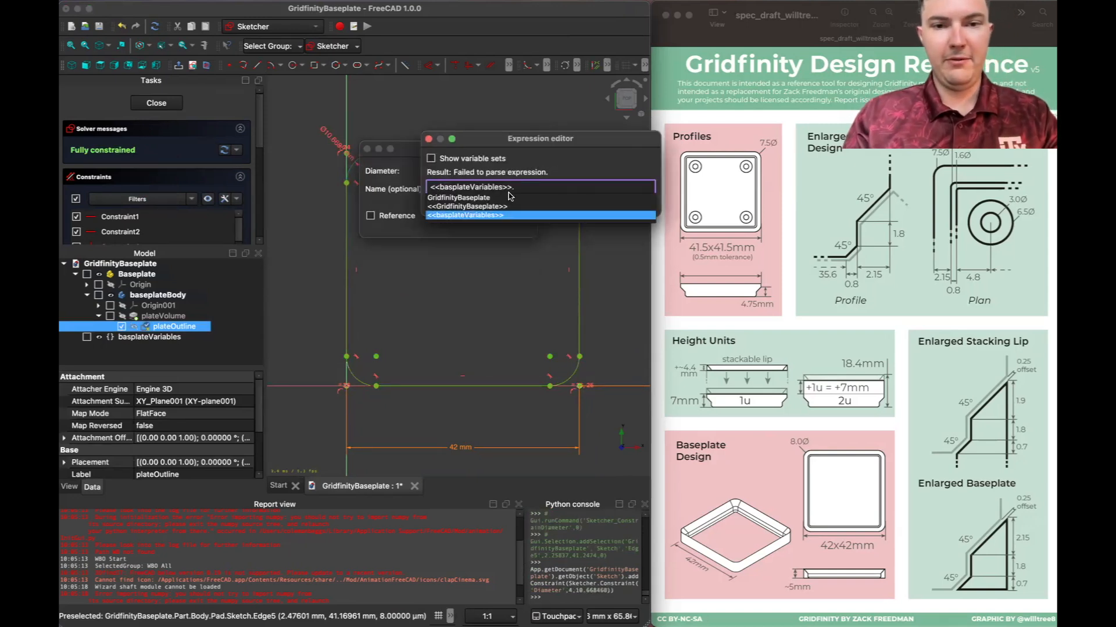
key(Return)
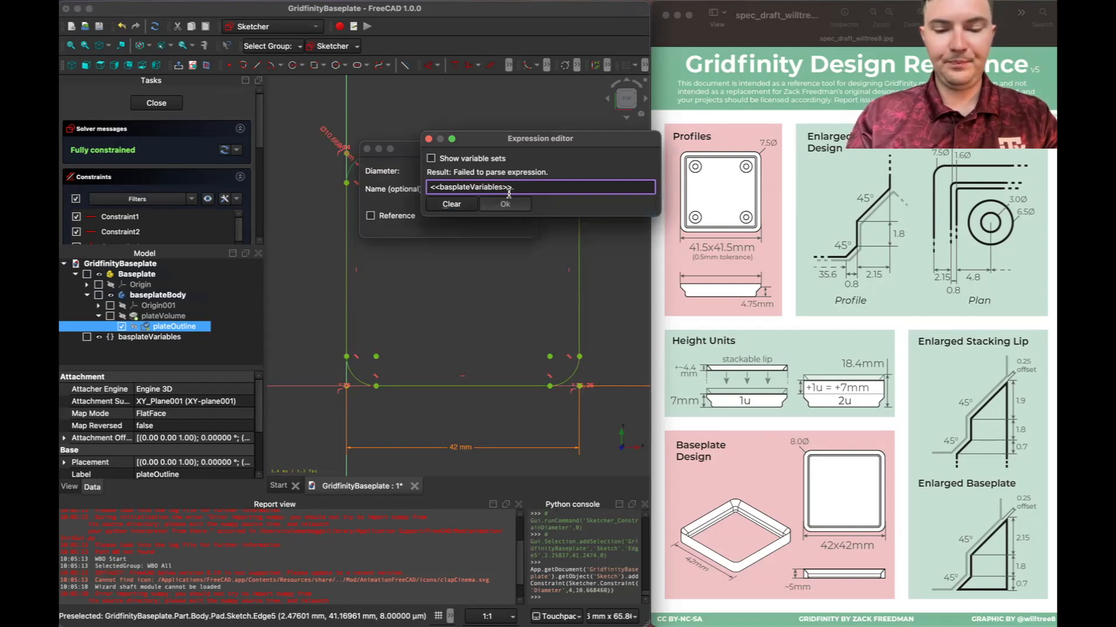
text(fil)
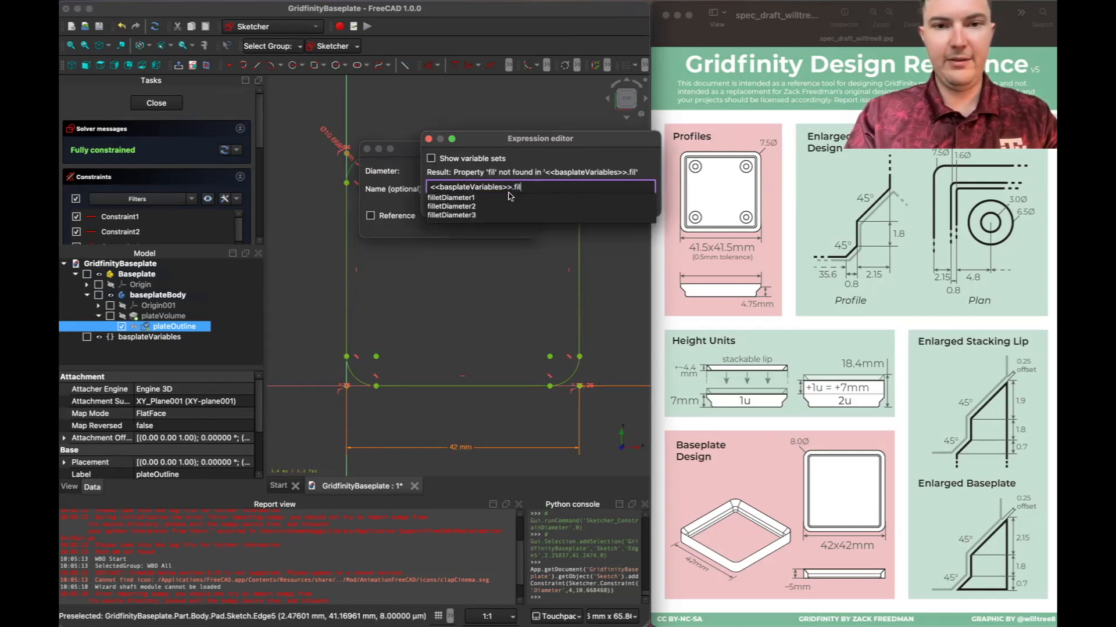
key(Down)
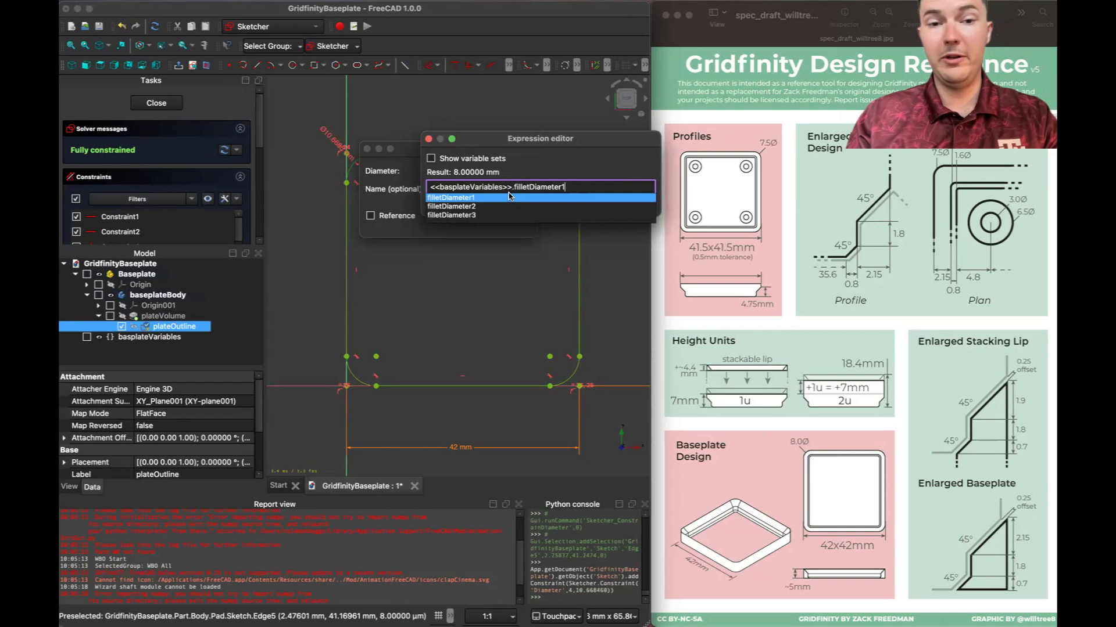
key(Return)
click(505, 203)
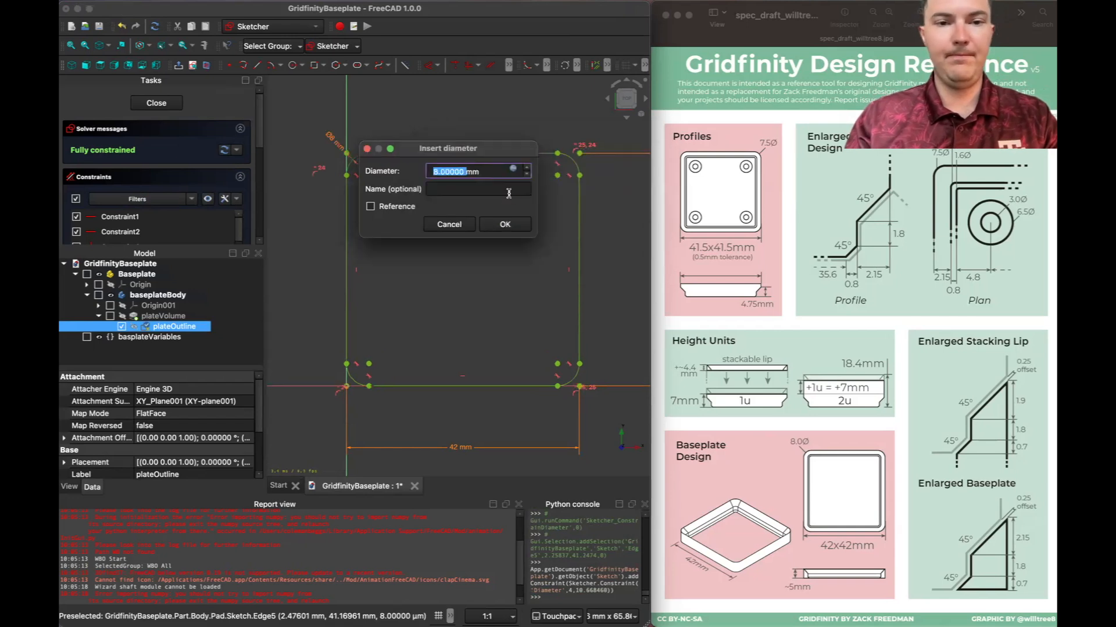
click(505, 224)
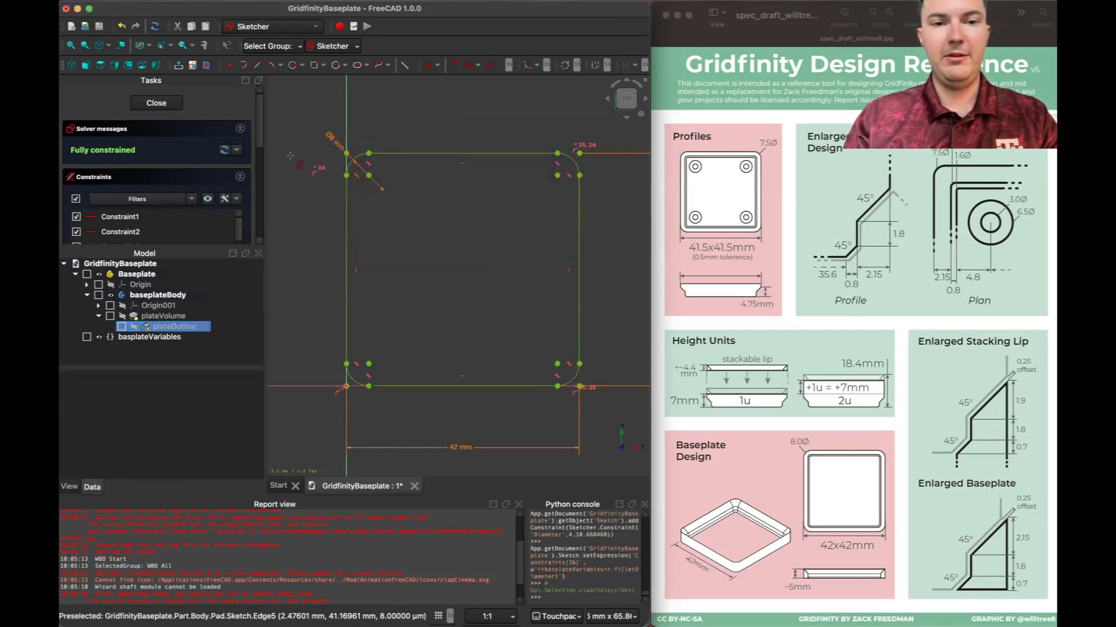
Reposition the sketch's dimension labels for readability and close the sketch
scroll(508, 141, down, 2)
scroll(502, 192, down, 2)
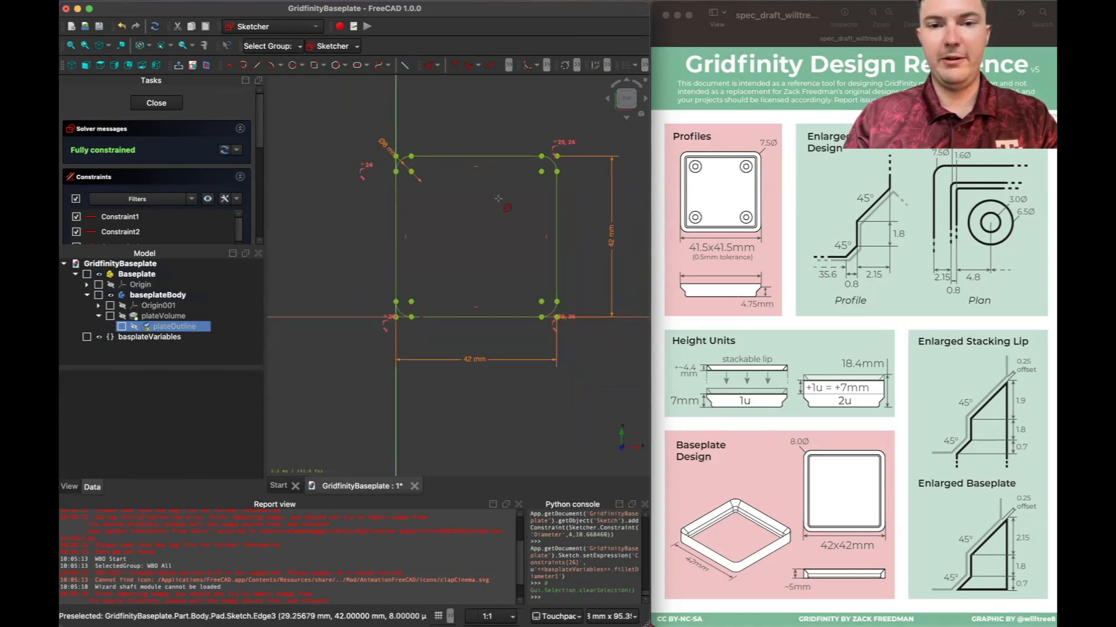
shift+middle_drag(565, 238, 530, 258)
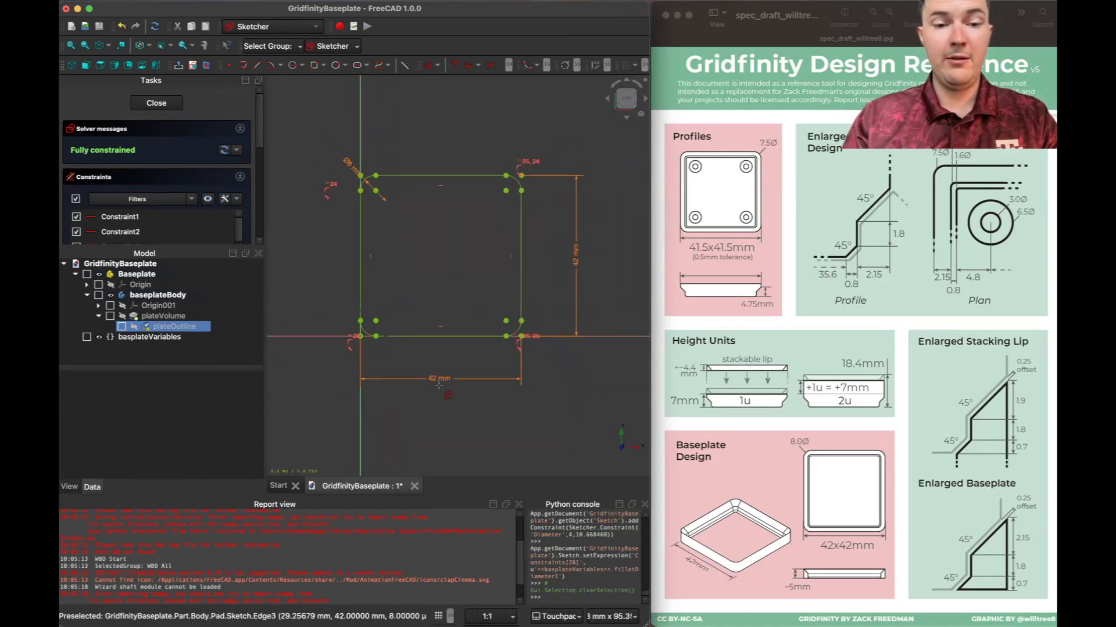
drag(437, 378, 437, 362)
drag(576, 254, 539, 253)
drag(347, 163, 331, 149)
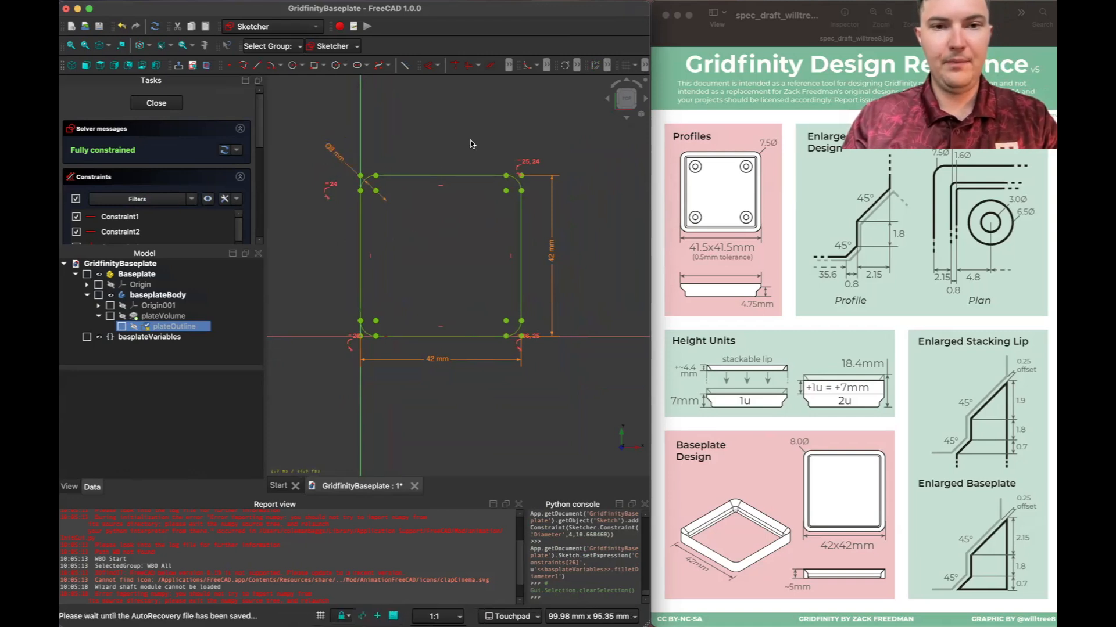
click(156, 104)
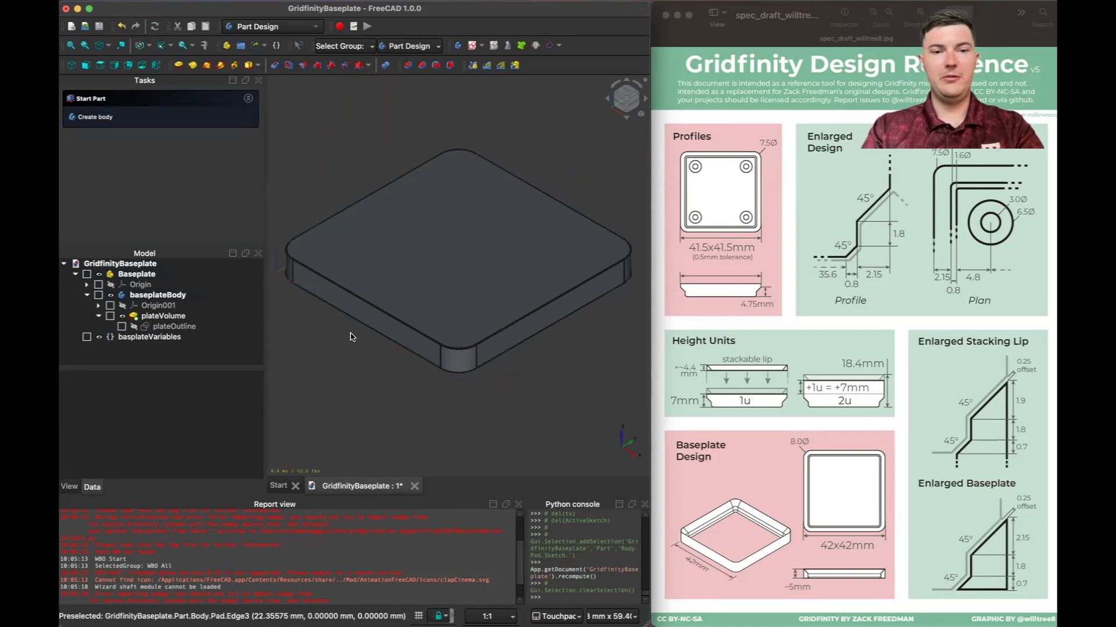
Select the basplateVariables set, set its x Units to 5, and fit the view to the plate
click(138, 322)
click(148, 328)
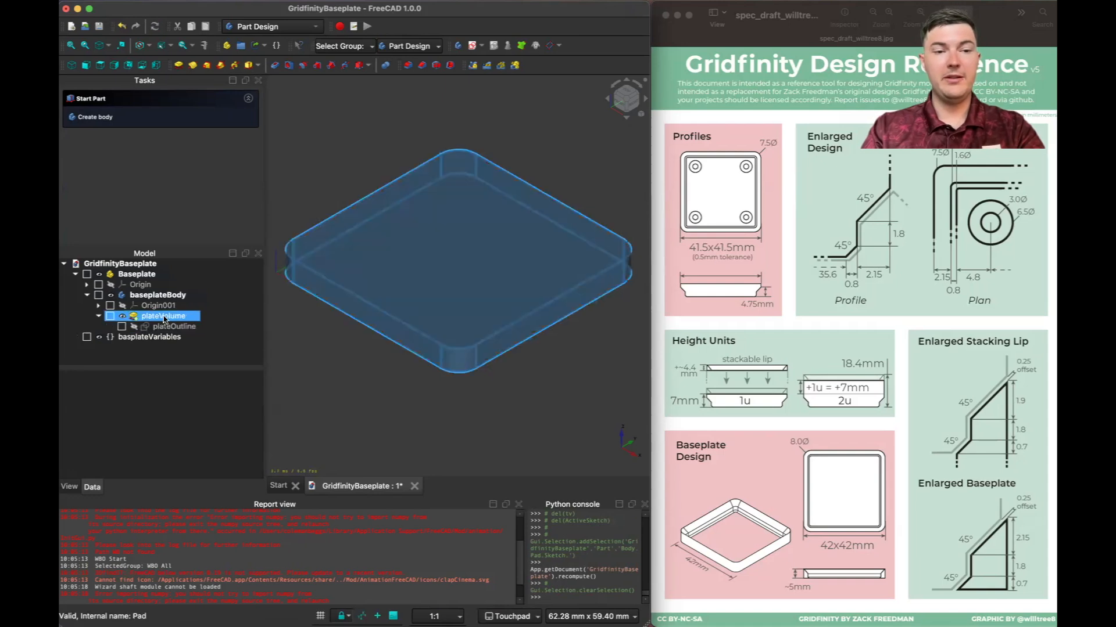
click(356, 352)
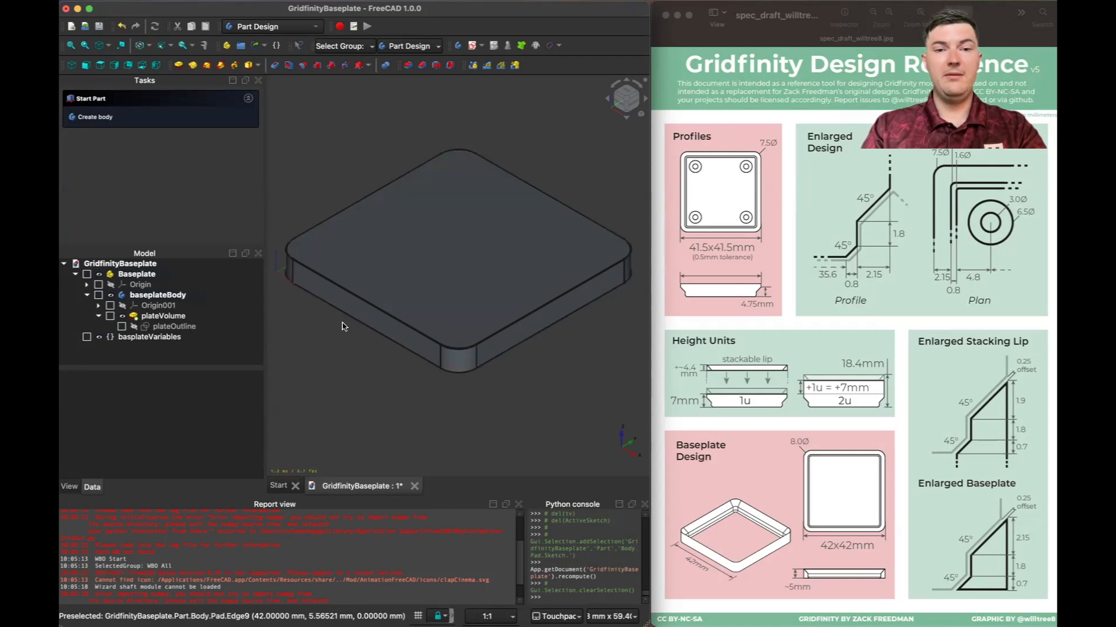
click(122, 329)
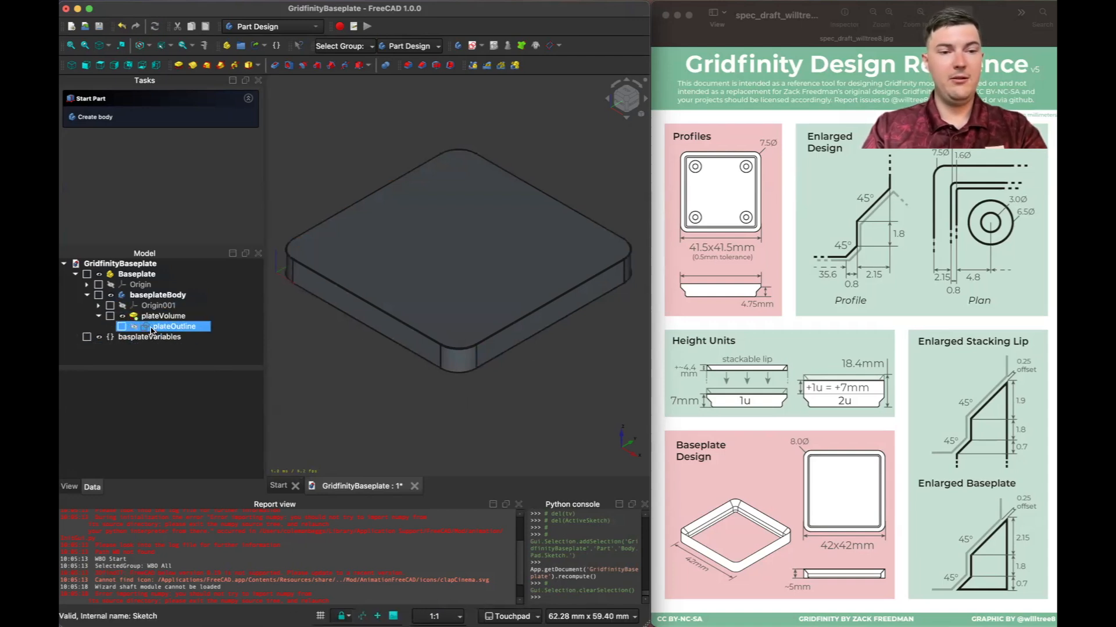
click(143, 338)
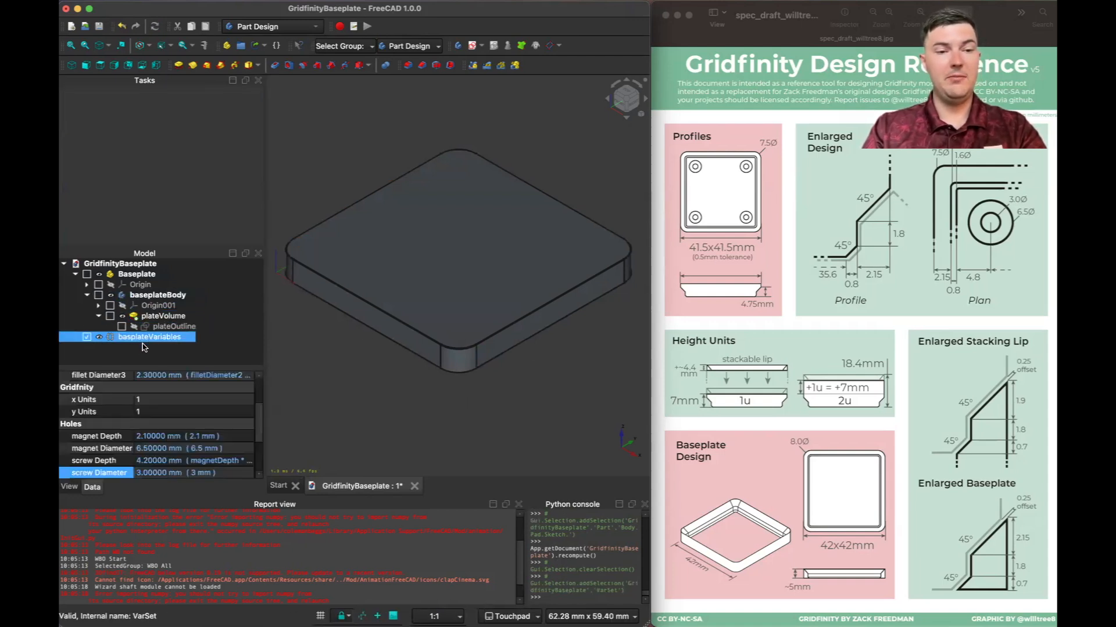
click(147, 401)
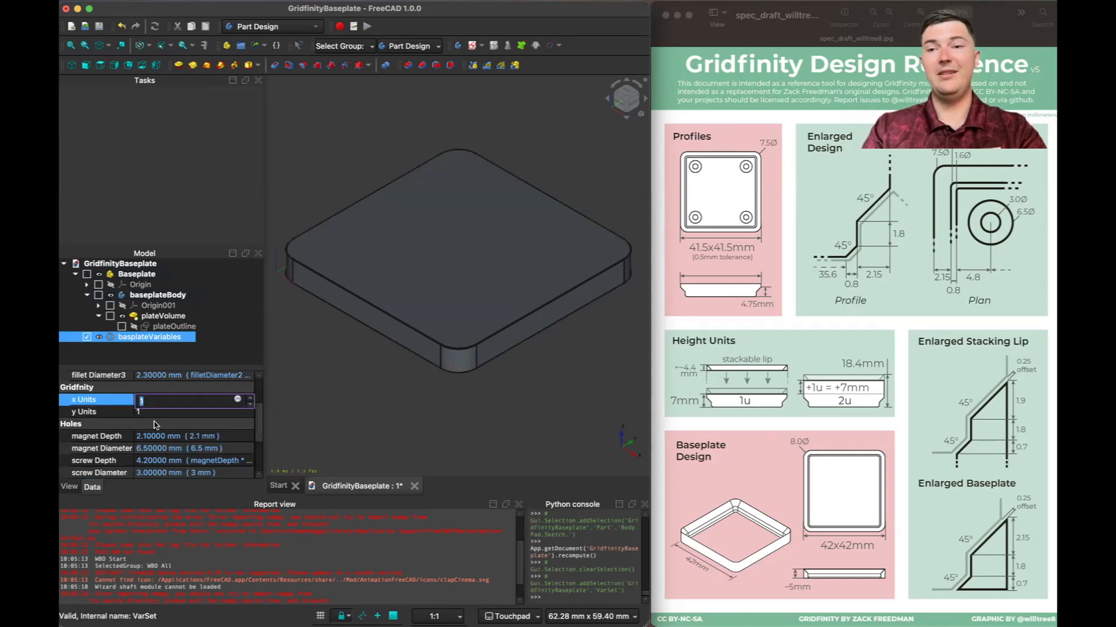
text(5)
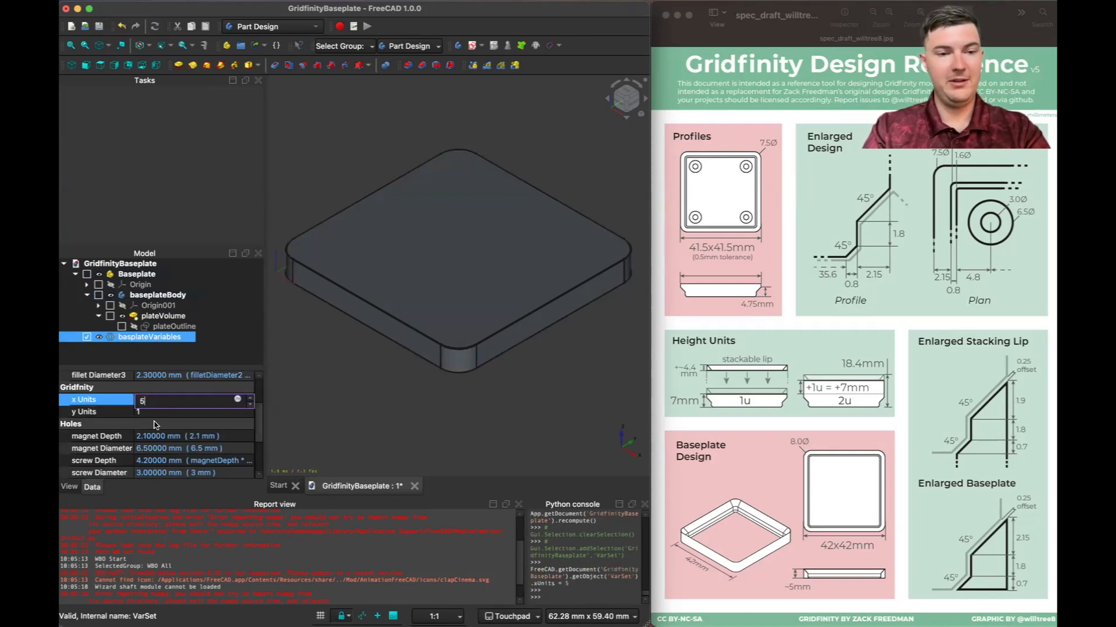
key(Return)
key(v)
key(f)
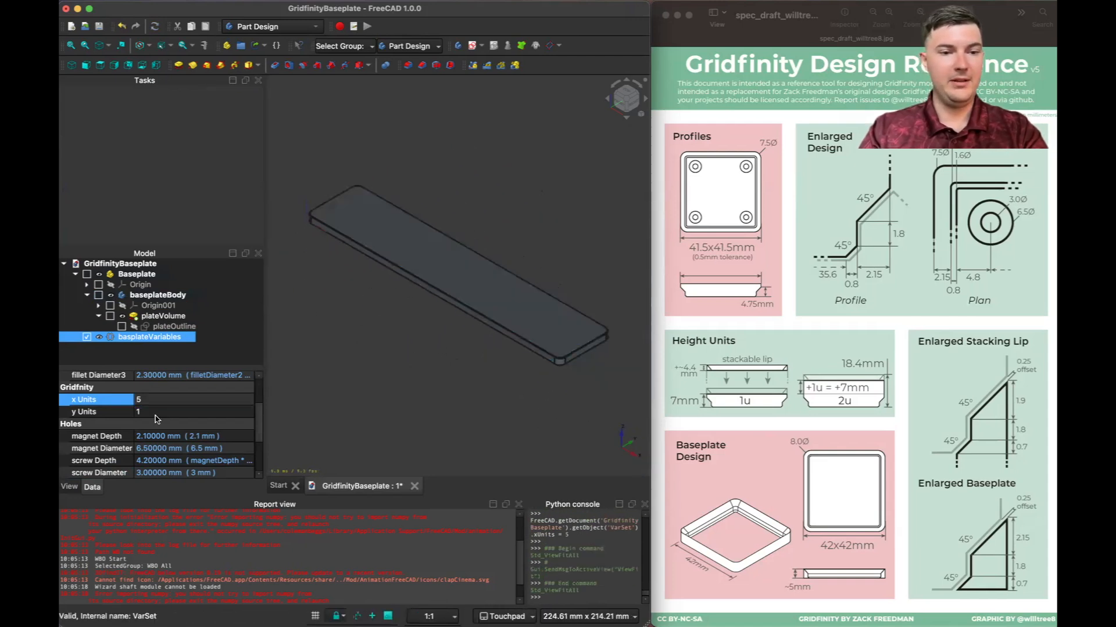
Set y Units to 3 and fit the view to the resized plate
click(155, 413)
text(3)
key(Return)
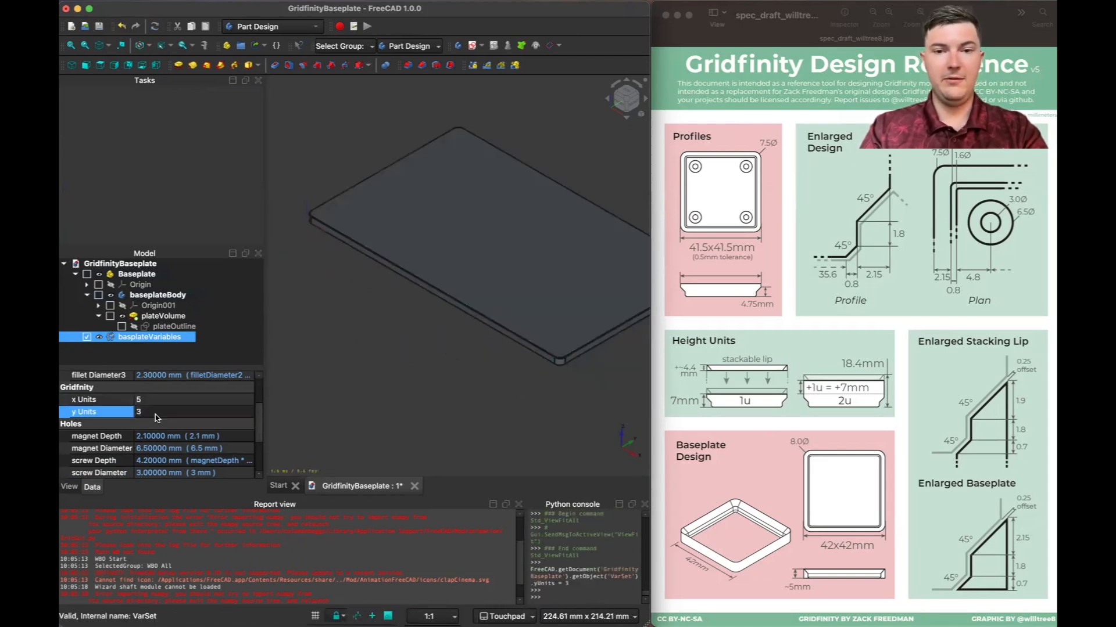
key(v)
key(f)
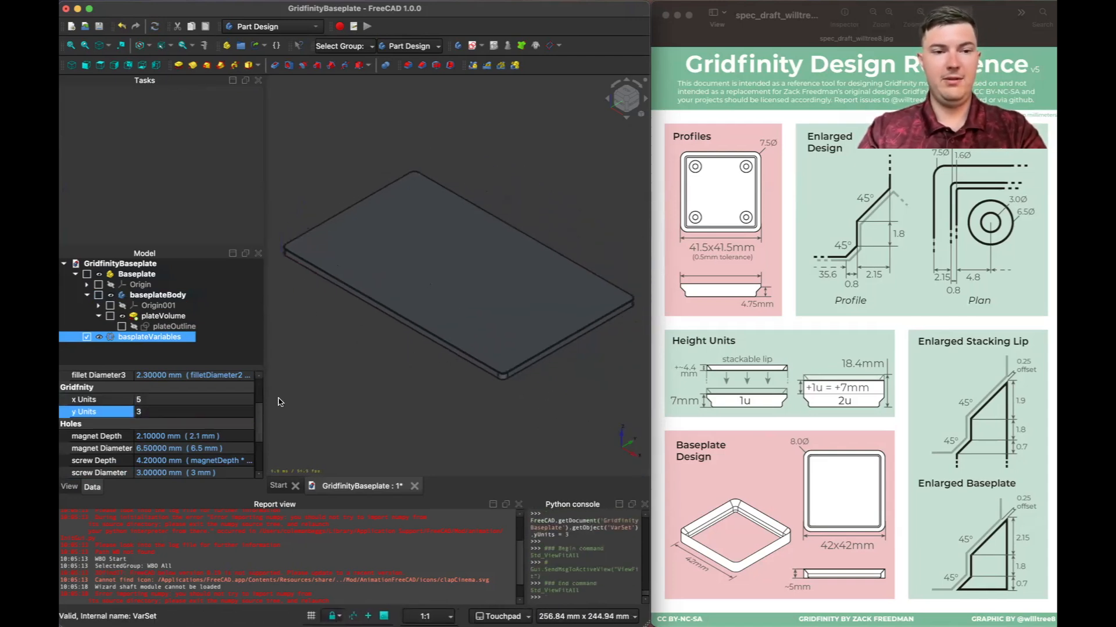
Set y Units in the variable set to 5
click(152, 413)
text(5)
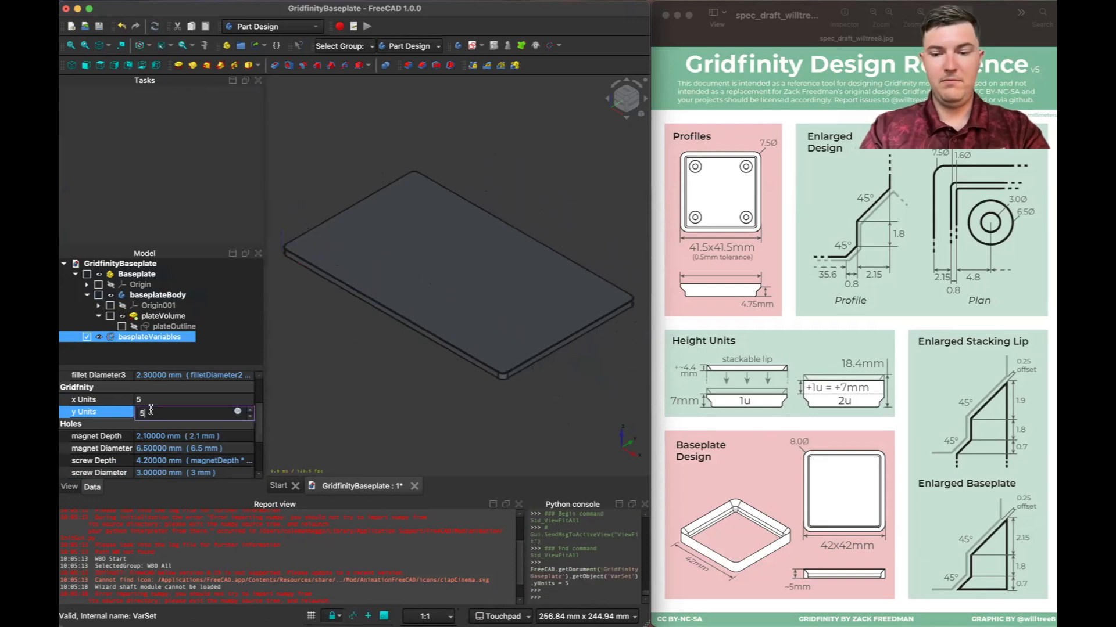
key(Return)
Set x Units in the variable set to 3 and fit the view to the resized plate
click(153, 391)
click(151, 402)
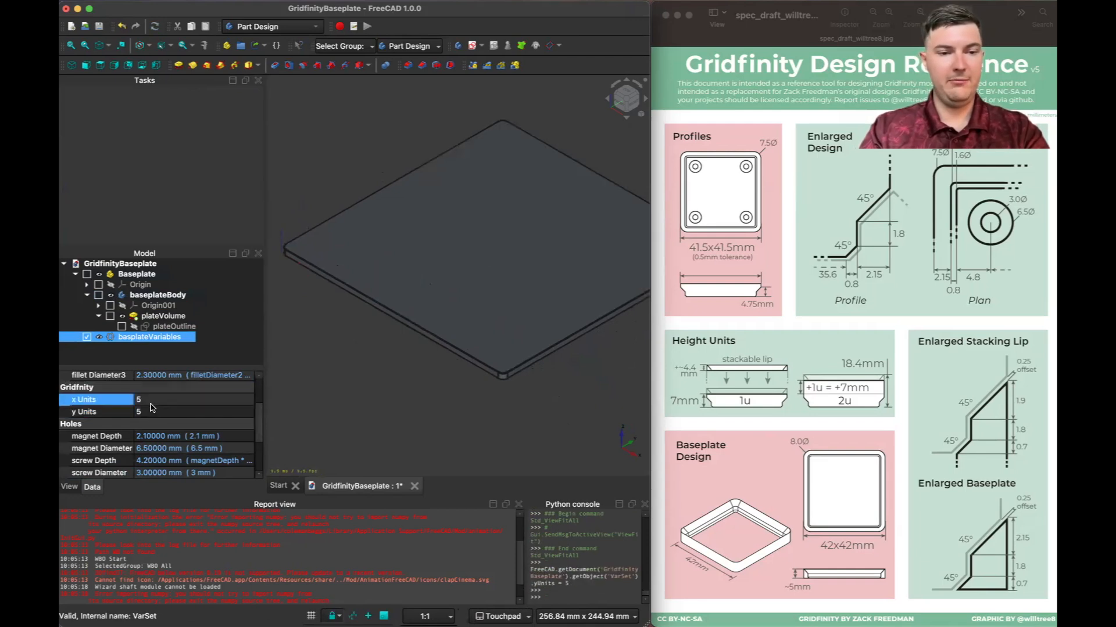
text(3)
key(Return)
key(v)
key(f)
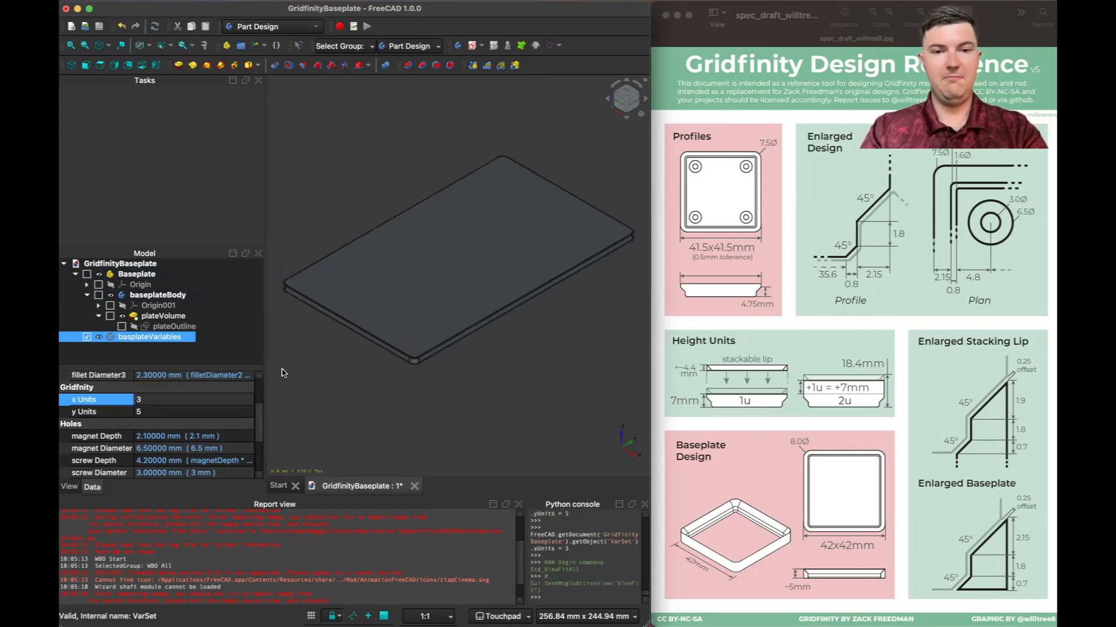